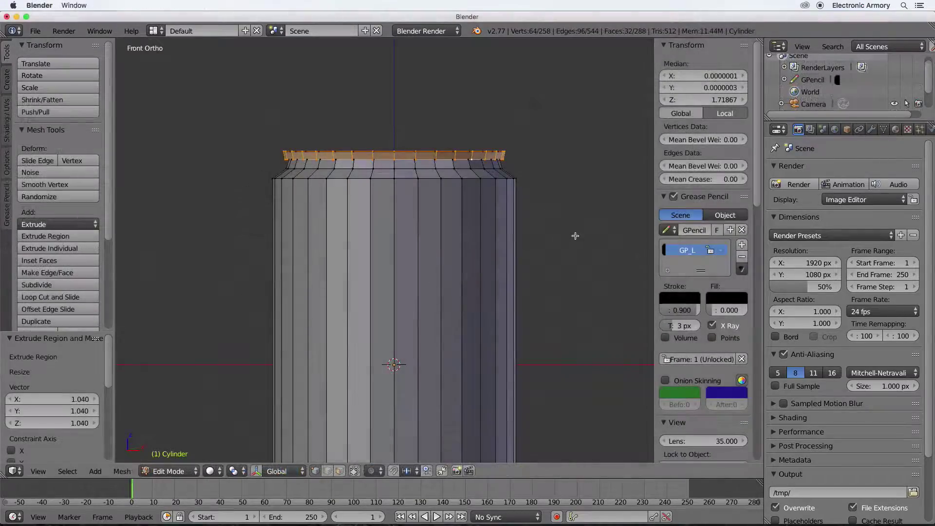
Step: Select the edge loop around the can's top rim and scale it
right_click(505, 202)
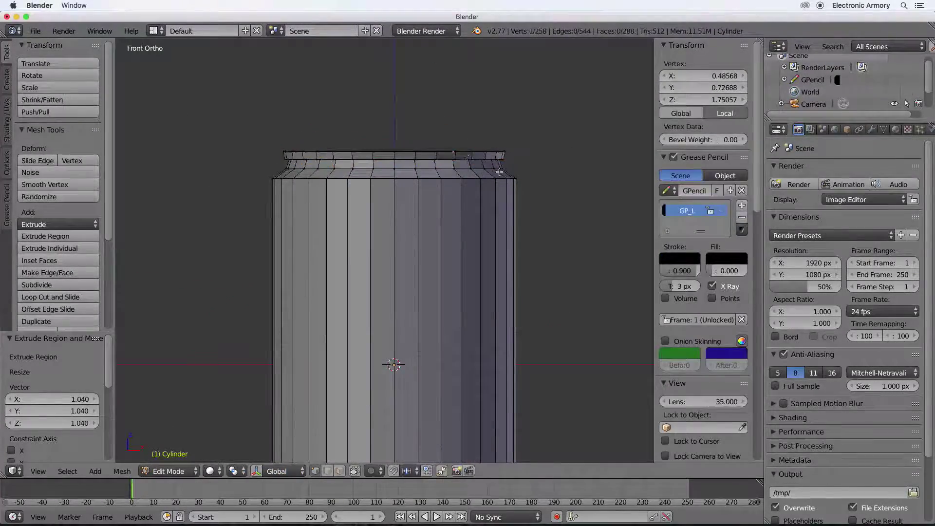
right_click(465, 207, "alt")
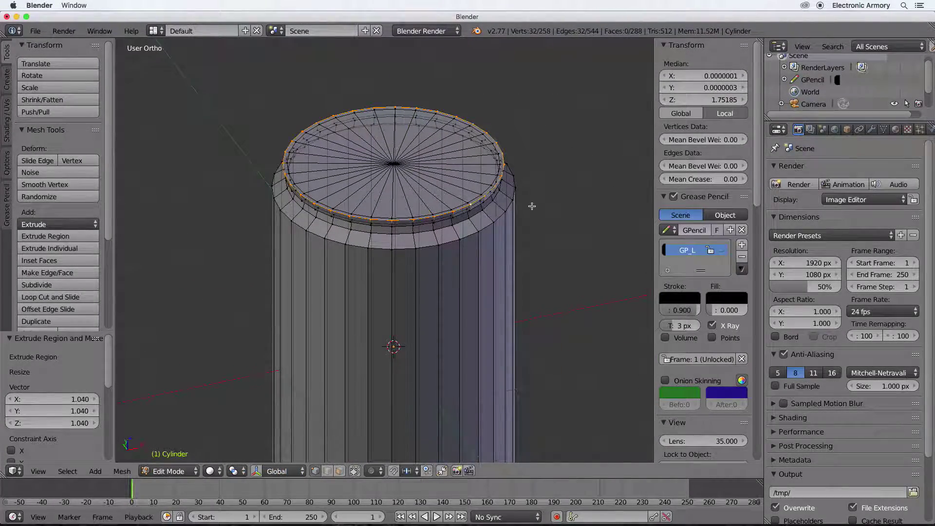
key("s")
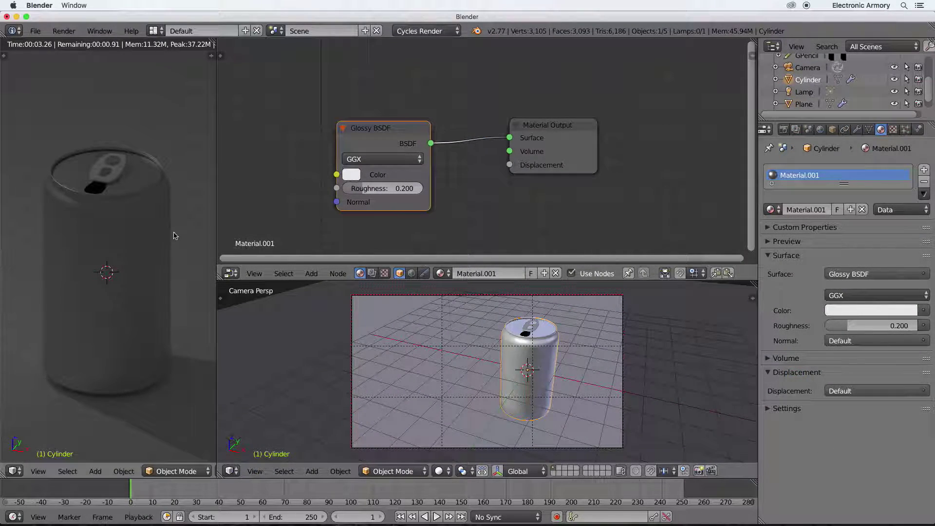
Step: Set the can's Glossy BSDF color to red, with RGB values of about 0.800, 0.056 and 0.070
left_click(351, 174)
left_click(390, 271)
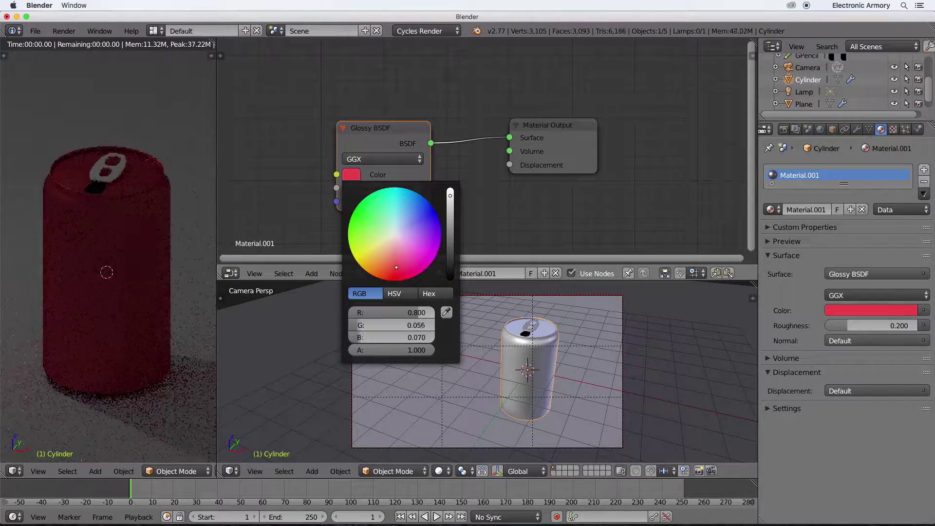
Step: Move the lamp 0.203 along the global X axis and shift it in the negative Y direction
key("g")
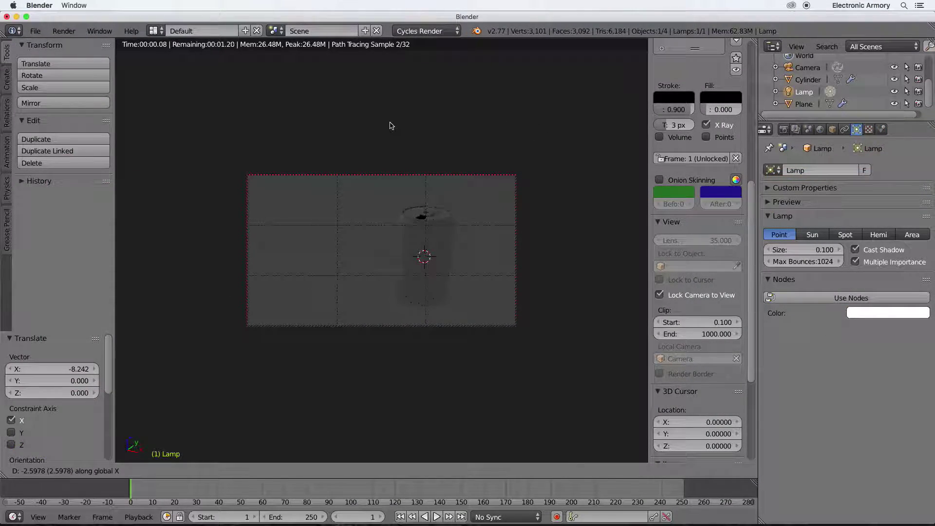
left_click(446, 125)
key("g")
key("y")
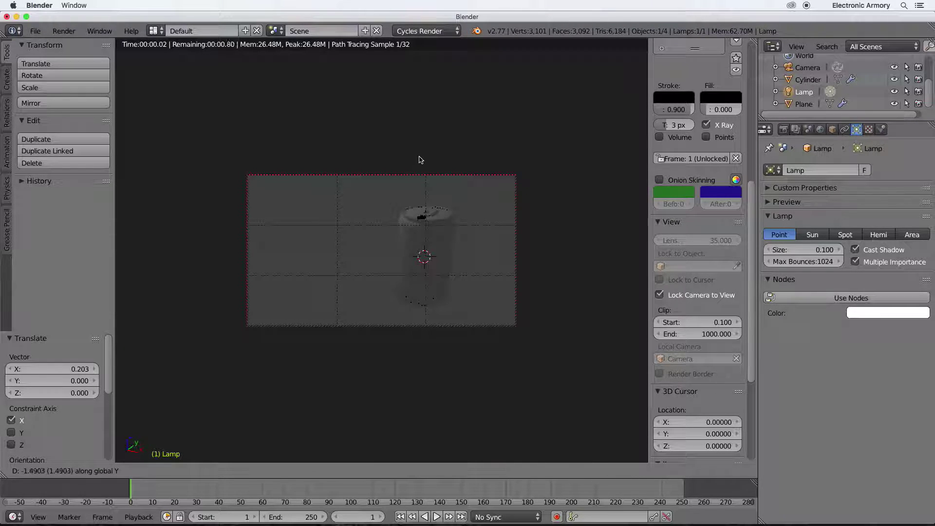
left_click(413, 163)
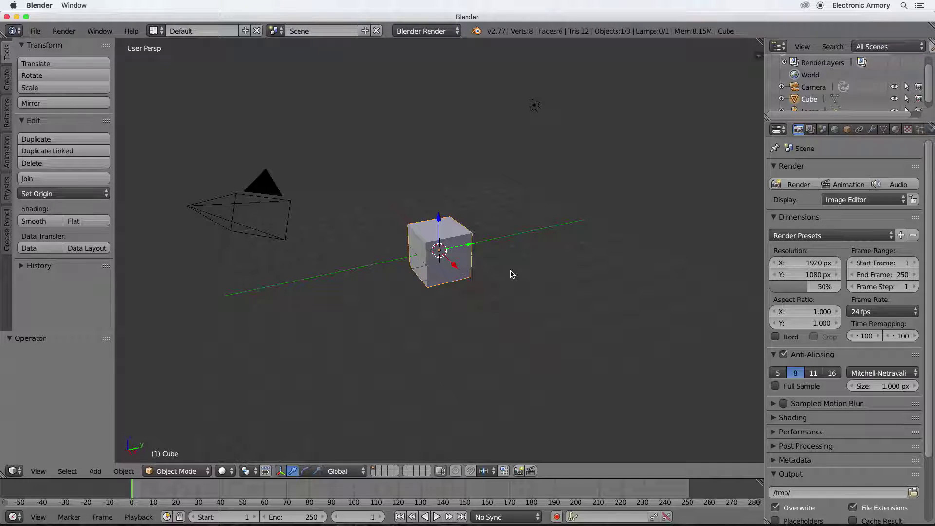
Step: Delete the default cube and add a mesh cylinder in its place
key("x")
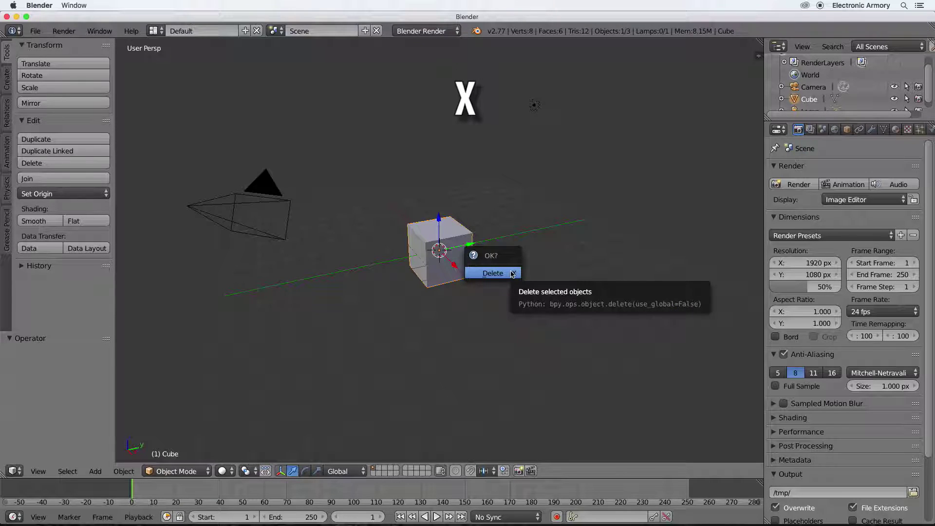
left_click(513, 275)
key("shift+a")
mouse_move(513, 275)
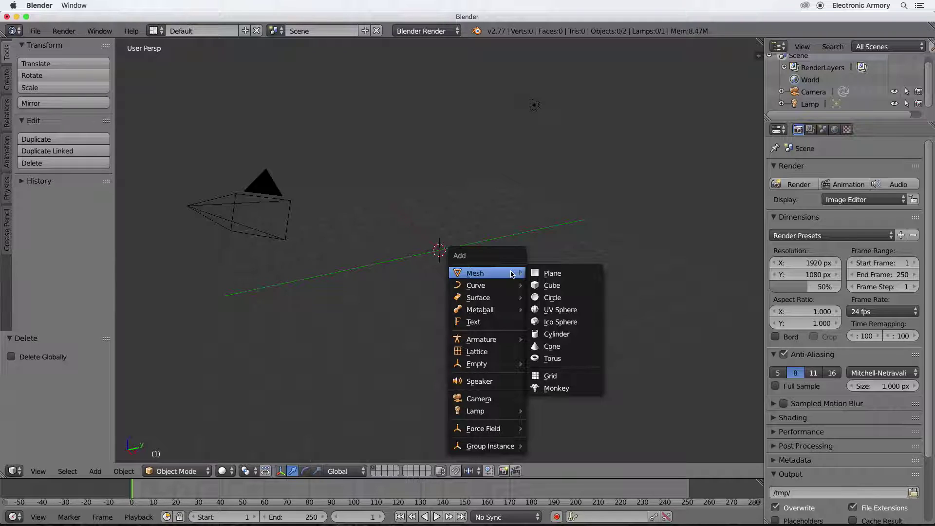
left_click(542, 334)
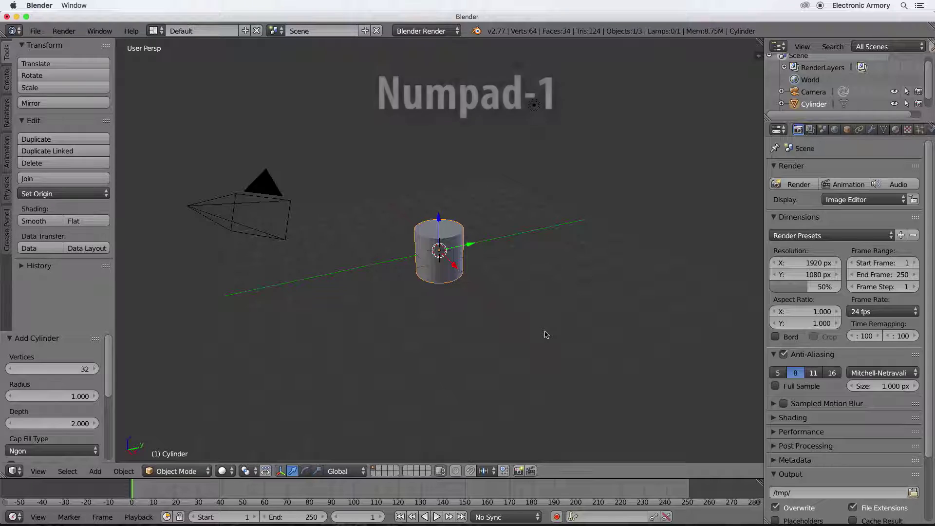
Step: Show the new cylinder in front orthographic view and set its depth to 3.5
key("KP_1")
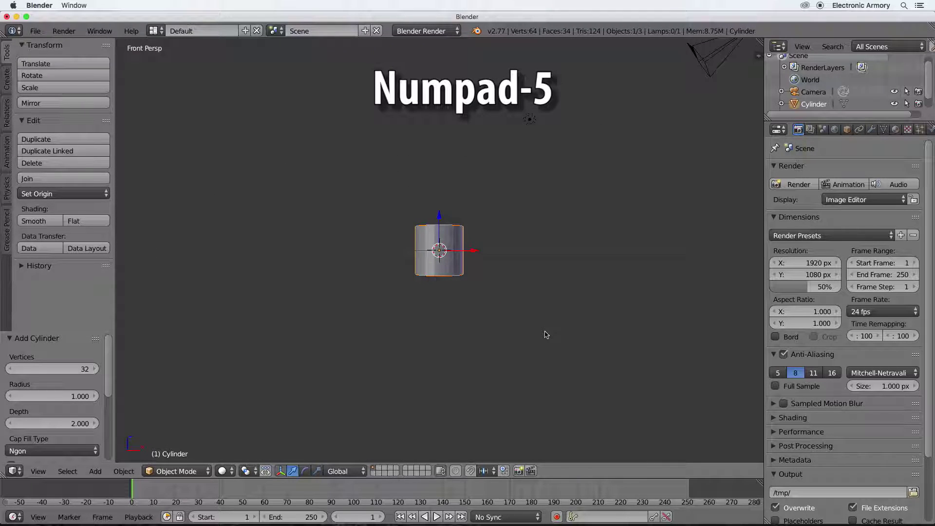
key("KP_5")
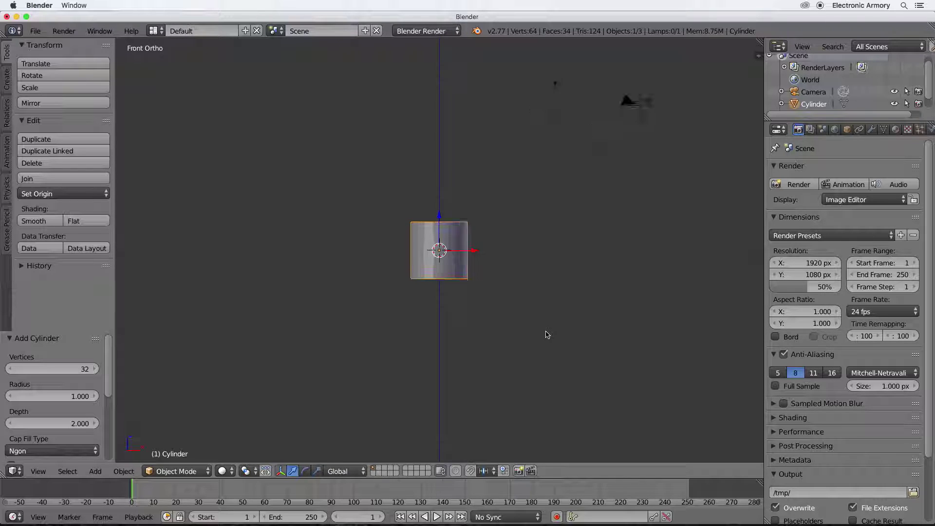
scroll(547, 334, "up", 5)
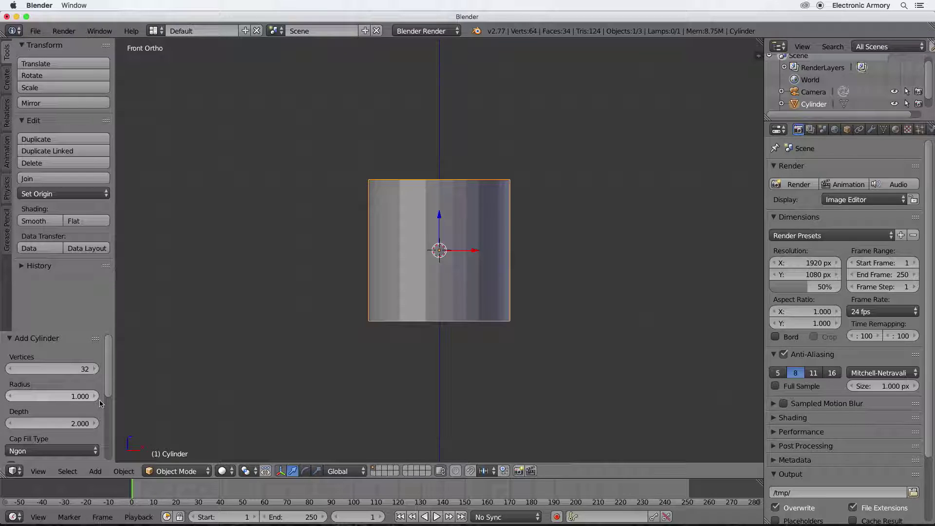
scroll(108, 406, "down", 3)
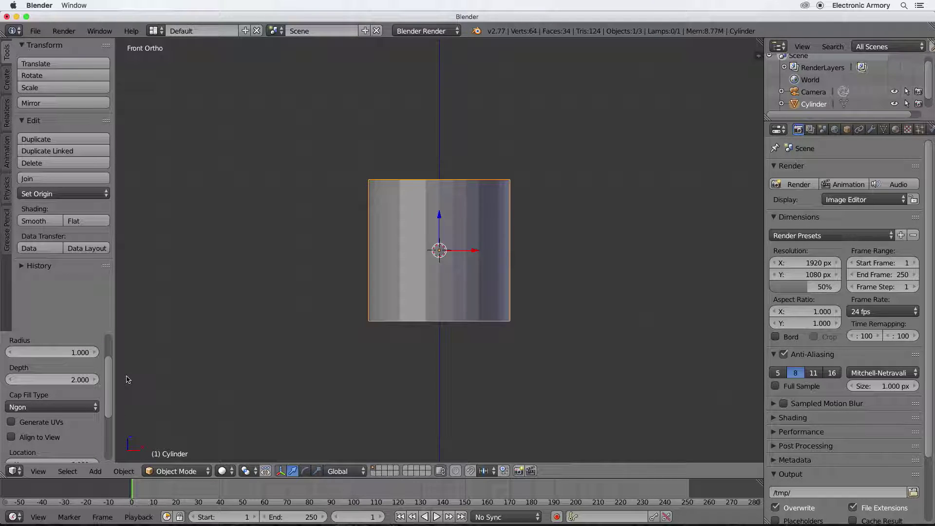
left_click(73, 379)
type("3.5")
key("Return")
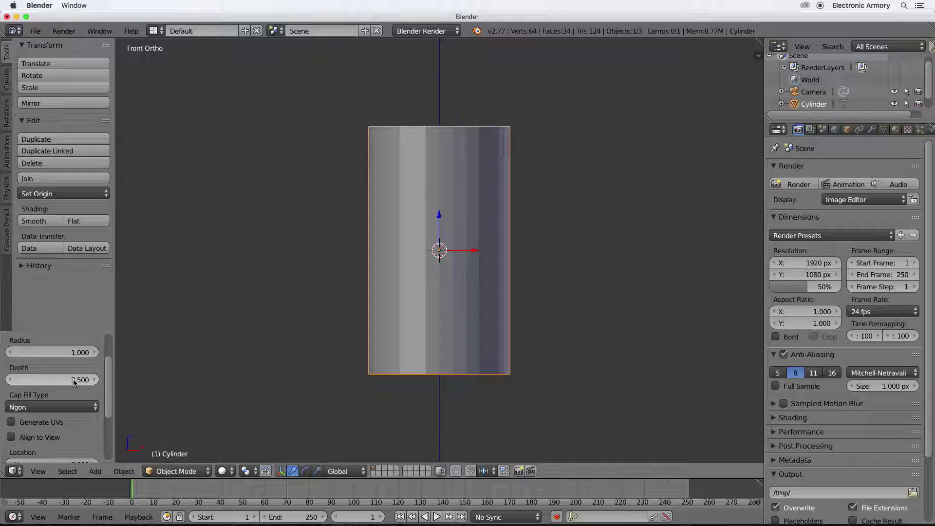
Step: Set the cylinder's cap fill type to Triangle Fan and check the caps in Edit Mode before returning to Object Mode
scroll(73, 382, "down", 2)
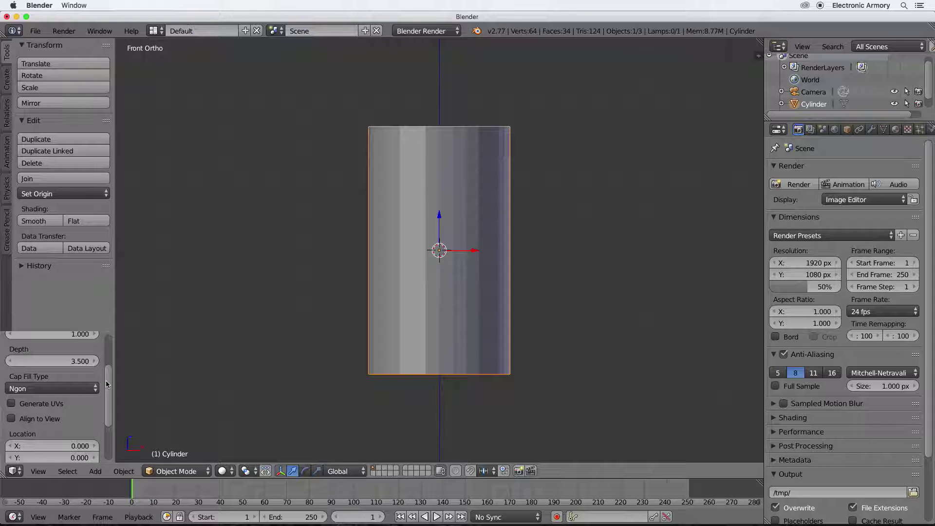
middle_click_drag(384, 292, 375, 330)
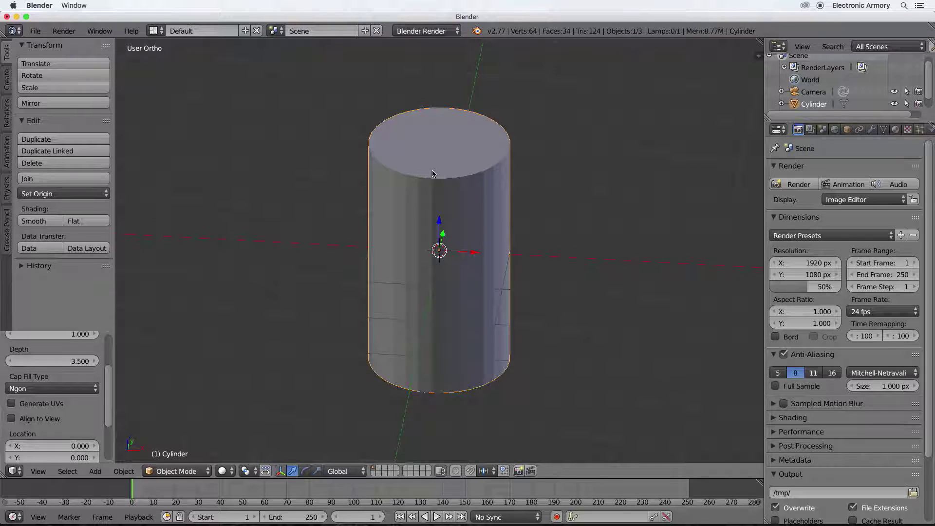
left_click(73, 389)
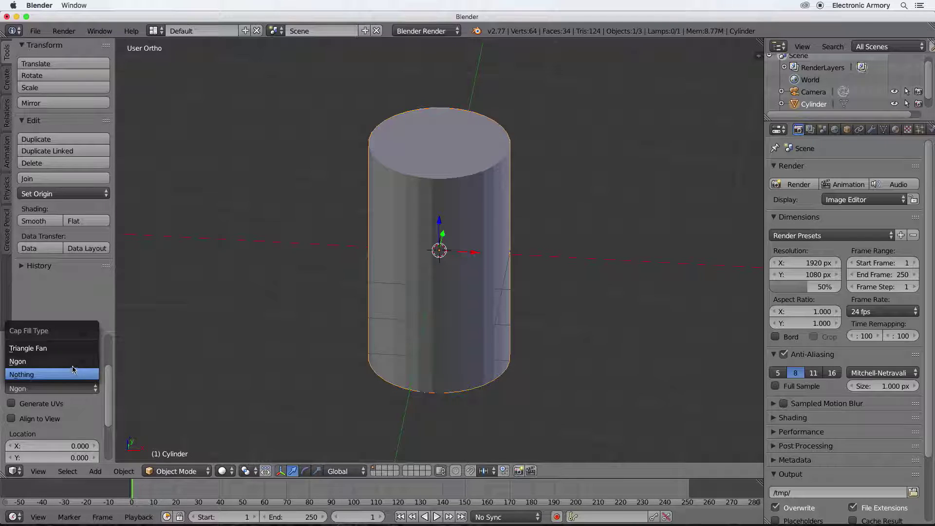
left_click(71, 348)
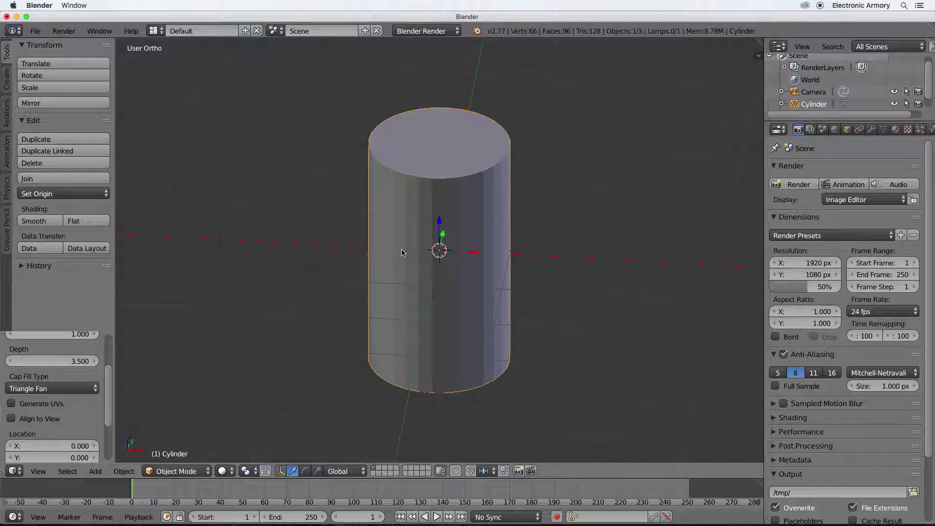
key("Tab")
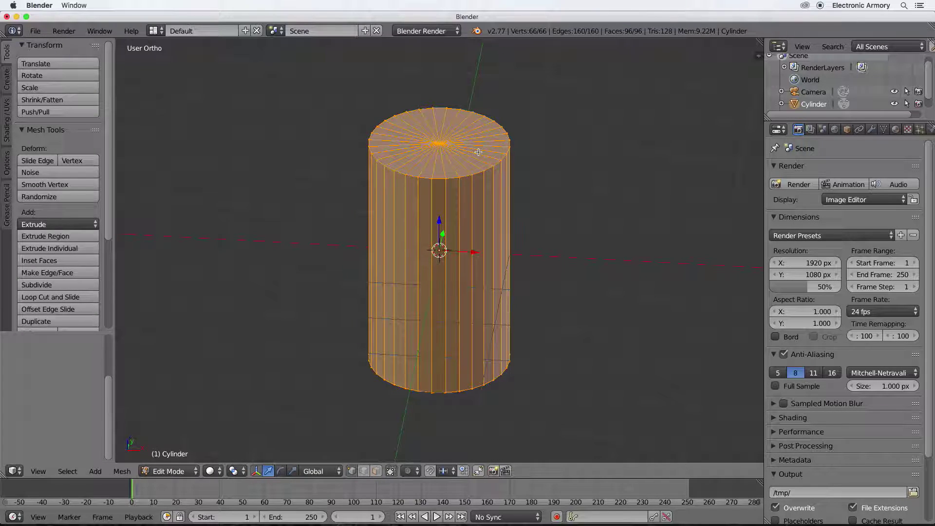
left_click(111, 329)
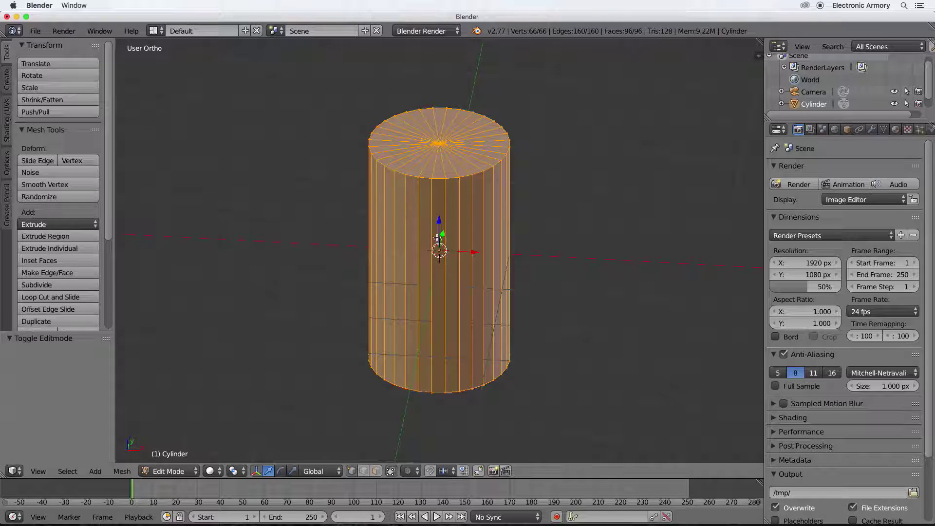
key("Tab")
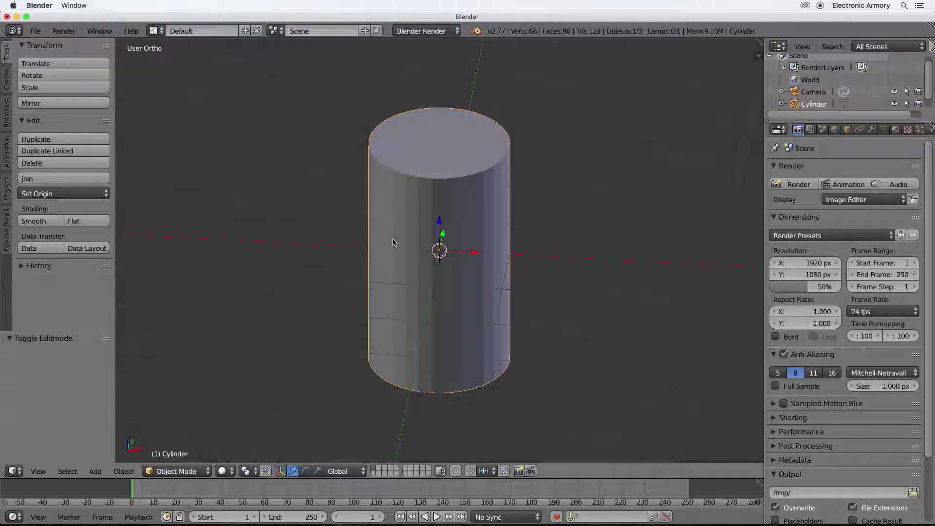
Step: Draw a wavy test grease pencil stroke across the cylinder in front view and erase it
key("KP_1")
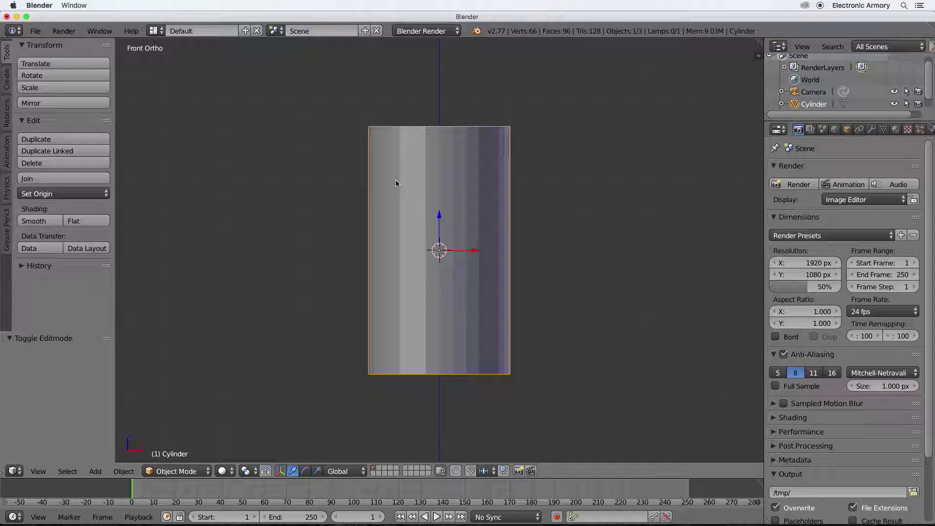
left_click(410, 160)
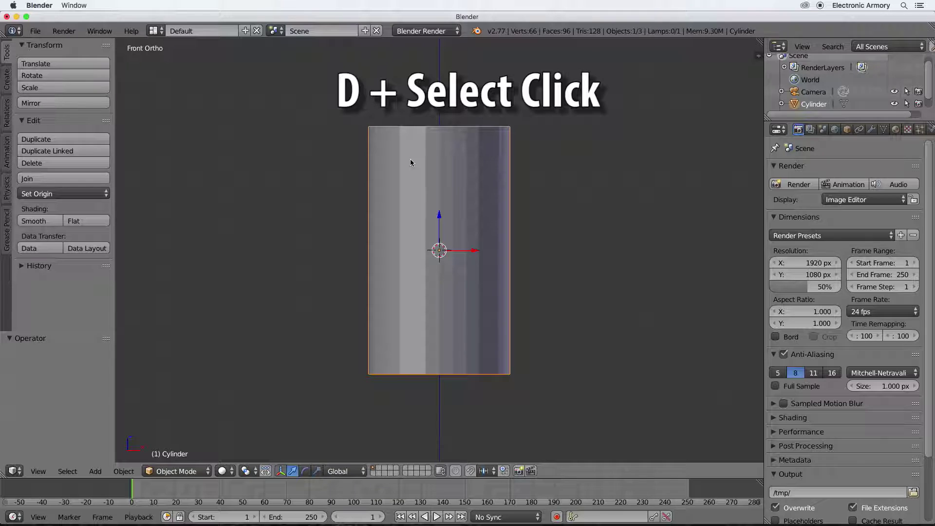
mouse_move(411, 158)
left_mouse_down()
mouse_move(438, 160)
mouse_move(448, 176)
mouse_move(424, 189)
mouse_move(418, 206)
mouse_move(453, 226)
mouse_move(424, 237)
mouse_move(408, 262)
mouse_move(459, 282)
left_mouse_up()
mouse_move(459, 282)
middle_mouse_down()
mouse_move(428, 259)
mouse_move(367, 253)
mouse_move(357, 224)
mouse_move(453, 236)
mouse_move(492, 256)
mouse_move(507, 286)
mouse_move(469, 256)
middle_mouse_up()
key("KP_1")
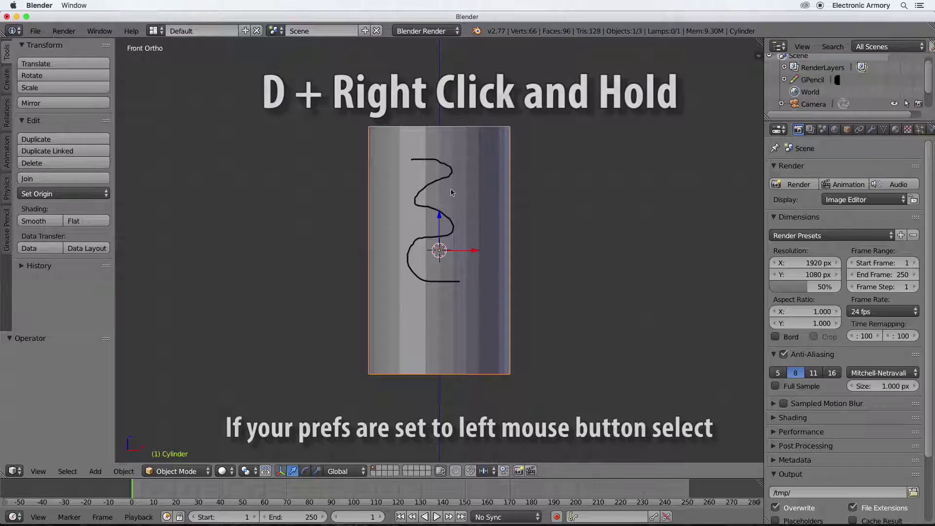
mouse_move(410, 159)
right_mouse_down()
mouse_move(448, 172)
mouse_move(417, 202)
mouse_move(448, 232)
mouse_move(411, 245)
mouse_move(406, 263)
mouse_move(413, 276)
mouse_move(461, 283)
right_mouse_up()
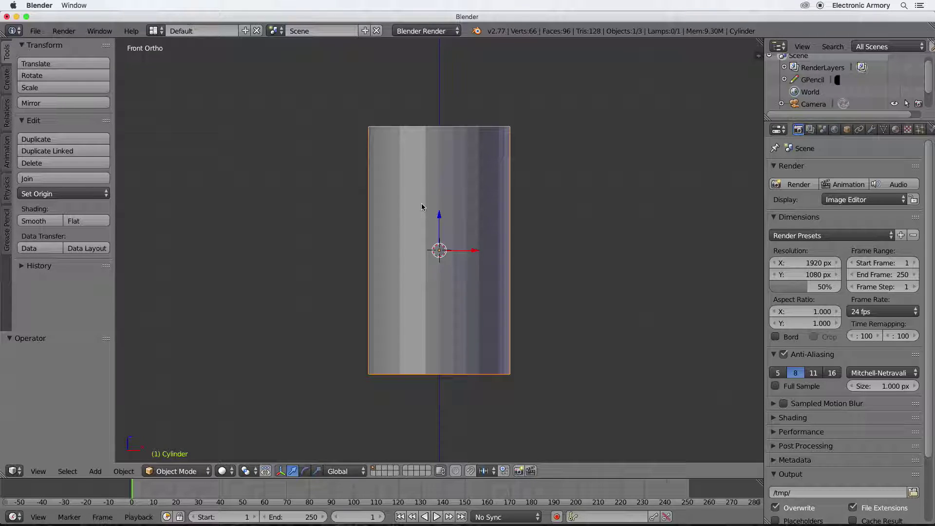
Step: Sketch the can's rim profile with grease pencil at the cylinder's upper left corner and a short curved profile at its lower left corner
key("d")
left_click_drag(370, 146, 380, 130)
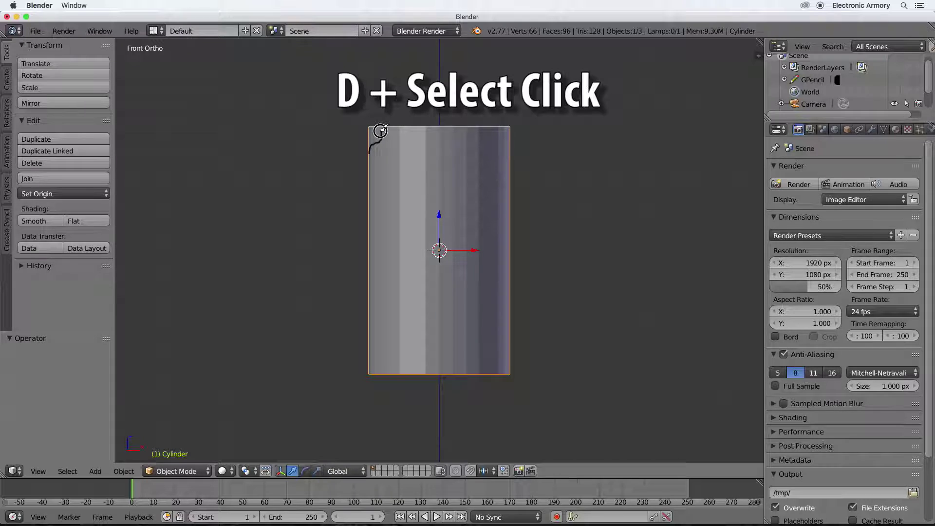
left_click_drag(378, 126, 390, 126)
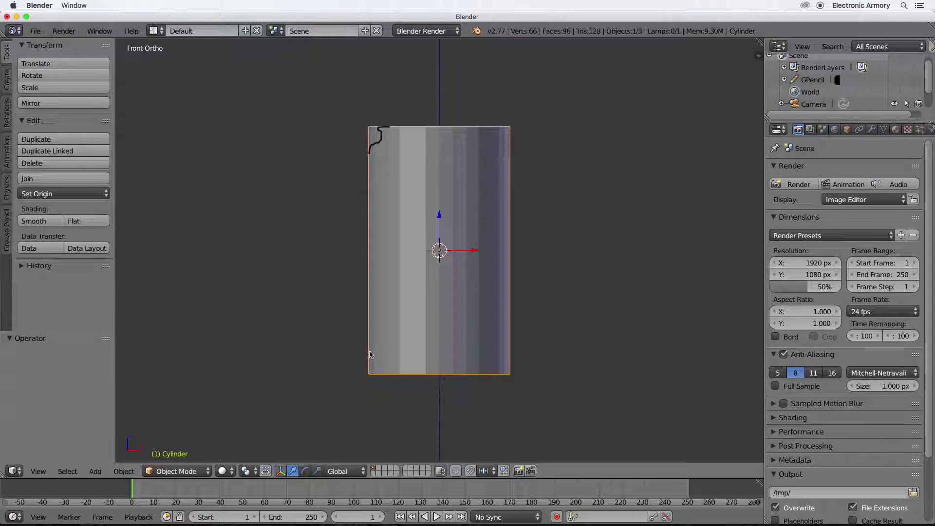
key("d")
left_click_drag(369, 366, 384, 375)
Step: Enter Edit Mode and move a single vertex of the cylinder's front top rim freely off the rim
key("Tab")
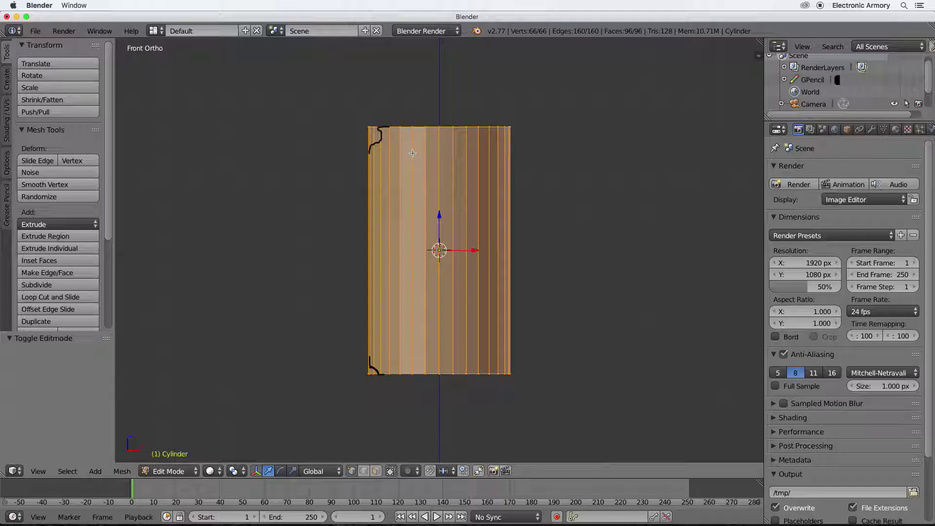
scroll(413, 152, "up", 5)
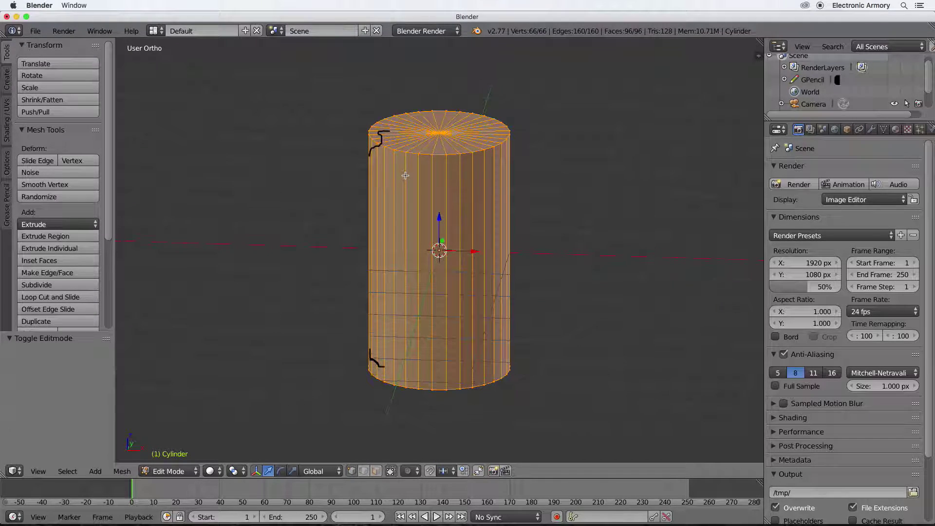
right_click(406, 153)
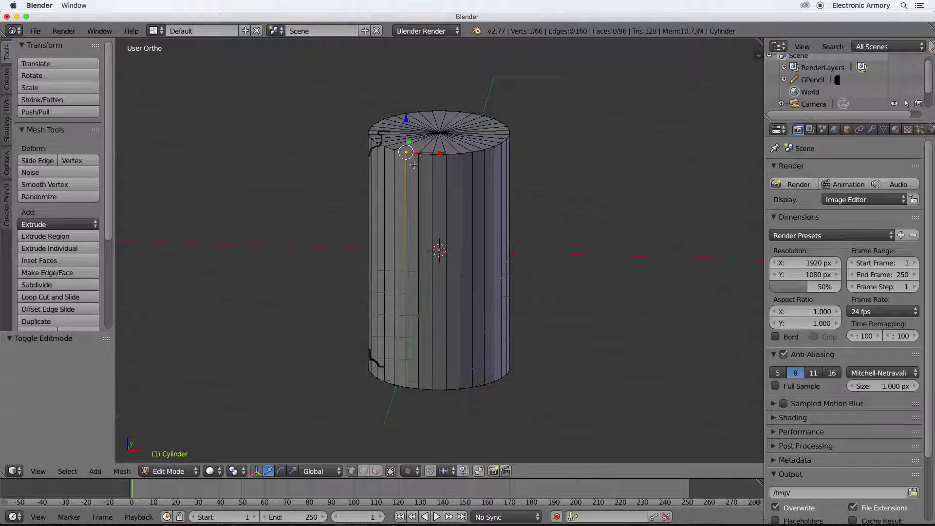
key("g")
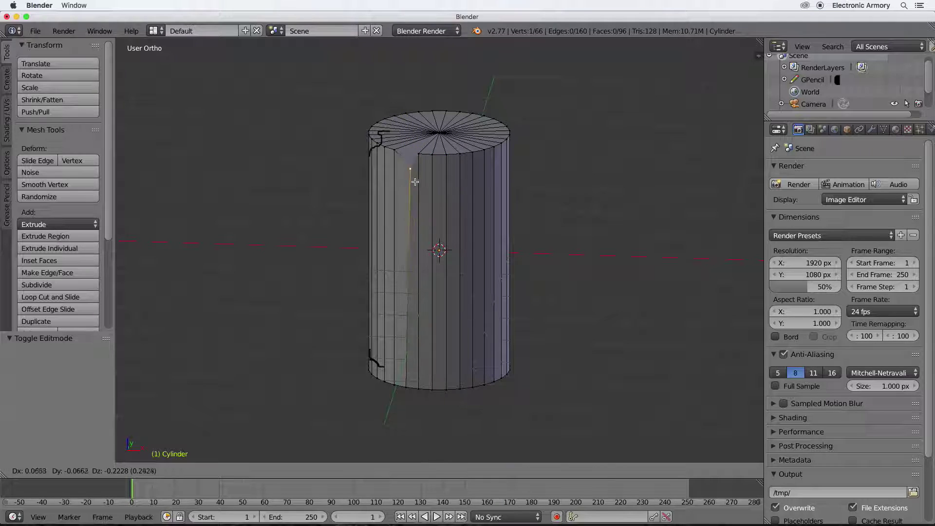
left_click(409, 169)
Step: In front view, select the top rim vertex beside the upper grease pencil sketch and turn off the 3D manipulator
key("KP_1")
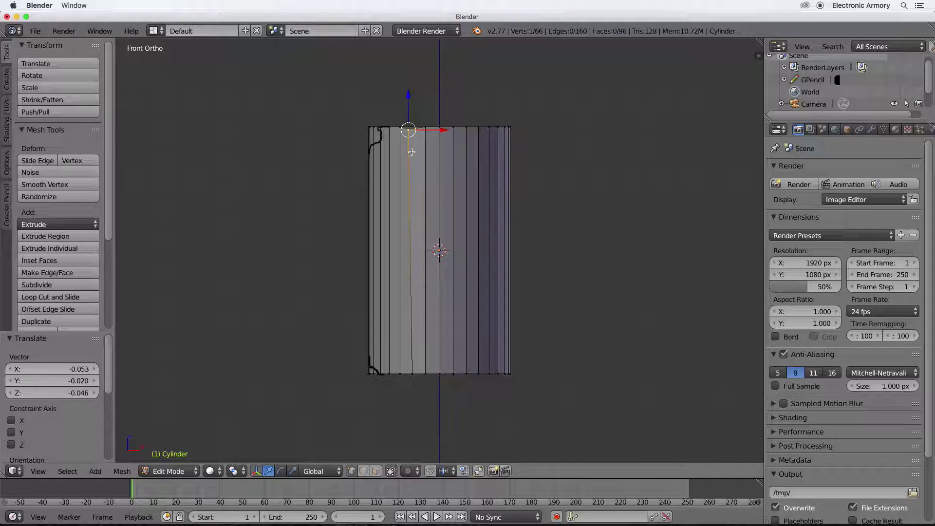
right_click(379, 131)
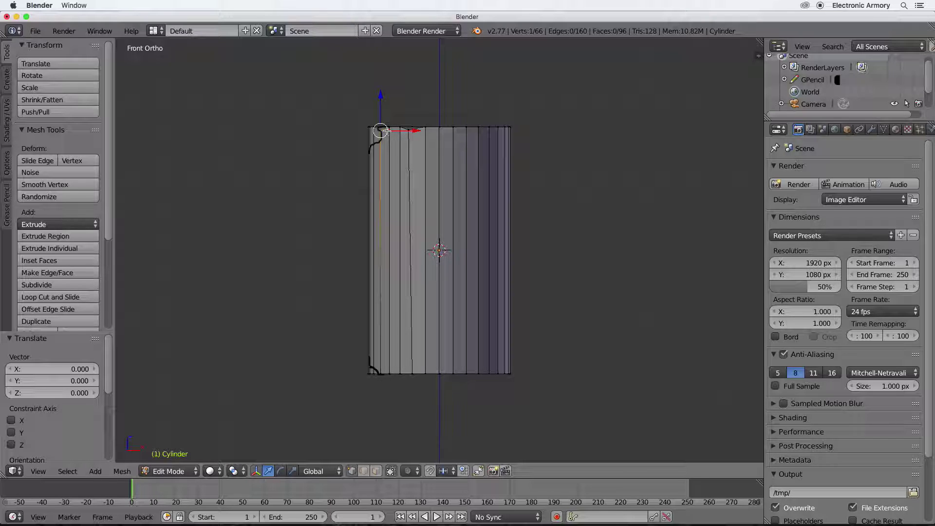
left_click(255, 471)
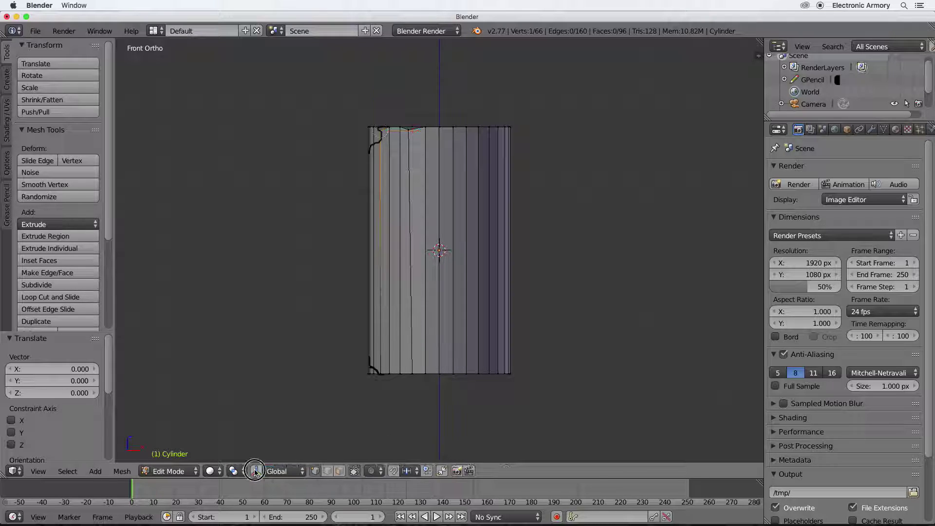
Step: Undo the free vertex moves on the front top rim so the cylinder's rim is even again
middle_click_drag(379, 222, 393, 237)
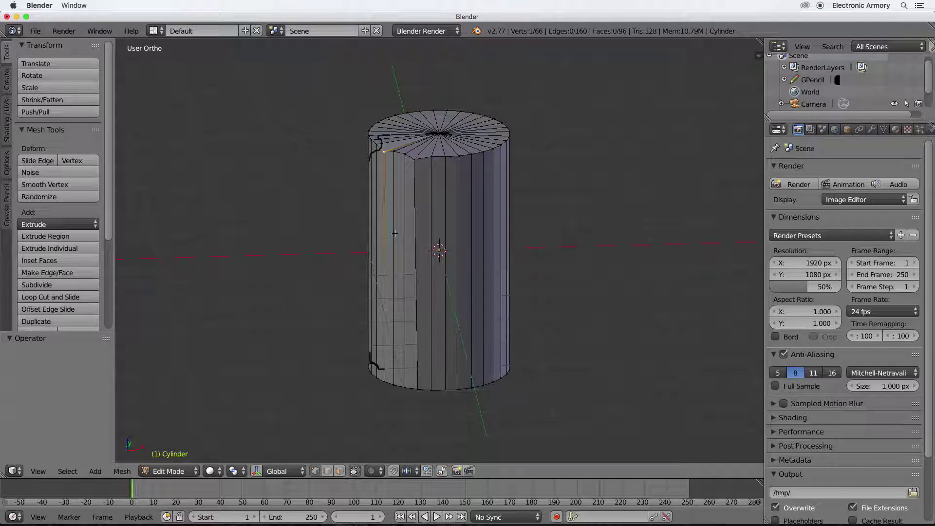
right_click(395, 234)
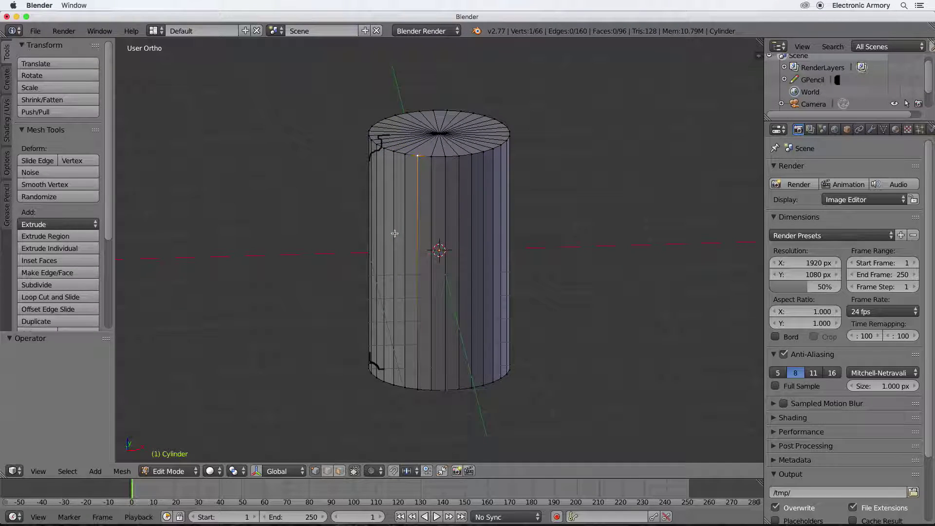
Step: In front view, draw two horizontal grease pencil guide lines across the can from the upper profile sketch, at its shoulder and rim heights
key("KP_1")
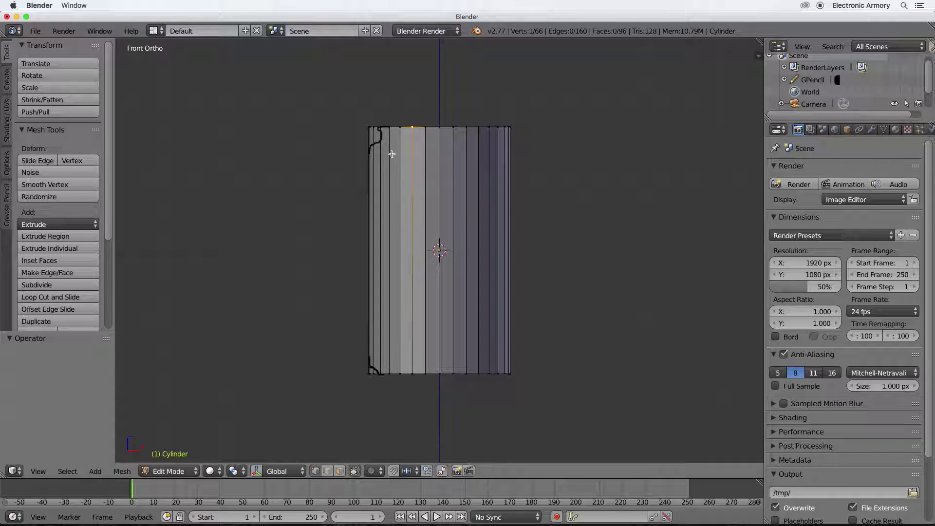
left_click_drag(370, 146, 504, 142)
left_click_drag(379, 128, 502, 129)
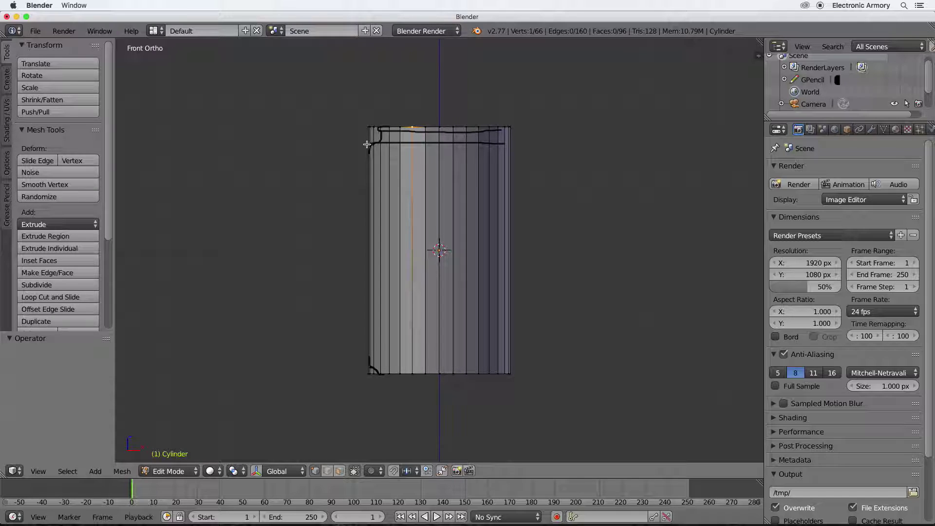
right_click(370, 128)
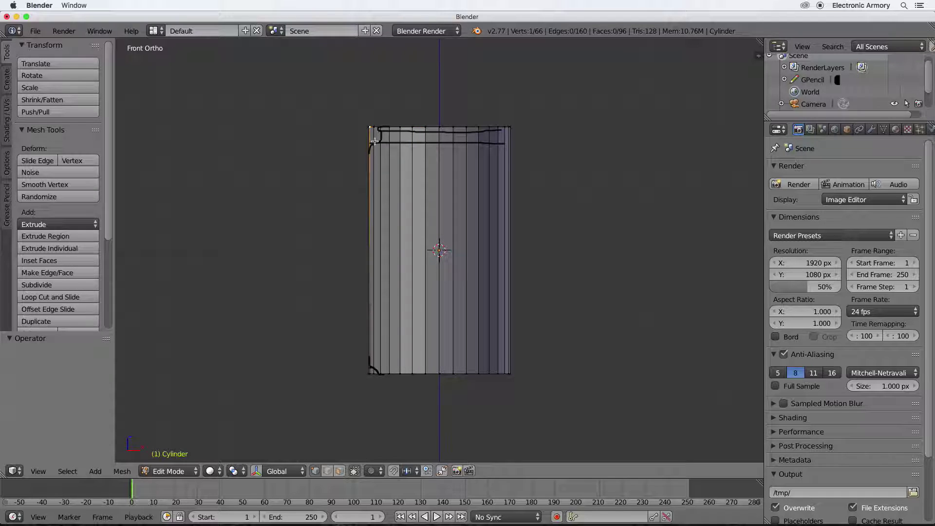
key("g")
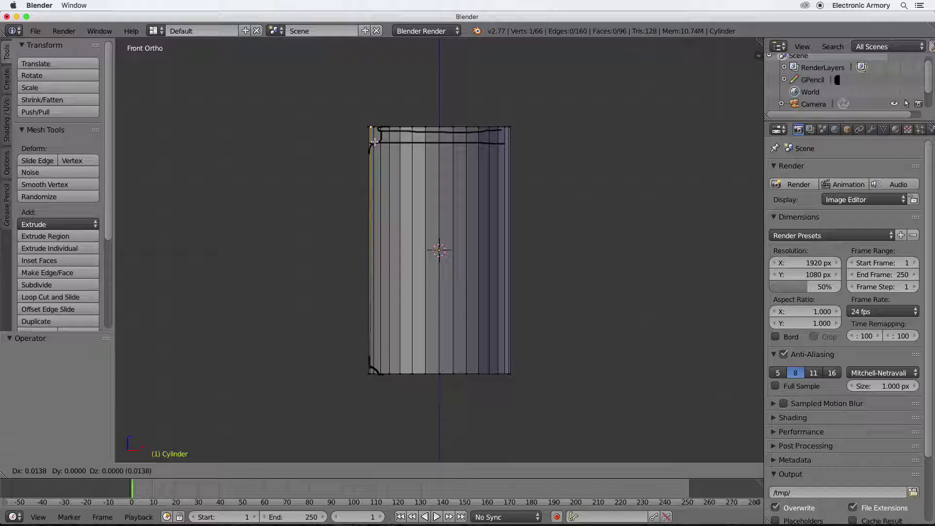
left_click(386, 157)
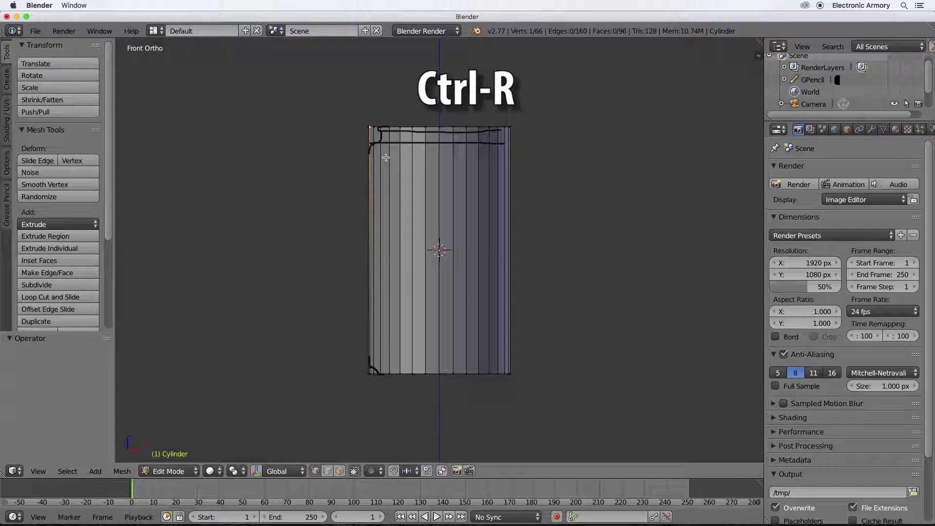
Step: Add one horizontal loop cut around the cylinder and slide it up to the lower guide line, about -0.87
key("ctrl+r")
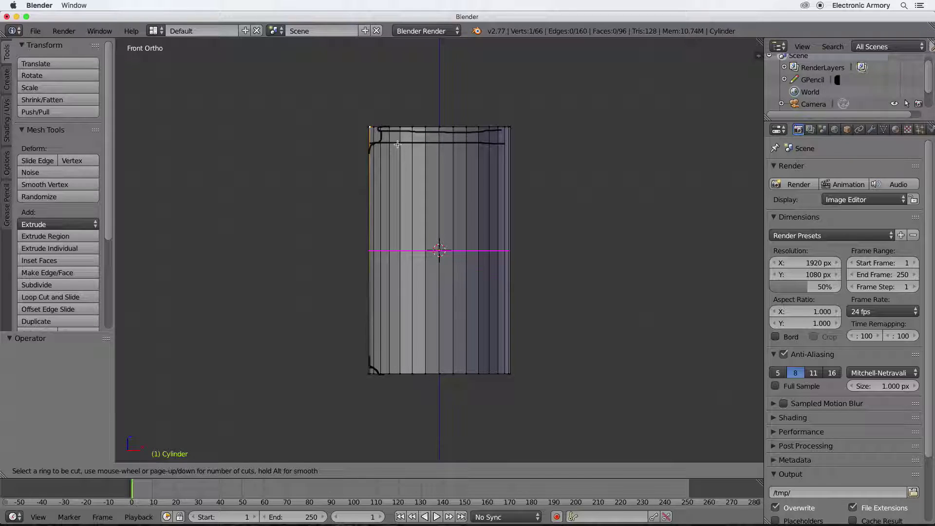
left_click(420, 226)
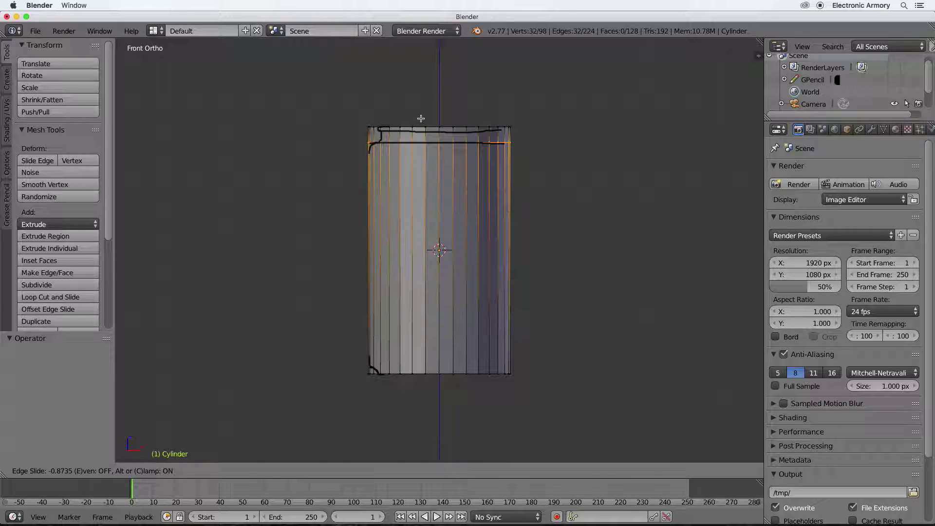
left_click(421, 118)
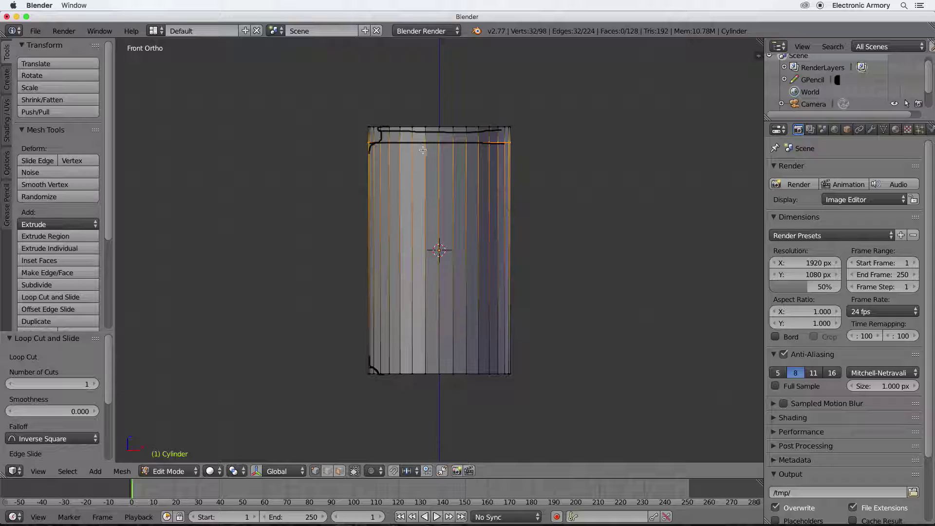
Step: Try scaling the new shoulder edge loop inward to about 0.78 in front view
middle_click_drag(416, 167, 487, 228)
key("KP_1")
key("s")
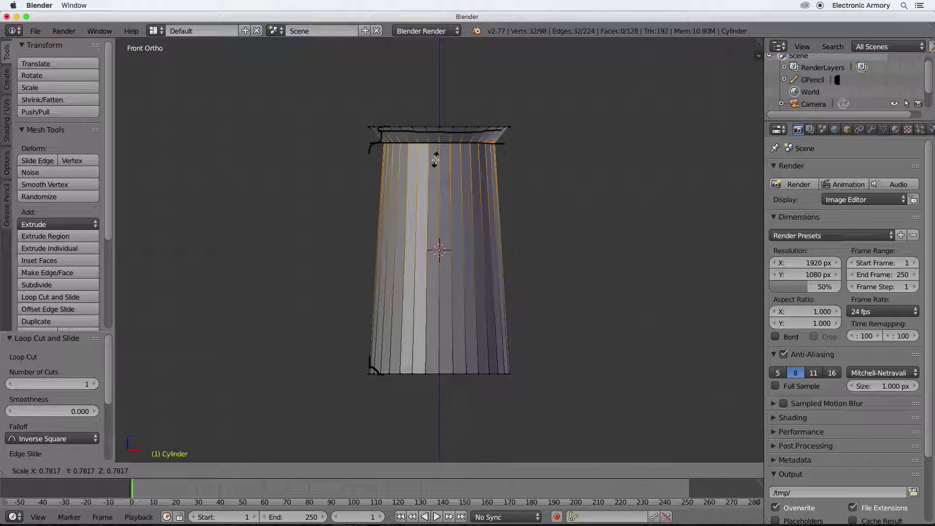
left_click(435, 165)
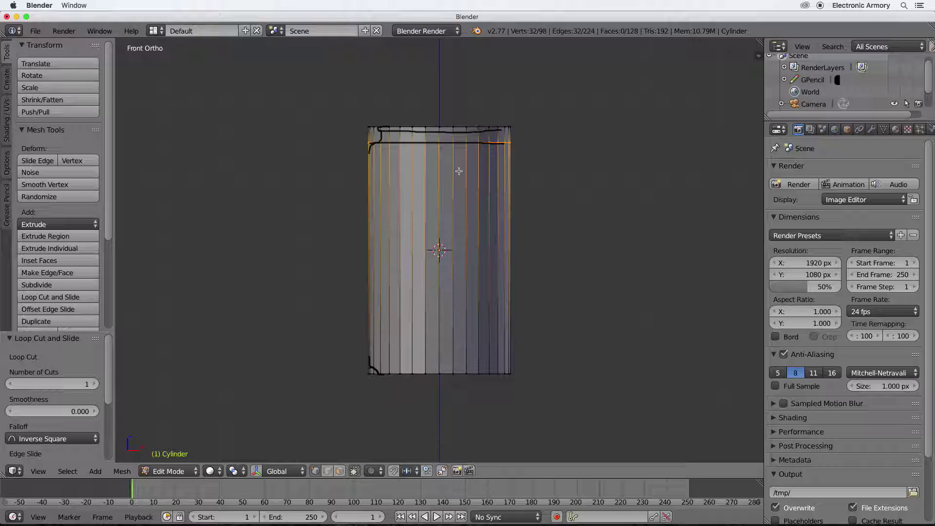
Step: Clear the selection and select a run of neighbouring vertices along the front of the top rim
key("a")
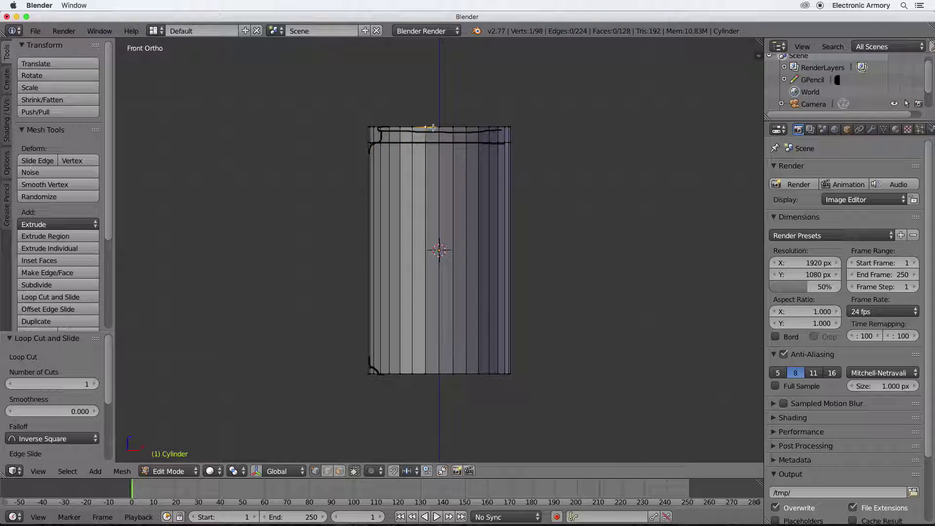
left_click(438, 127)
left_click(461, 127, "shift")
left_click(489, 127, "ctrl")
middle_click_drag(475, 159, 472, 183)
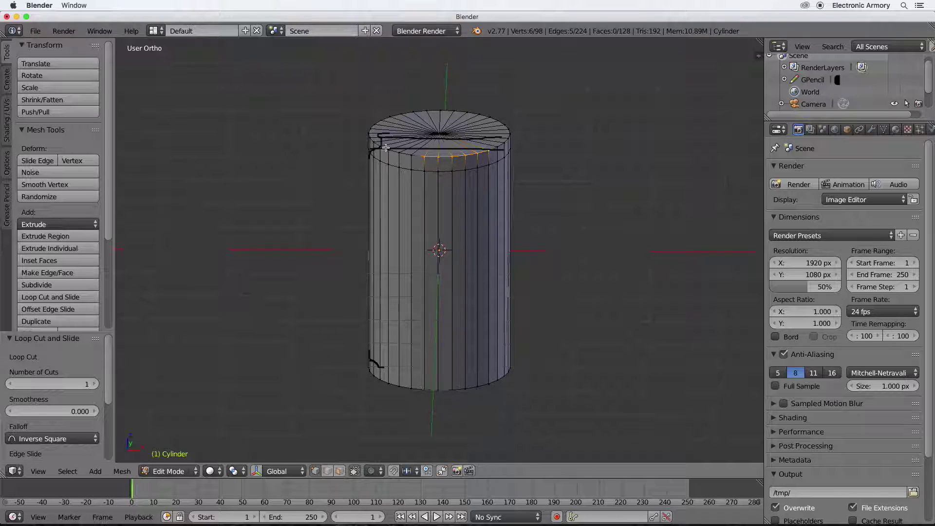
Step: Try loop-selecting the rim and a vertical edge loop, and scale the vertical selection up to about 1.41
right_click(418, 156, "alt")
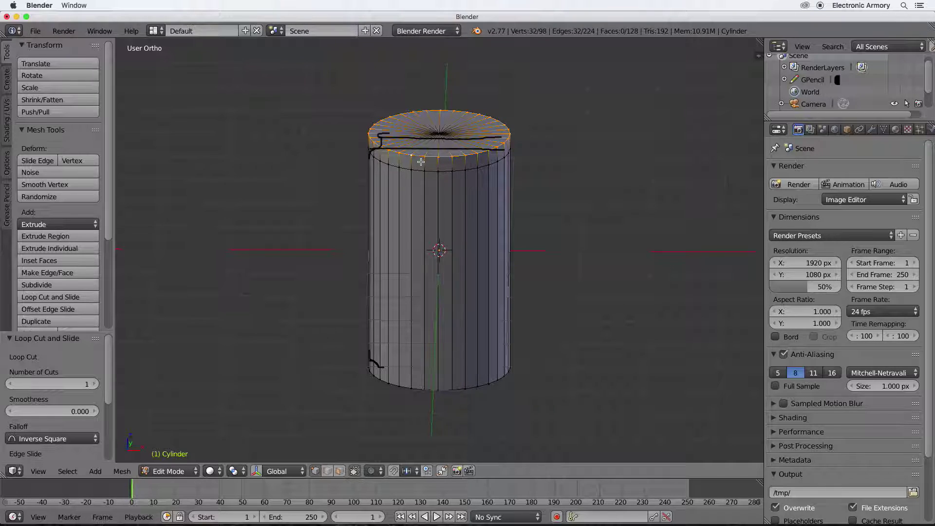
right_click(425, 163, "alt")
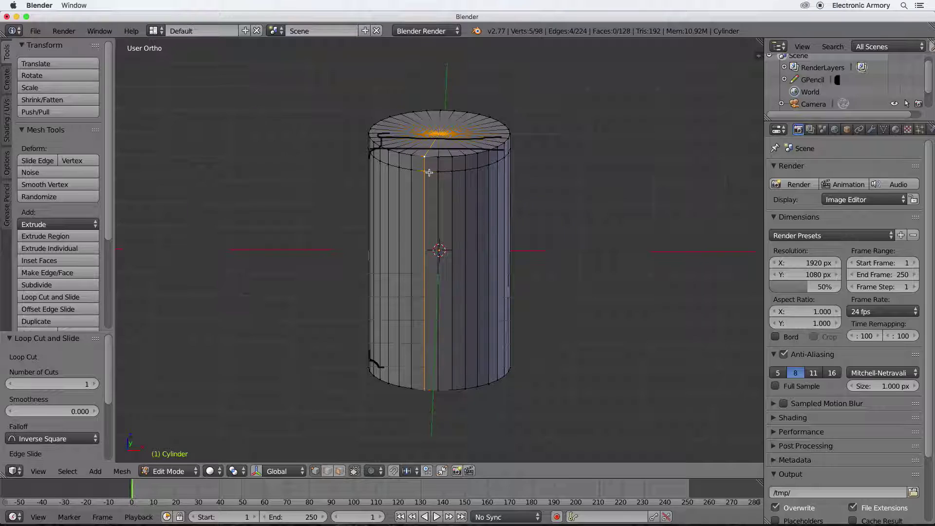
right_click(448, 117, "ctrl")
middle_click_drag(453, 134, 459, 177)
key("s")
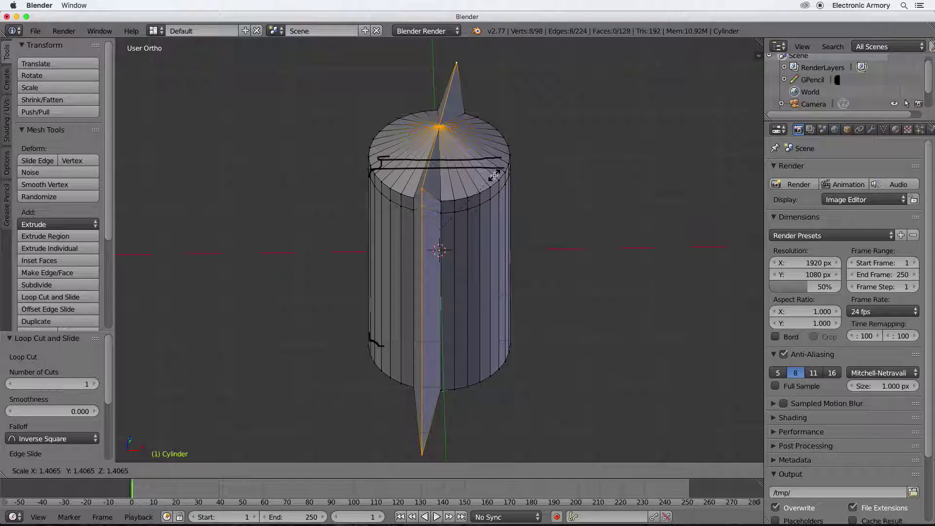
key("Escape")
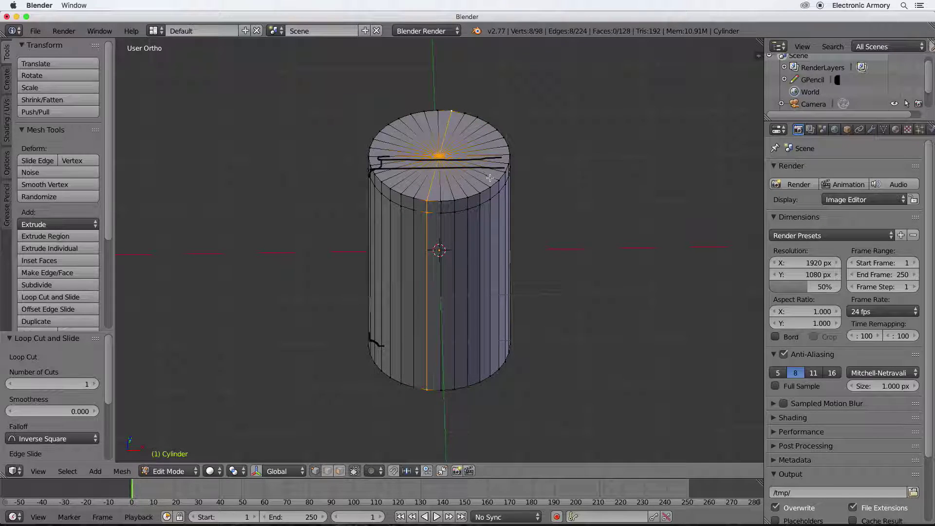
Step: Select the complete top rim edge loop and scale it in to about 0.858 in front view to match the sketched profile
right_click(449, 200, "alt")
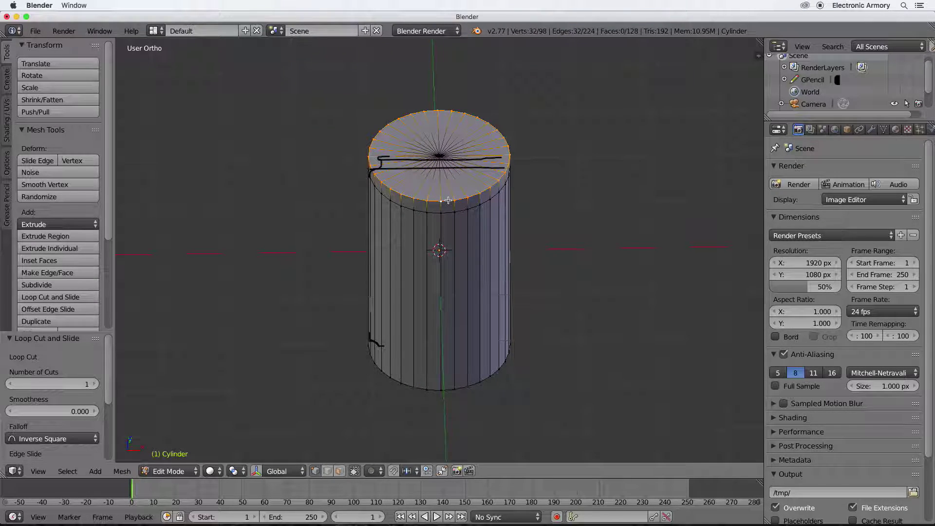
key("KP_1")
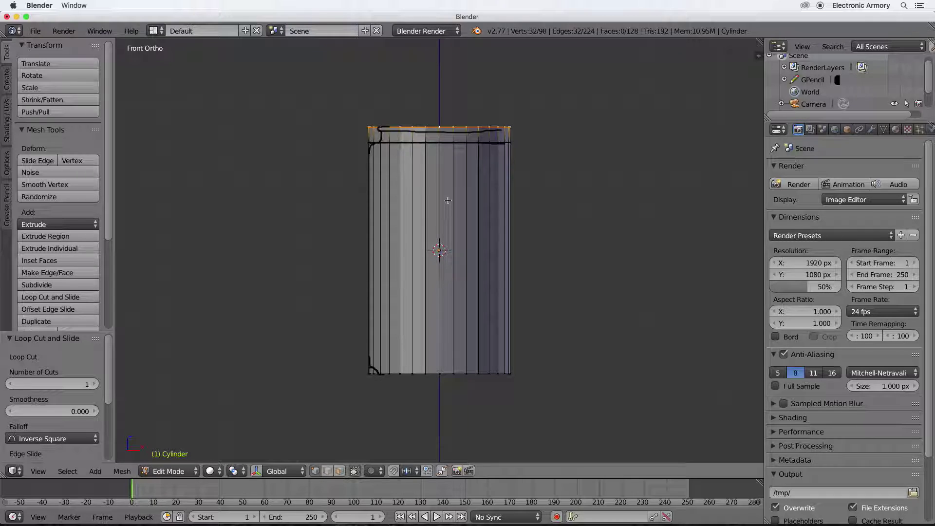
key("s")
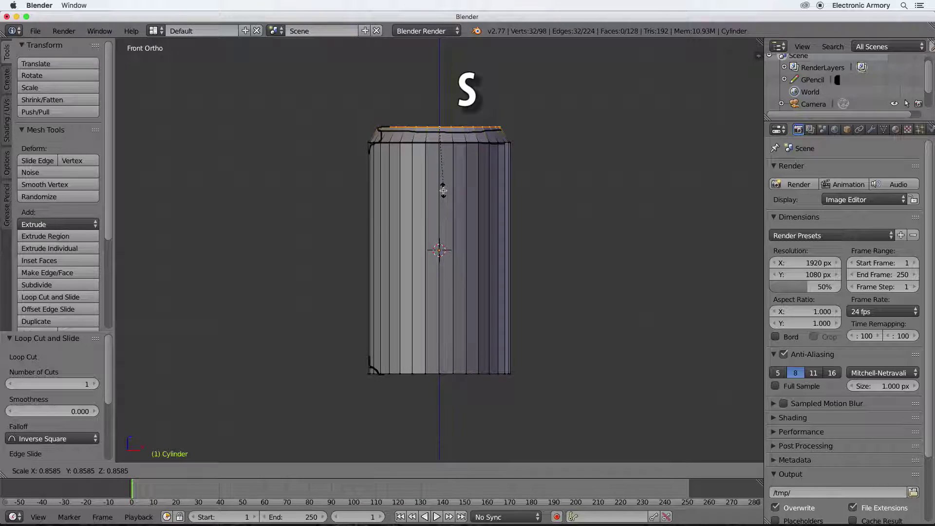
left_click(444, 190)
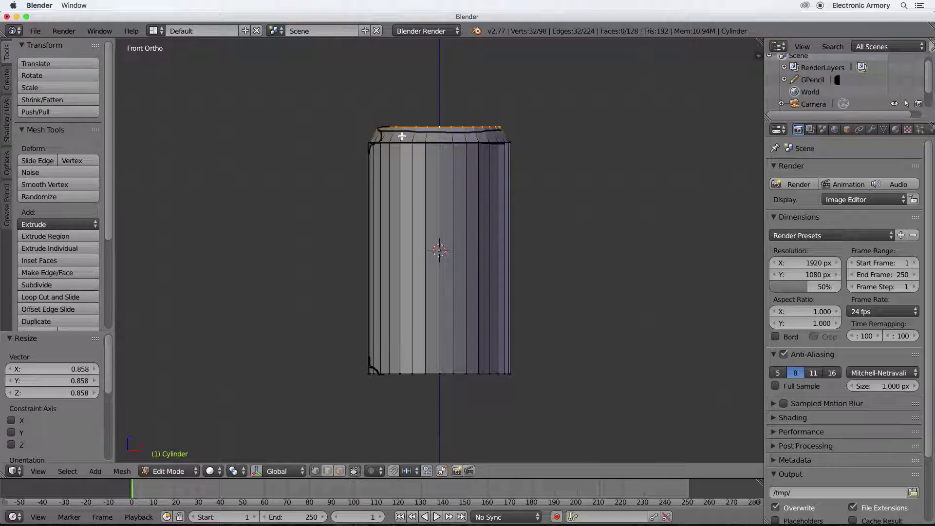
Step: Add a loop cut around the tapered neck, slide it about -0.43 to the upper guide line, and scale it to about 0.942
key("ctrl+r")
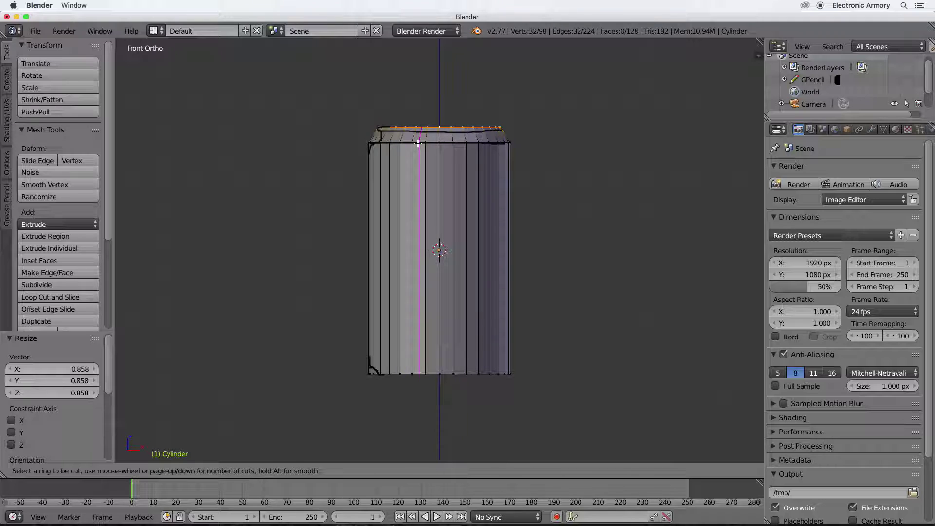
left_click(416, 137)
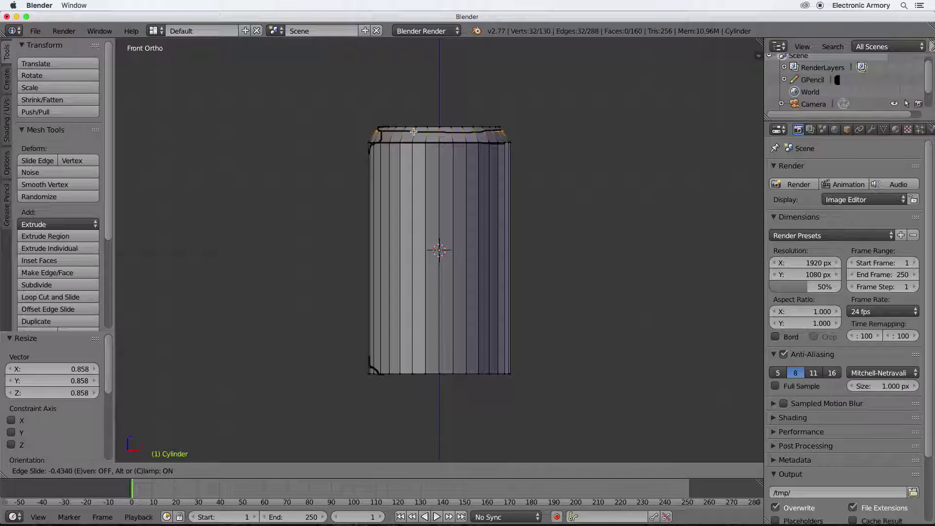
left_click(414, 132)
key("s")
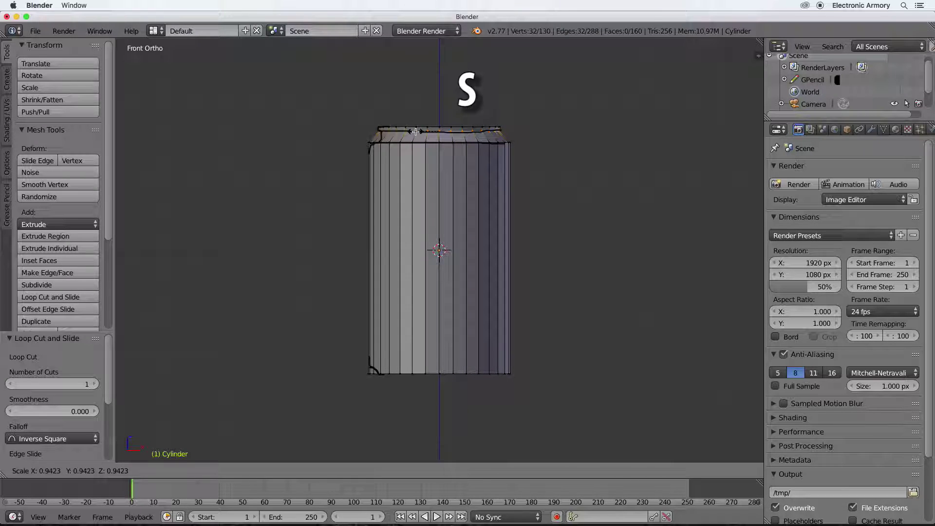
left_click(415, 131)
mouse_move(439, 205)
middle_mouse_down()
mouse_move(495, 238)
mouse_move(531, 224)
mouse_move(547, 188)
mouse_move(495, 180)
mouse_move(390, 224)
mouse_move(378, 171)
mouse_move(399, 198)
mouse_move(438, 196)
middle_mouse_up()
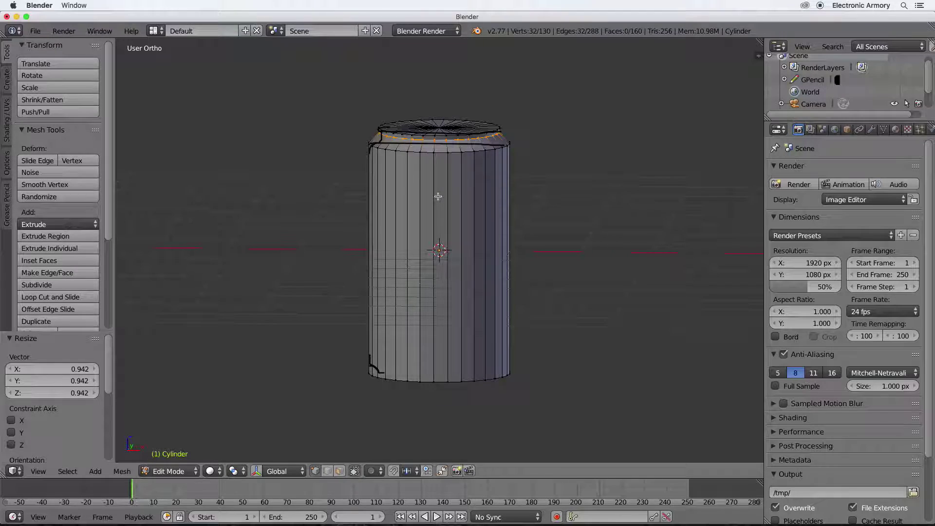
Step: Add a centred loop cut between the neck loop and the shoulder, and scale it to about 0.961 to follow the sketch
key("KP_1")
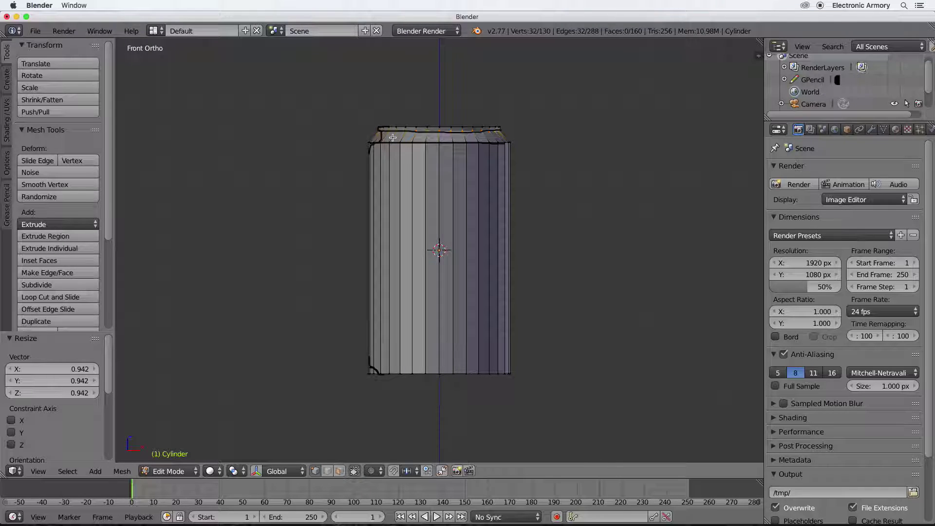
key("ctrl+r")
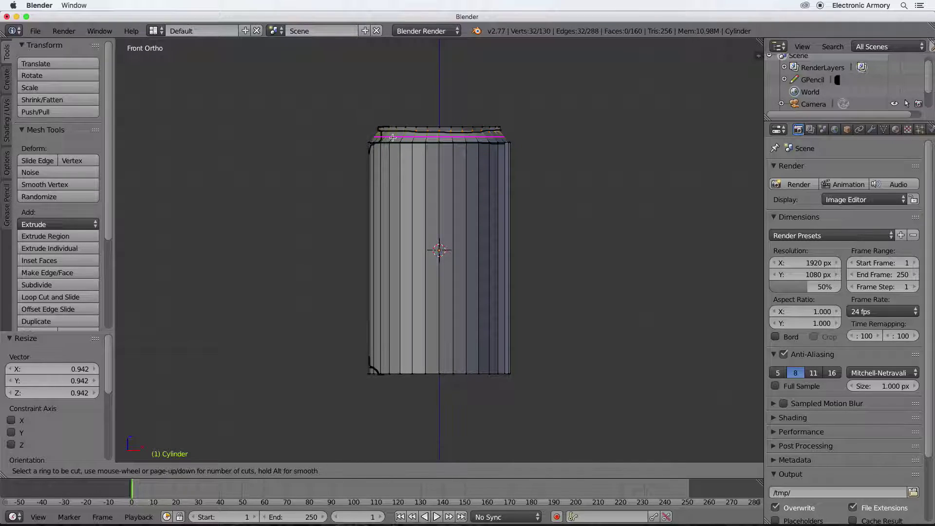
left_click(393, 137)
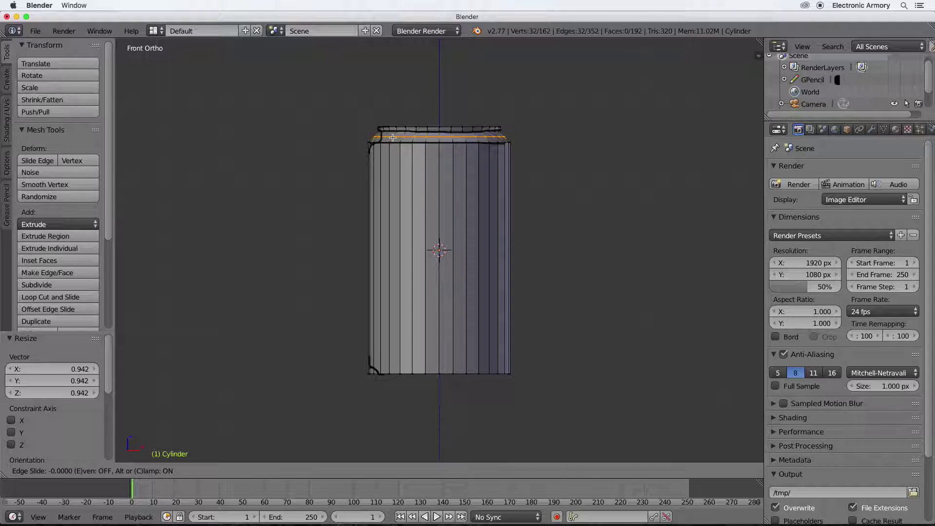
left_click(393, 138)
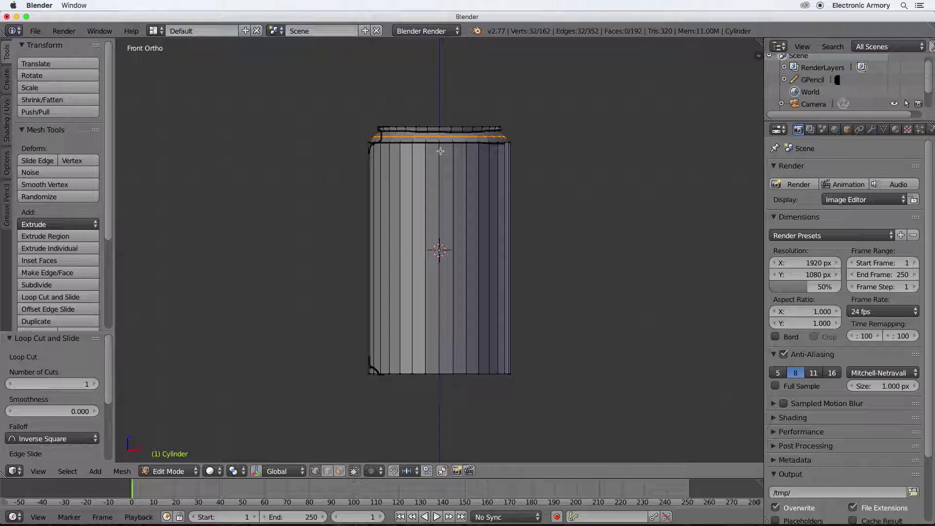
key("s")
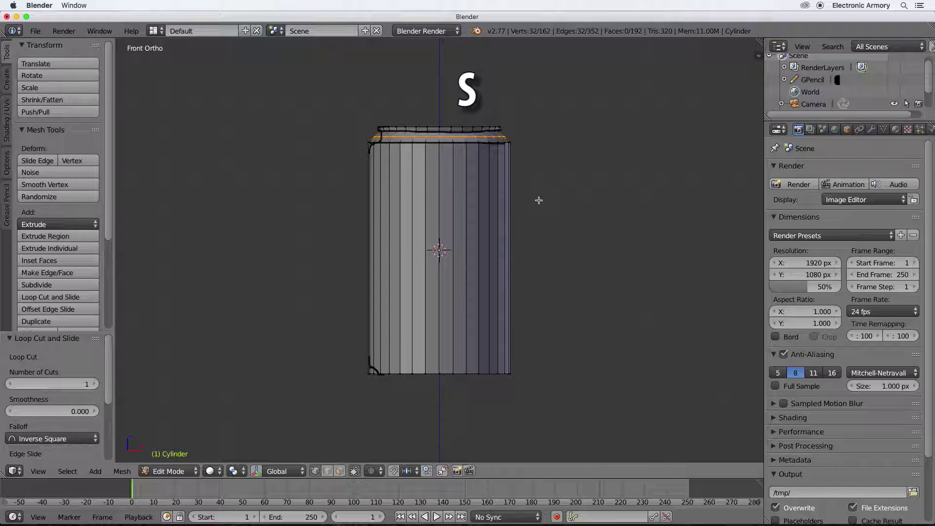
key("s")
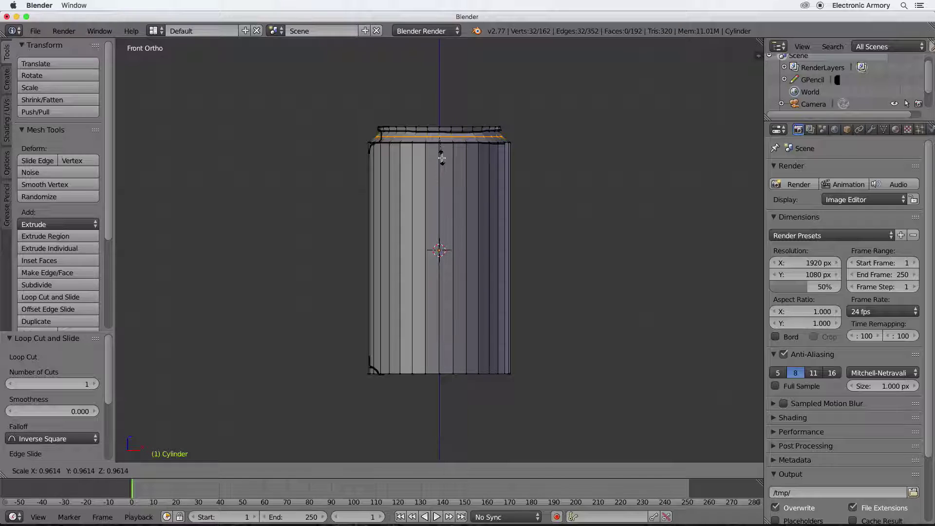
left_click(442, 159)
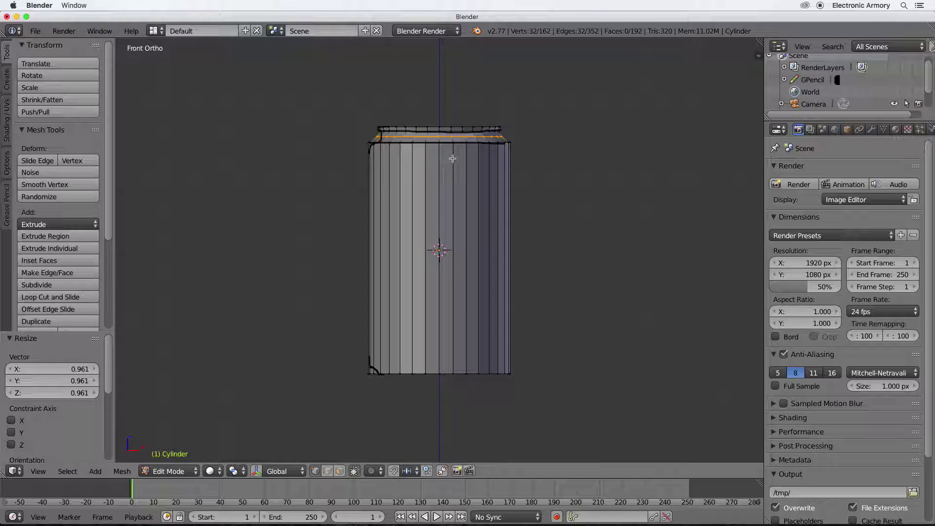
middle_click_drag(396, 153, 411, 183)
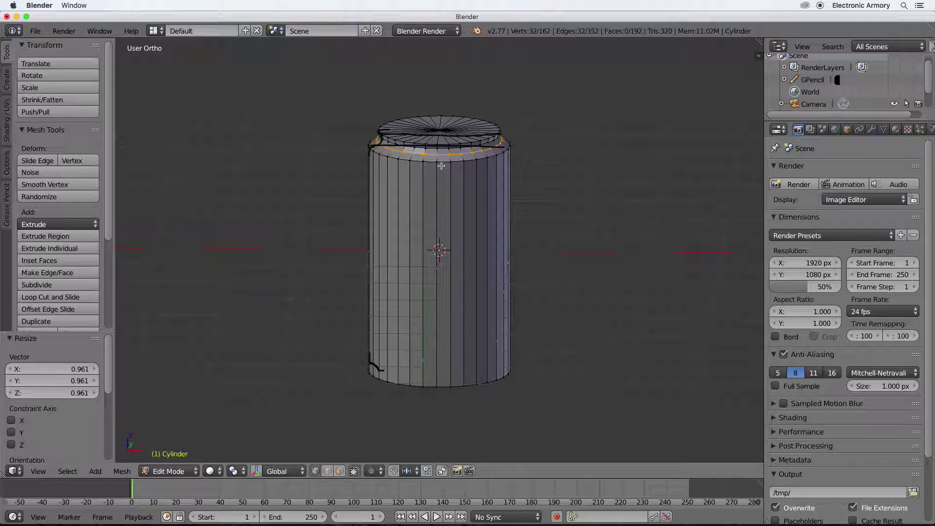
key("KP_1")
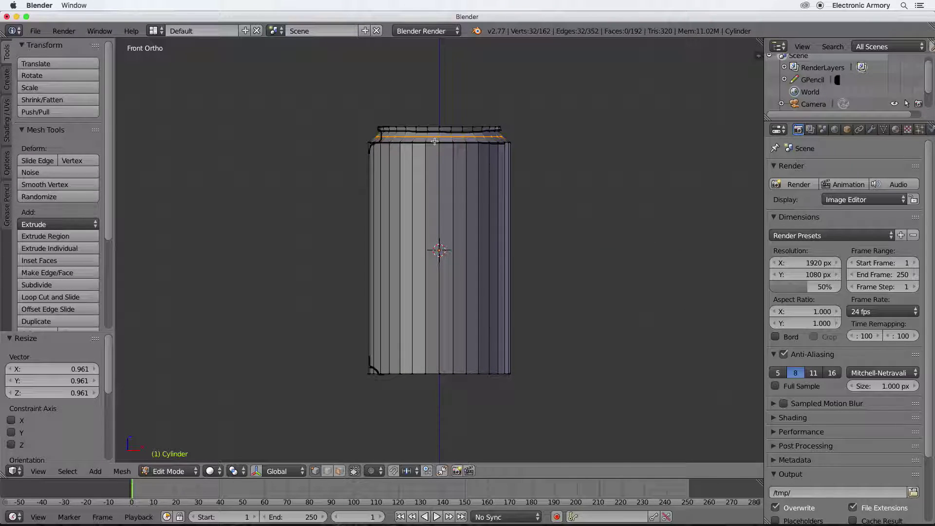
Step: Show the grease pencil settings and hide the strokes of the GP_L layer
key("n")
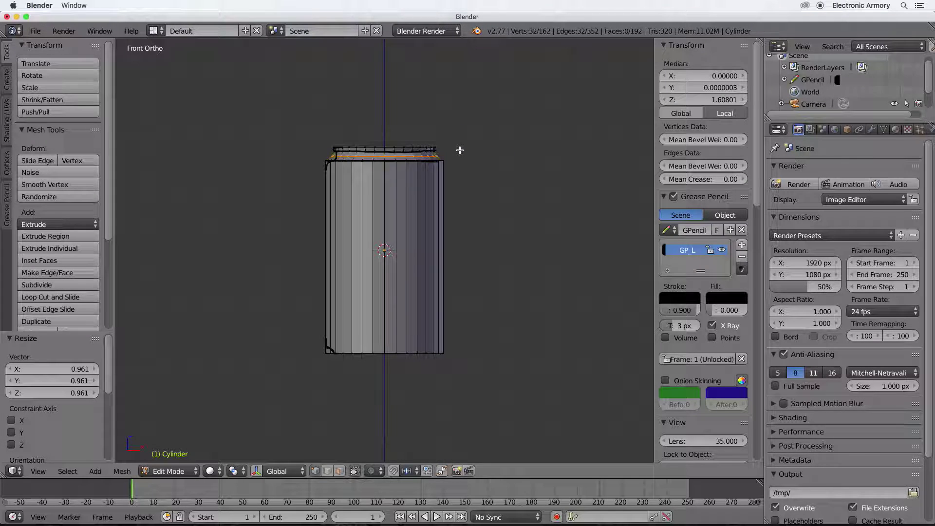
left_click(675, 198)
left_click(675, 197)
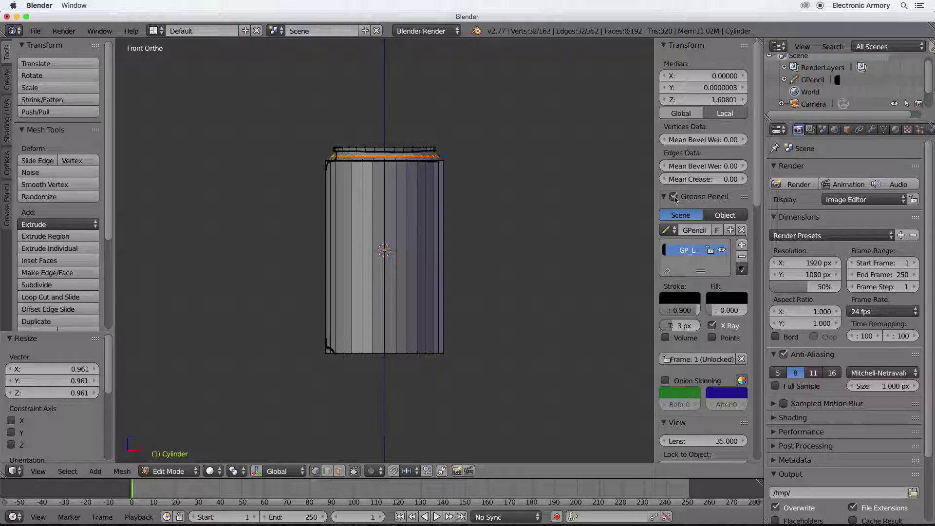
left_click(722, 251)
left_click(723, 251)
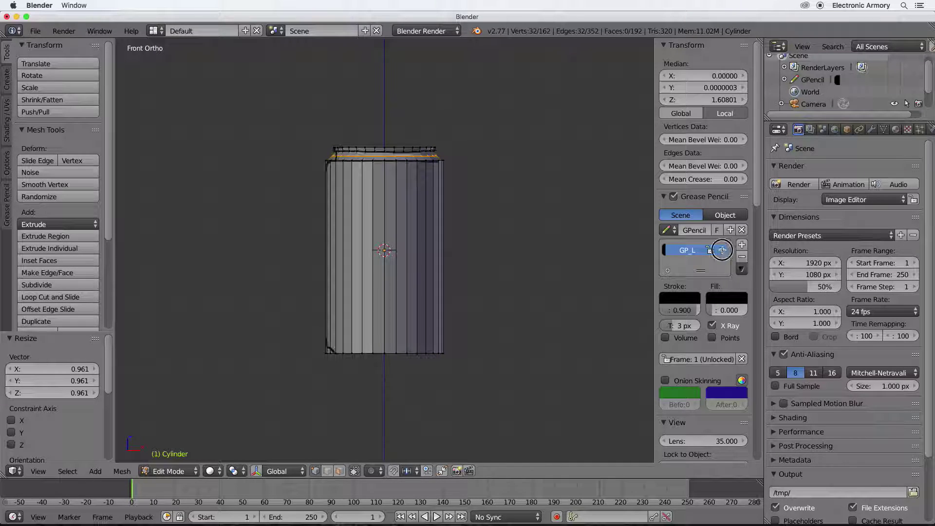
left_click(723, 251)
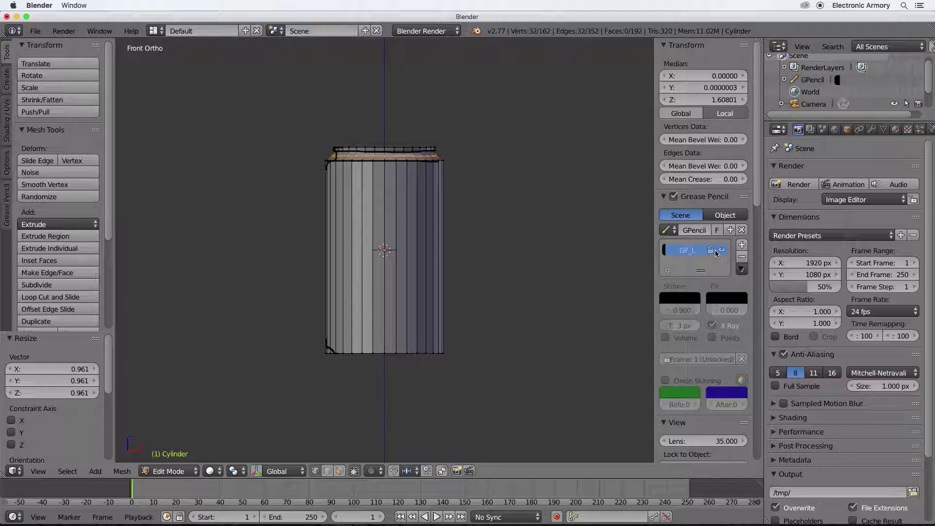
left_click(712, 249)
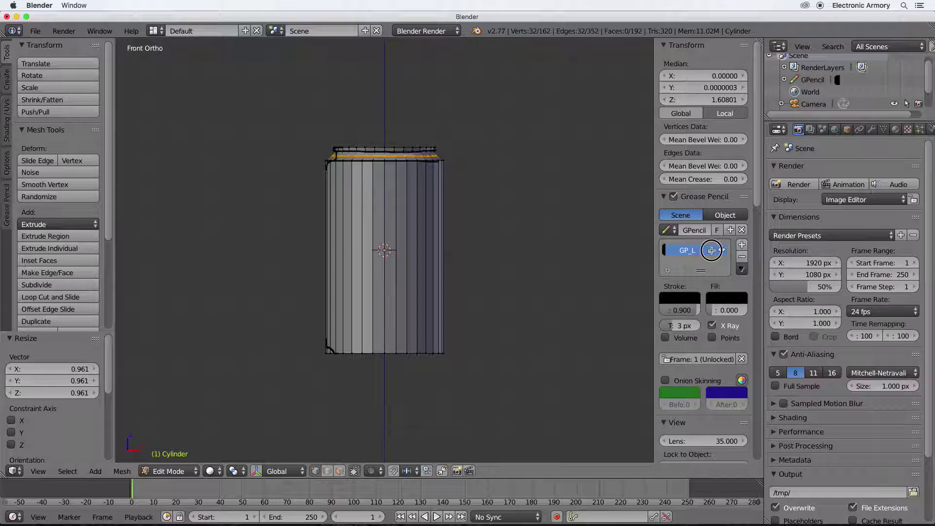
left_click(721, 250)
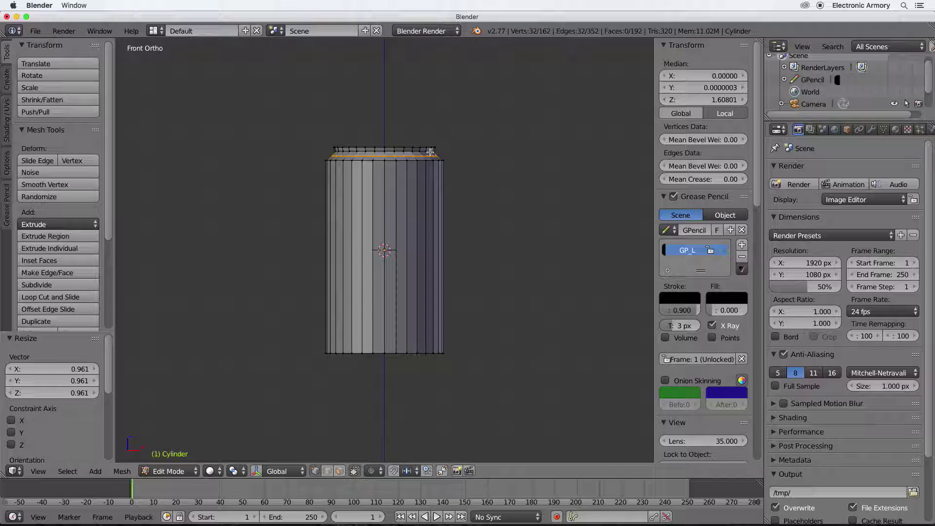
Step: Loop-select the can's top rim edge together with the edge loop directly below it, and check the selection from an angle
right_click(390, 148, "alt")
right_click(390, 147, "alt")
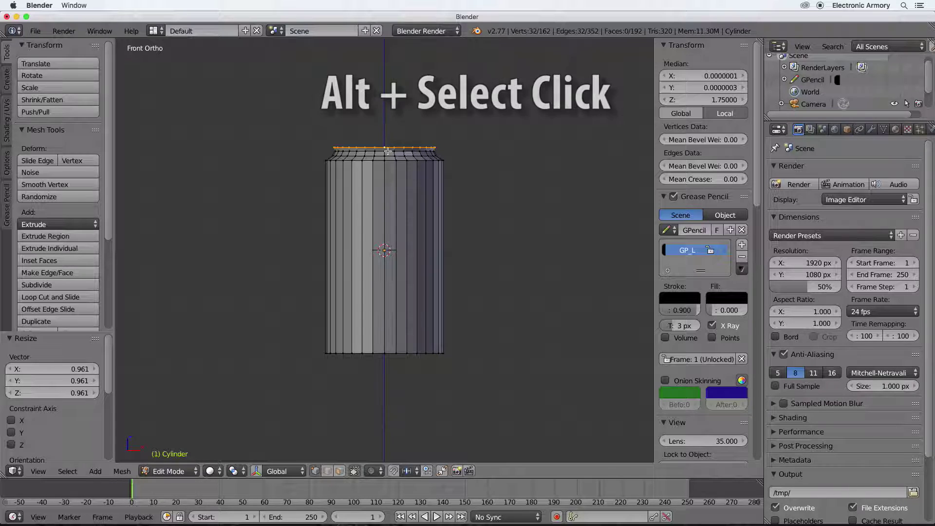
right_click(387, 151, "alt+shift")
middle_click_drag(387, 151, 439, 171)
key("KP_1")
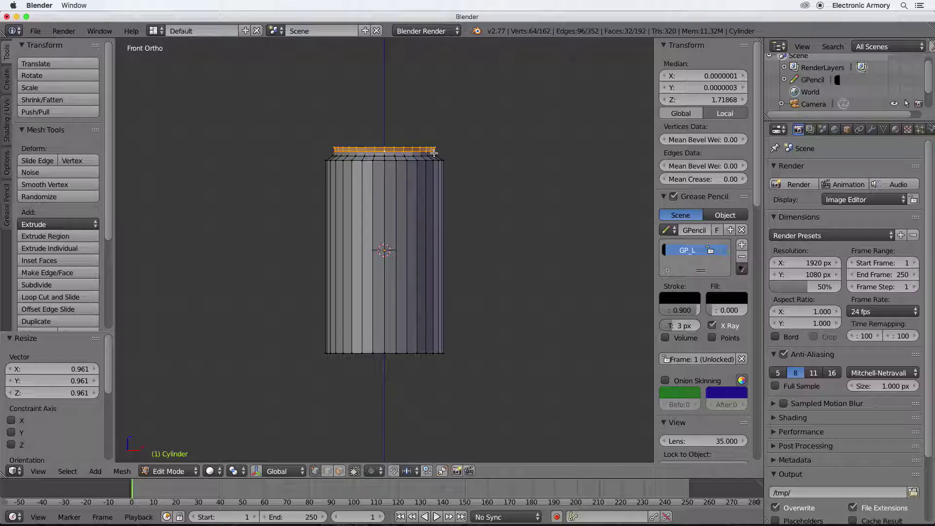
Step: Clear the selection, box-select the rim in front view with only visible geometry selectable, and check it from an angle
key("a")
key("b")
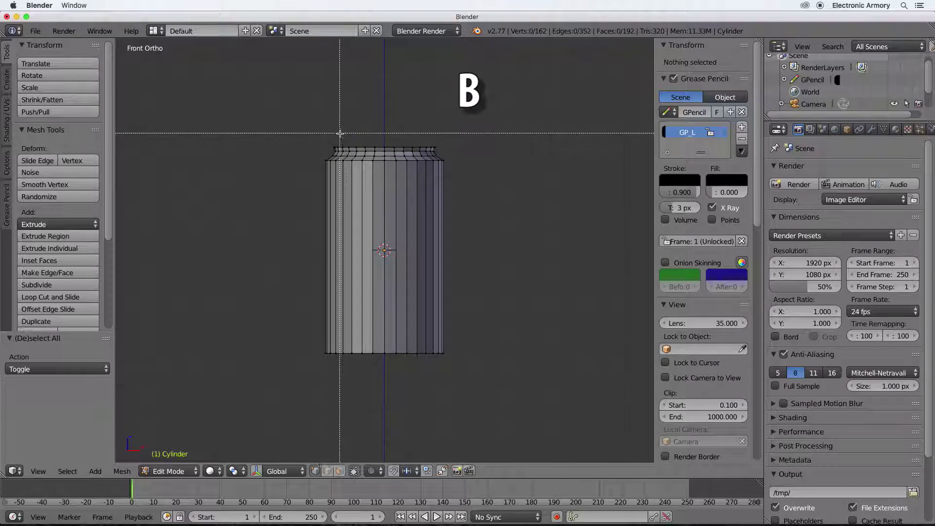
left_click_drag(325, 132, 446, 154)
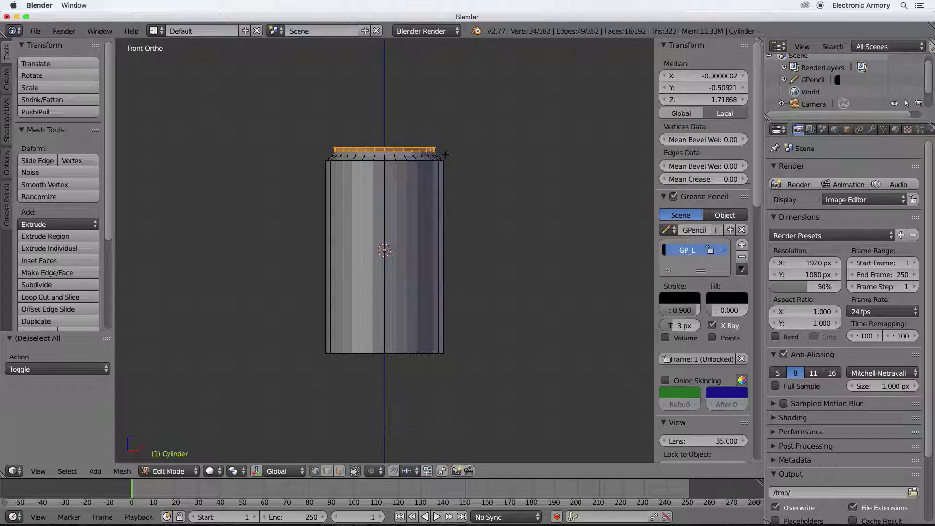
middle_click_drag(454, 155, 278, 187)
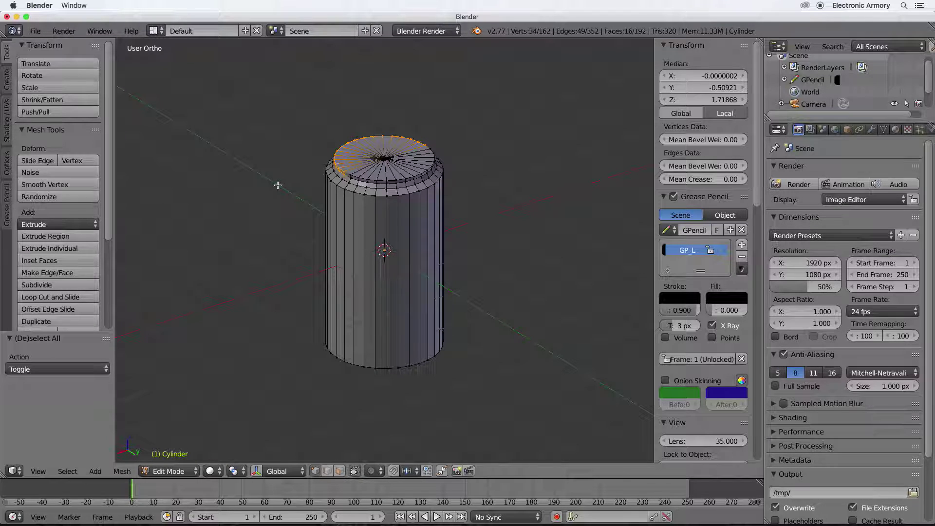
key("KP_1")
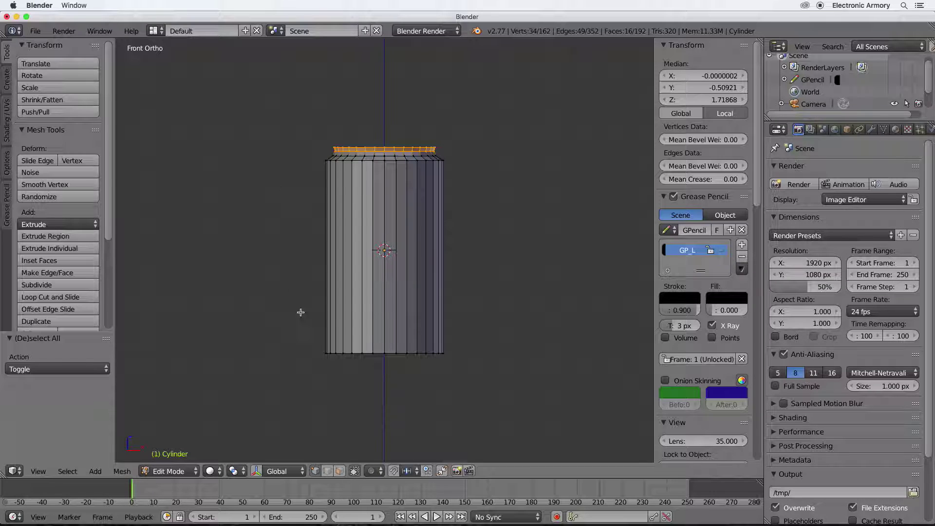
Step: Turn off limiting the selection to visible geometry, and return to the front view
left_click(355, 471)
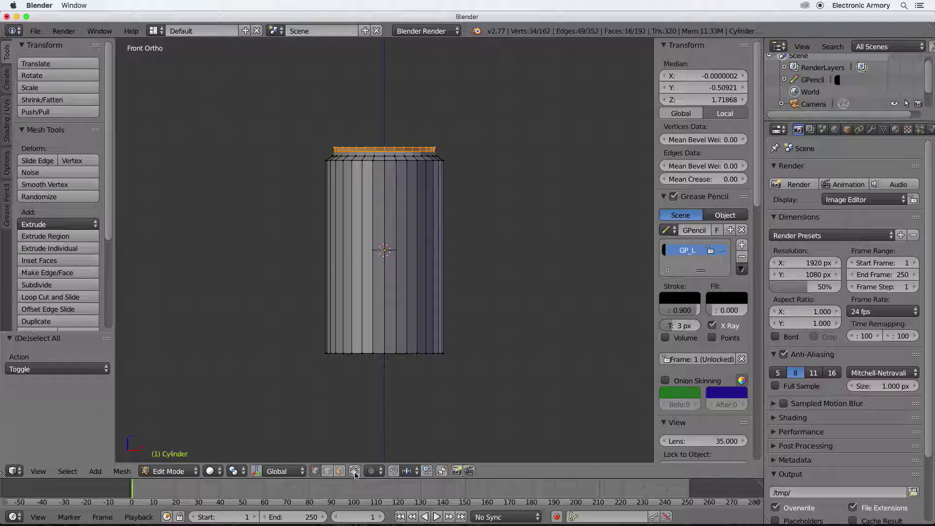
middle_click_drag(463, 367, 448, 370)
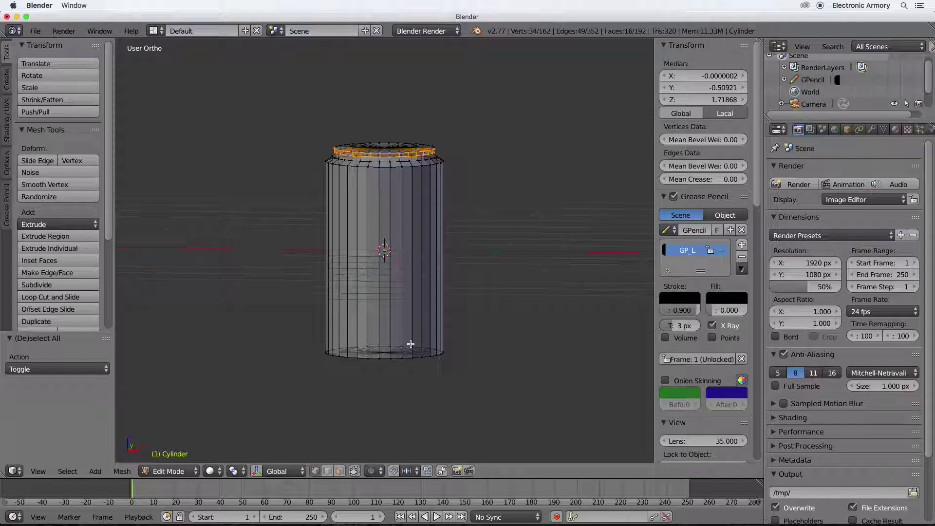
key("KP_1")
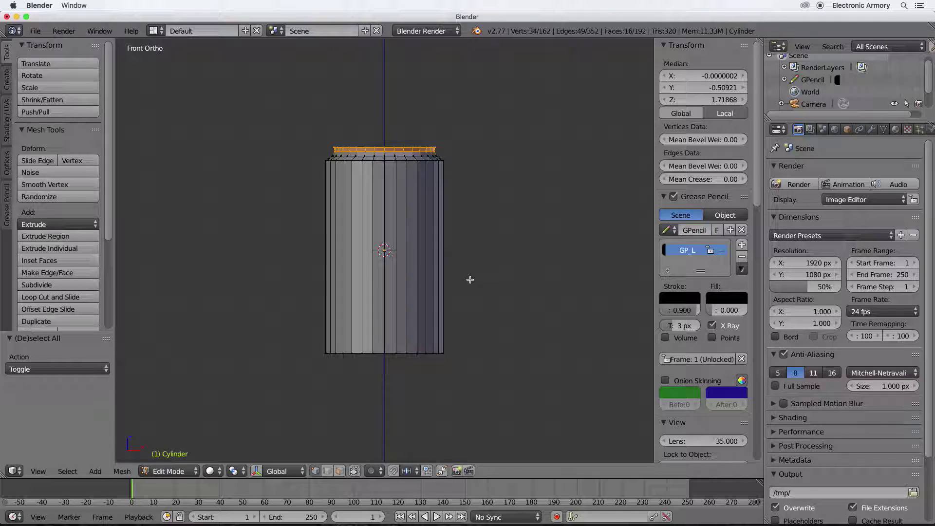
Step: Clear the selection, box-select the entire rim and lid through the mesh in front view, and scale them to about 1.018
key("a")
key("b")
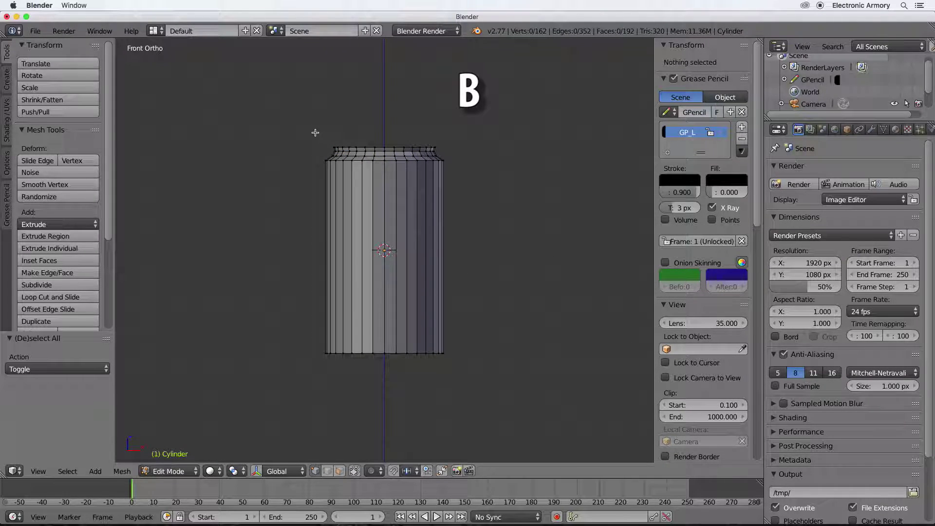
left_click_drag(315, 133, 447, 155)
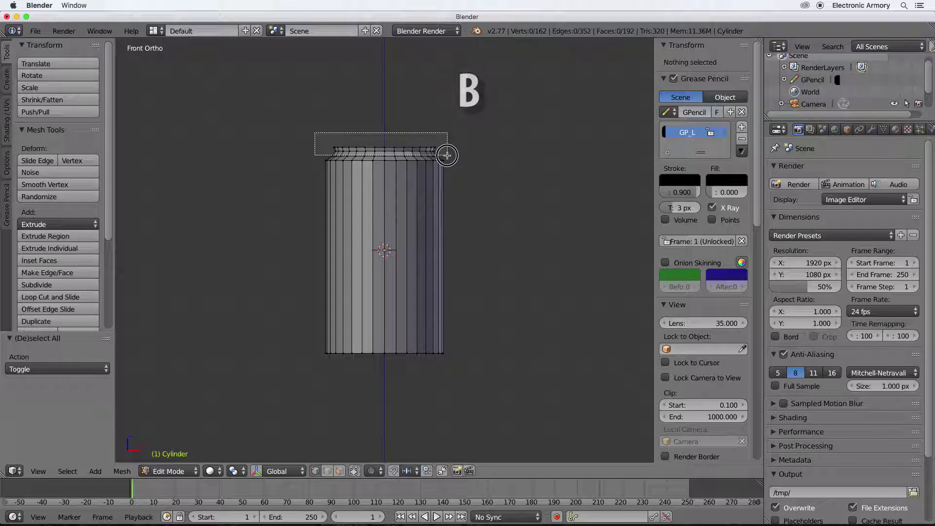
left_click_drag(447, 155, 447, 154)
middle_click_drag(475, 182, 409, 216)
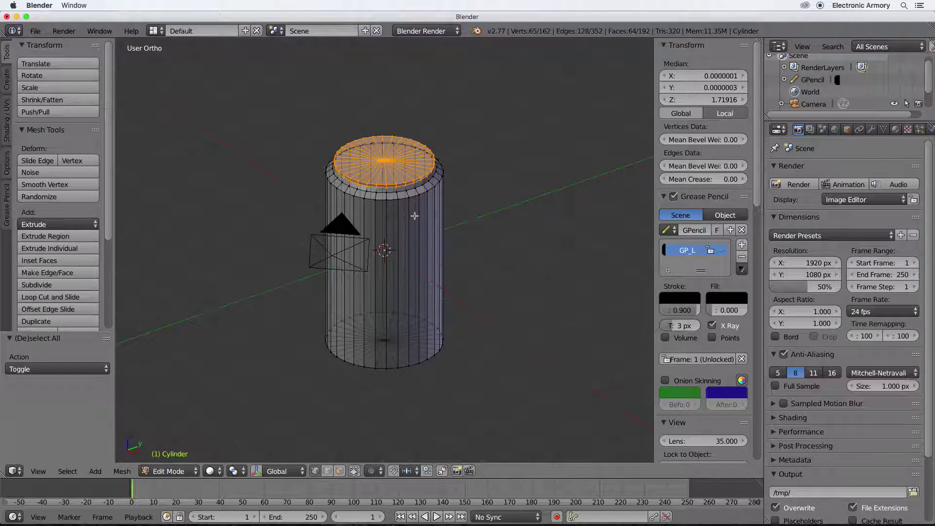
key("KP_1")
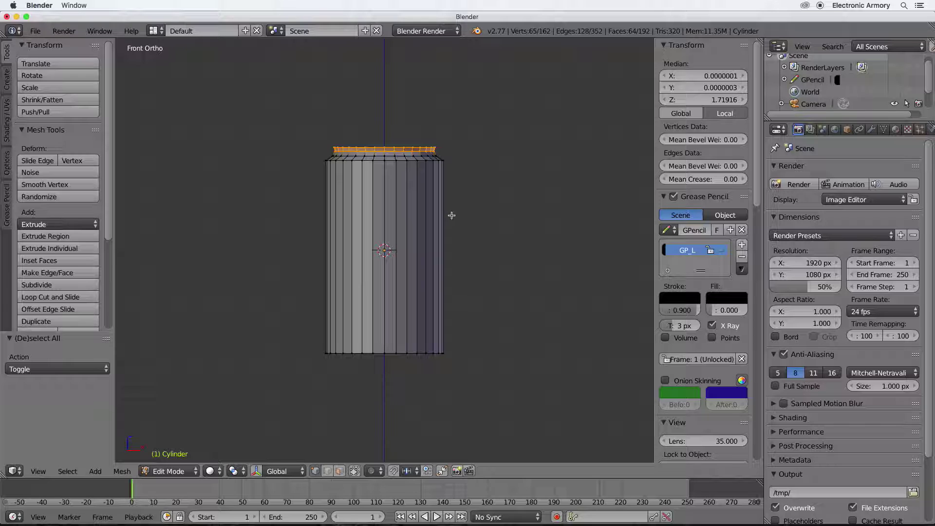
key("s")
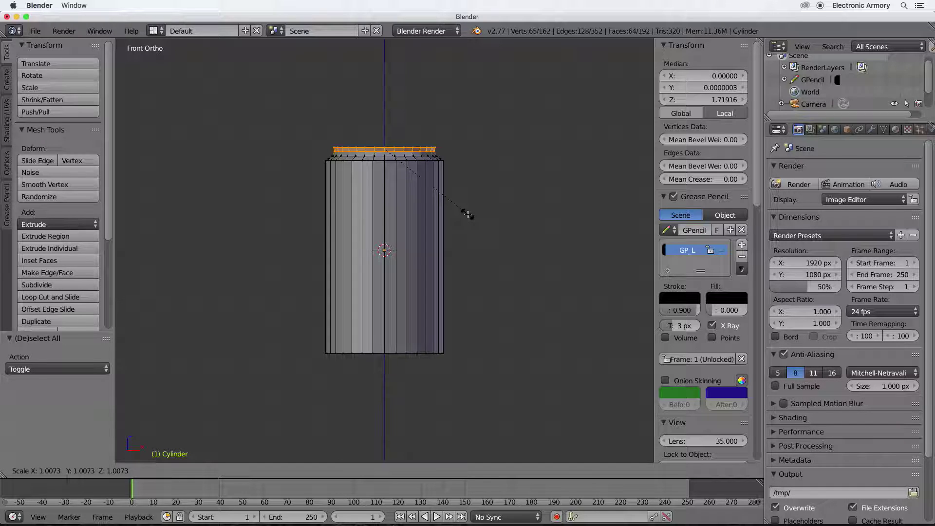
left_click(468, 215)
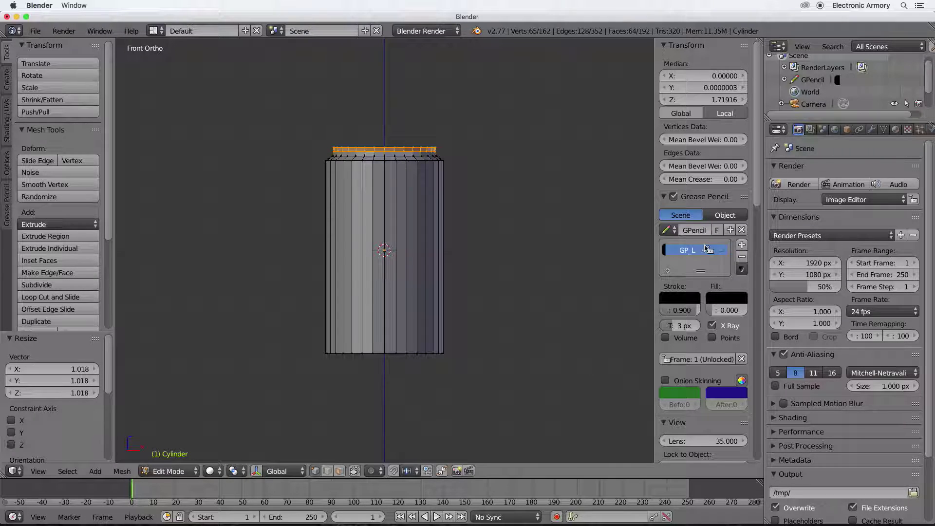
Step: Show the GP_L grease pencil strokes again, and extrude the selected rim and lid in place with no offset
left_click(722, 251)
mouse_move(457, 207)
middle_mouse_down()
mouse_move(444, 207)
mouse_move(465, 191)
middle_mouse_up()
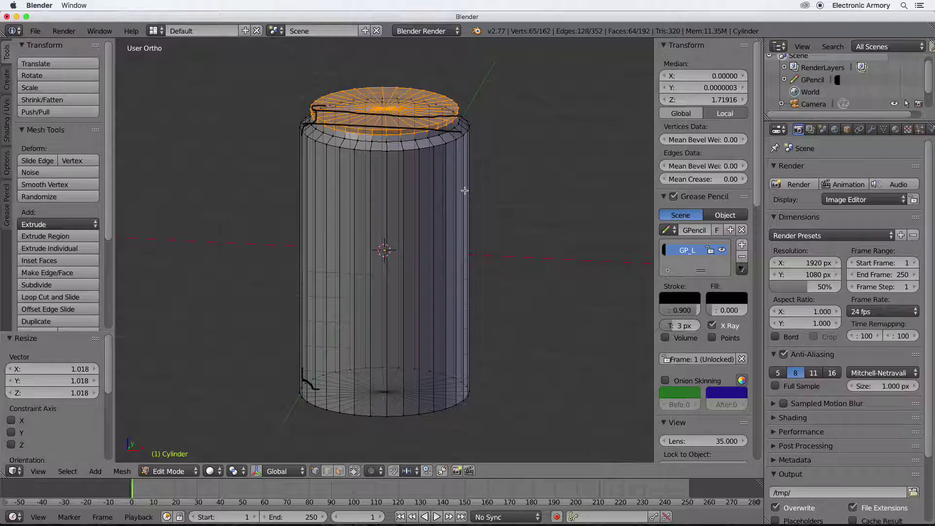
key("e")
key("Escape")
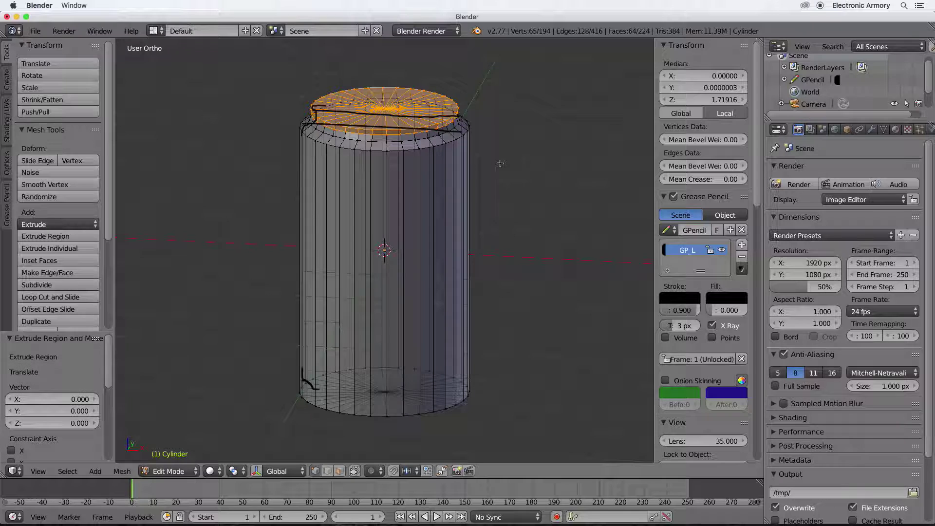
Step: Select the four corner vertices of one tall side face, extrude it outward by about 0.468, and undo the extrusion
right_click(434, 149)
right_click(435, 145, "shift")
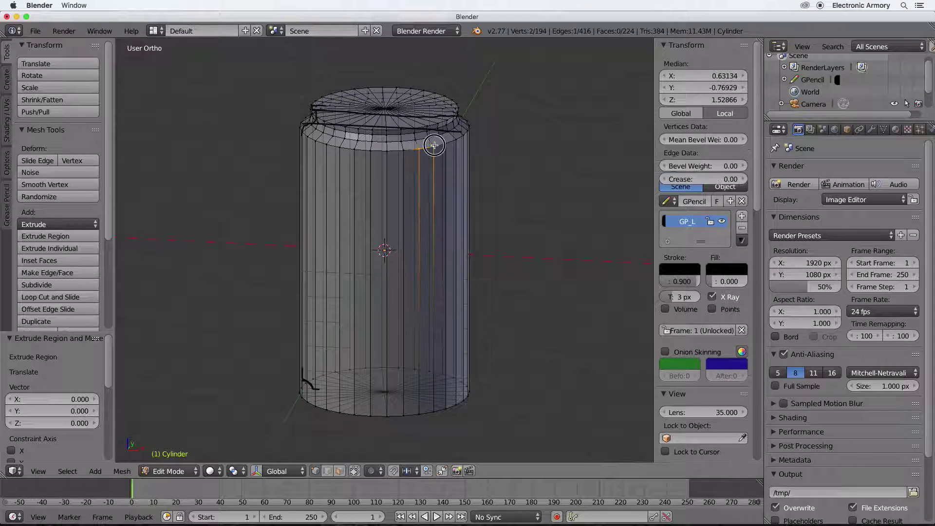
right_click(434, 413, "shift")
right_click(419, 415, "shift")
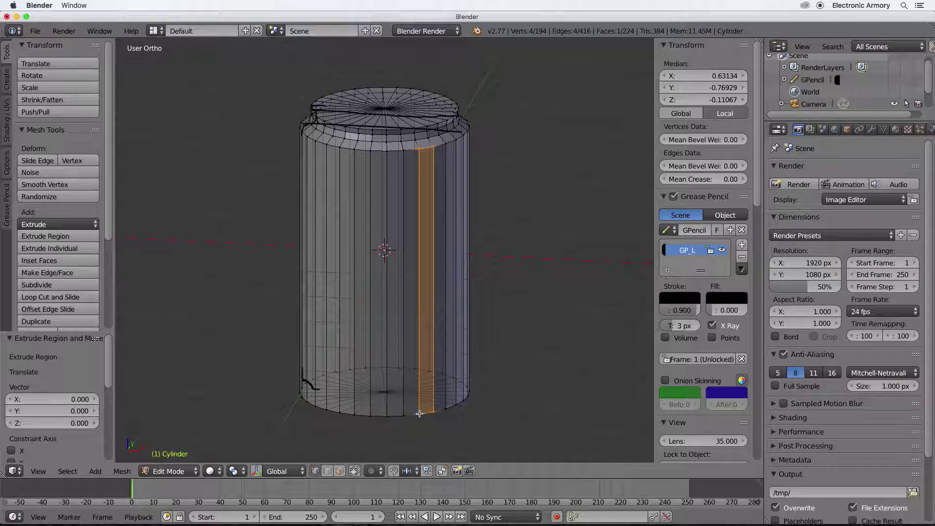
middle_click_drag(505, 237, 525, 240)
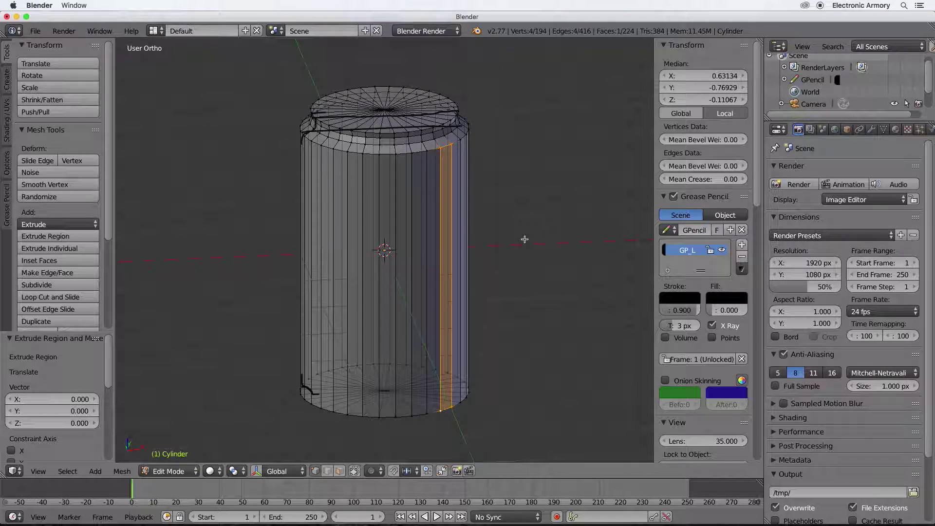
key("e")
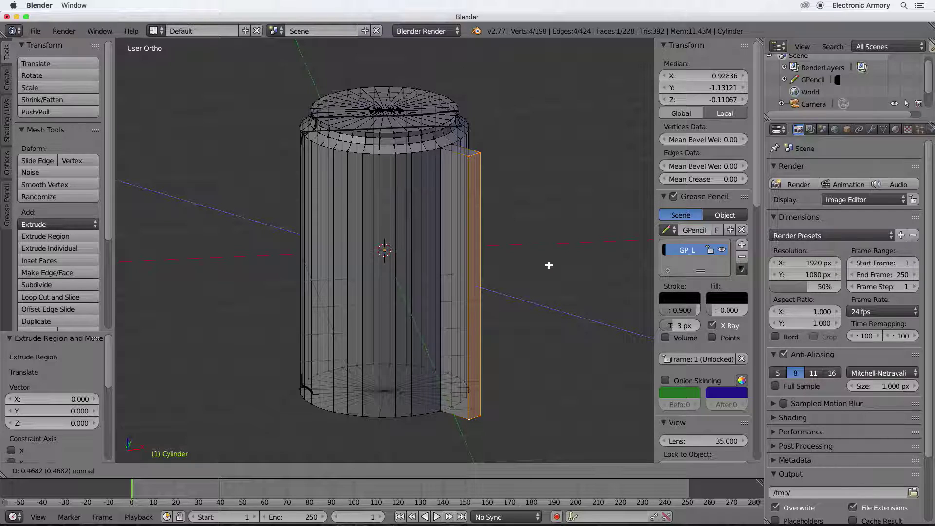
left_click(549, 264)
middle_click_drag(547, 265, 525, 283)
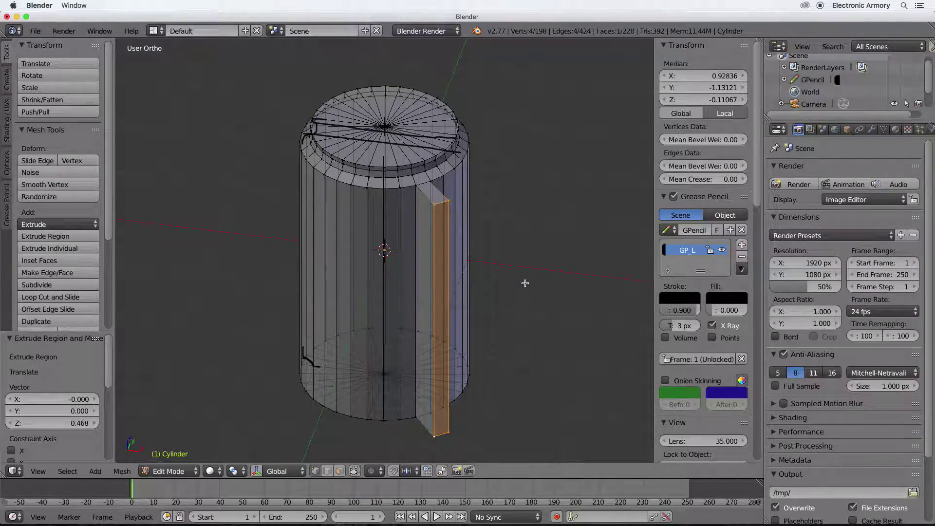
key("ctrl+z")
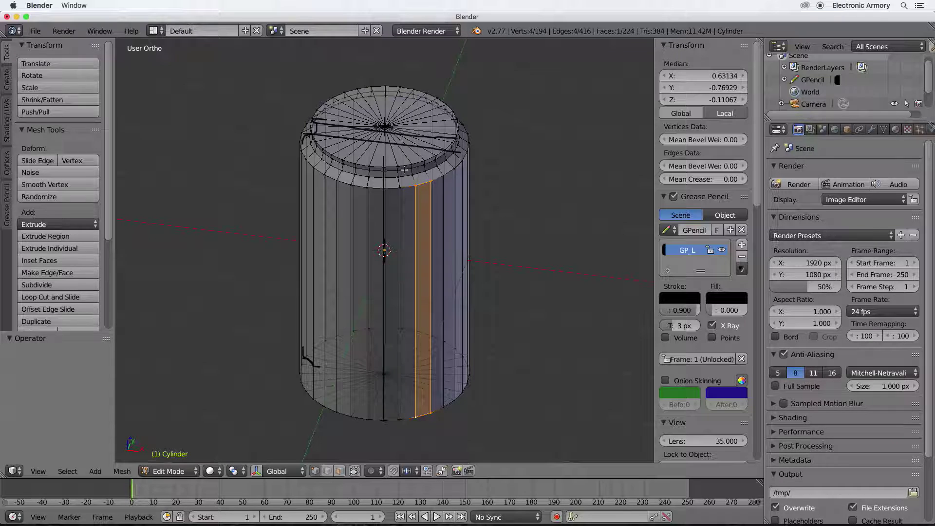
Step: Loop-select the top rim edge and the loop just below it, extrude them, and scale the extrusion to about 1.040
right_click(428, 161, "alt")
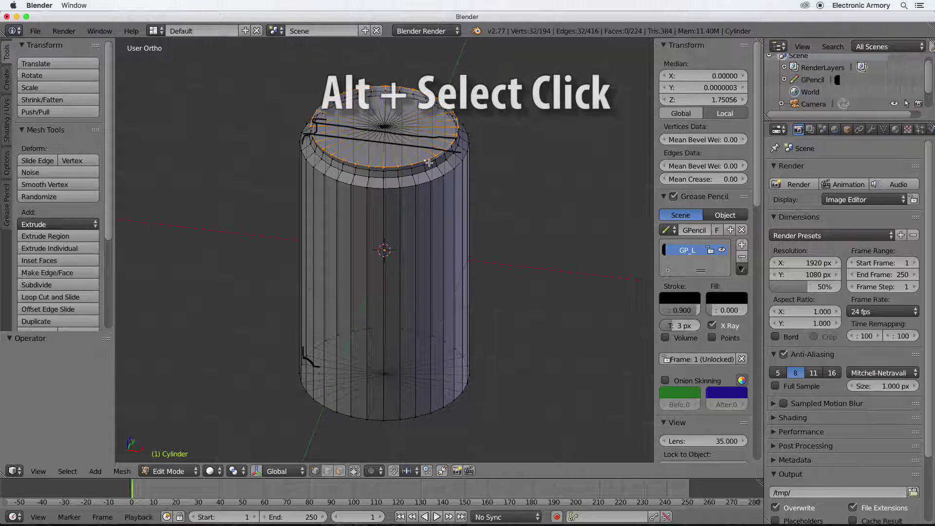
right_click(429, 162, "alt+shift")
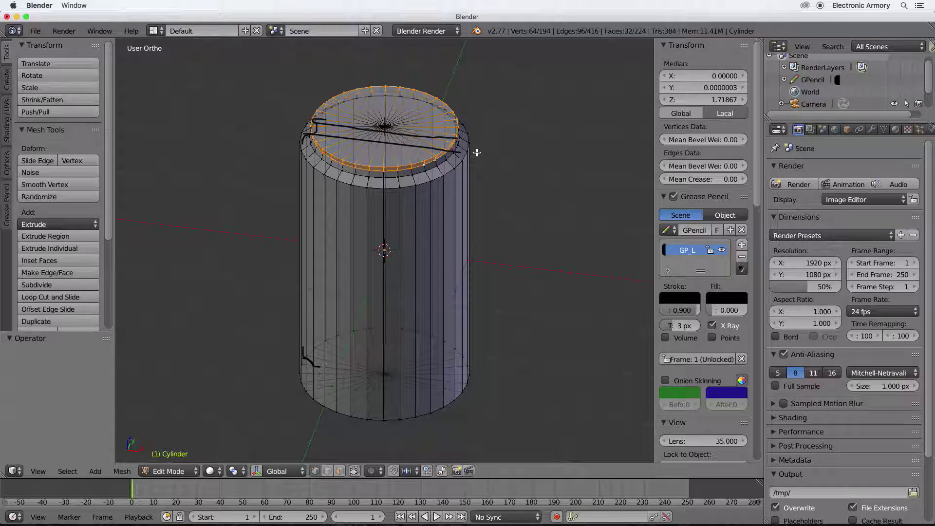
middle_click_drag(482, 147, 479, 132)
key("e")
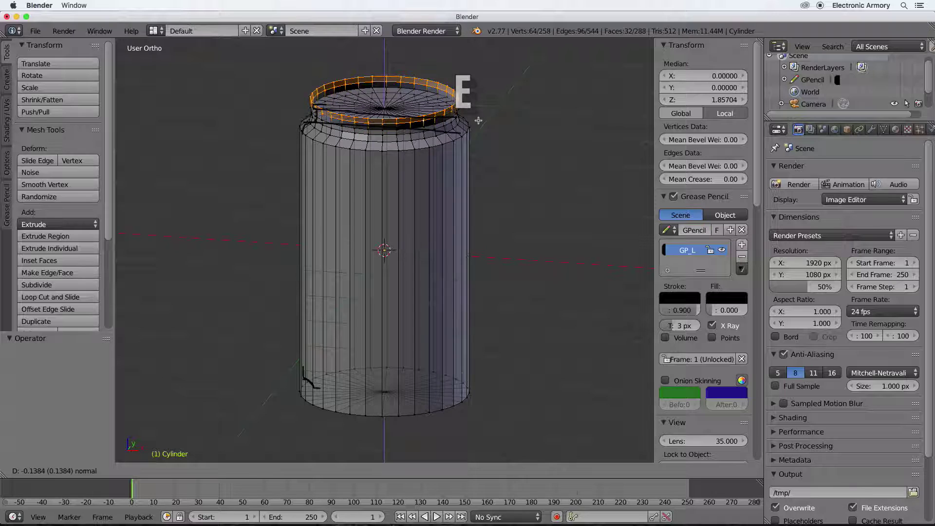
key("s")
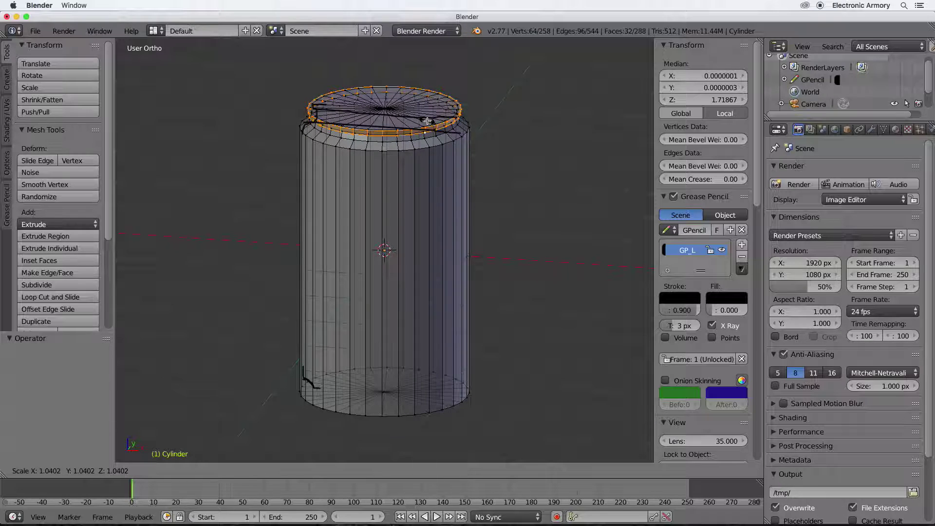
left_click(427, 121)
Step: Inspect the widened rim up close in front view, and hide the GP_L grease pencil strokes
middle_click_drag(438, 162, 450, 308)
key("KP_1")
scroll(442, 176, "up", 3)
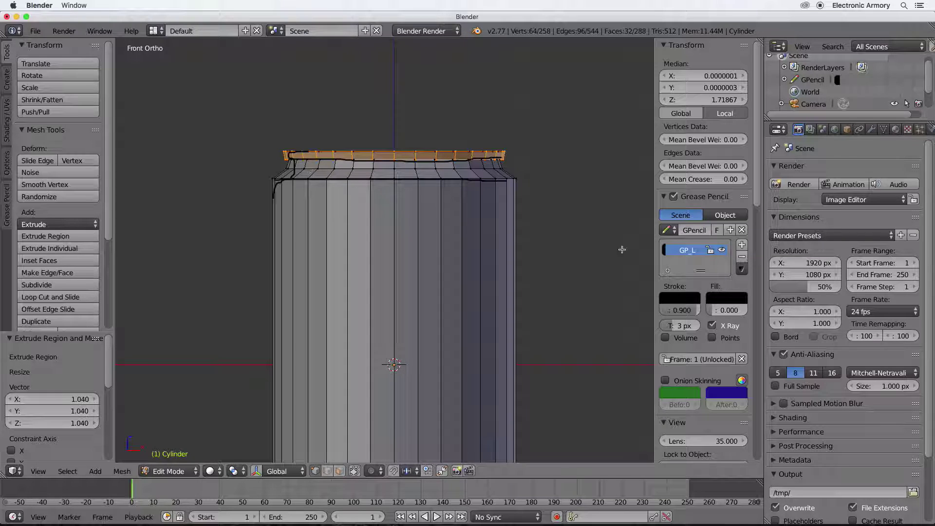
left_click(723, 250)
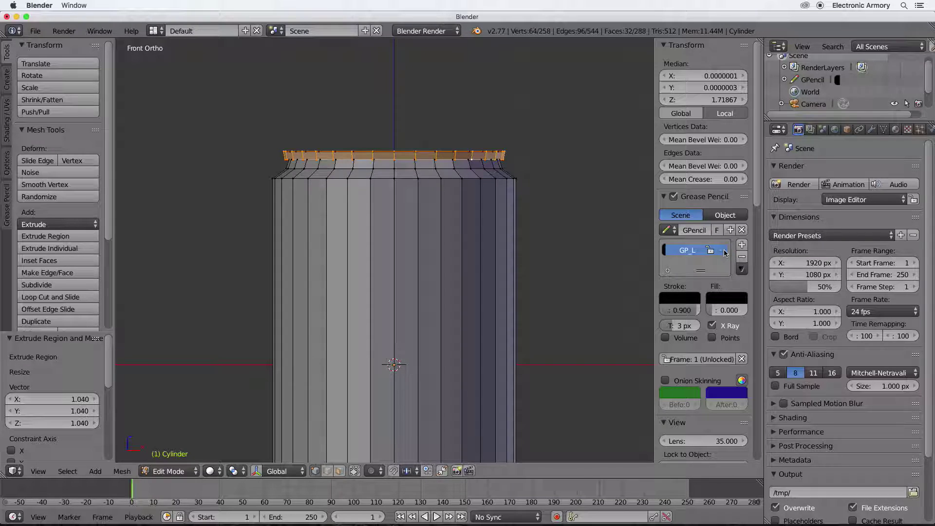
Step: Loop-select the outer top edge of the can's rim and scale it to about 0.979
right_click(446, 151)
middle_click_drag(518, 181, 549, 218)
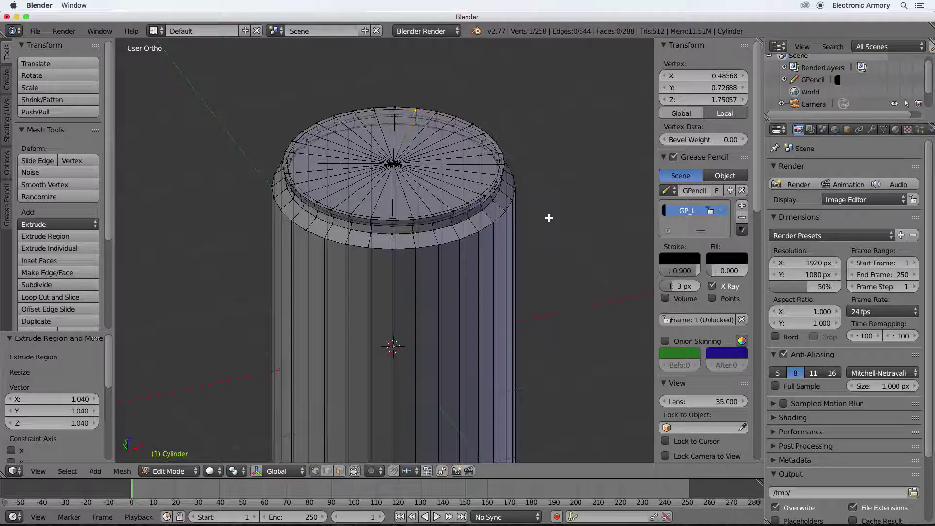
right_click(466, 208, "alt")
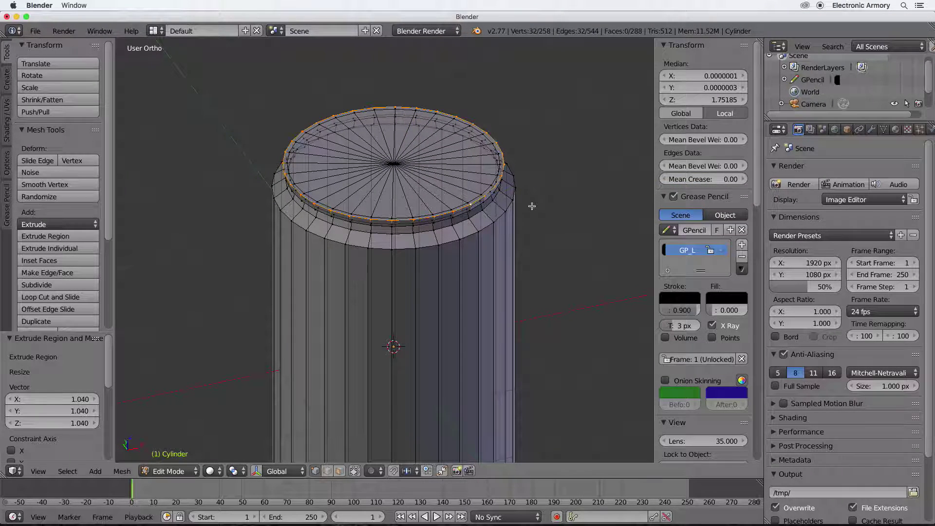
key("s")
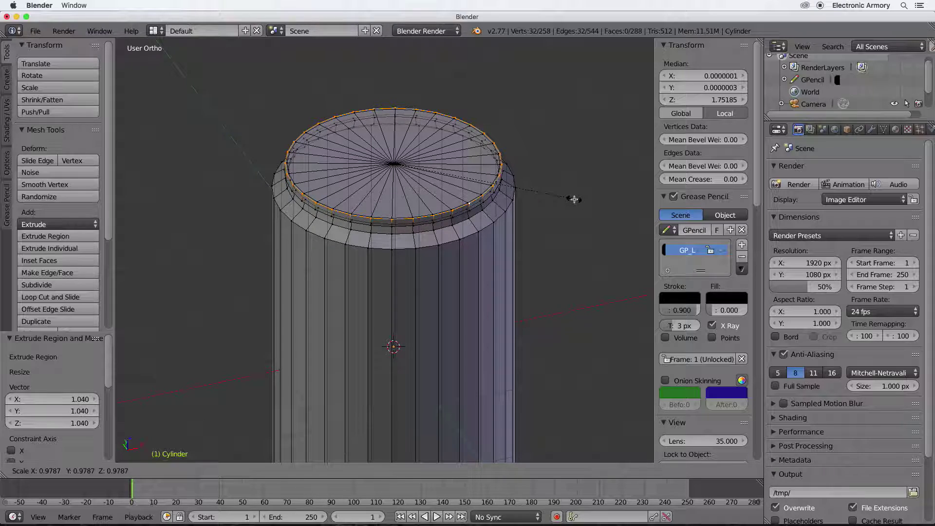
left_click(575, 199)
middle_click_drag(575, 199, 528, 183)
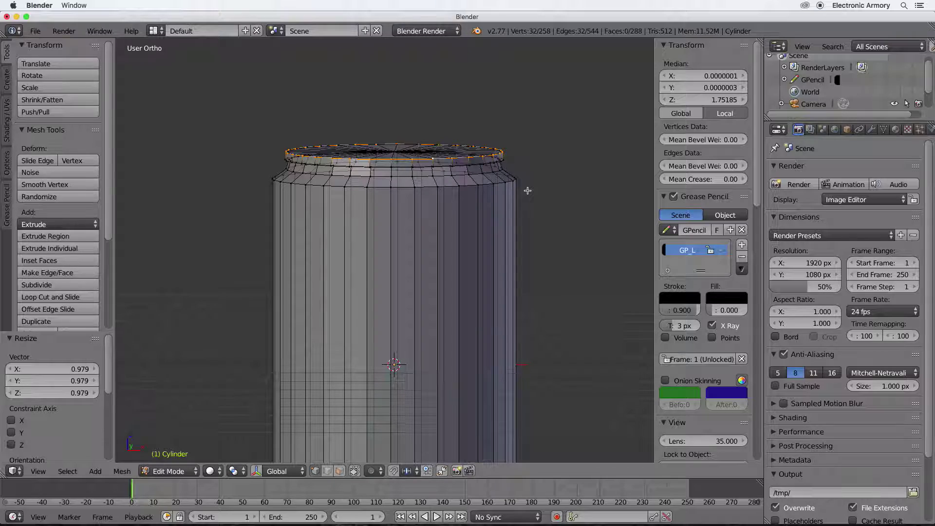
middle_click_drag(528, 190, 561, 229)
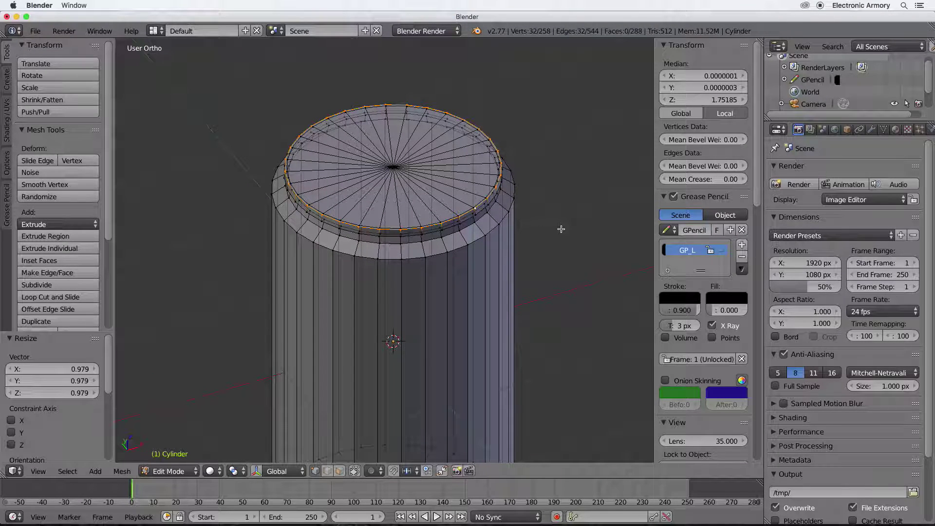
Step: Loop-select the lid's boundary edge inside the rim and add the lid's centre vertex to the selection
right_click(489, 192, "alt")
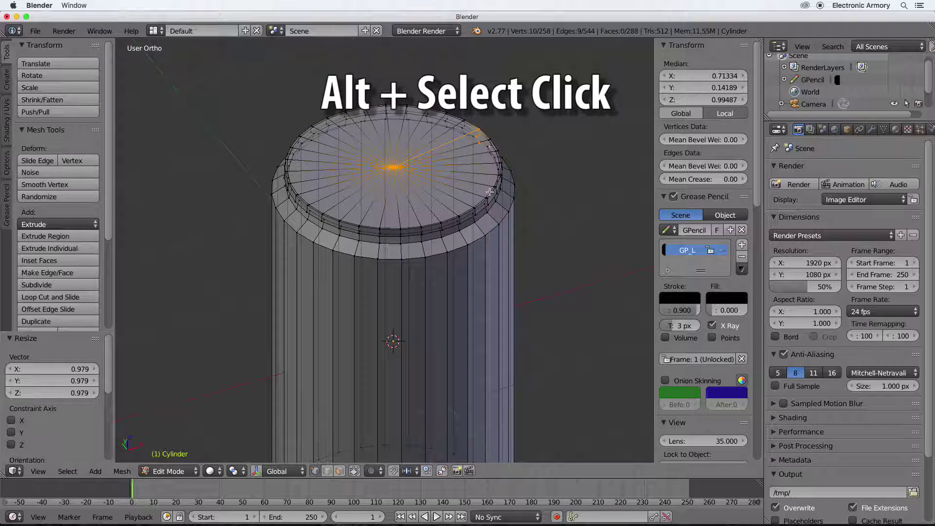
right_click(492, 189, "alt")
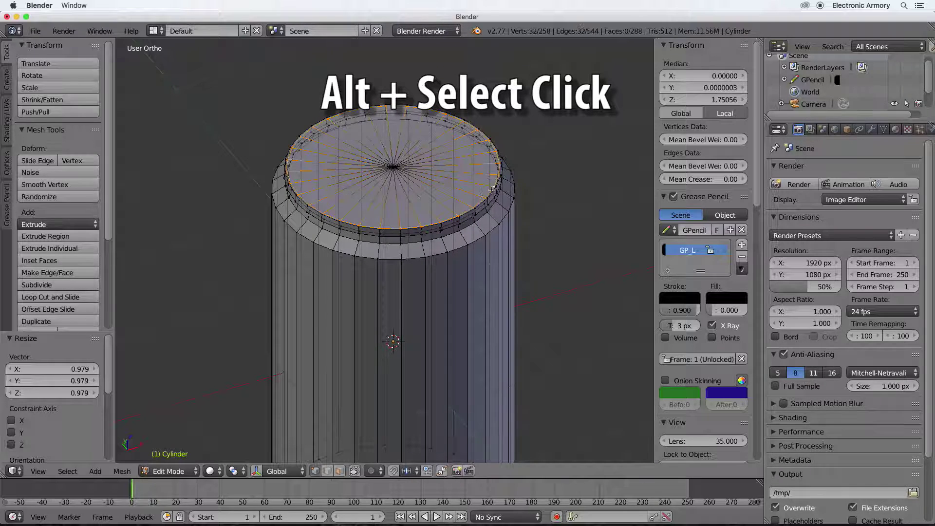
scroll(419, 196, "up", 5)
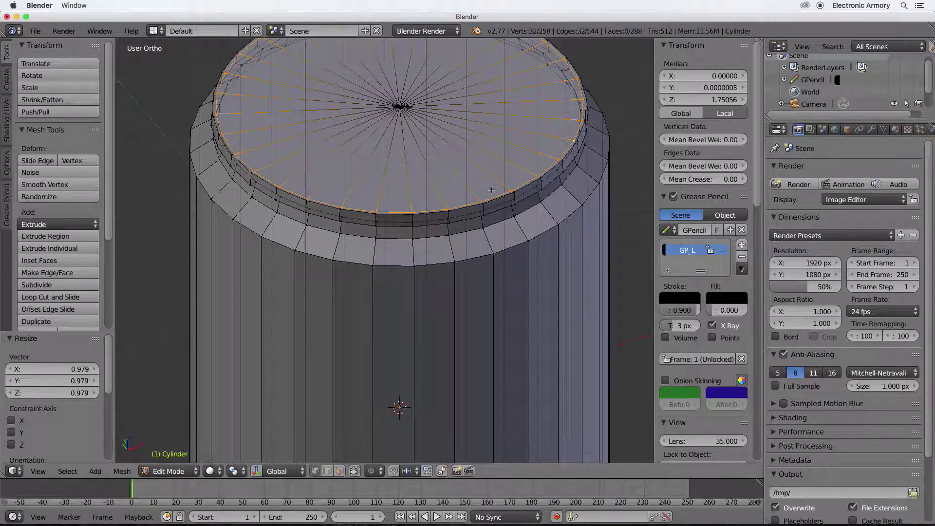
scroll(419, 196, "down", 5)
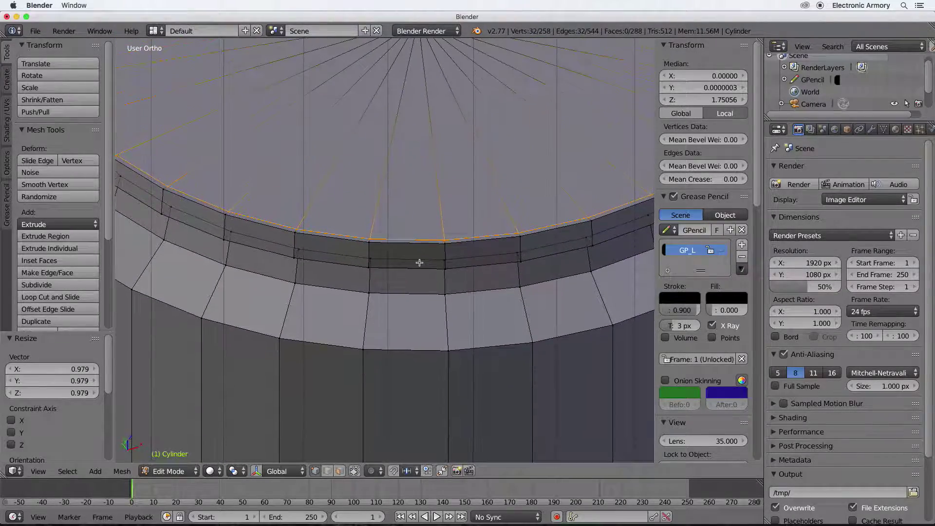
scroll(428, 248, "up", 3)
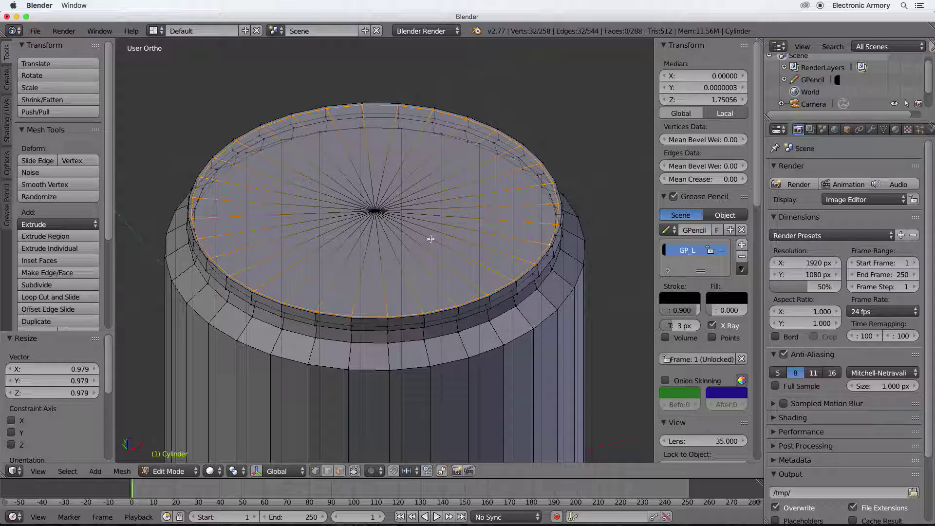
right_click(375, 211, "shift")
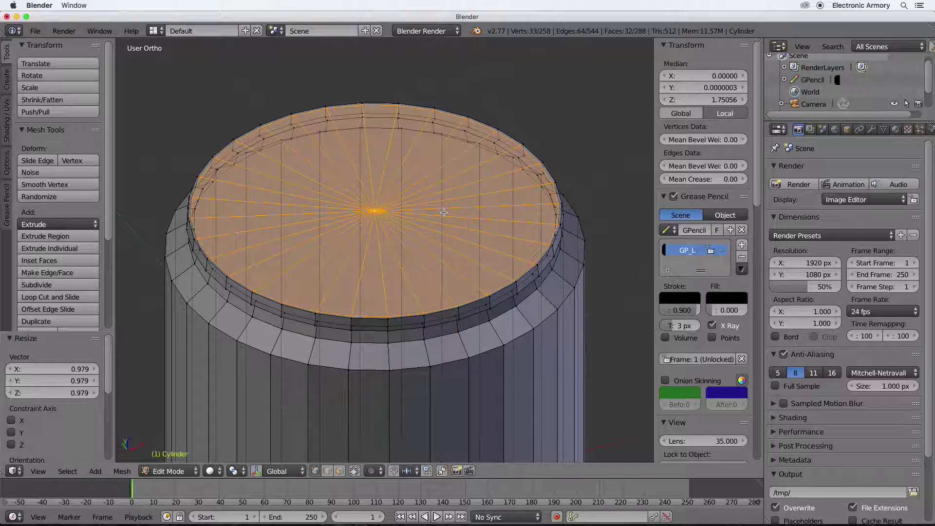
Step: Try lowering the lid by about 0.034 along the Z axis, and undo the move
key("g")
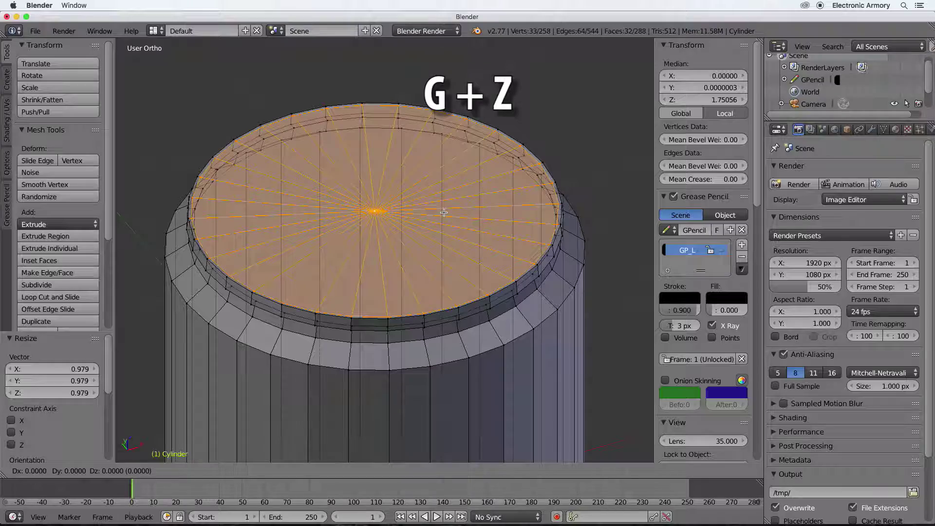
key("z")
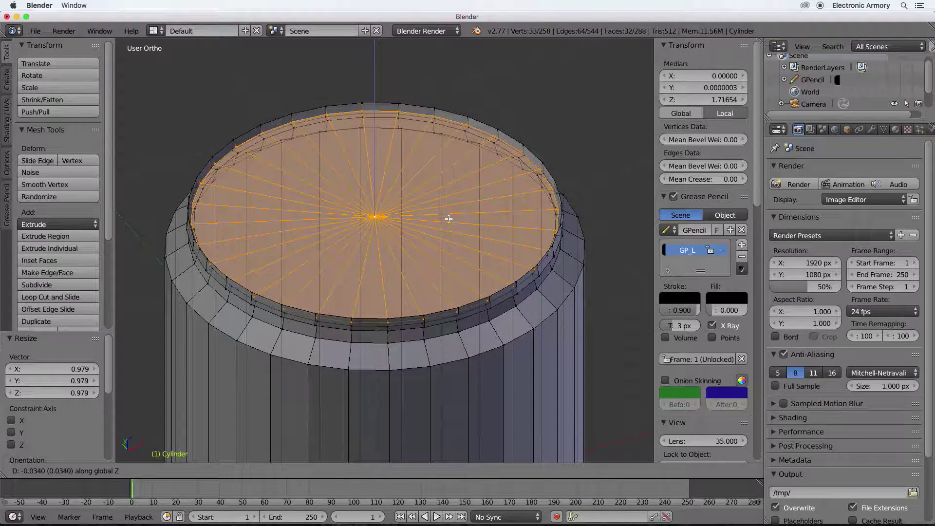
left_click(445, 217)
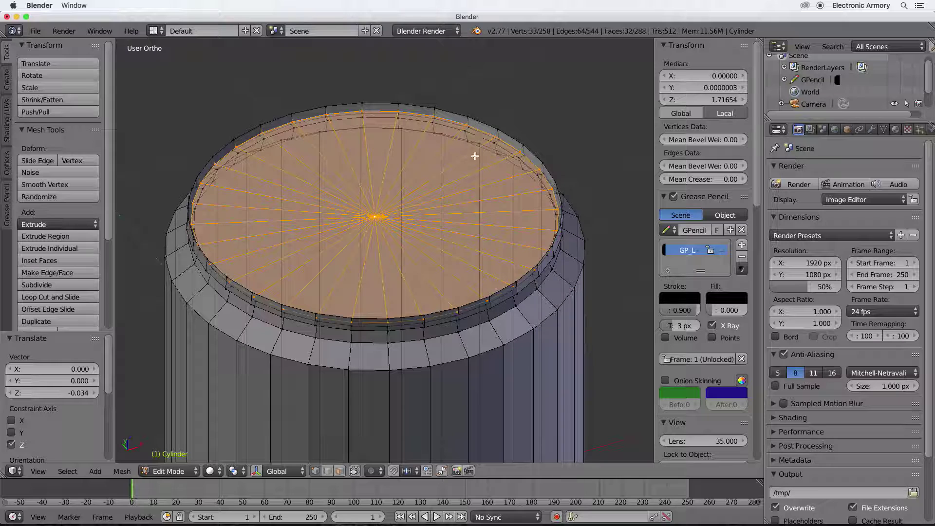
key("ctrl+z")
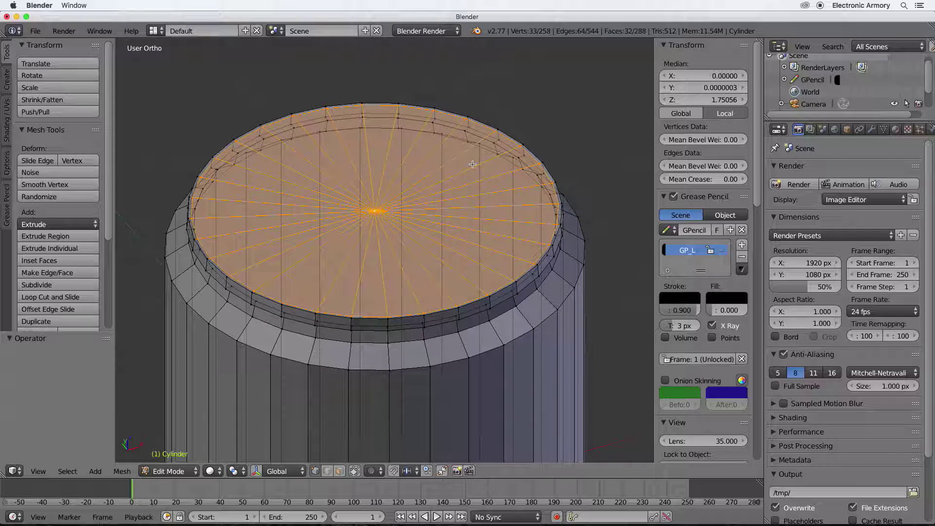
Step: Extrude the selected lid faces about 0.043 downward inside the rim
key("e")
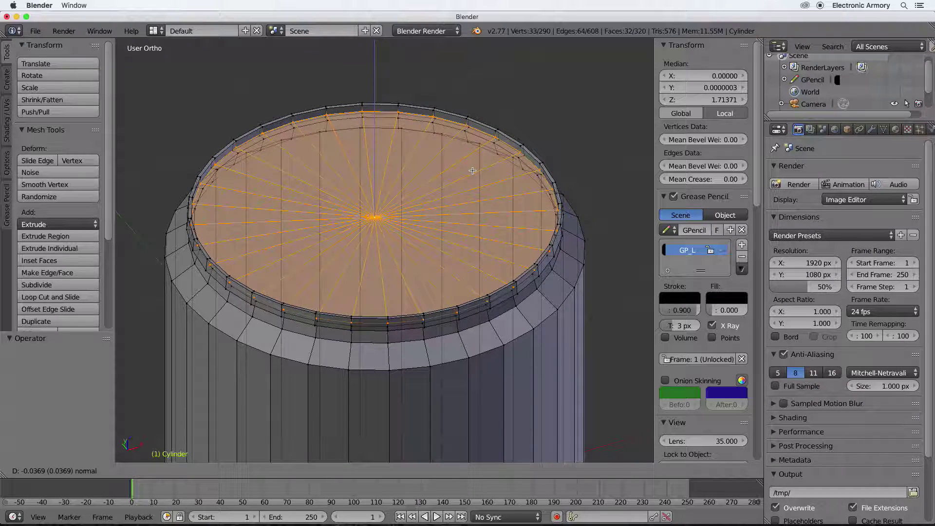
left_click(472, 171)
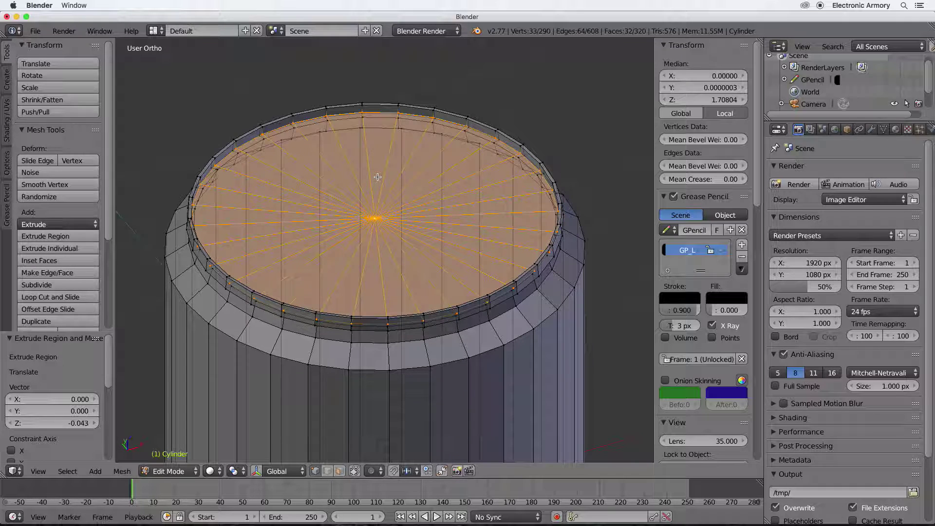
Step: Select the three corner vertices of one triangular lid face, including the centre vertex
right_click(480, 260)
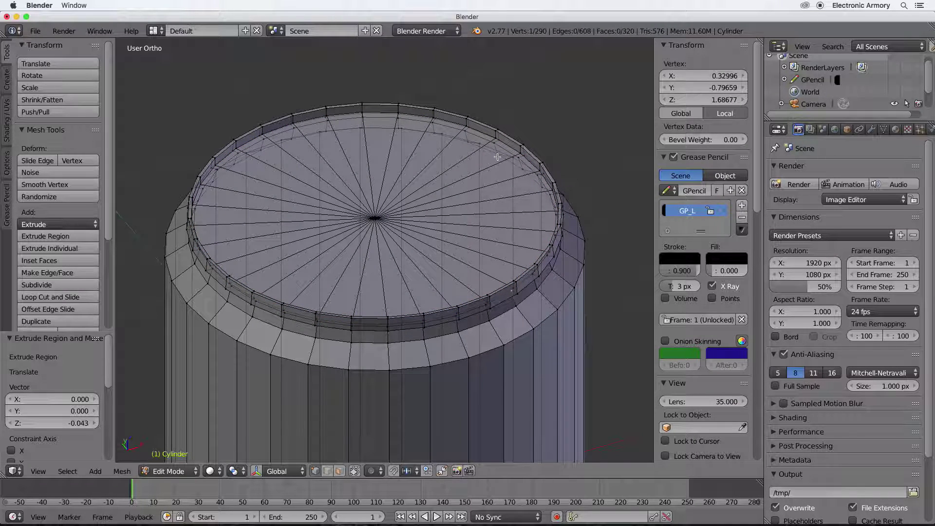
right_click(495, 140)
key("g")
key("g")
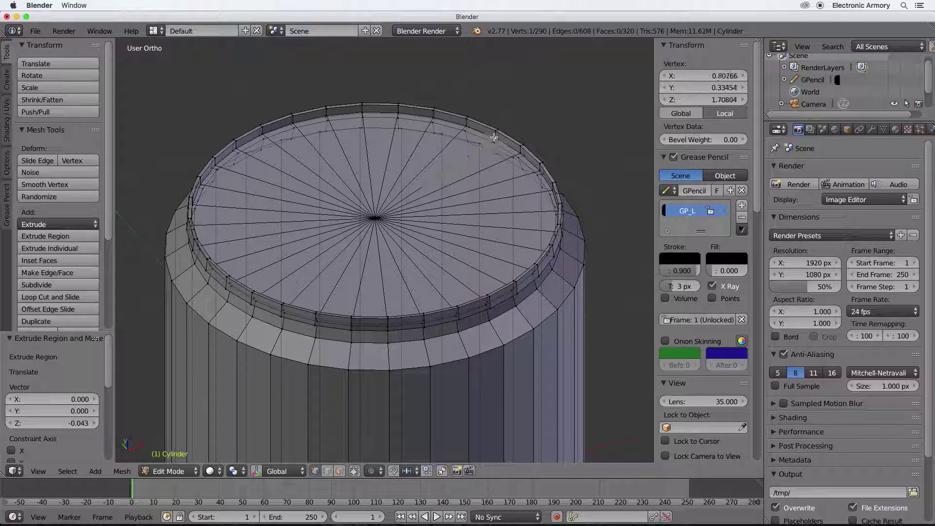
left_click(465, 126)
right_click(465, 125, "shift")
right_click(376, 218, "shift")
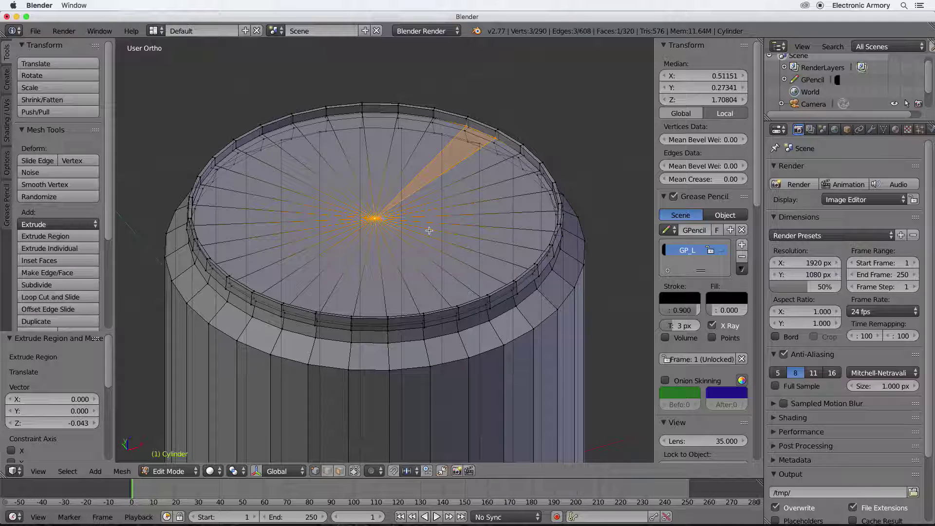
key("ctrl+z")
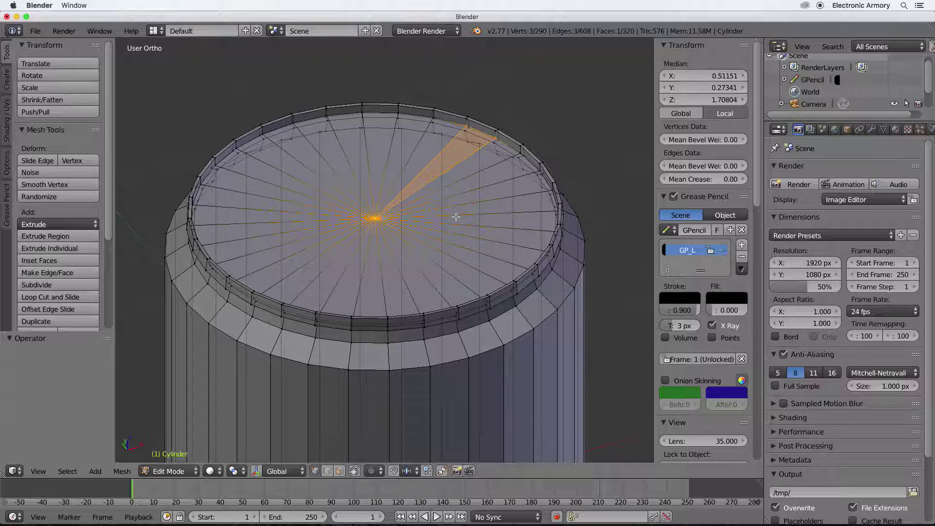
Step: Select the four corner vertices of one quad face on the can's sloped shoulder
right_click(459, 331)
right_click(488, 321, "shift")
right_click(504, 345, "shift")
right_click(469, 358, "shift")
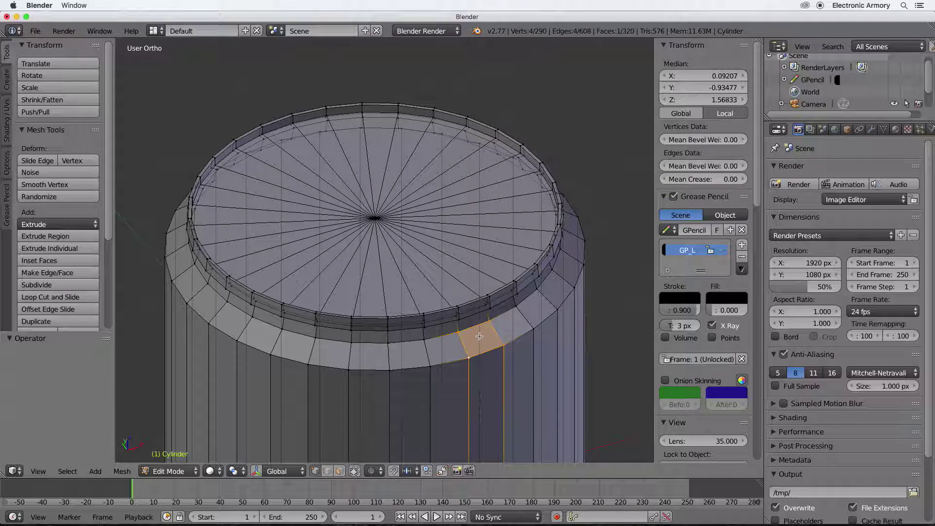
Step: Delete the lid's centre vertex to remove all the triangular faces and open the top of the can
right_click(375, 217)
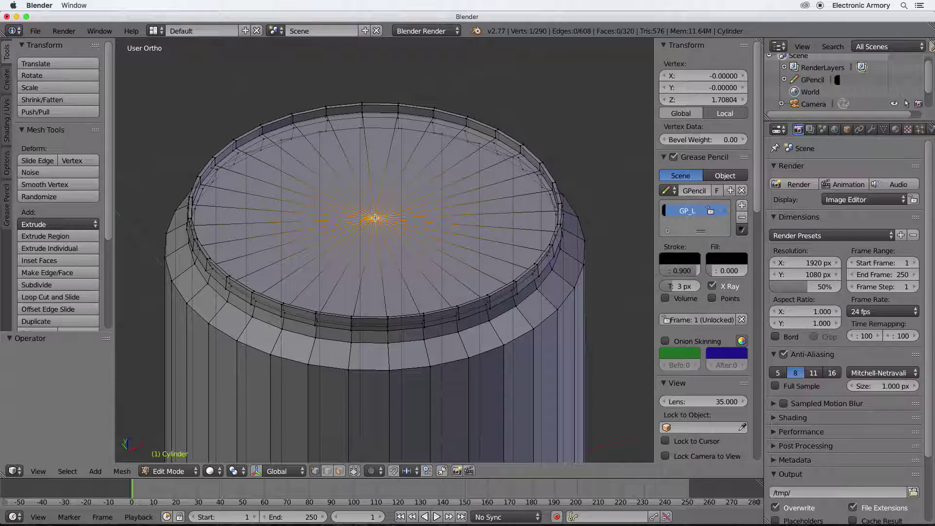
key("x")
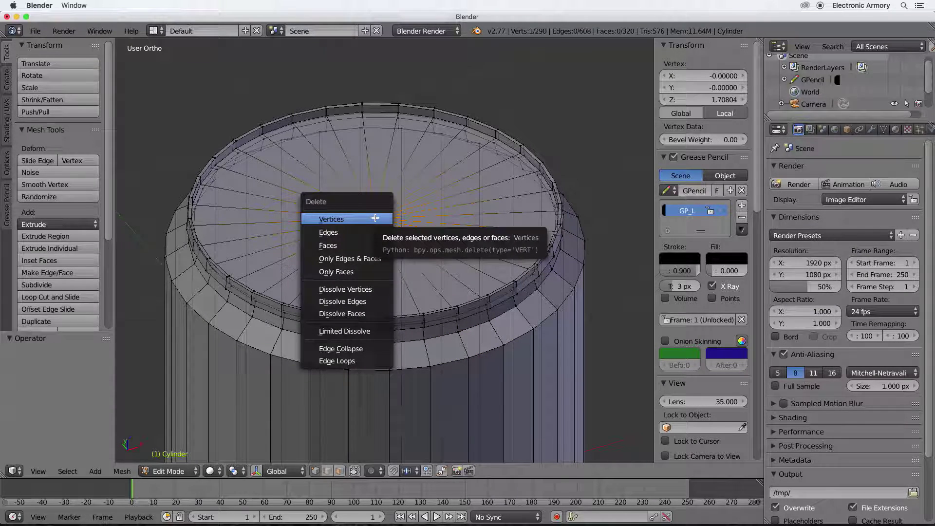
left_click(375, 218)
mouse_move(393, 247)
middle_mouse_down()
mouse_move(384, 305)
mouse_move(395, 313)
mouse_move(417, 255)
mouse_move(394, 256)
middle_mouse_up()
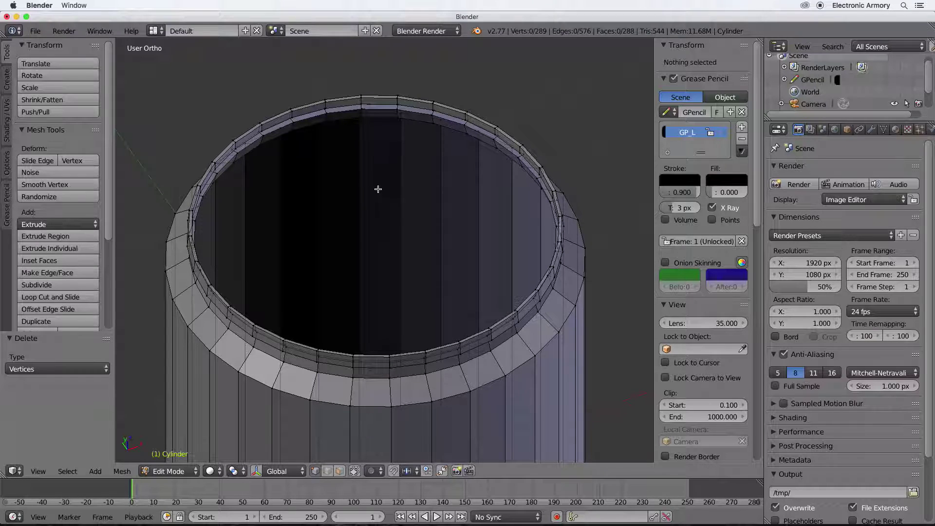
Step: Loop-select the lower inner edge of the open rim, extrude it, and scale the extrusion inward to about 0.839
right_click(378, 108, "alt")
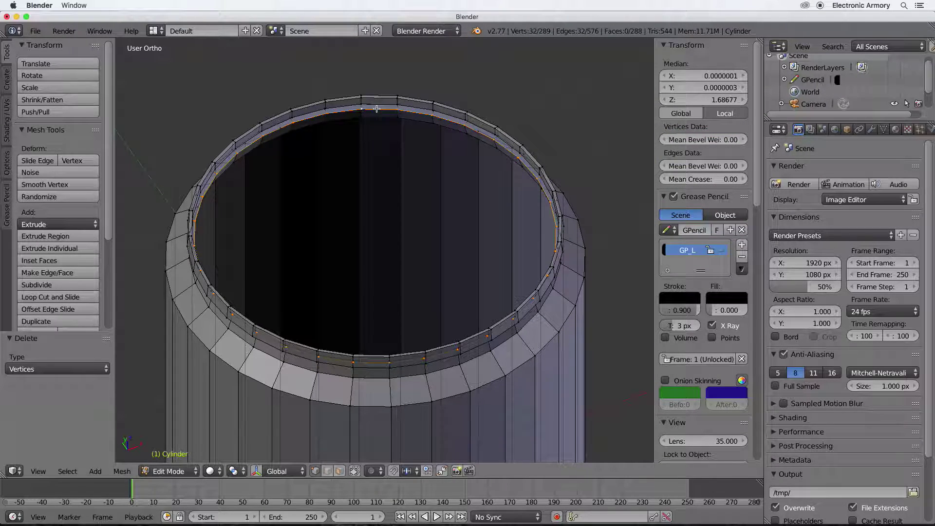
middle_click_drag(405, 188, 335, 151)
scroll(335, 151, "up", 6)
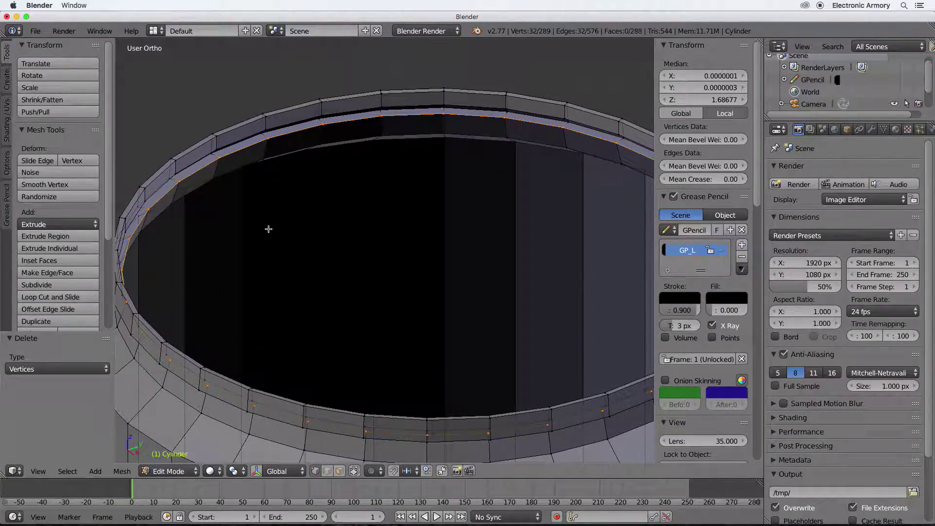
middle_click_drag(269, 229, 290, 231)
scroll(364, 244, "down", 5)
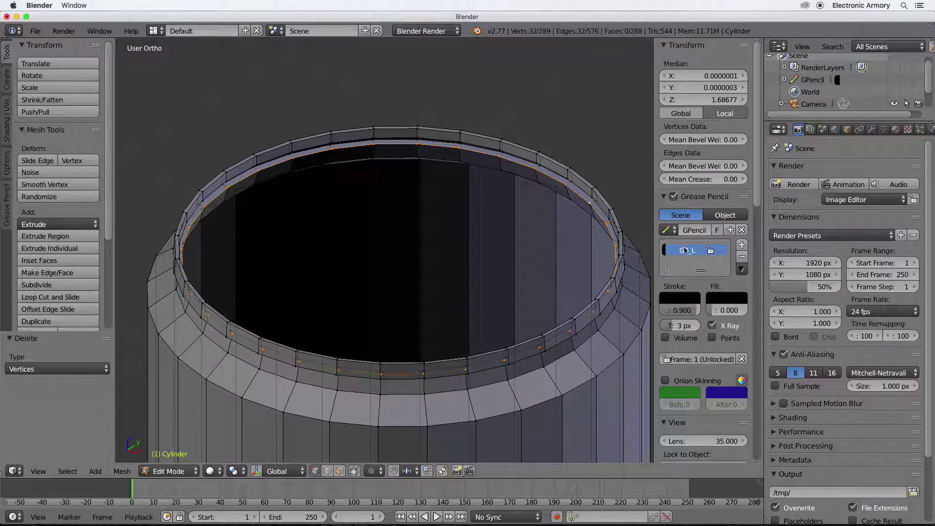
key("n")
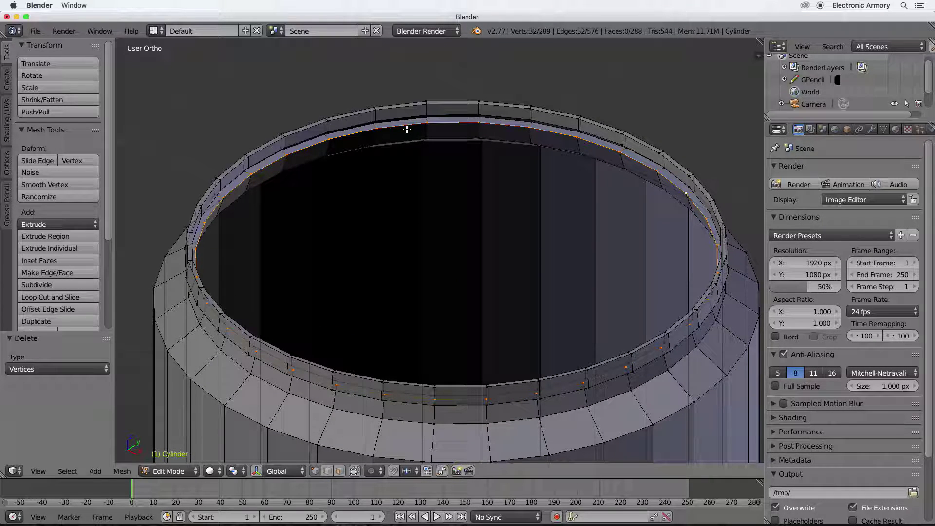
key("e")
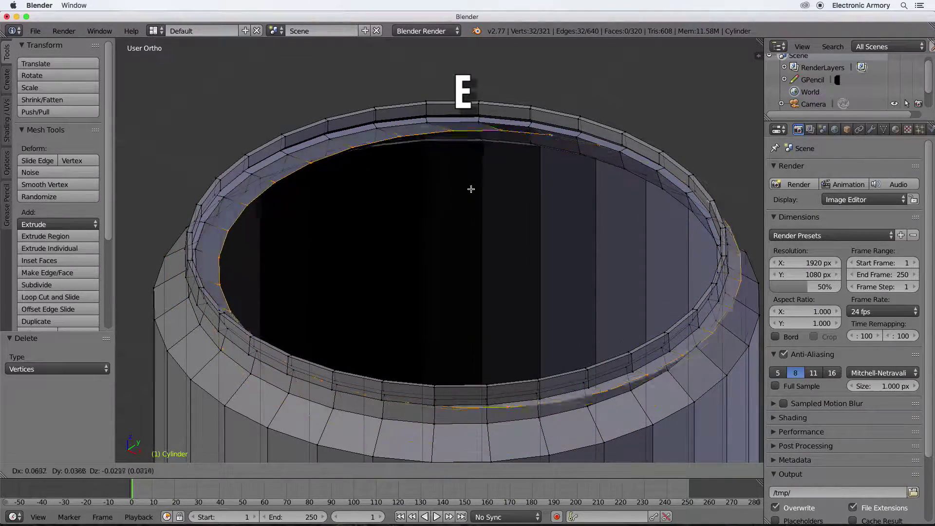
key("s")
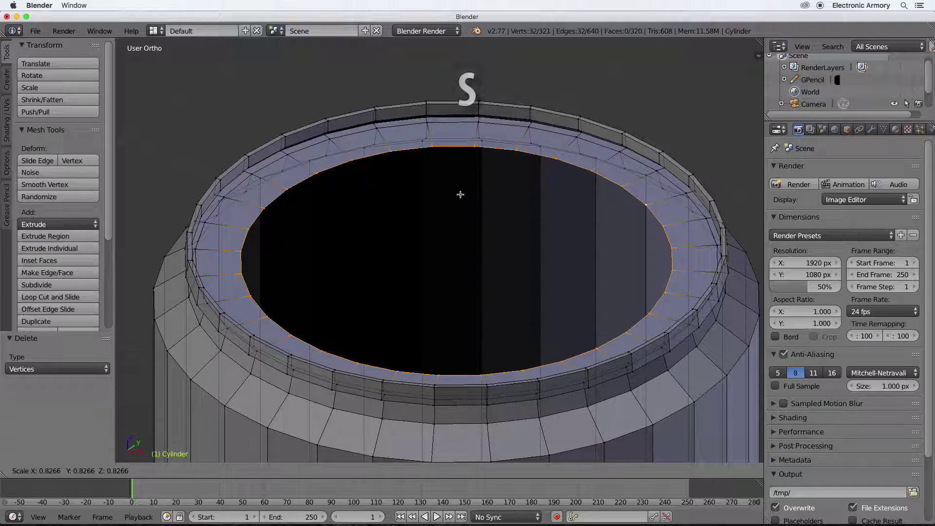
left_click(461, 194)
Step: From the top view, add a Grease Pencil layer named CanH and sketch a rounded oval drinking-hole outline between the lid's centre and inner edge loop
key("KP_7")
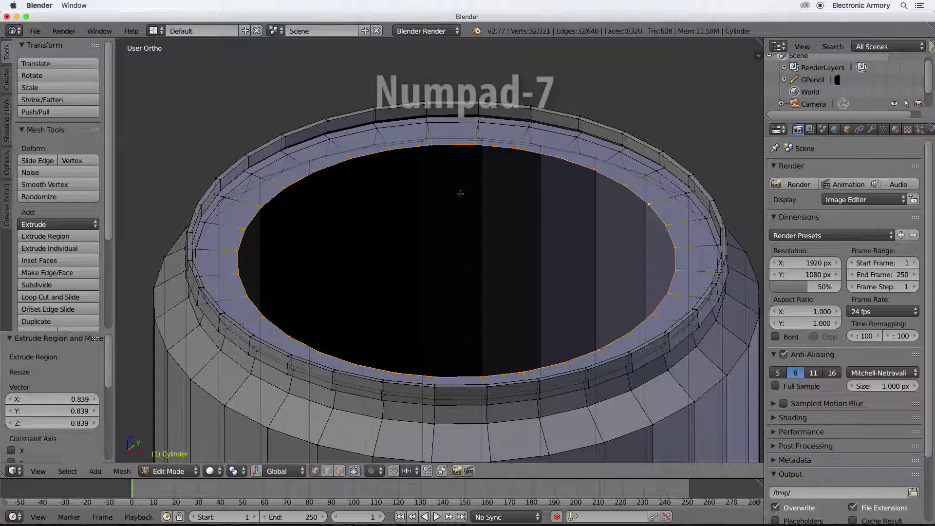
scroll(502, 255, "down", 2)
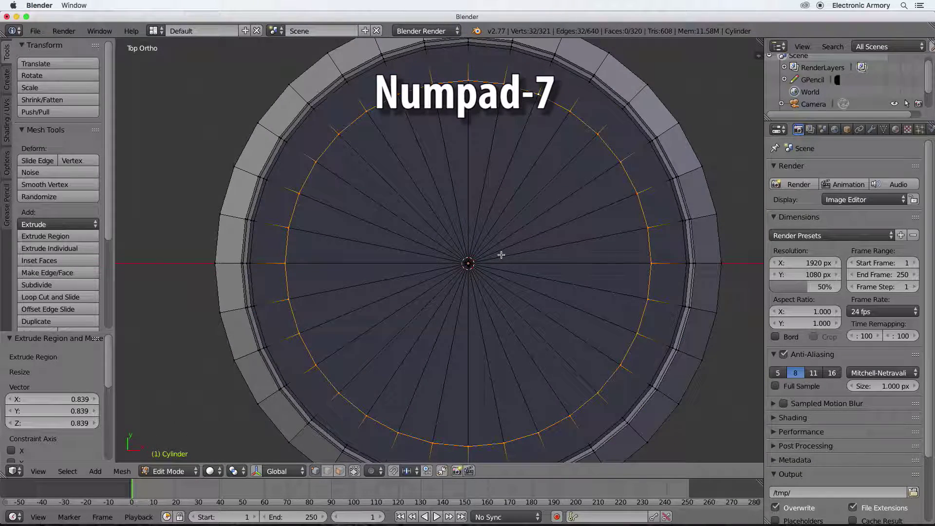
middle_click_drag(497, 254, 461, 240, "shift")
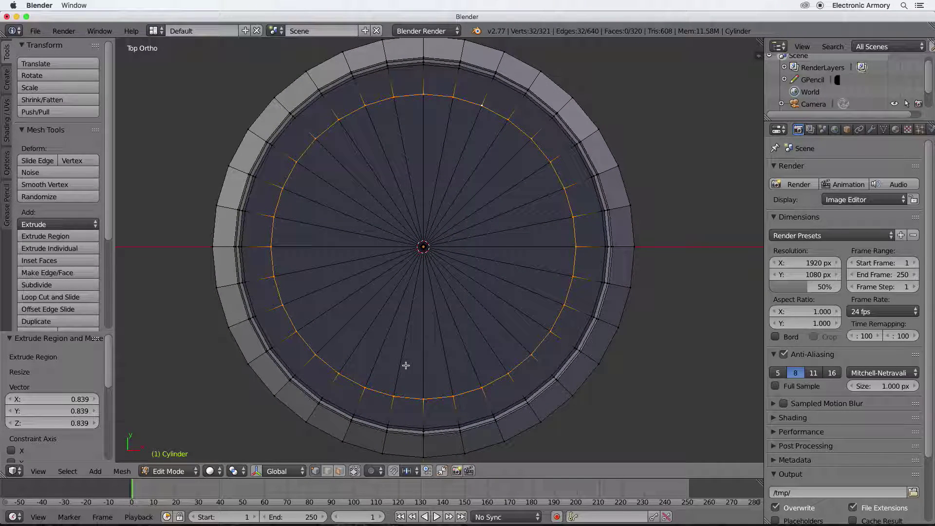
key("n")
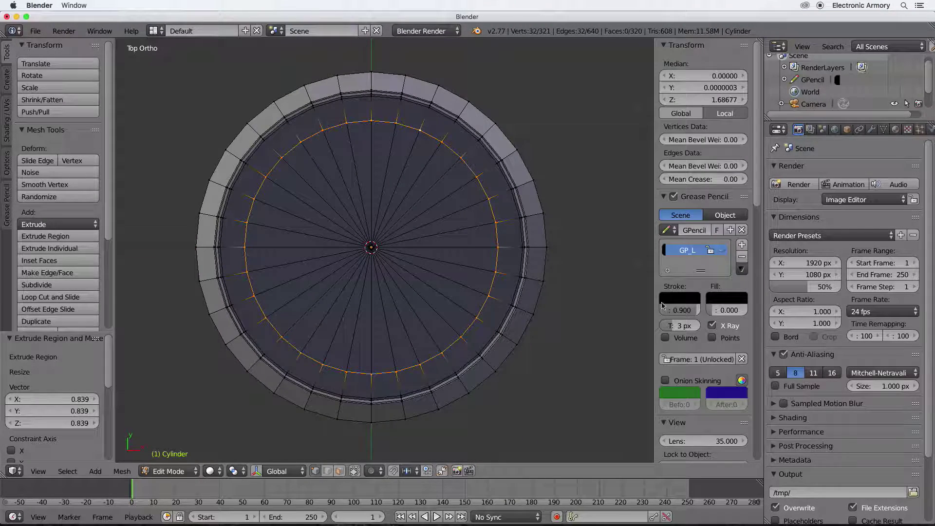
left_click(740, 245)
double_click(690, 263)
type("ManHo")
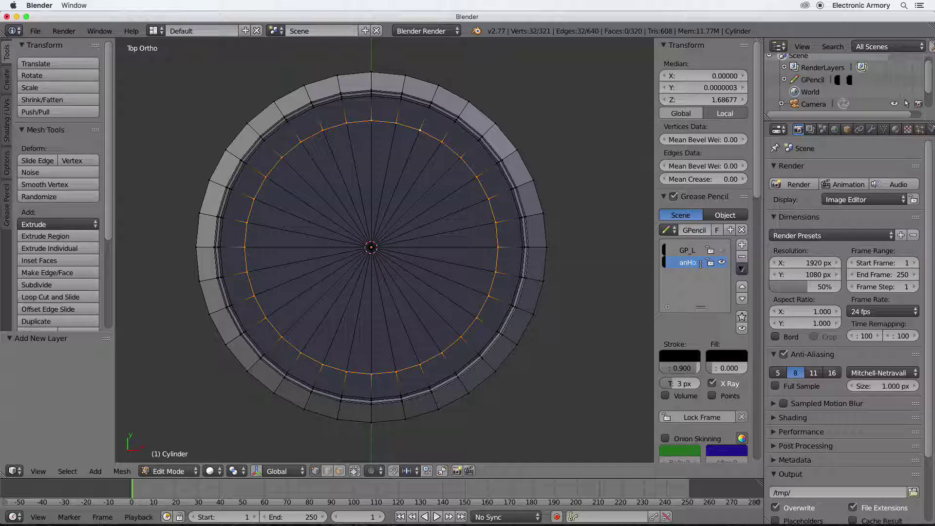
key("Return")
mouse_move(372, 295)
left_mouse_down()
mouse_move(343, 324)
mouse_move(343, 352)
mouse_move(357, 375)
mouse_move(373, 378)
mouse_move(402, 355)
mouse_move(399, 307)
mouse_move(370, 294)
left_mouse_up()
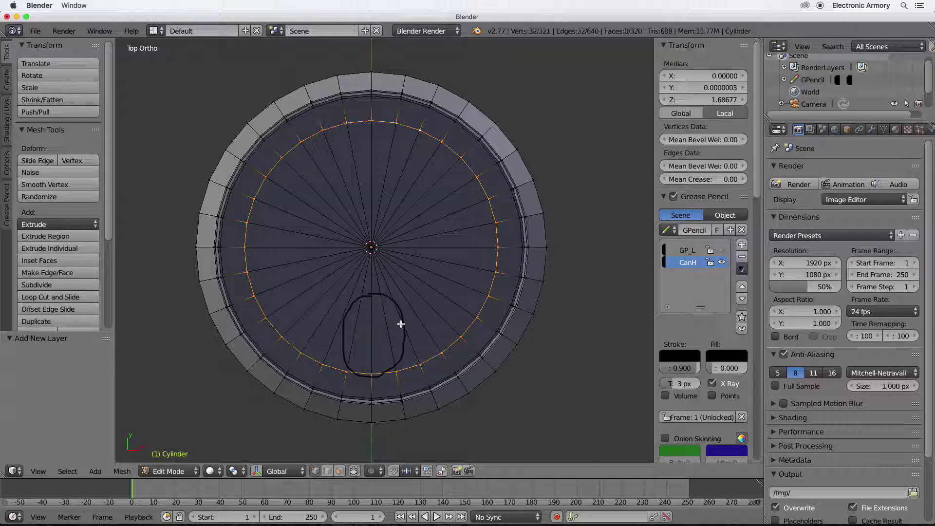
Step: Scale the open edge loop to 1.023 to meet the sketch's outer end, and extrude it inward to about 0.364 to meet the inner end
key("s")
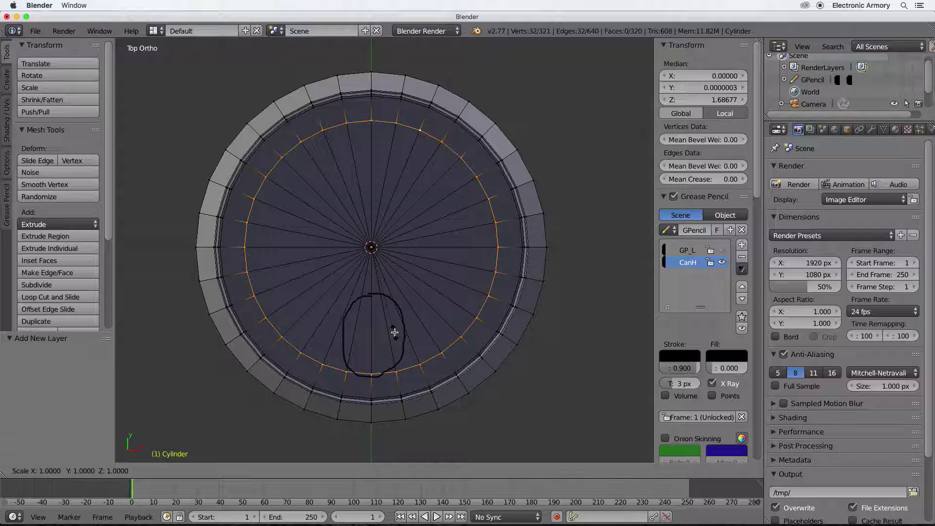
left_click(394, 335)
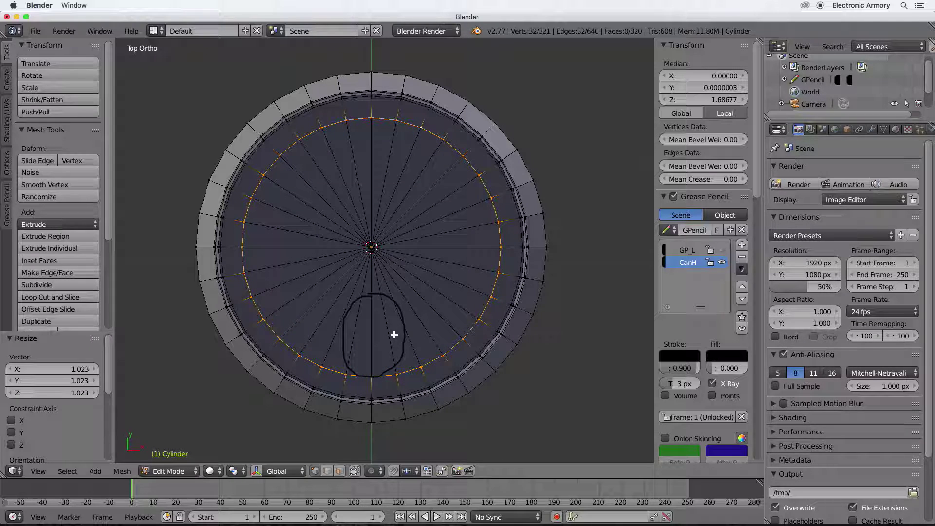
key("e")
key("s")
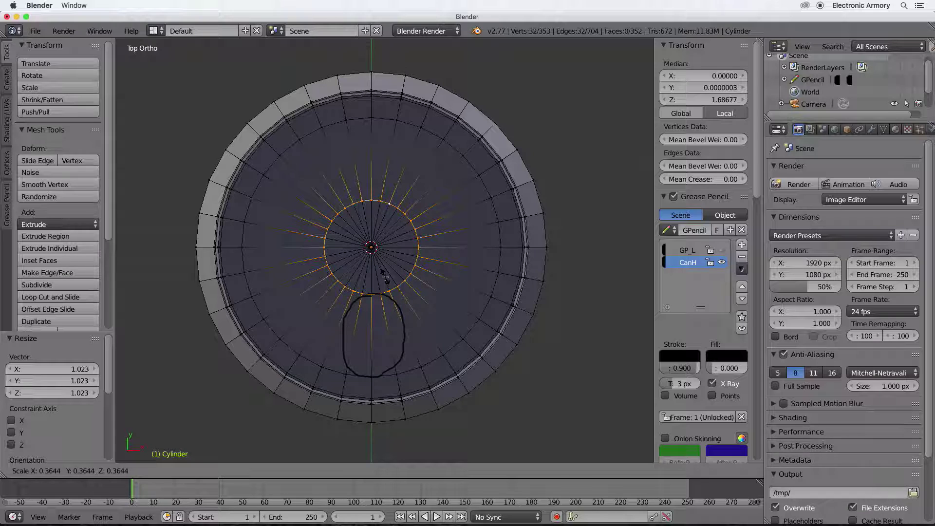
left_click(385, 278)
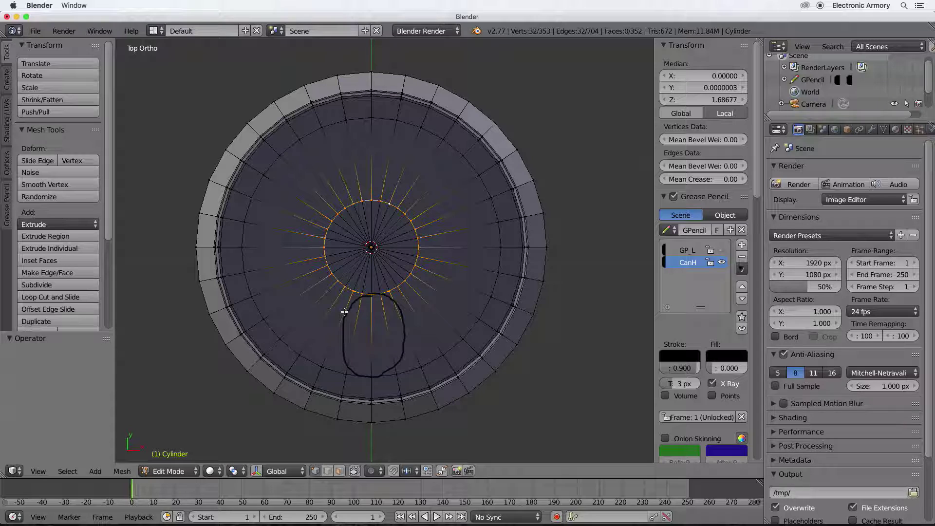
Step: Add two loop cuts across the lid ring within the sketched hole, sliding one inward by about 0.41 and the other outward by about 0.5
key("ctrl+r")
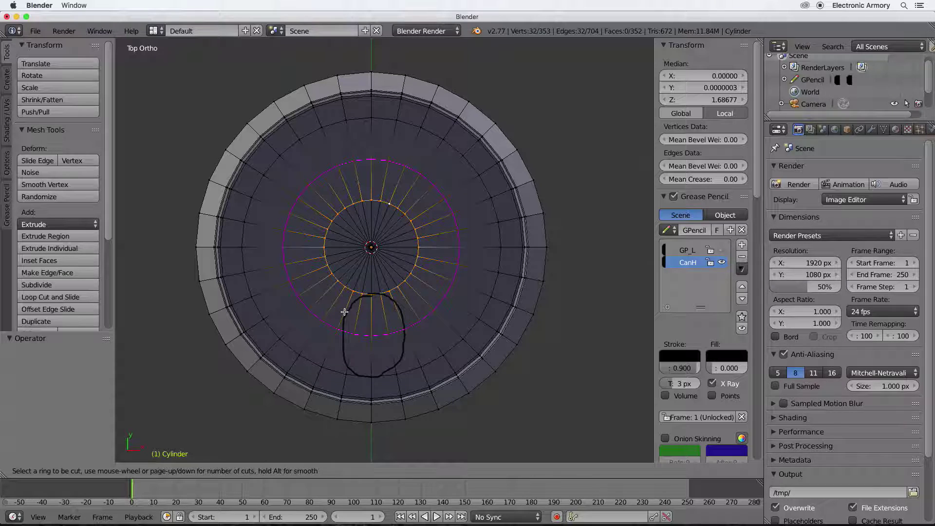
left_click(334, 336)
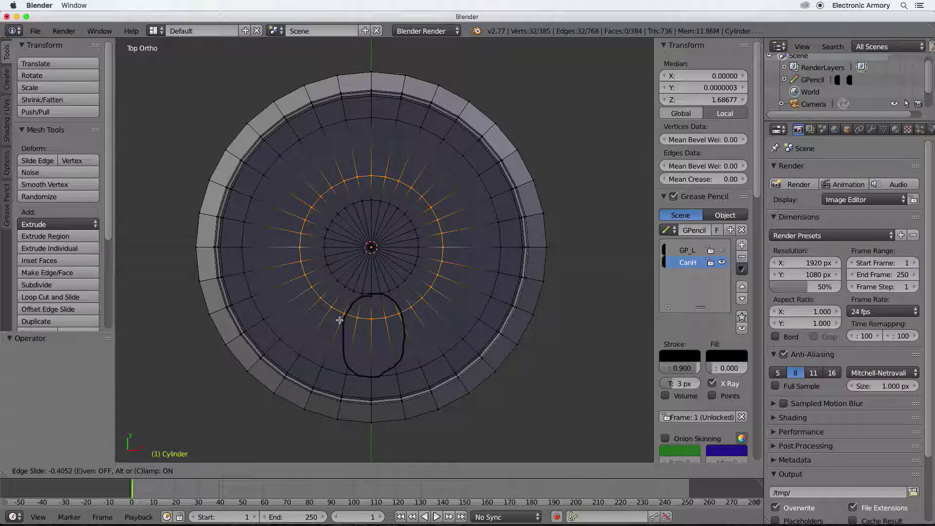
left_click(340, 320)
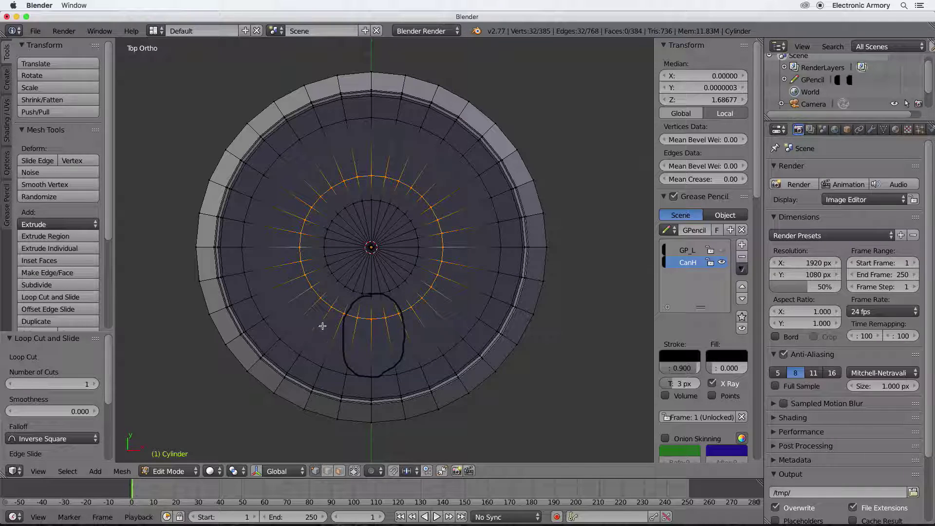
key("ctrl+r")
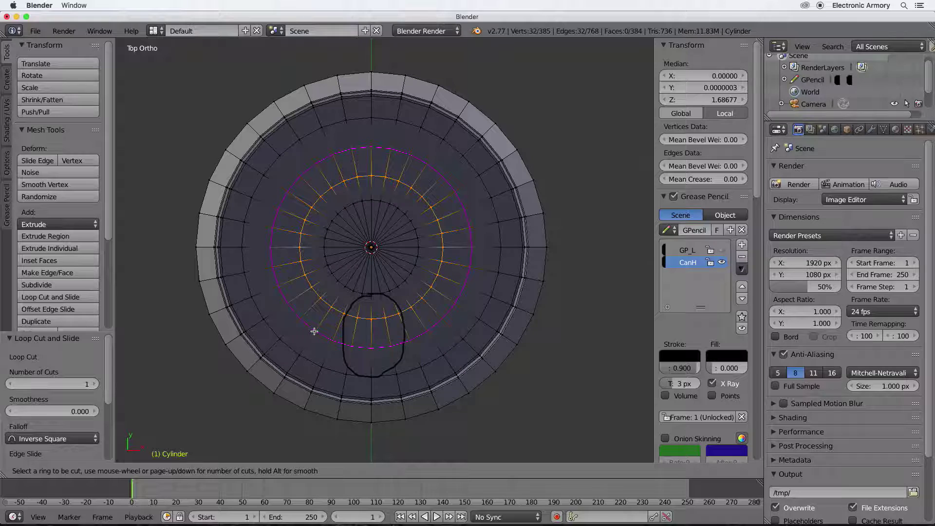
left_click(312, 332)
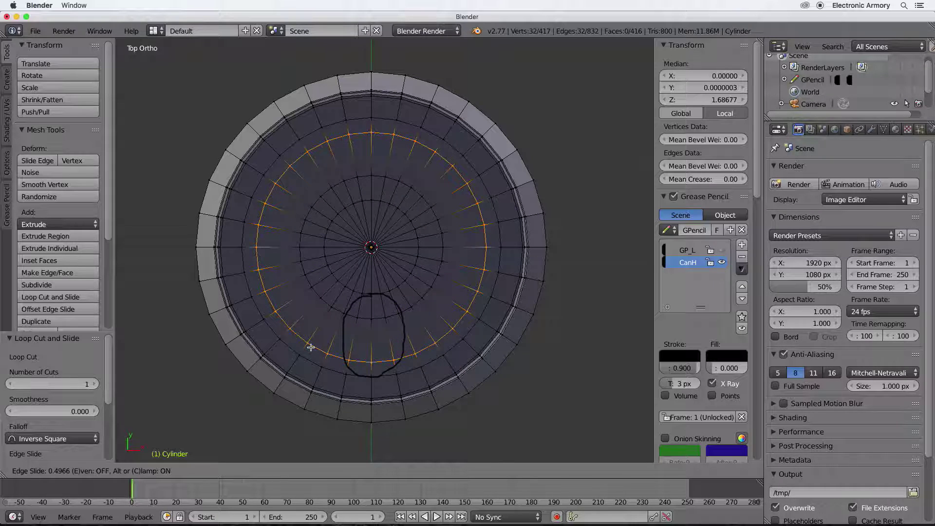
left_click(311, 349)
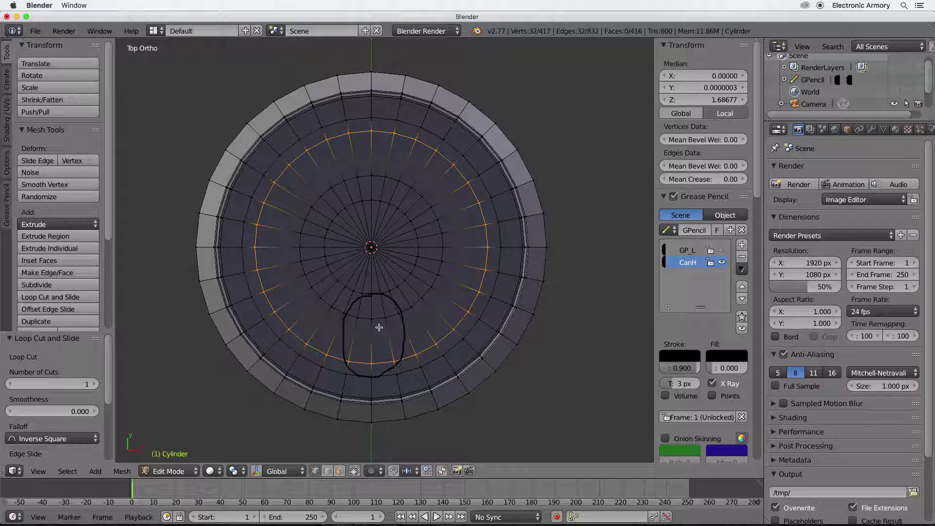
Step: Try moving two vertices of the innermost loop, one on each side, individually onto the upper end of the hole outline
right_click(390, 292)
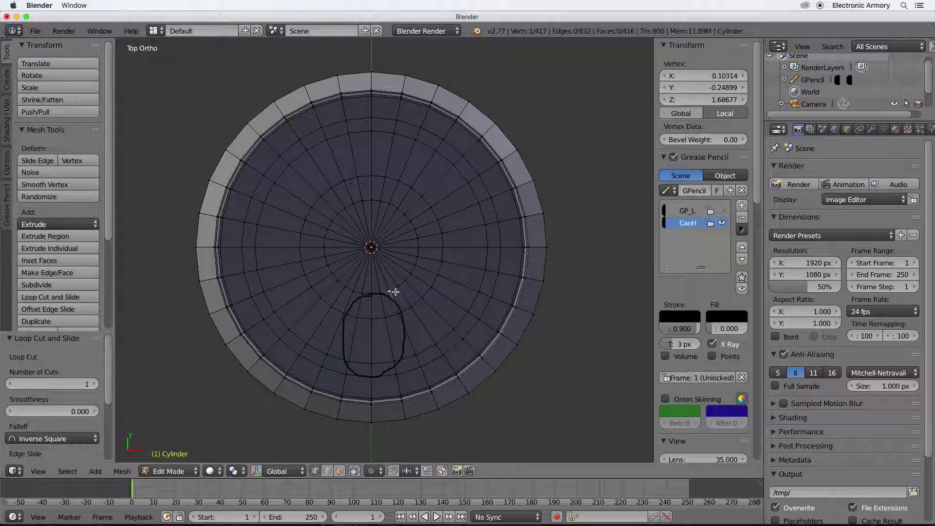
key("g")
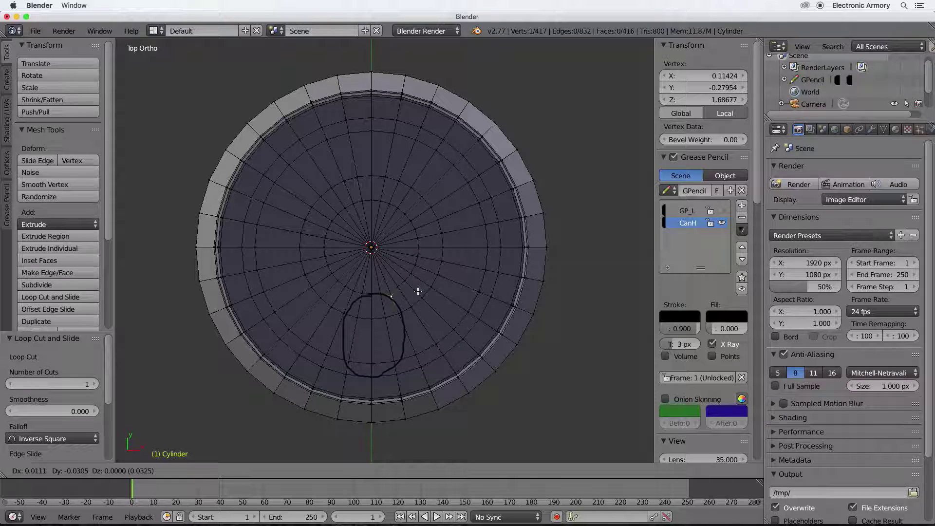
left_click(417, 293)
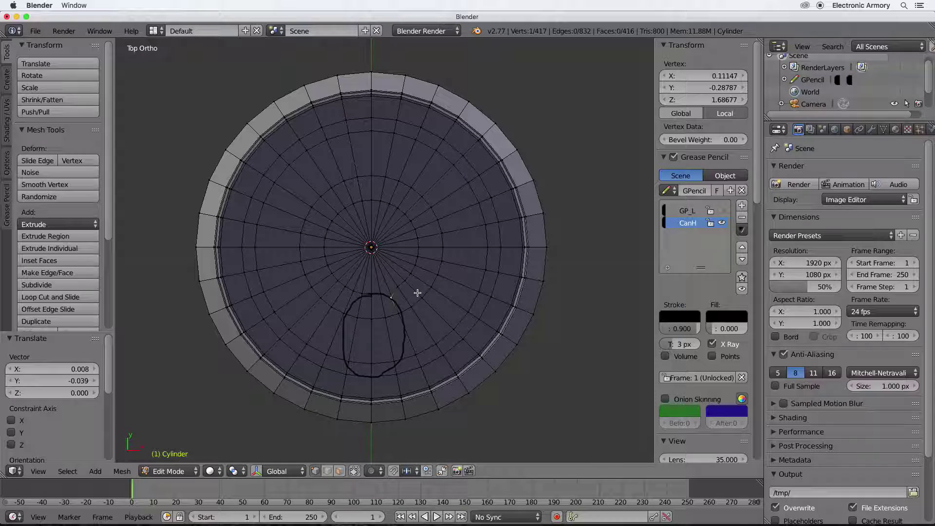
right_click(353, 292)
key("g")
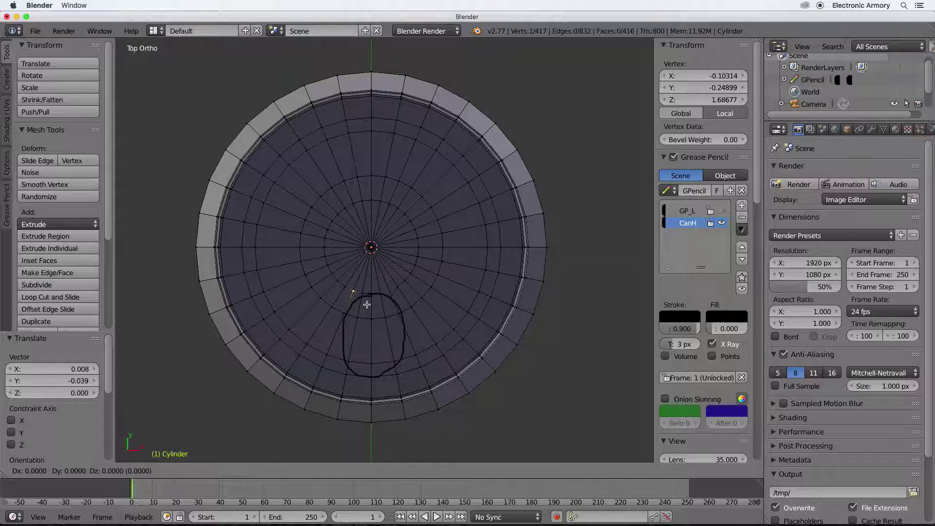
left_click(368, 310)
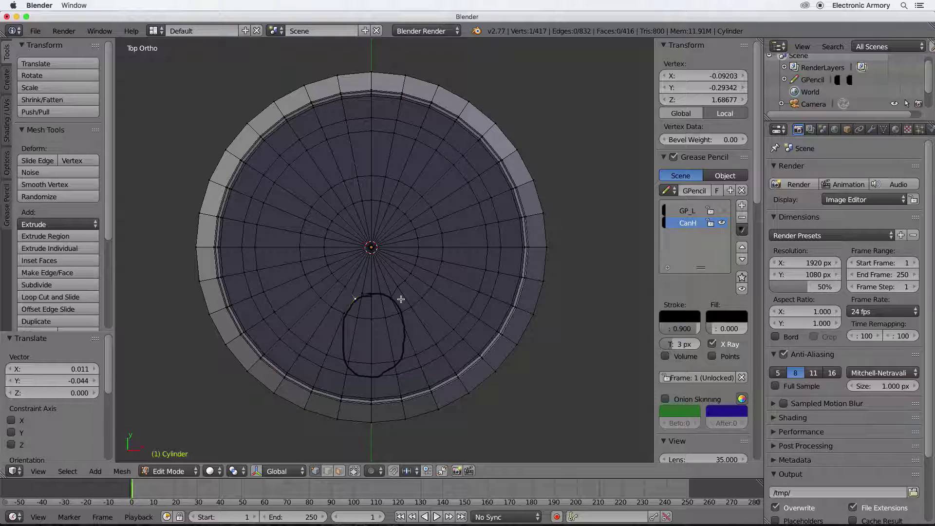
right_click(401, 299)
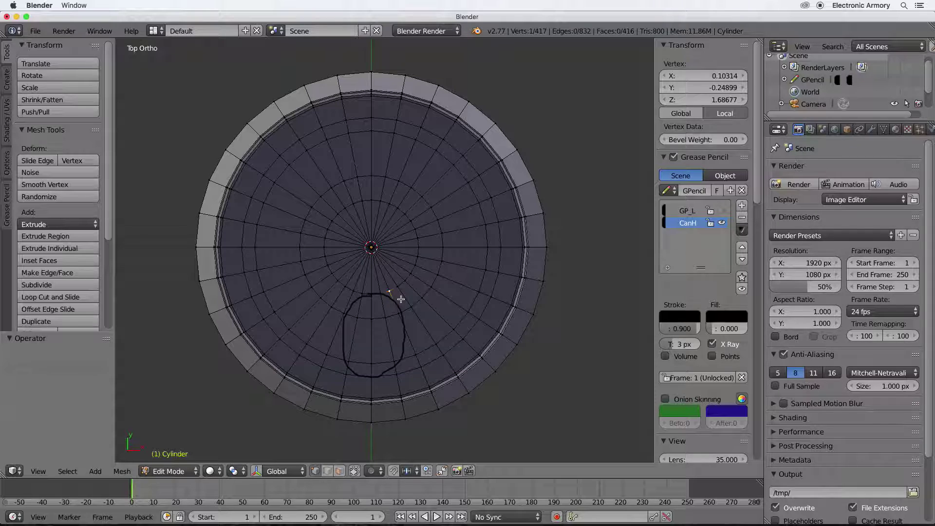
Step: Spread vertex pairs about their own midpoint to fit the outline: scale the second loop's pair to 1.893 and the innermost loop's pair to 1.398
key("a")
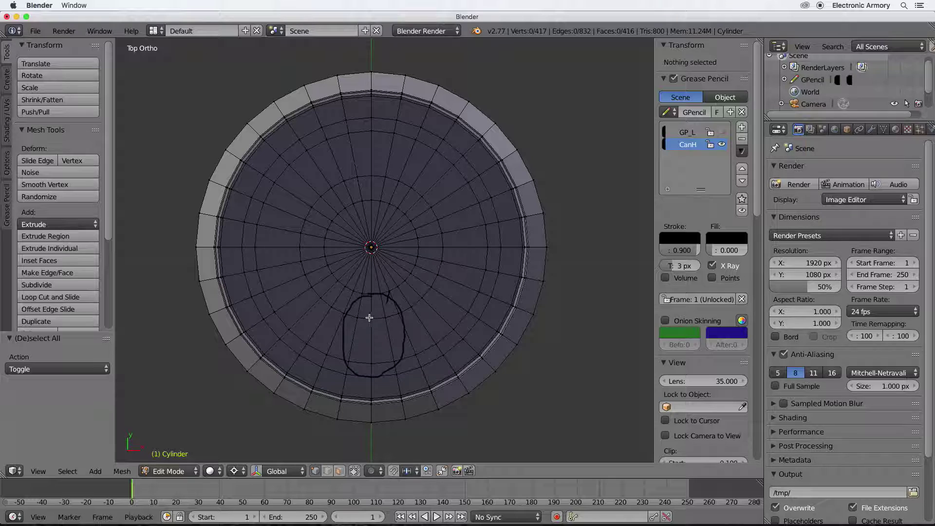
right_click(359, 317)
right_click(386, 317, "shift")
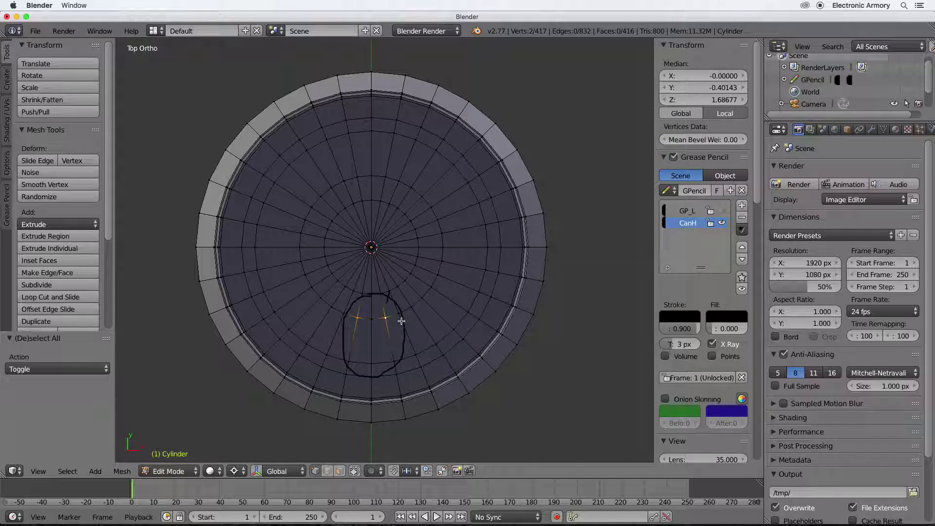
key("ctrl+period")
key("s")
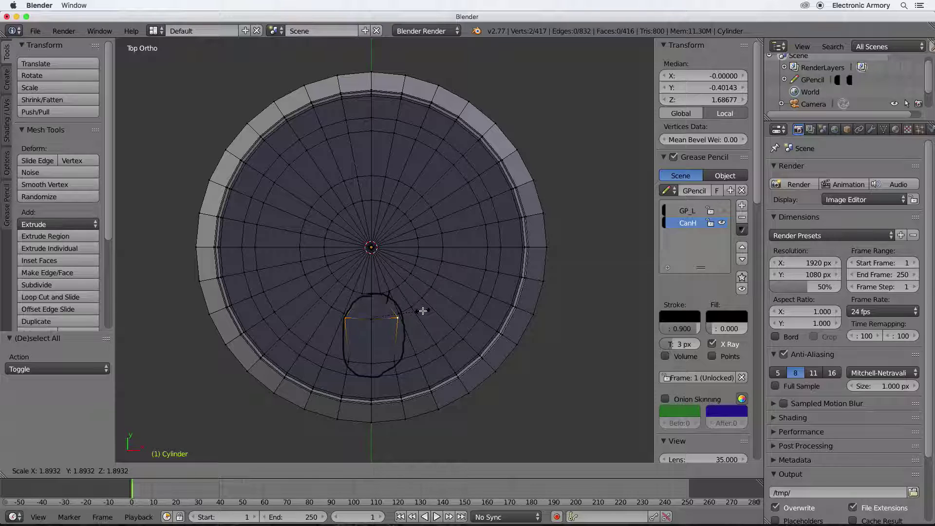
left_click(423, 310)
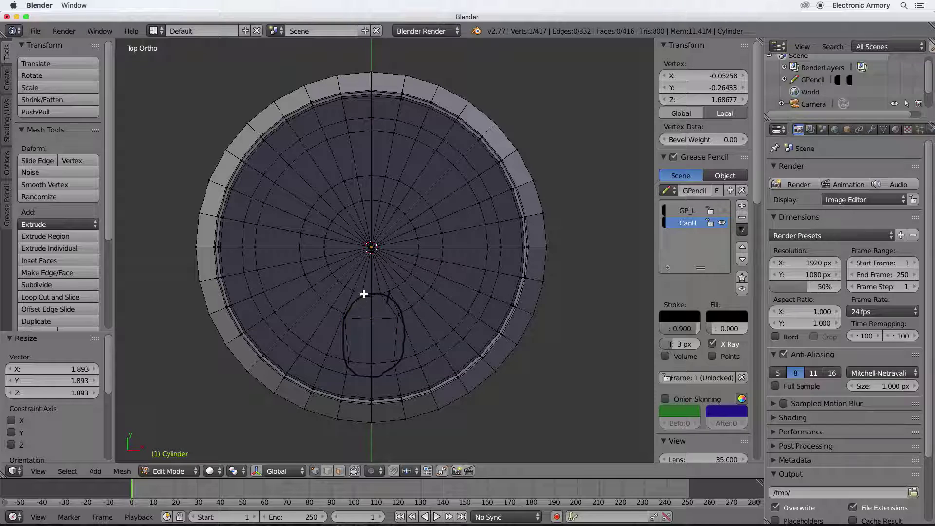
key("s")
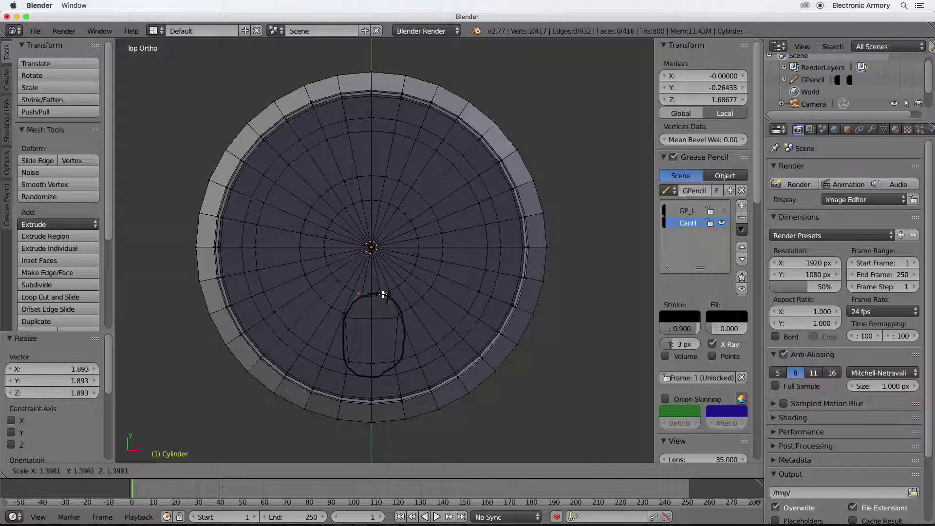
left_click(383, 295)
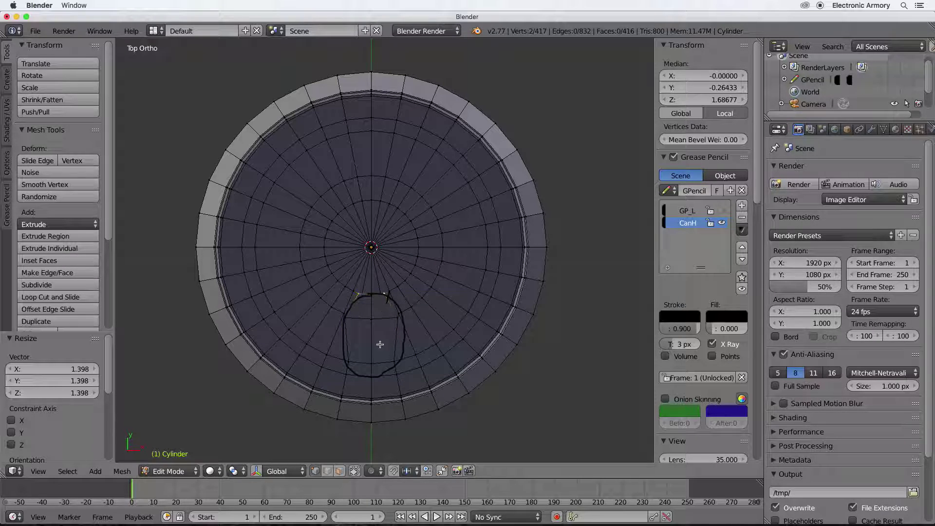
Step: Fit the outline's lower end by scaling the third loop's vertex pair to 1.235 and the outer loop's vertex pair to 0.670
right_click(351, 362)
right_click(393, 361, "shift")
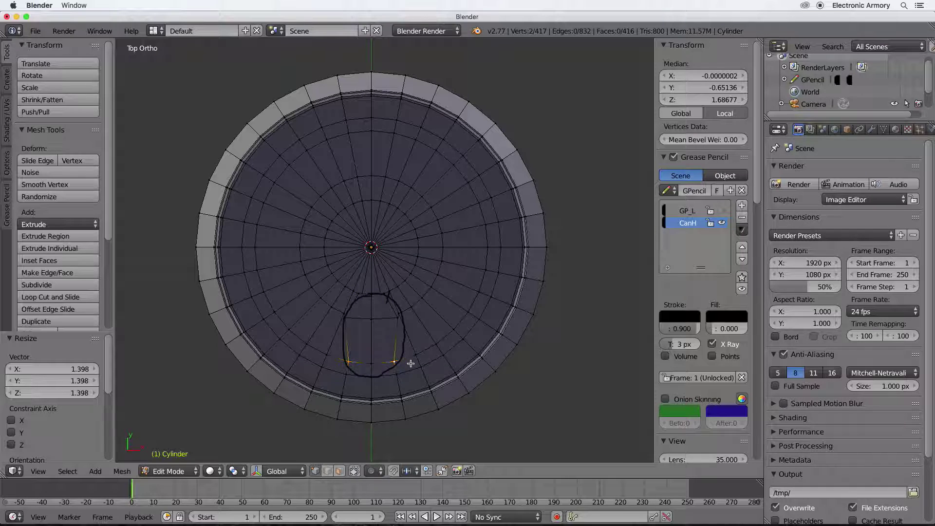
key("s")
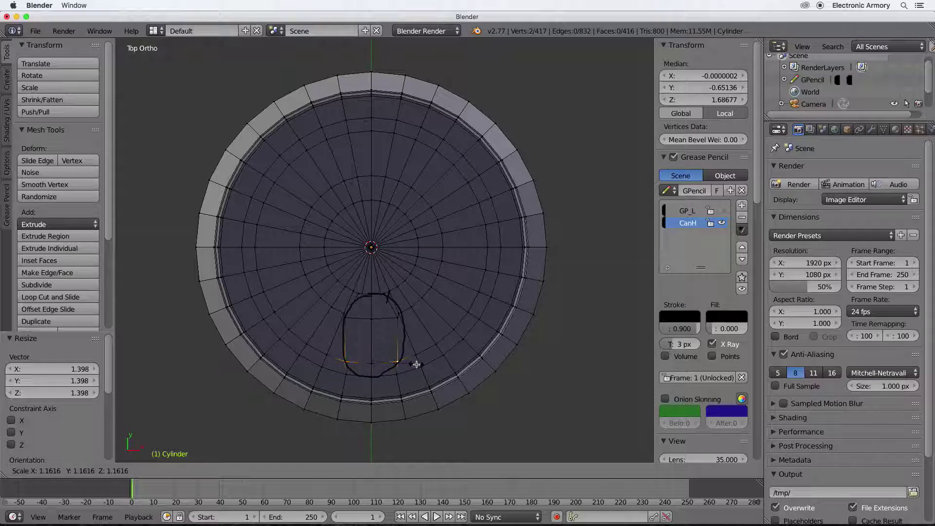
left_click(419, 365)
right_click(344, 376)
right_click(397, 375, "shift")
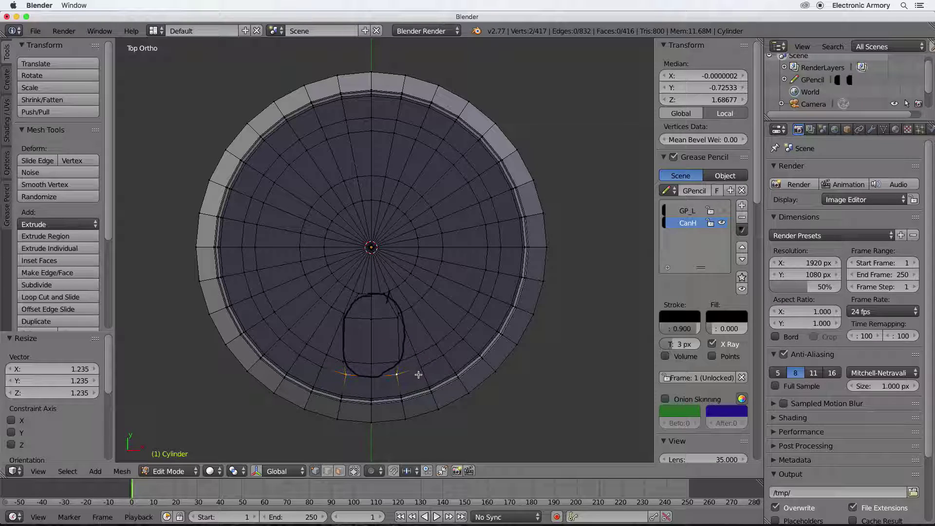
key("s")
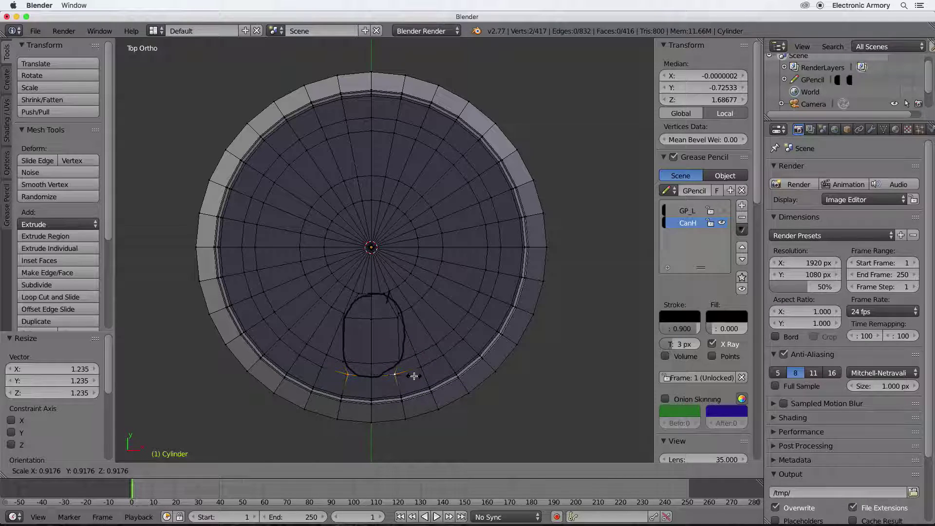
left_click(403, 379)
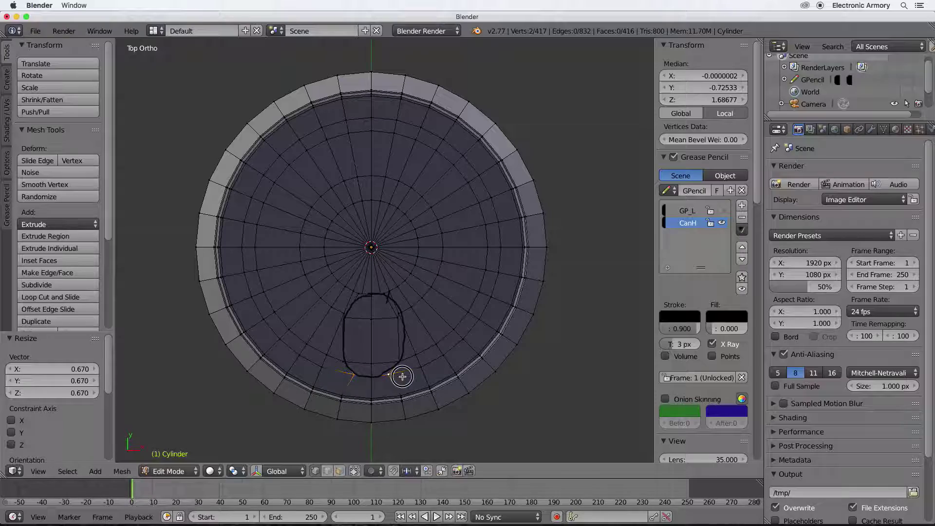
Step: Select the vertex at the hole's lower right corner and hide the CanH Grease Pencil layer
right_click(398, 375)
mouse_move(398, 376)
middle_mouse_down()
mouse_move(398, 385)
mouse_move(400, 375)
mouse_move(412, 380)
middle_mouse_up()
key("KP_7")
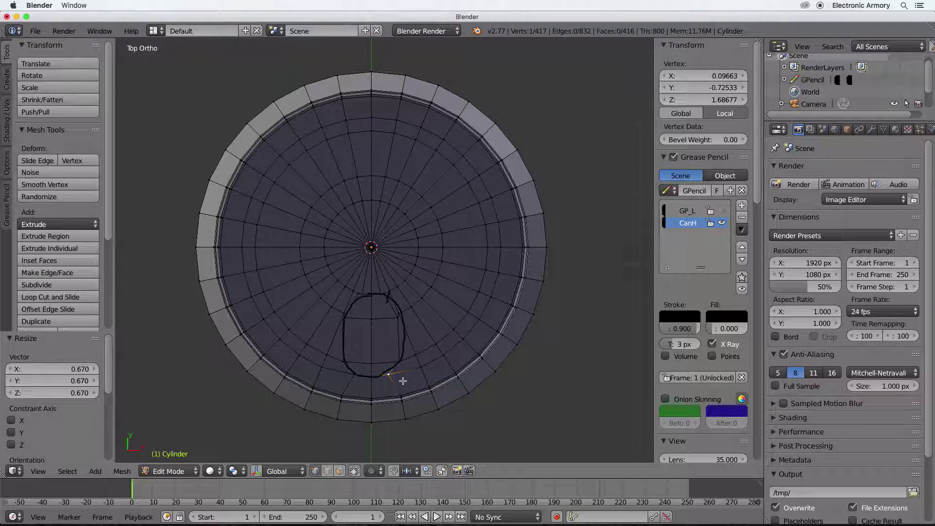
left_click(722, 223)
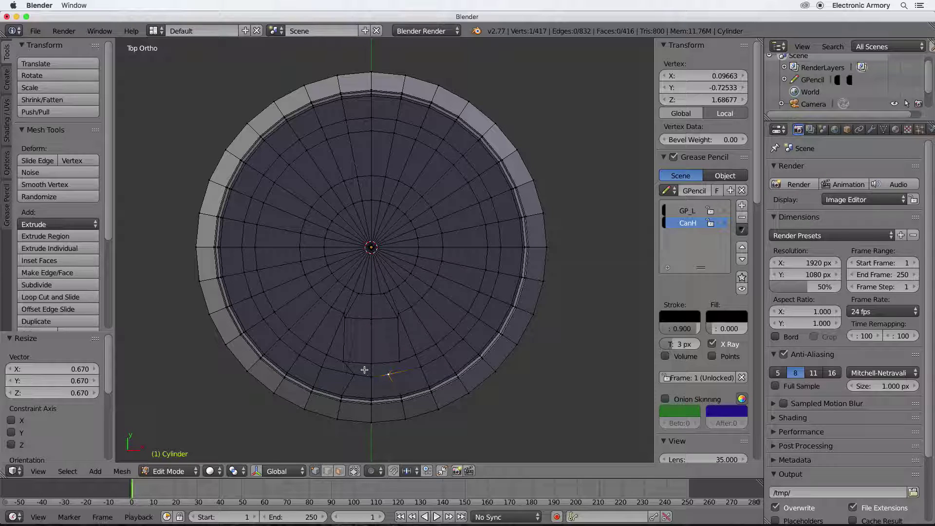
right_click(348, 314)
right_click(371, 294, "ctrl+shift")
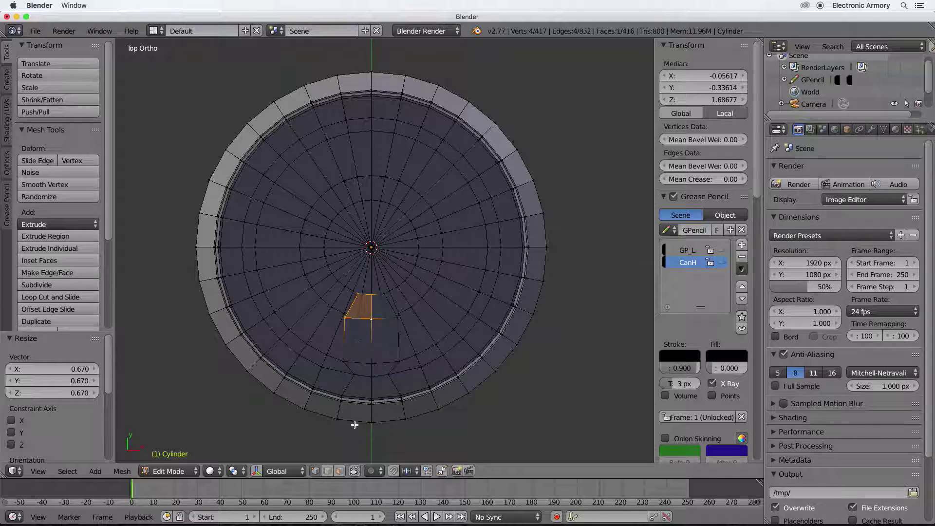
left_click(329, 472)
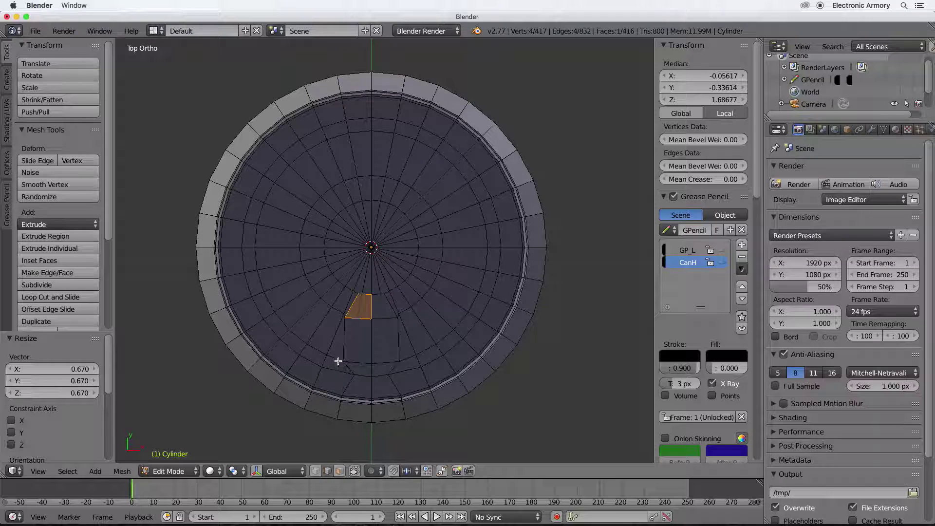
right_click(346, 345)
right_click(371, 346)
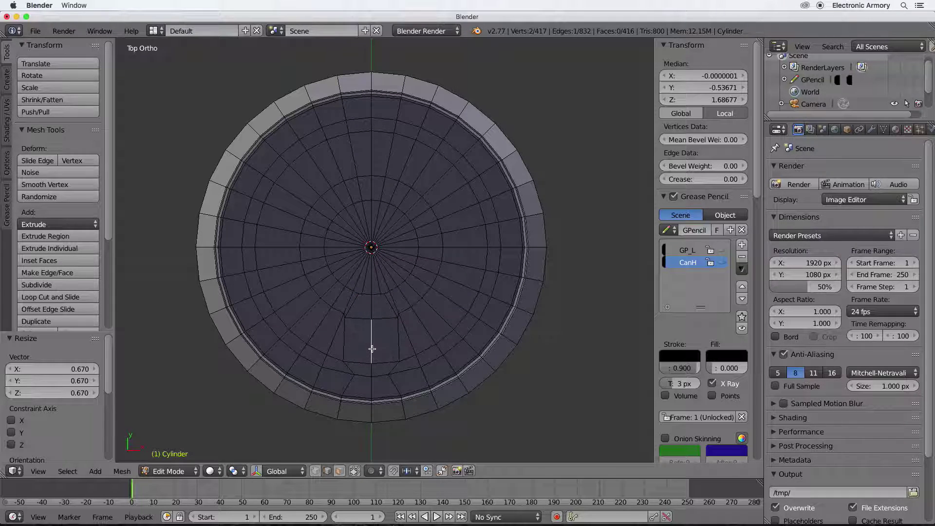
Step: Try deleting the six lid faces that form the drinking hole, and undo the deletion
left_click(340, 471)
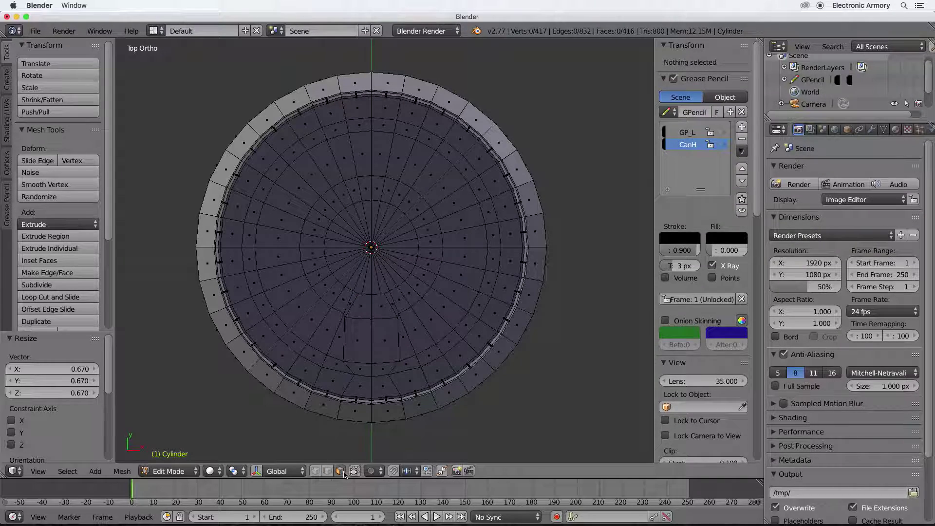
right_click(356, 340)
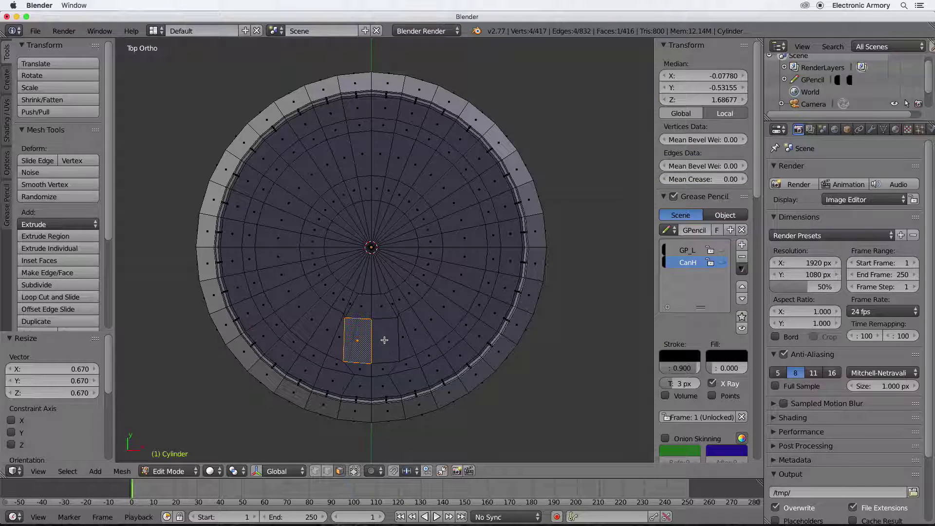
right_click(385, 340, "shift")
right_click(383, 309, "shift")
right_click(363, 309, "shift")
right_click(362, 367, "shift")
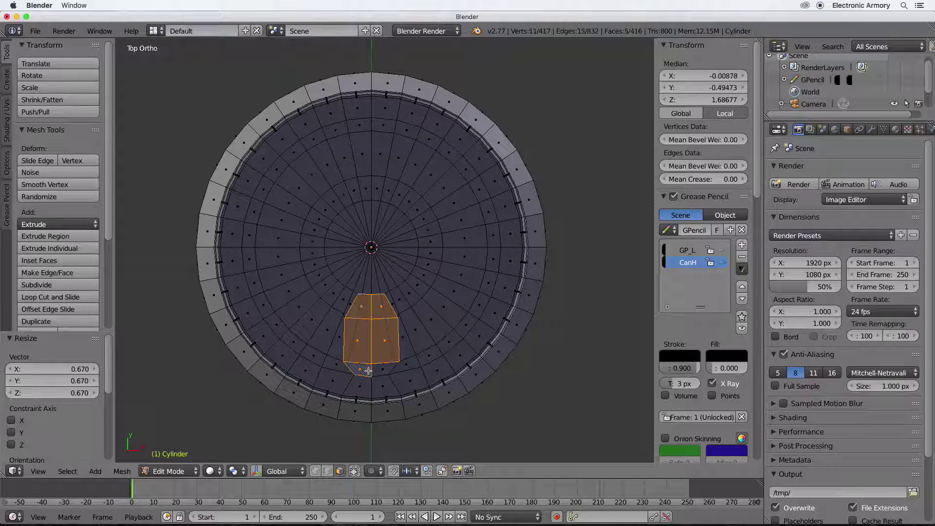
right_click(383, 370, "shift")
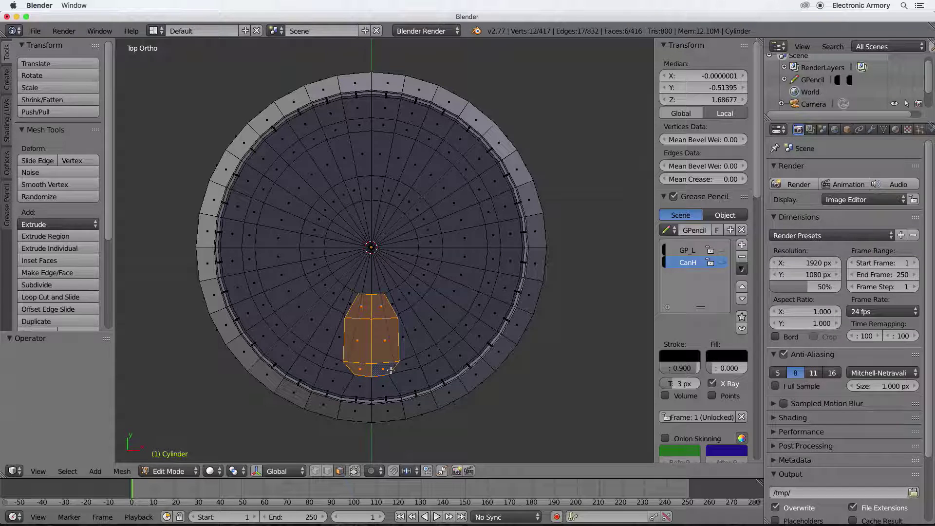
middle_click_drag(392, 371, 402, 336)
key("x")
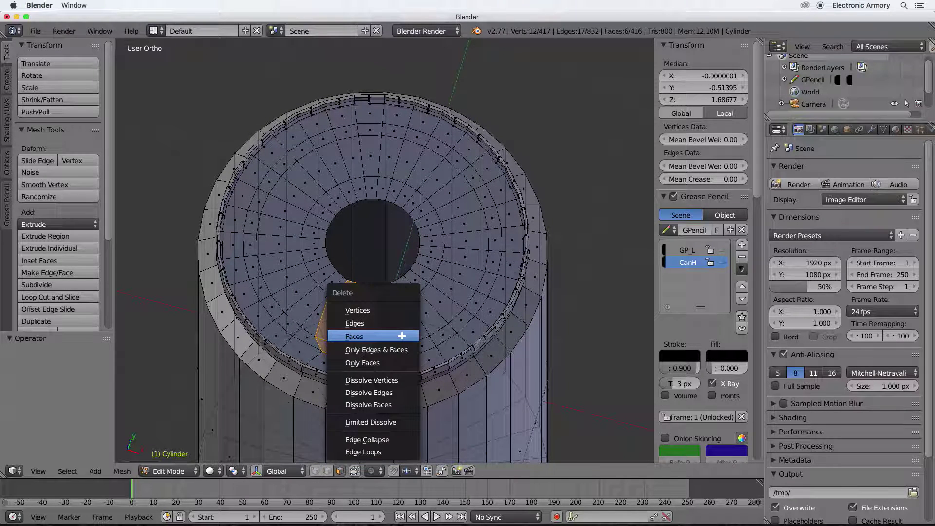
left_click(401, 336)
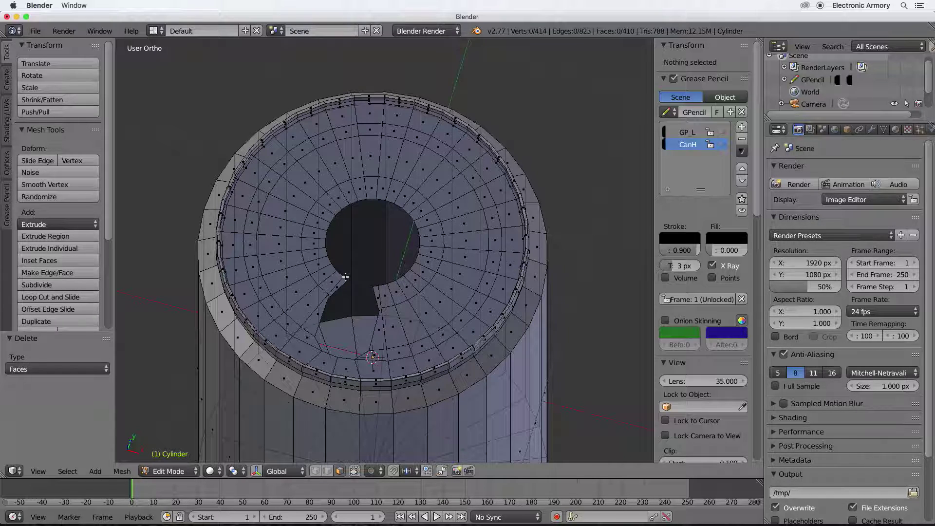
key("ctrl+z")
Step: Extrude the edge loop around the lid's central opening inward, scaling the new loop to 0.377
key("KP_7")
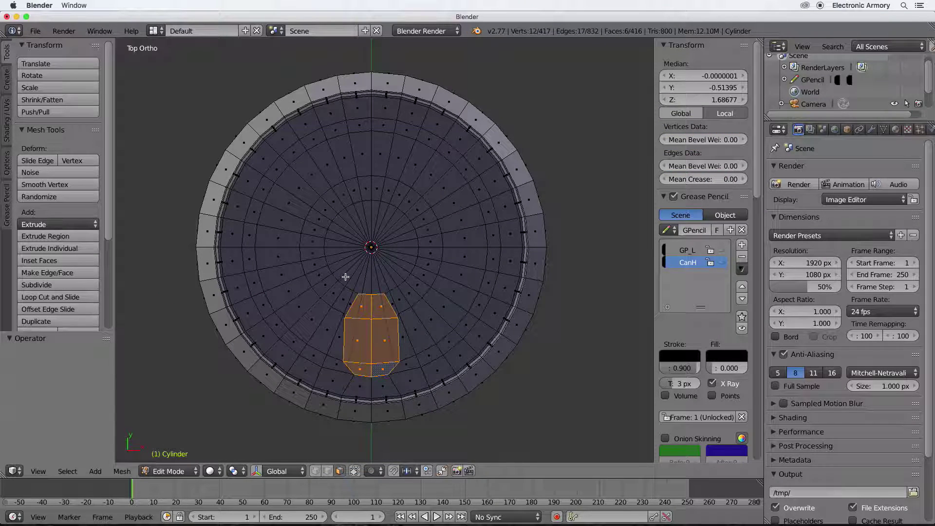
key("2")
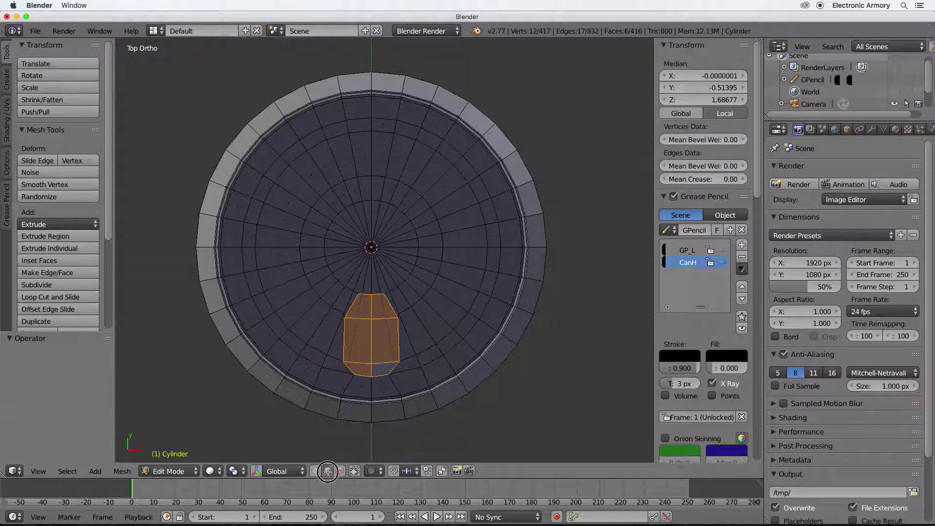
right_click(350, 288, "alt")
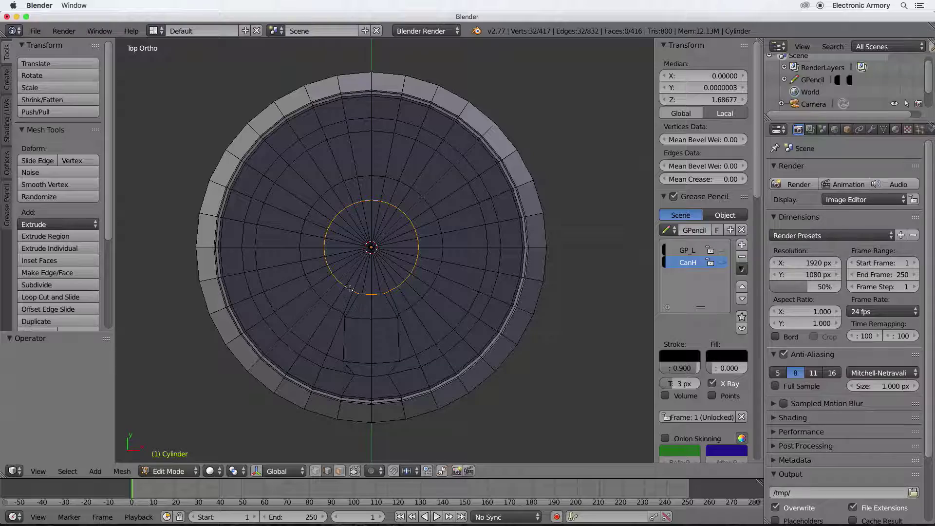
middle_click_drag(397, 301, 378, 258)
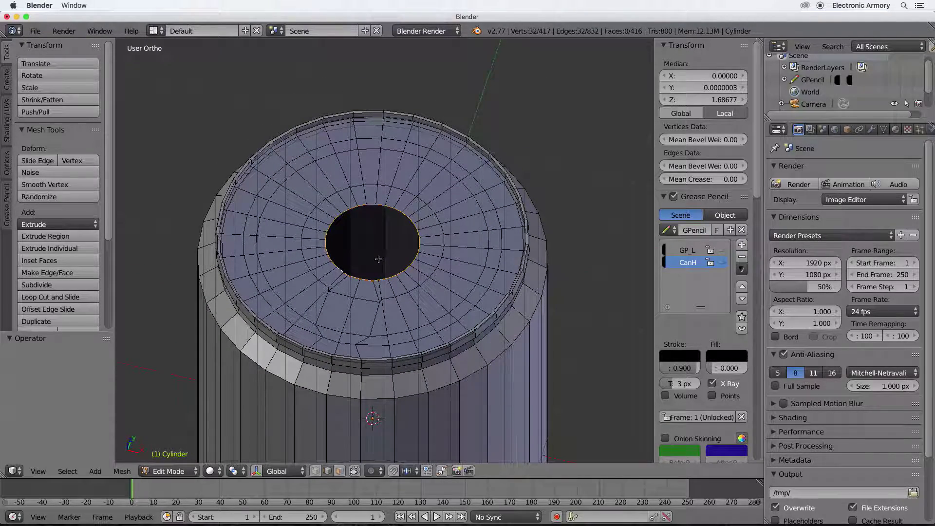
key("e")
key("s")
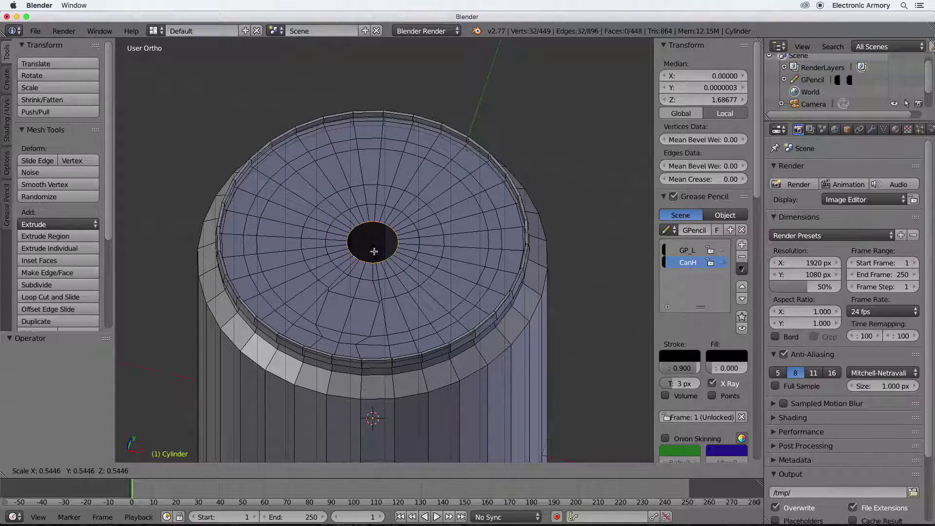
left_click(373, 249)
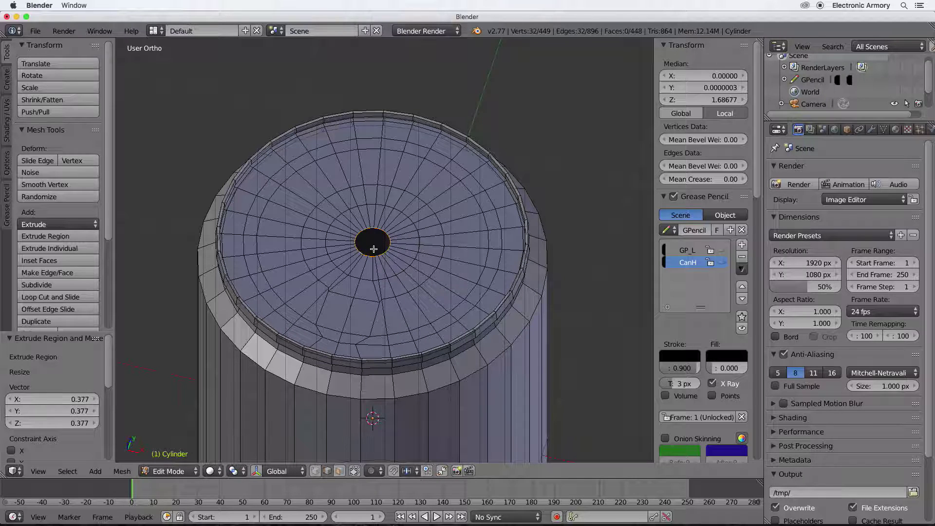
Step: Delete the six lid faces that form the drinking hole, using face selection
key("3")
key("c")
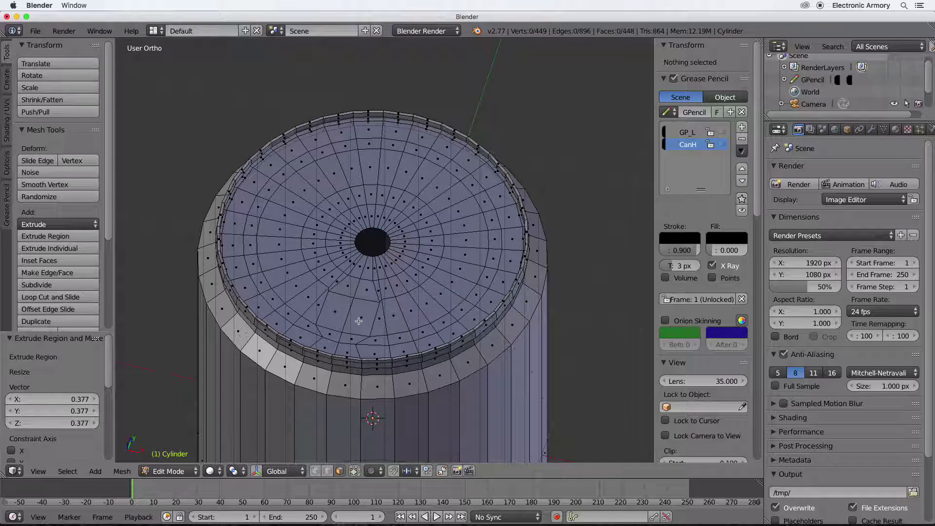
left_click(362, 290)
mouse_move(363, 290)
left_mouse_down()
mouse_move(346, 287)
mouse_move(331, 316)
mouse_move(354, 333)
mouse_move(327, 331)
mouse_move(336, 336)
left_mouse_up()
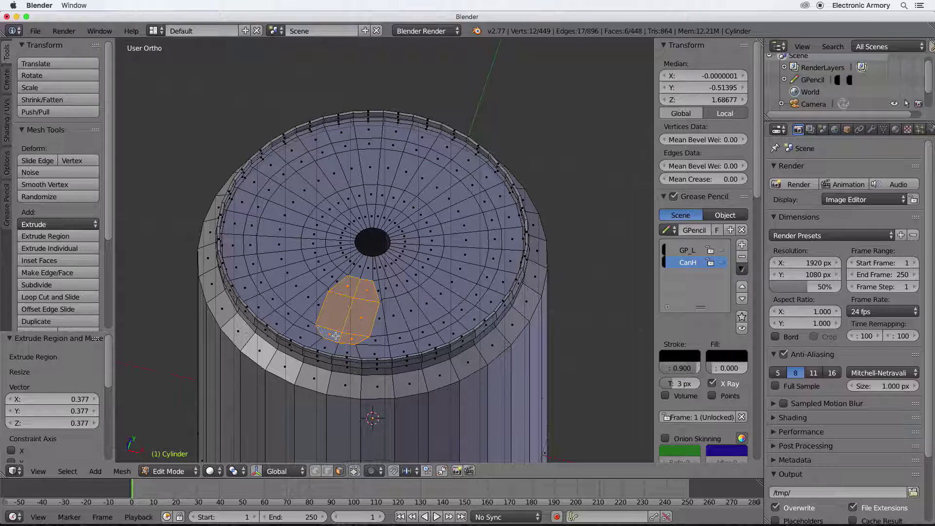
key("Escape")
key("x")
left_click(339, 336)
middle_click_drag(349, 324, 442, 297)
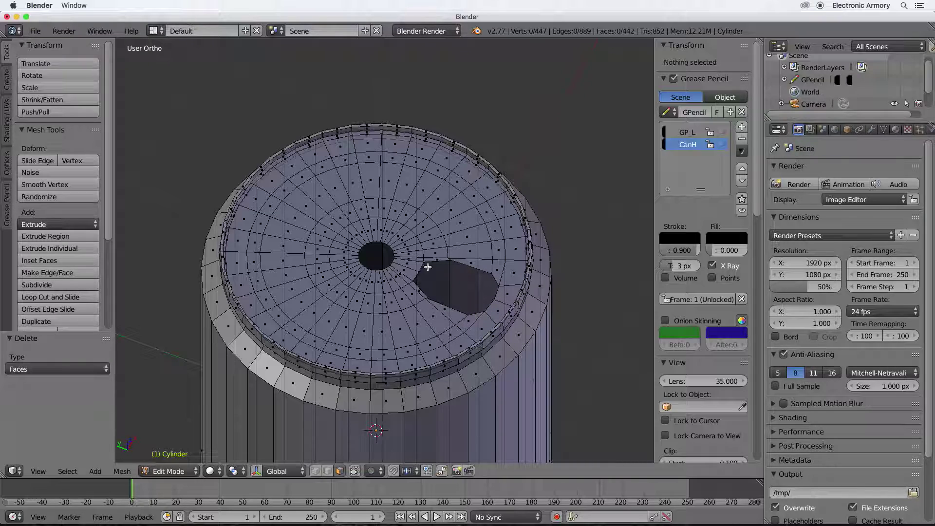
middle_click_drag(482, 284, 411, 292)
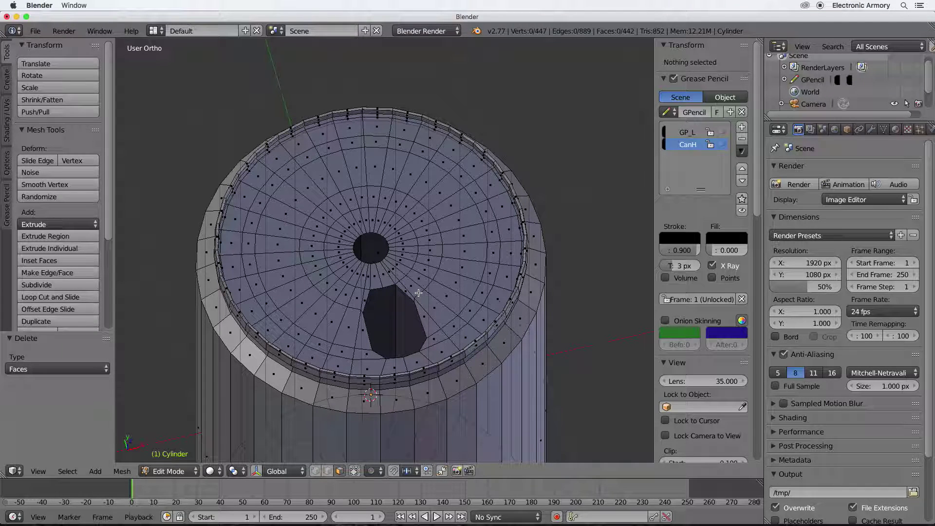
Step: Close the lid's central opening by extruding its edge loop inward at scale 0.413 and merging the new vertices at center
left_click(318, 472)
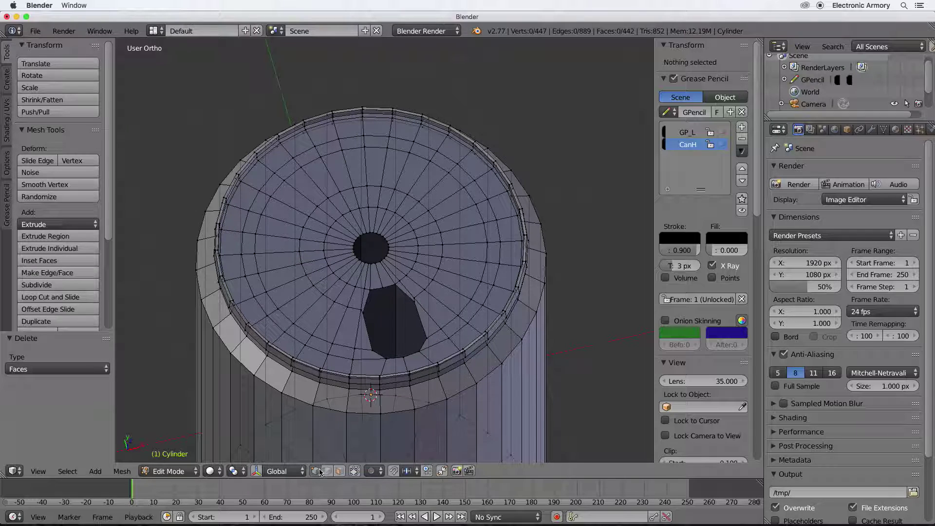
right_click(368, 265, "alt")
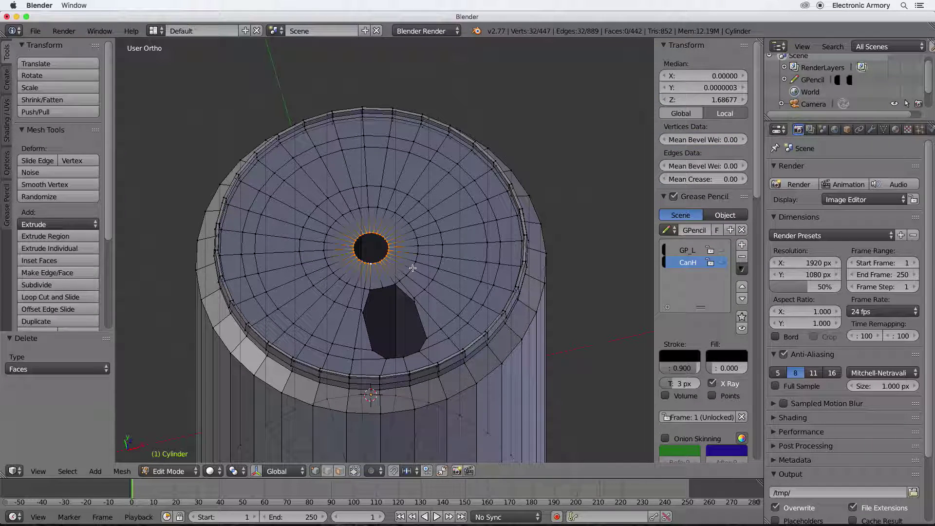
key("e")
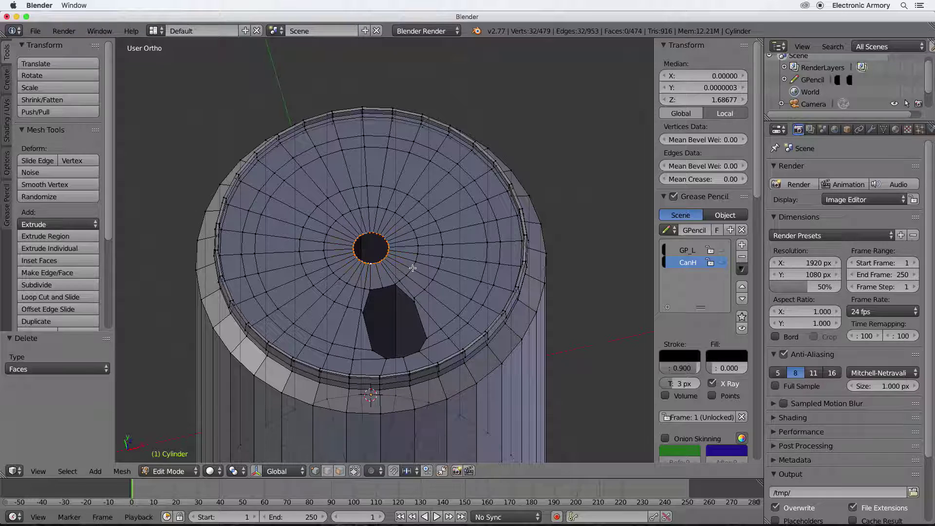
key("s")
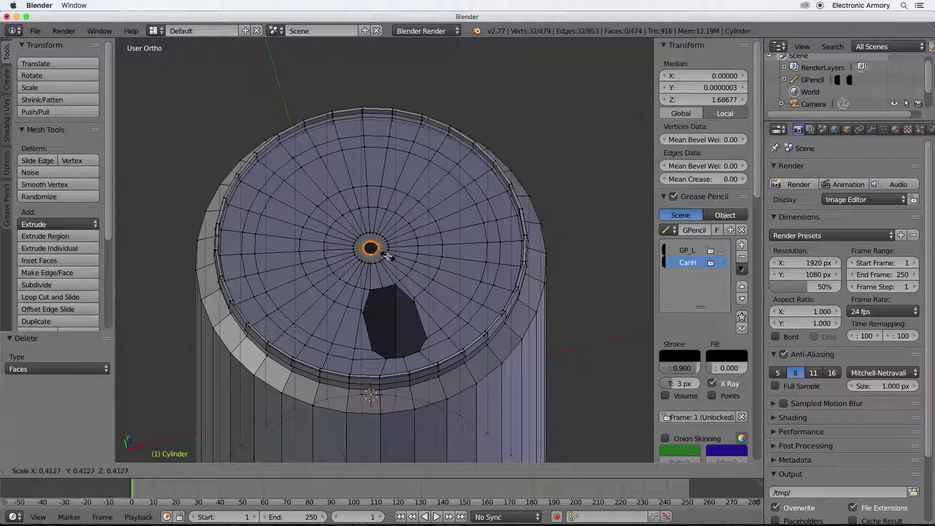
left_click(388, 257)
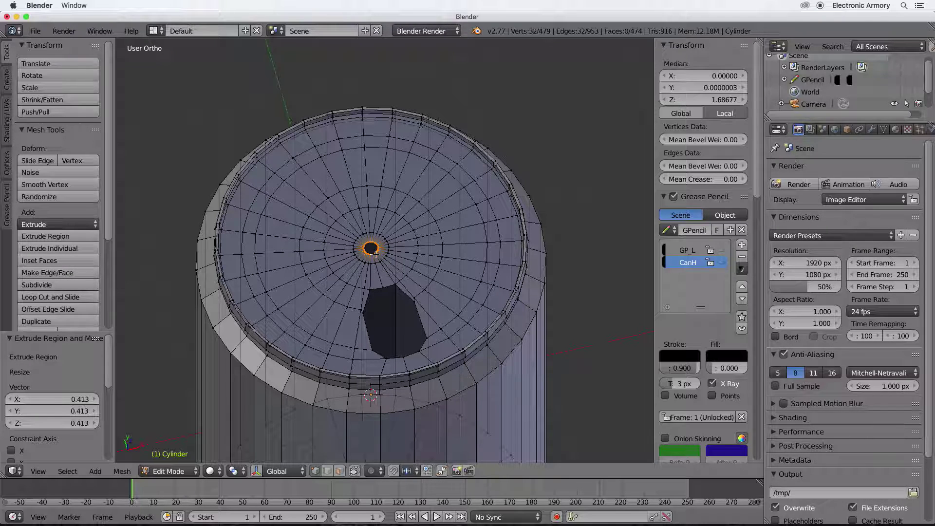
key("alt+m")
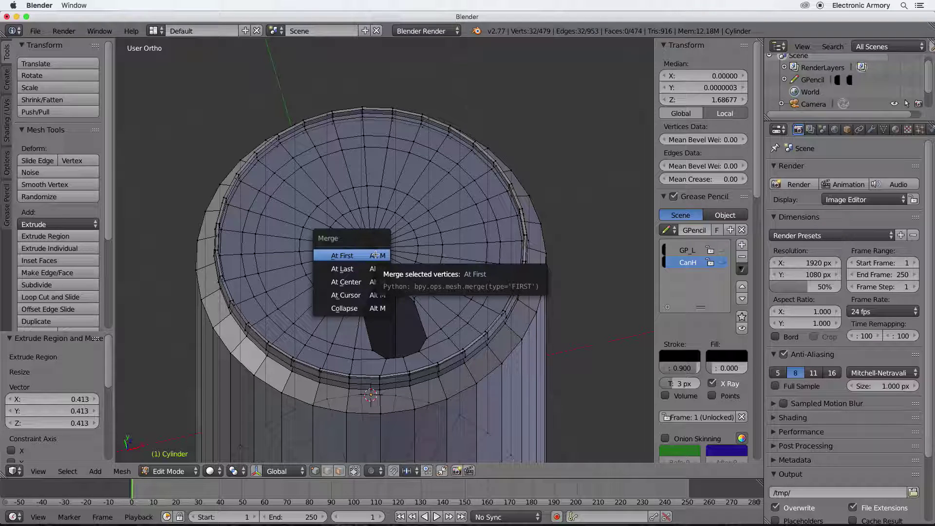
left_click(370, 282)
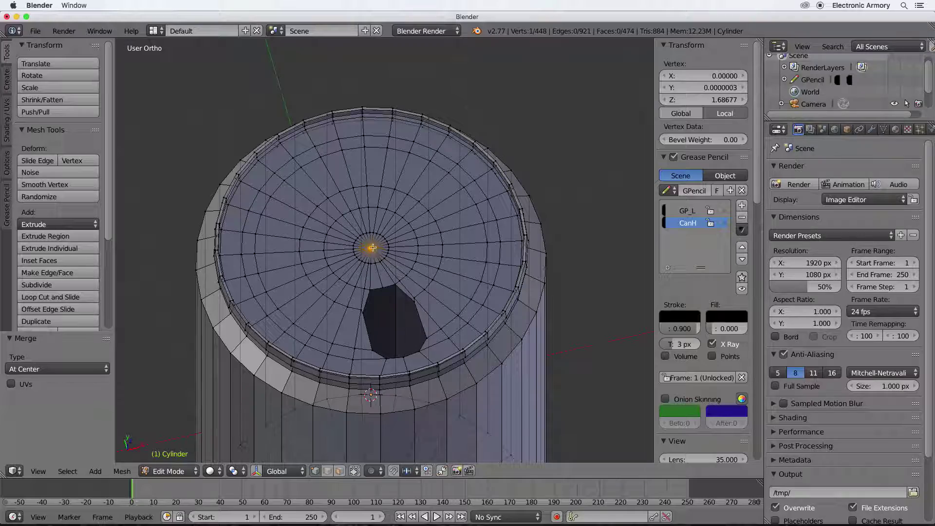
middle_click_drag(367, 247, 456, 241)
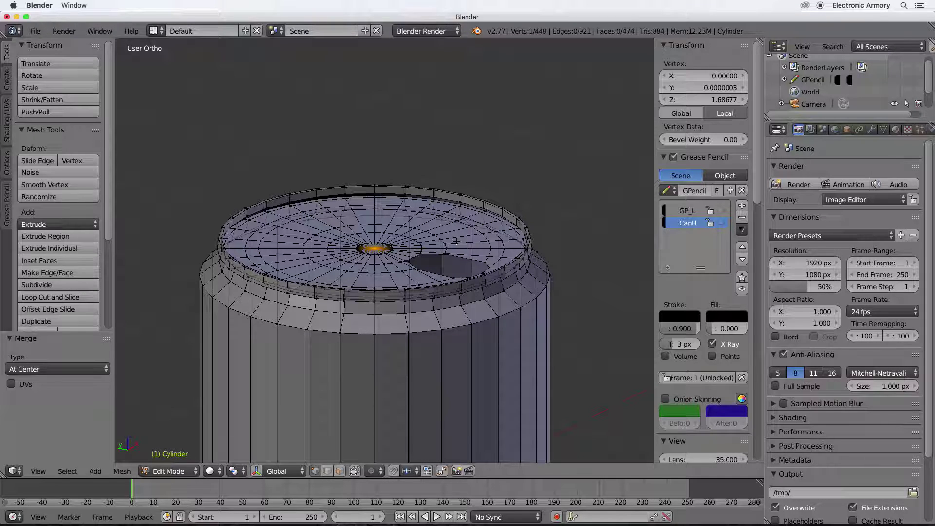
Step: Show the CanH layer and sketch the pull tab in top view: a long rounded outline with a finger opening and a smaller central cutout
key("KP_7")
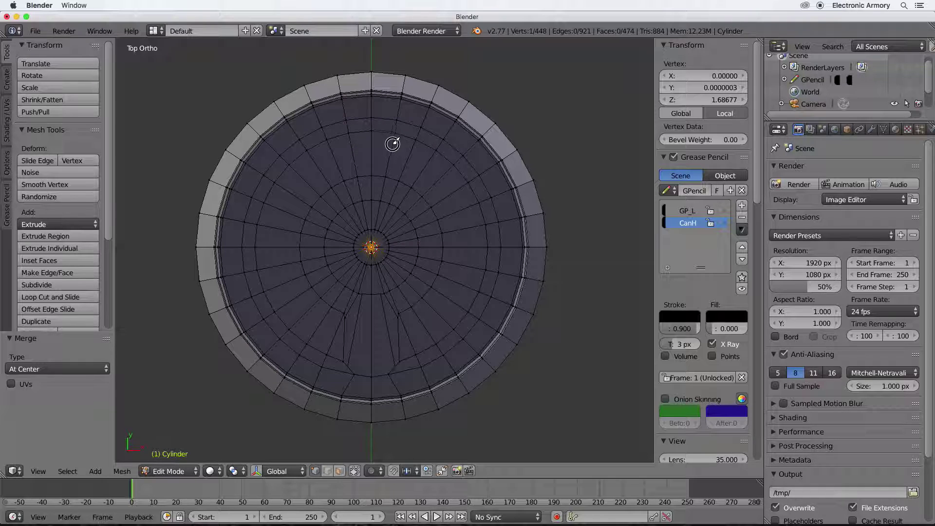
left_click(723, 222)
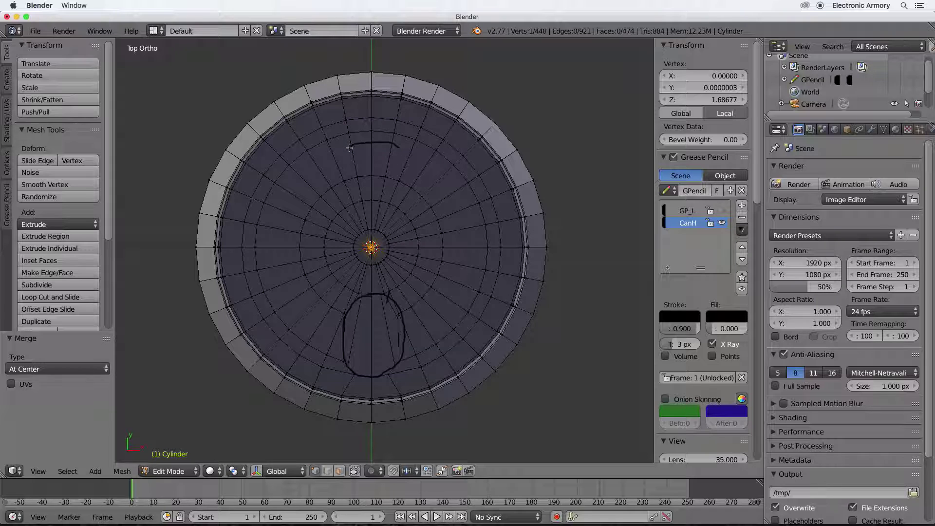
mouse_move(351, 145)
left_mouse_down()
mouse_move(336, 192)
mouse_move(339, 244)
left_mouse_up()
mouse_move(397, 147)
left_mouse_down()
mouse_move(415, 173)
mouse_move(423, 217)
mouse_move(422, 279)
mouse_move(409, 300)
mouse_move(347, 309)
mouse_move(335, 235)
left_mouse_up()
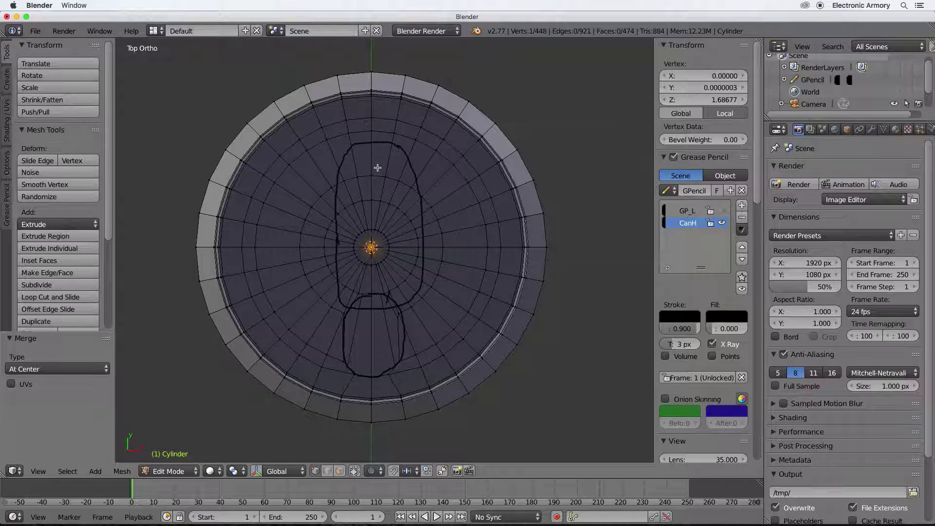
mouse_move(385, 157)
left_mouse_down()
mouse_move(359, 154)
mouse_move(344, 211)
mouse_move(389, 208)
mouse_move(403, 175)
mouse_move(393, 152)
mouse_move(376, 156)
left_mouse_up()
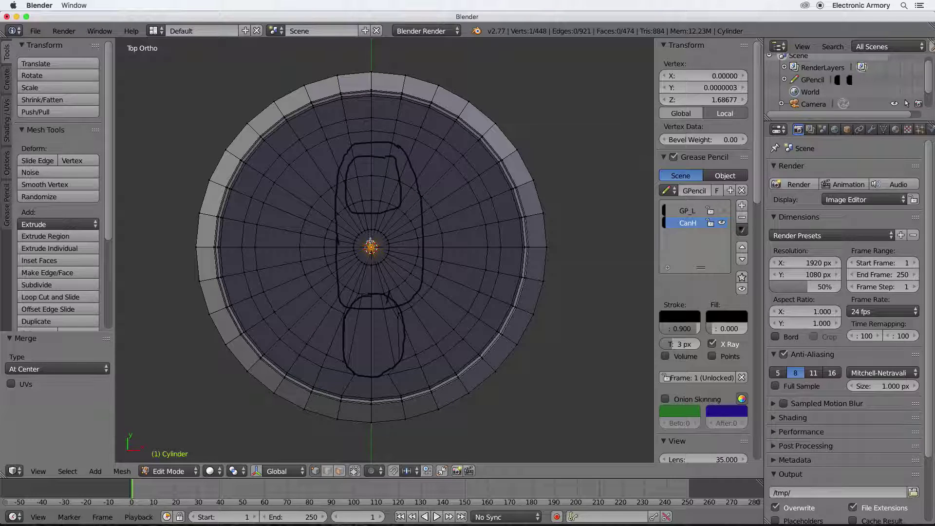
mouse_move(360, 236)
left_mouse_down()
mouse_move(362, 276)
mouse_move(387, 282)
mouse_move(392, 242)
mouse_move(384, 229)
mouse_move(361, 237)
left_mouse_up()
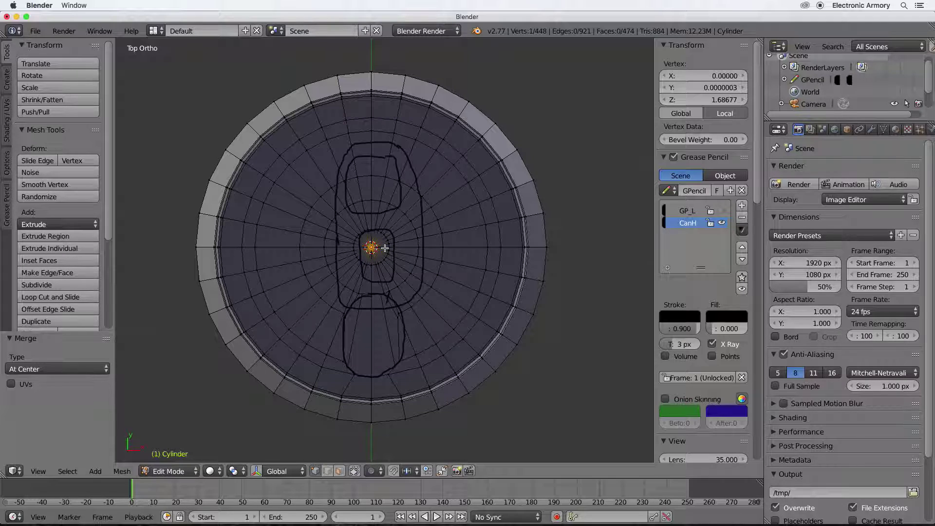
Step: Leave mesh editing on the can and add a plane as a separate object for the pull tab
mouse_move(408, 255)
middle_mouse_down()
mouse_move(386, 232)
mouse_move(364, 247)
mouse_move(374, 237)
middle_mouse_up()
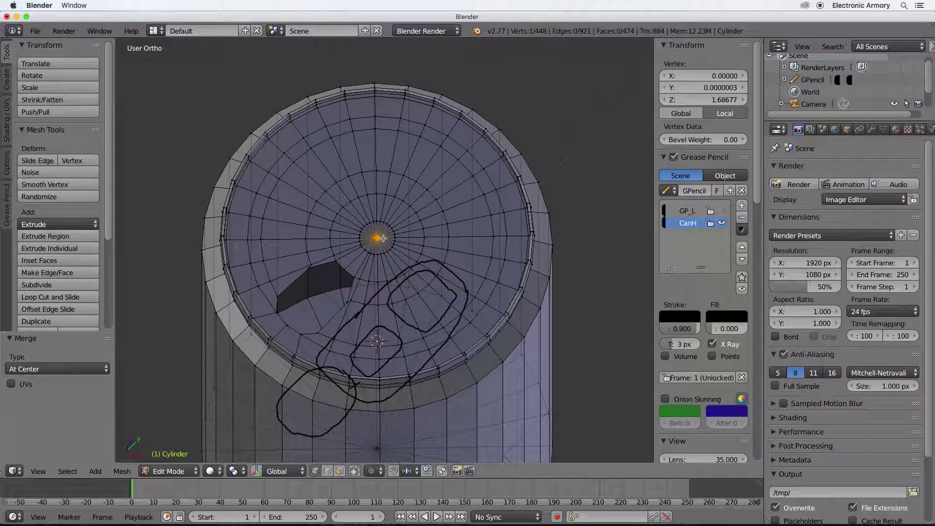
key("Tab")
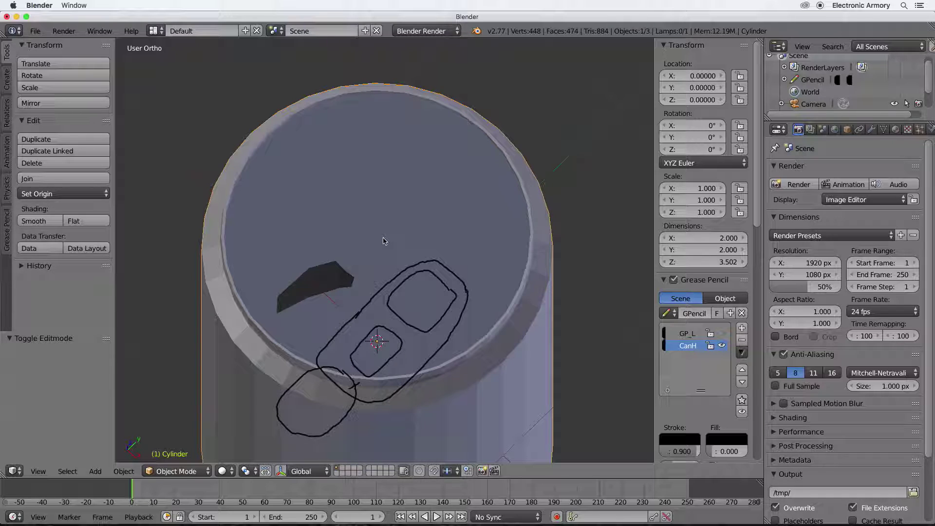
key("shift+a")
mouse_move(384, 239)
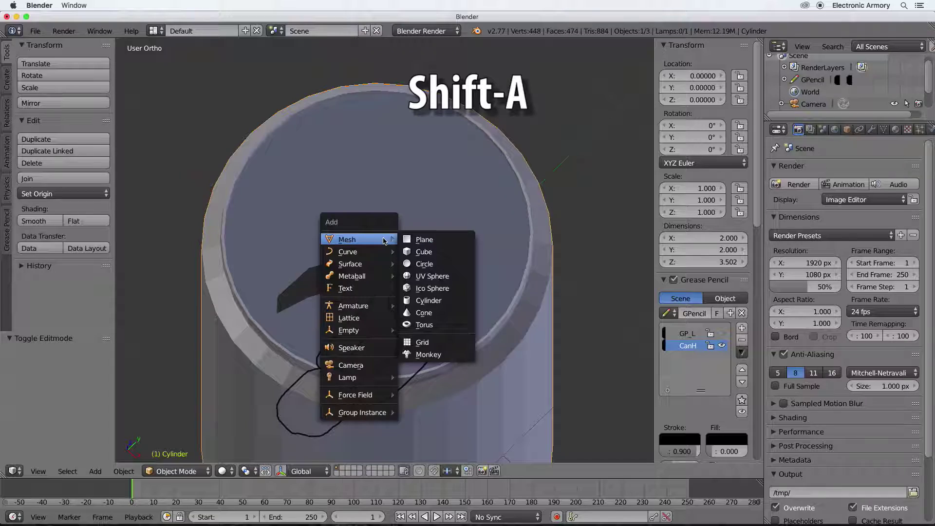
left_click(418, 240)
Step: Raise the new plane about 1.695 along the Z axis so it sits just above the can's lid
middle_click_drag(457, 335, 463, 354)
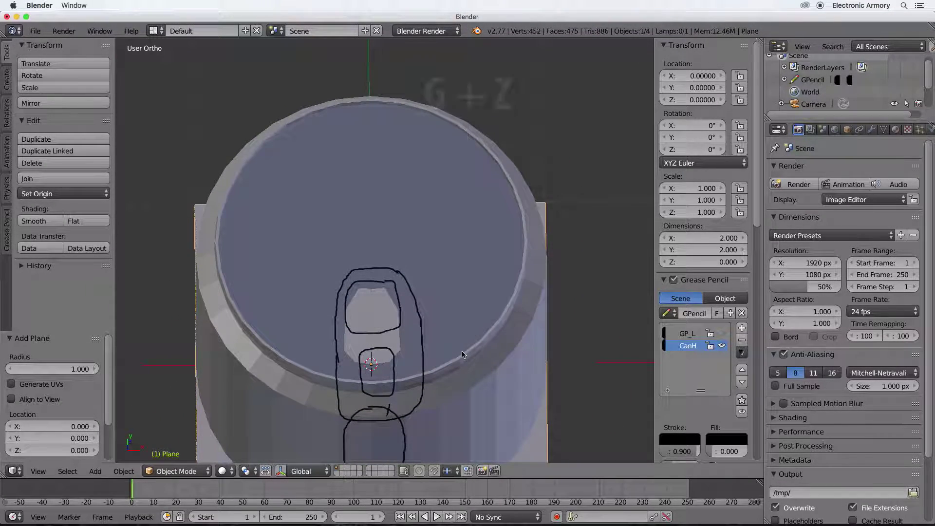
key("g")
key("z")
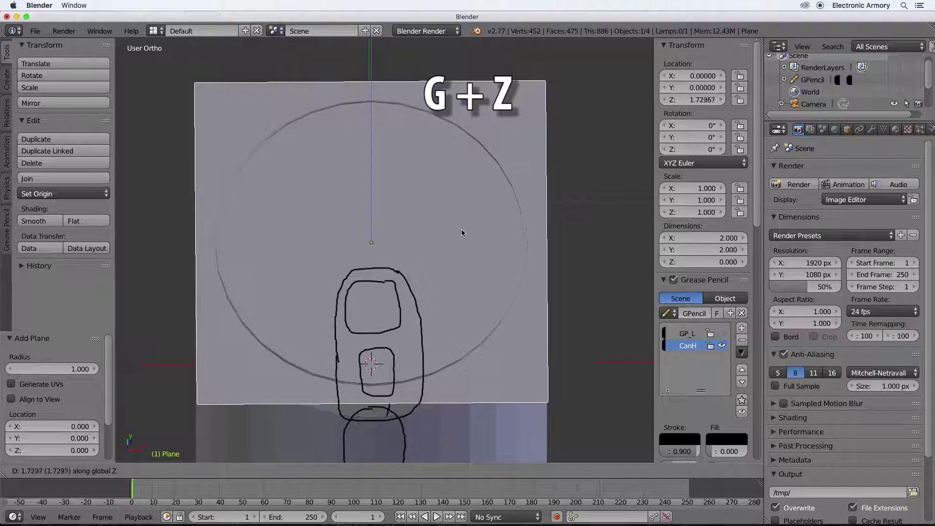
left_click(460, 233)
Step: In top view, scale the plane's whole mesh to about 0.476 and start moving it over the pull tab outline
middle_click_drag(462, 277, 431, 253)
key("KP_7")
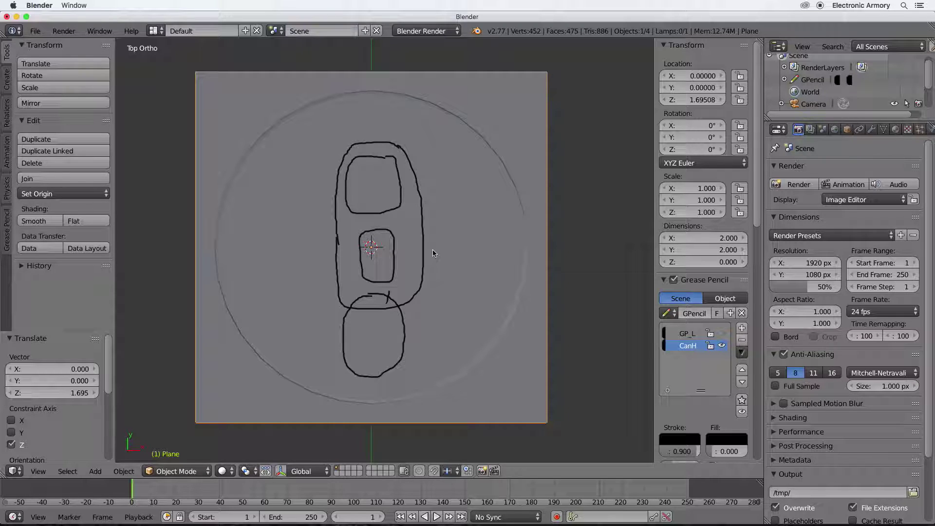
key("Tab")
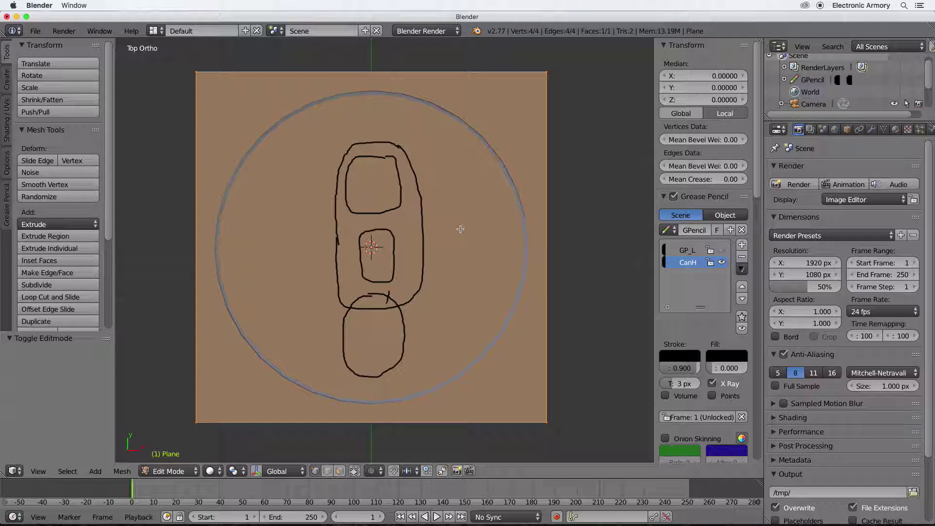
key("s")
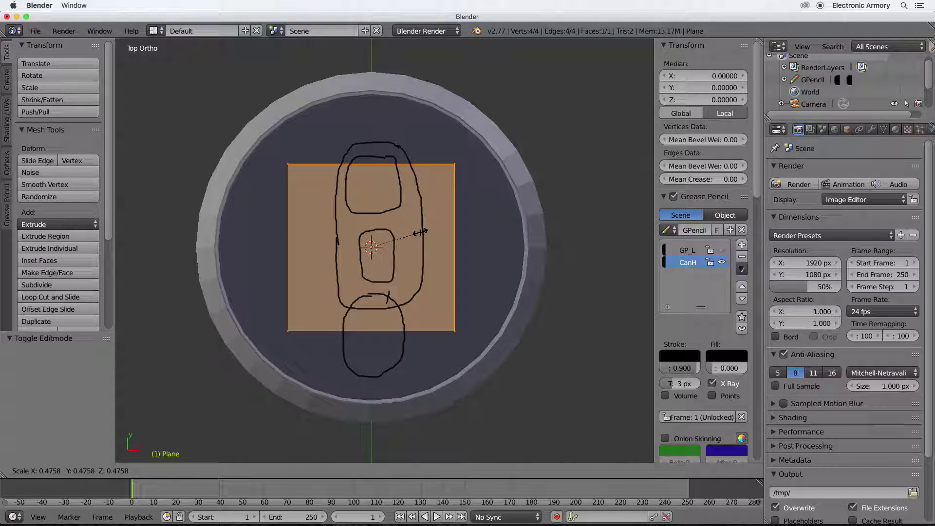
left_click(421, 232)
key("g")
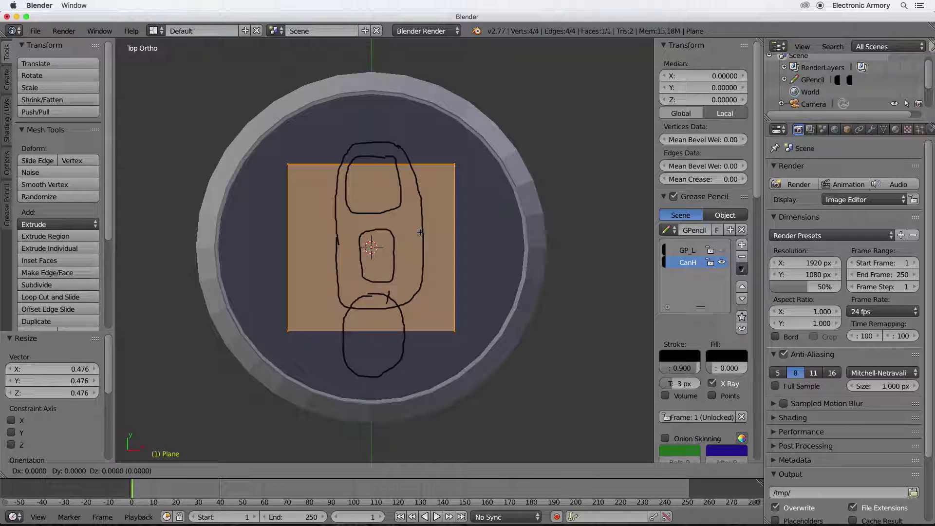
Step: Move the plane about 0.125 along Y and scale it to about 0.586 along X to match the sketched can tab
key("y")
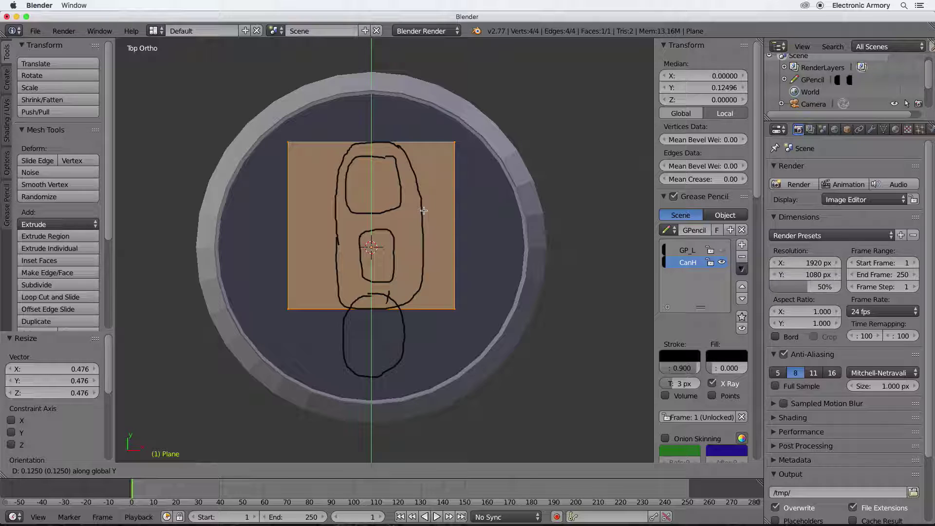
left_click(424, 211)
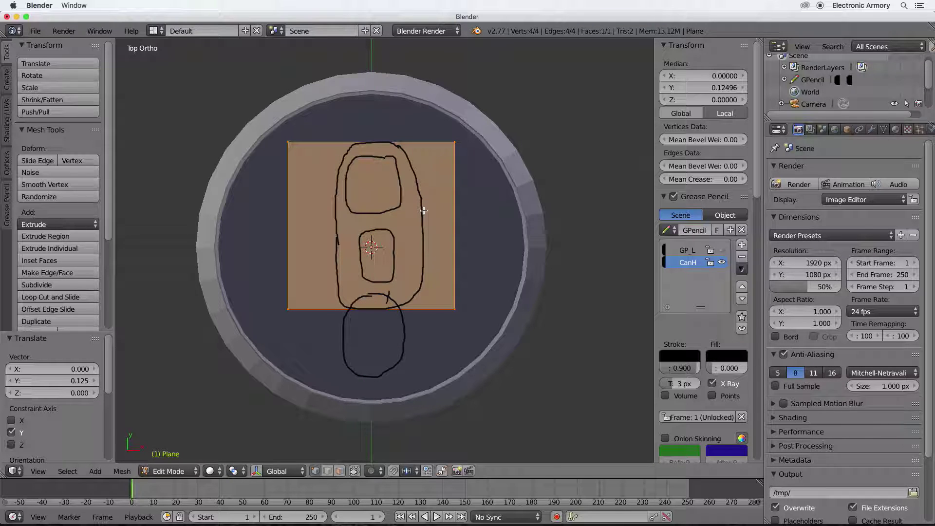
key("s")
key("x")
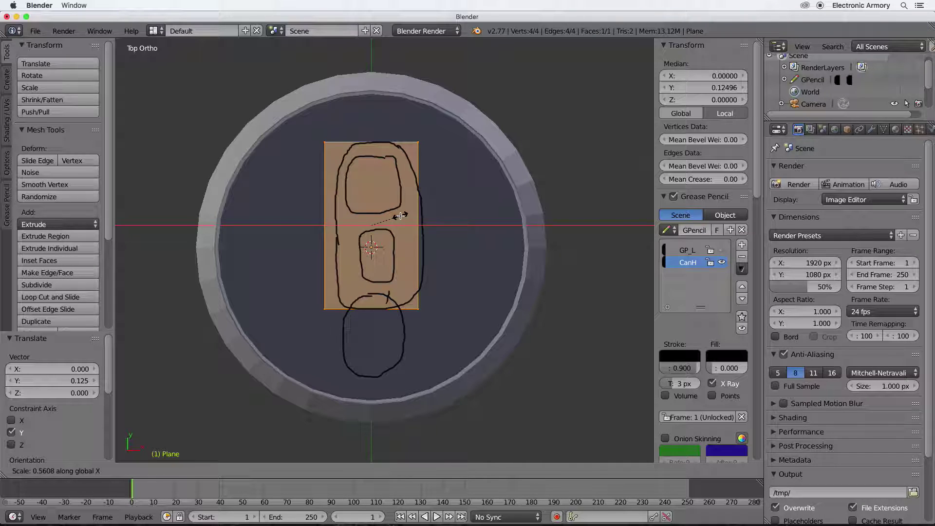
left_click(403, 214)
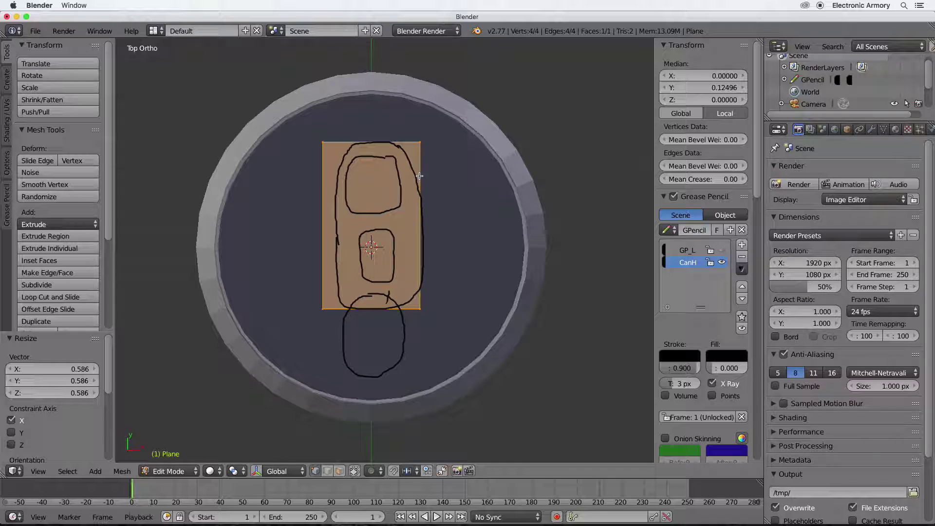
Step: Add four evenly spaced horizontal loop cuts across the plane without sliding them
key("ctrl+r")
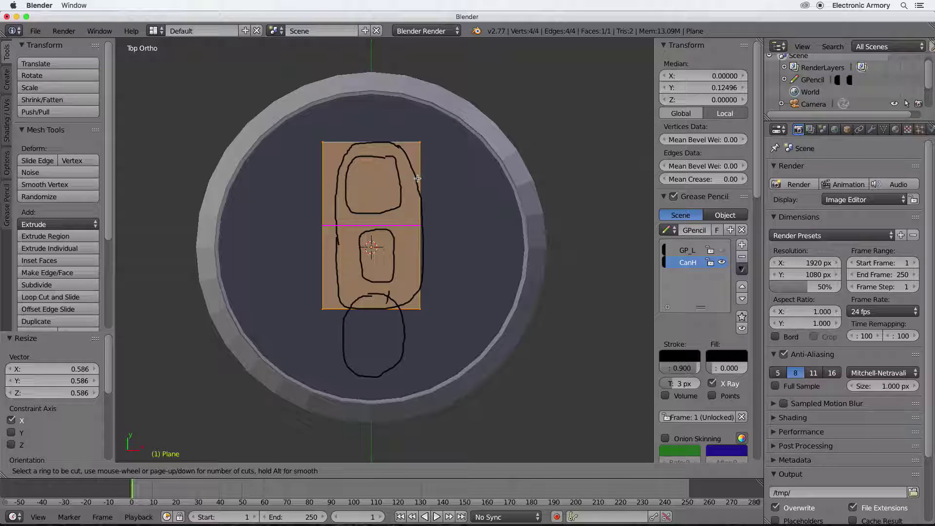
scroll(418, 179, "up", 2)
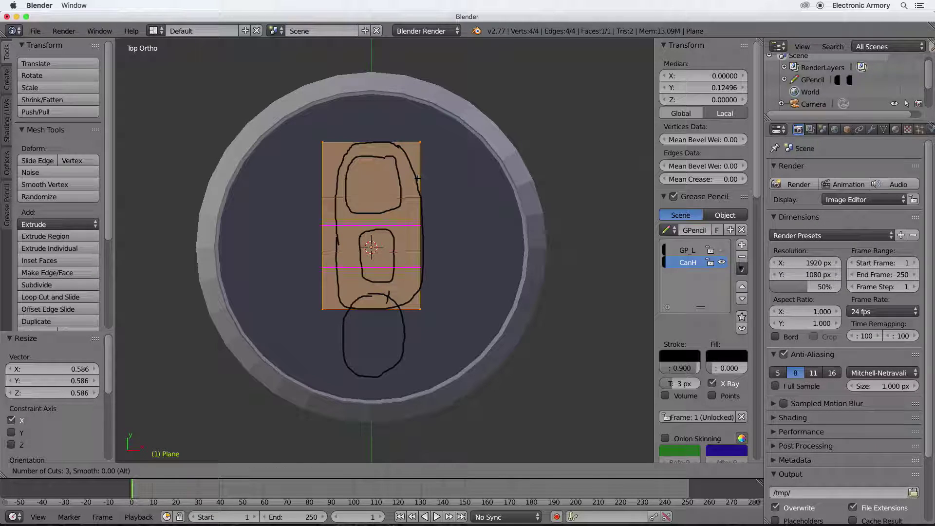
scroll(417, 179, "up", 1)
left_click(417, 178)
right_click(417, 179)
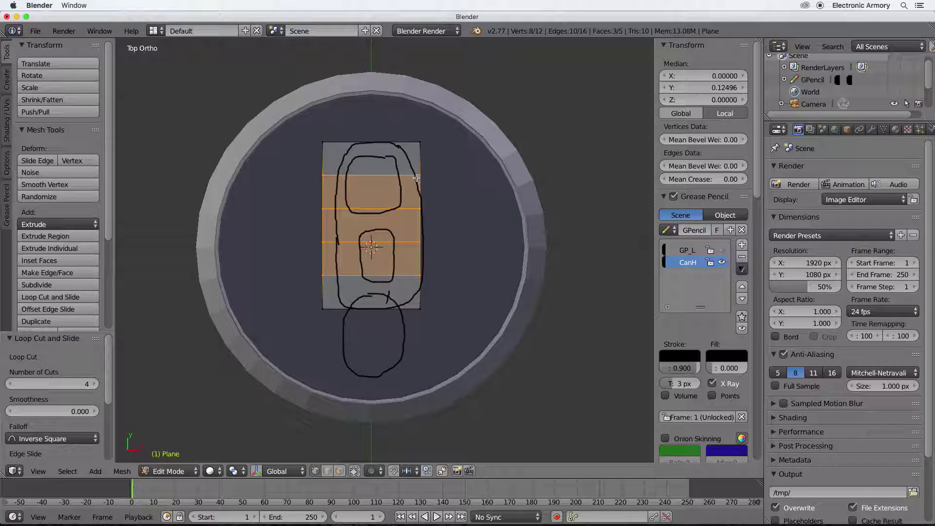
Step: Taper the plane's lower end by scaling the lowest loop cut to about 0.968 and the bottom edge to about 0.606
right_click(417, 274)
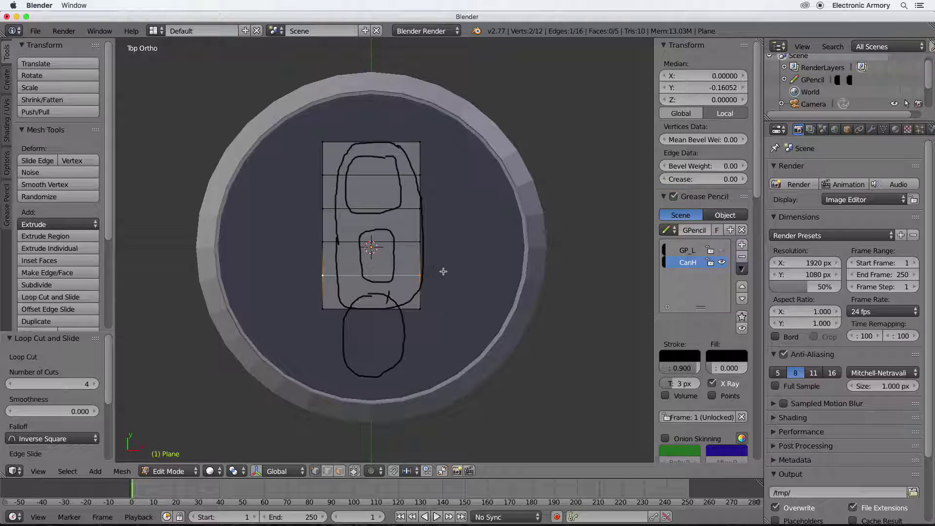
key("s")
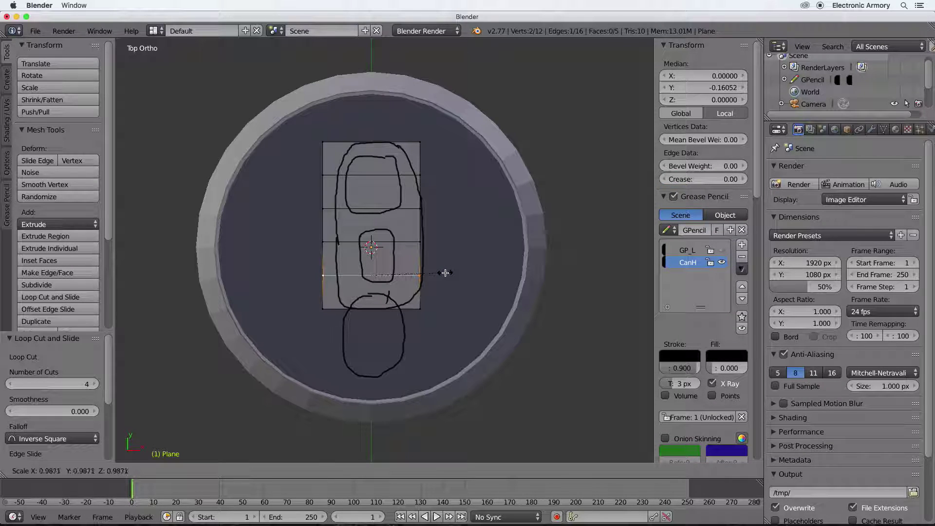
left_click(445, 272)
right_click(341, 308)
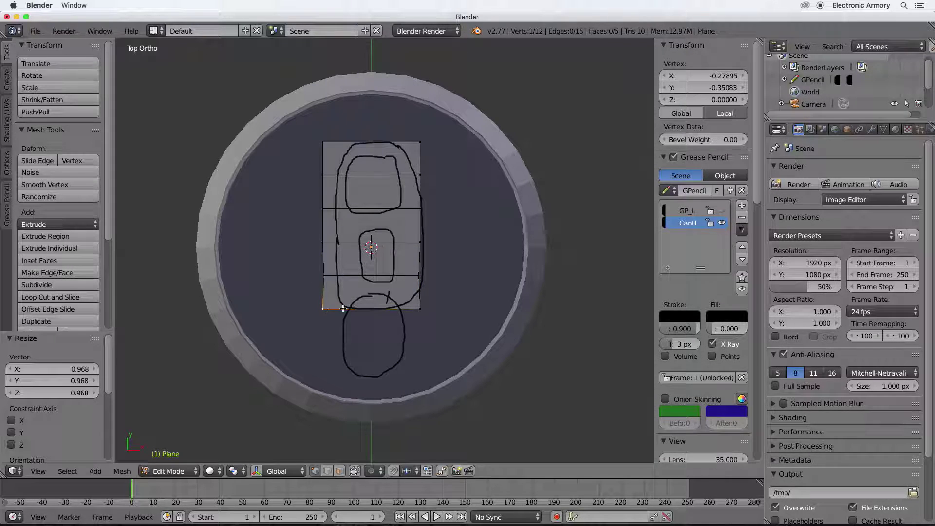
right_click(419, 308, "shift")
key("s")
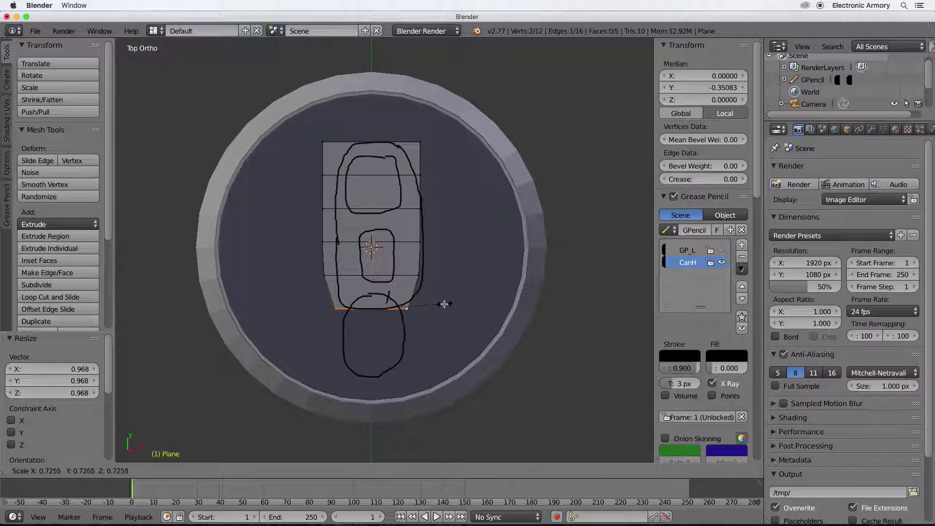
left_click(427, 304)
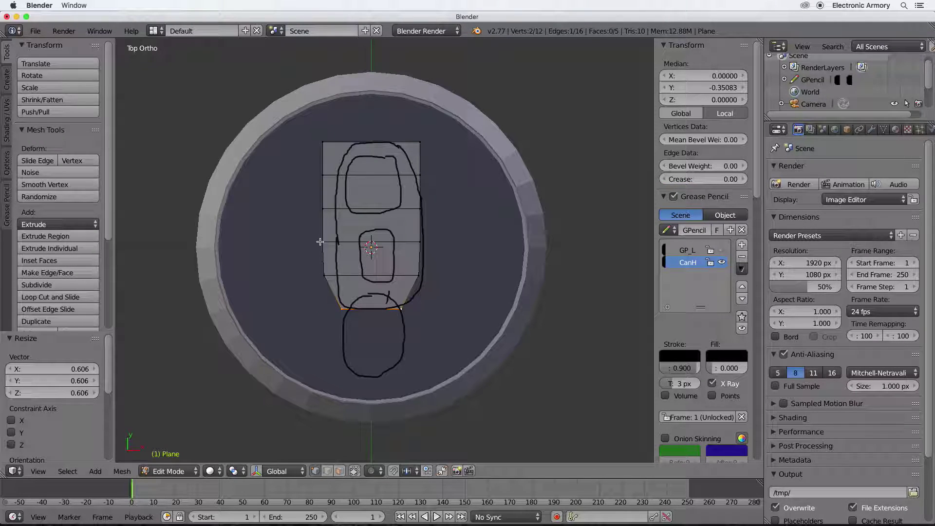
Step: Scale the second loop cut from the top to about 0.988 and the topmost loop cut to about 0.883
right_click(323, 209)
right_click(420, 209, "shift")
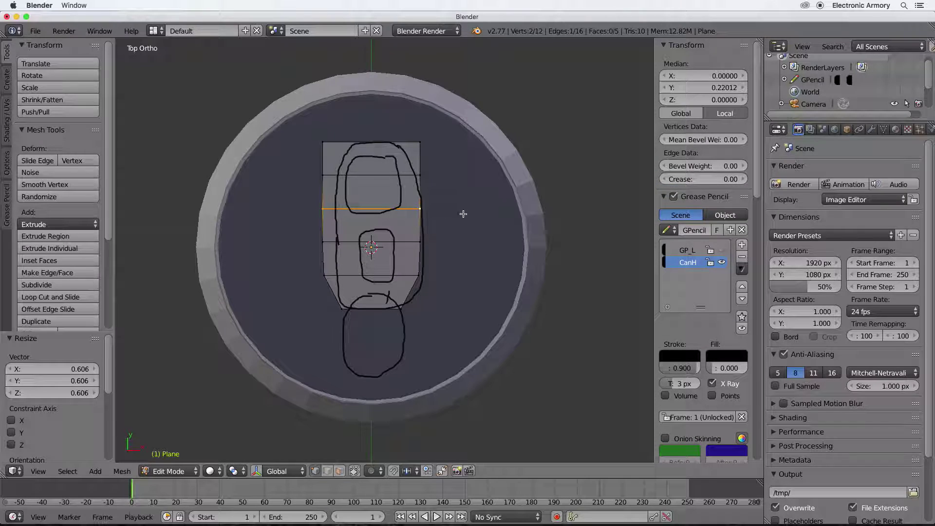
key("s")
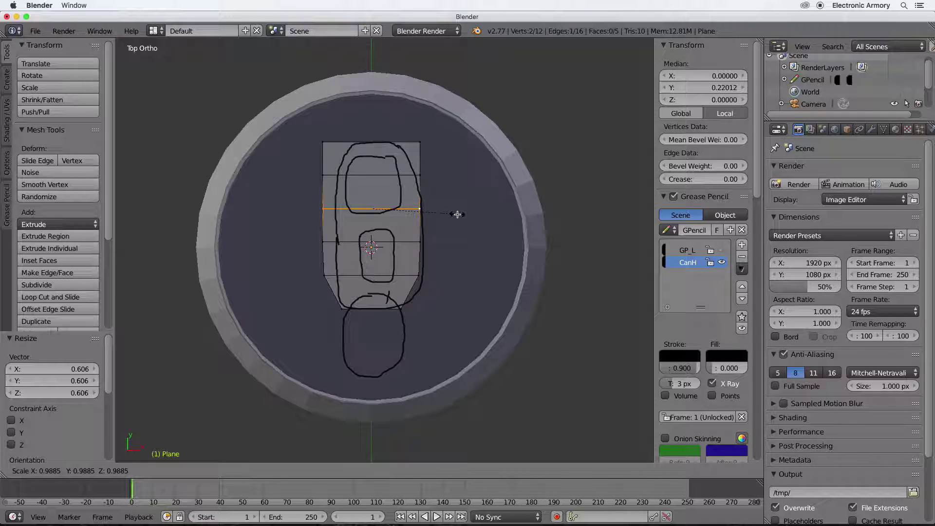
left_click(458, 213)
right_click(323, 175)
right_click(420, 175, "shift")
key("s")
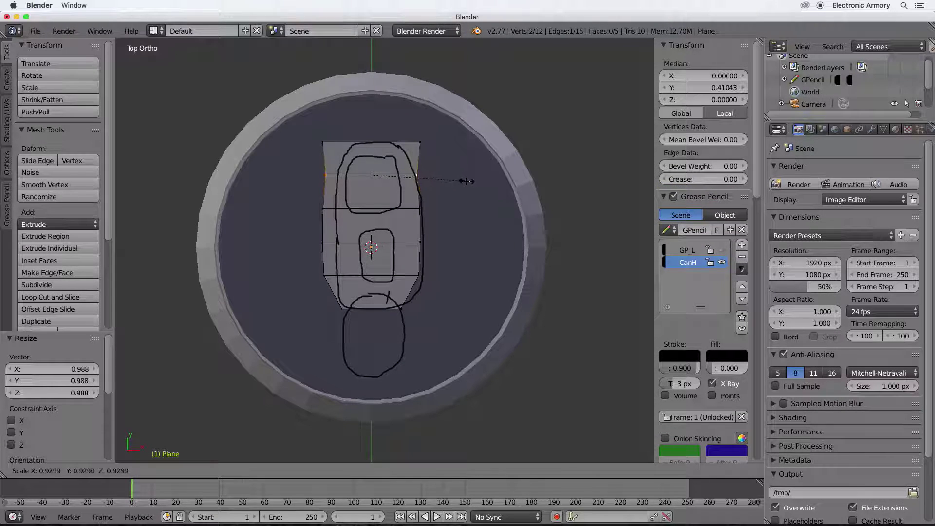
left_click(462, 179)
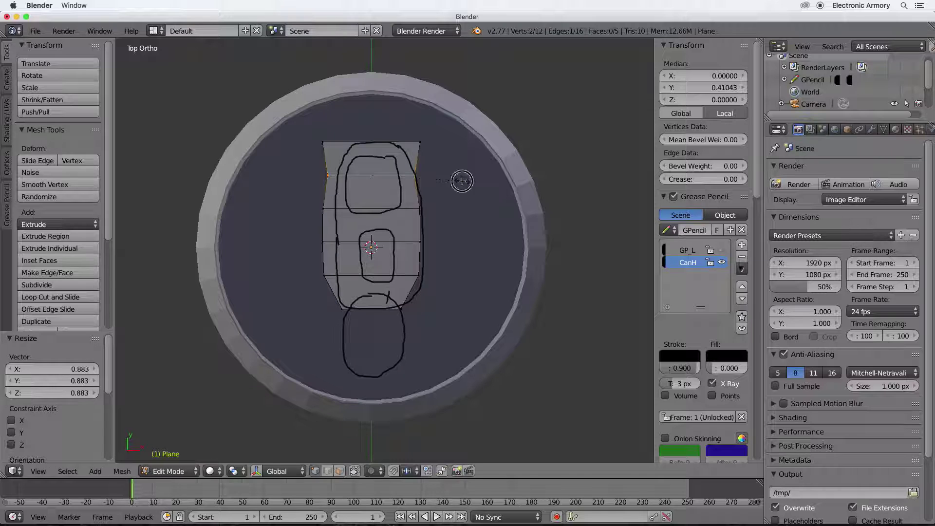
Step: Scale the plane's top edge to about 0.499 to follow the sketch's rounded upper end
right_click(324, 144)
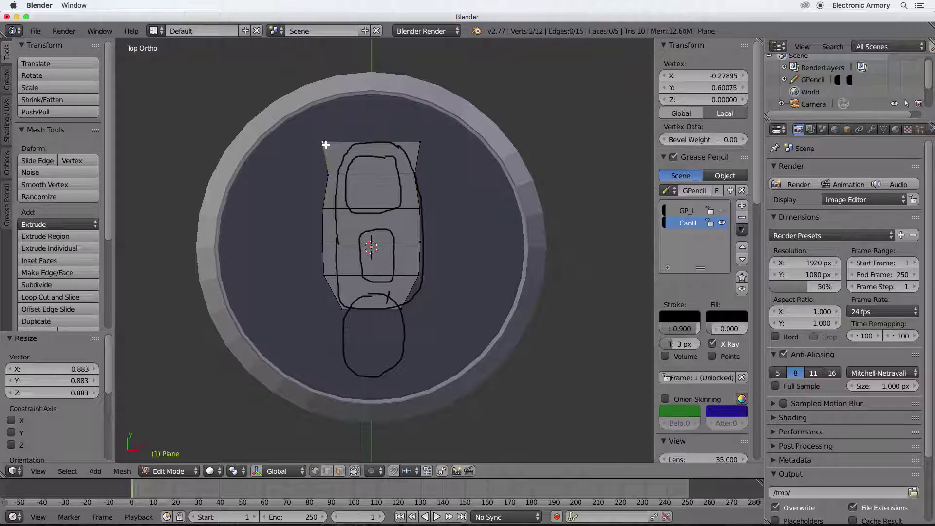
right_click(420, 143, "shift")
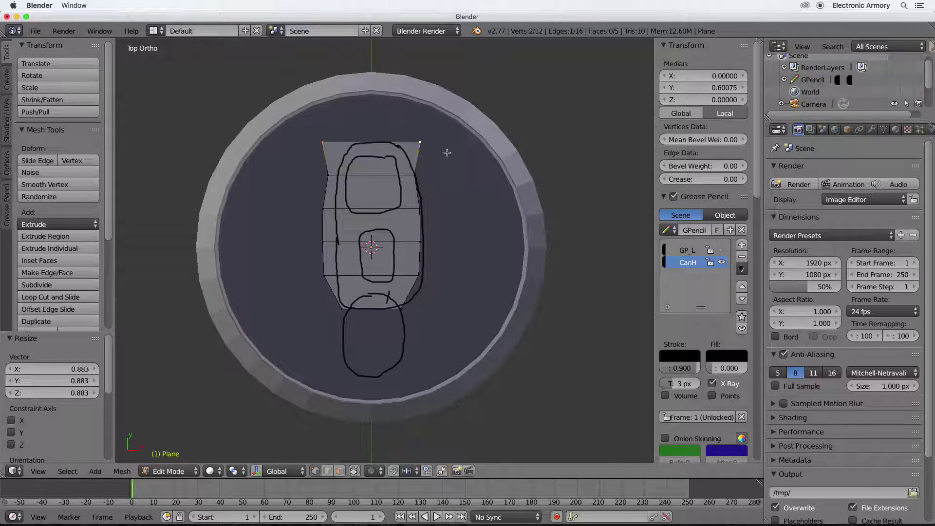
key("s")
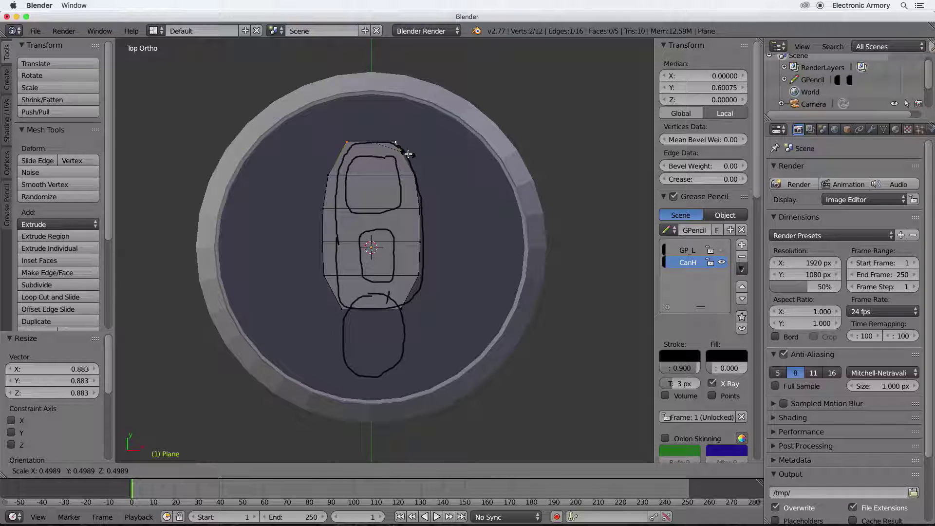
left_click(408, 154)
mouse_move(463, 238)
middle_mouse_down()
mouse_move(389, 189)
mouse_move(387, 208)
middle_mouse_up()
key("KP_7")
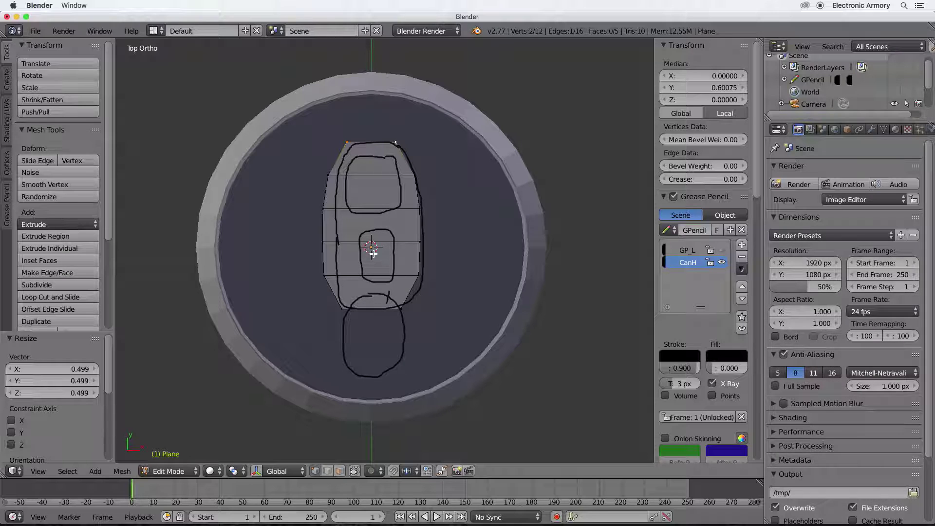
Step: Add three evenly spaced lengthwise loop cuts through the tab shape without sliding them
key("ctrl+r")
scroll(371, 224, "up", 2)
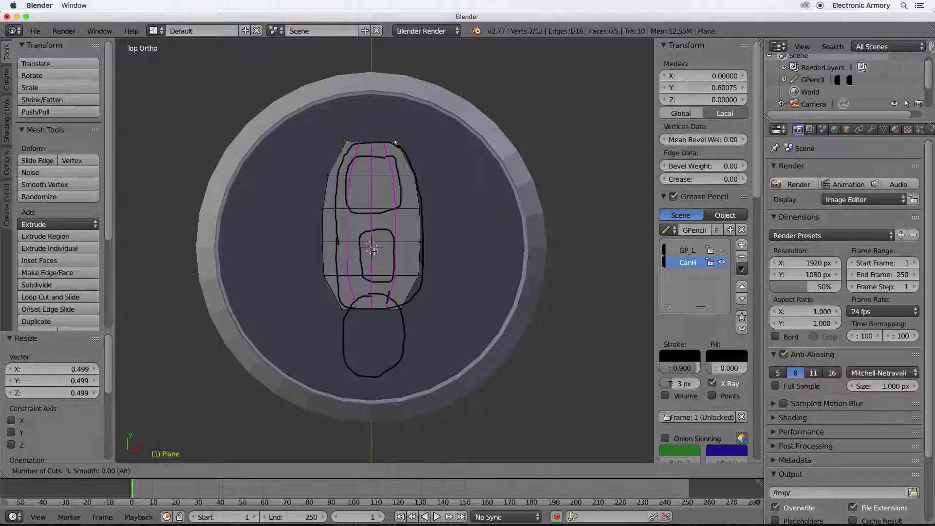
left_click(373, 250)
right_click(373, 252)
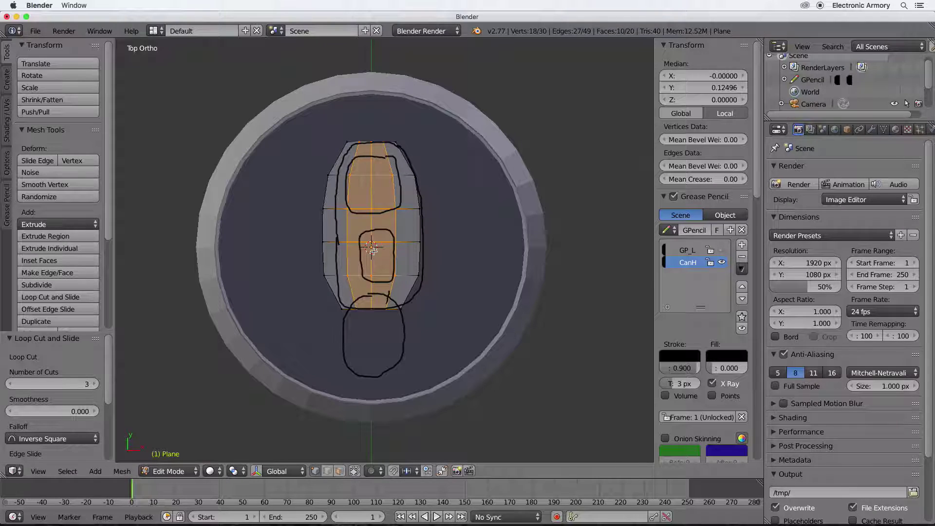
Step: Fit the inner side vertices to the upper sketched hole, scaling the topmost crosswise row's pair to about 1.111 and the next row's pair to about 0.932
right_click(349, 176)
right_click(392, 176, "shift")
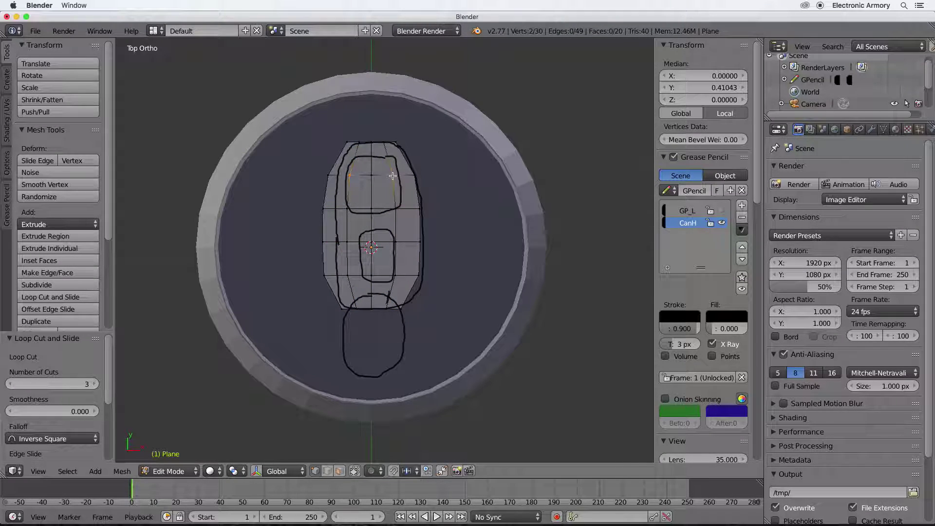
key("s")
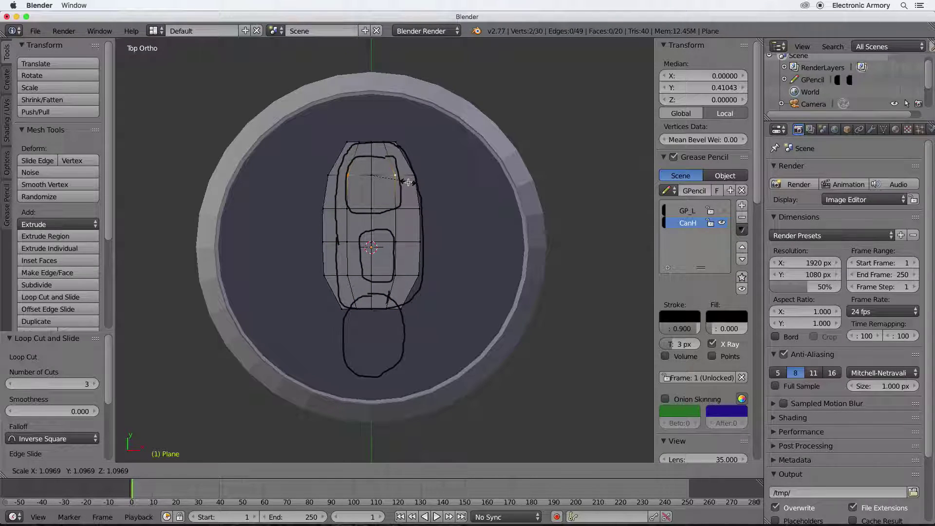
left_click(408, 182)
right_click(349, 210)
right_click(395, 210, "shift")
key("c")
key("Escape")
key("s")
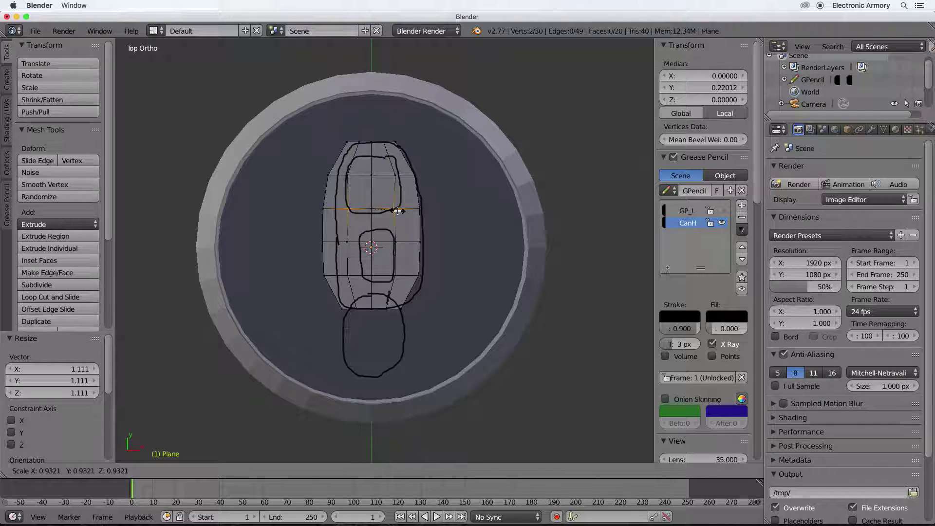
left_click(369, 209)
Step: Along the upper hole's lower edge, move the centre vertex about -0.025 along Y and its two inner neighbours about -0.008
right_click(370, 208)
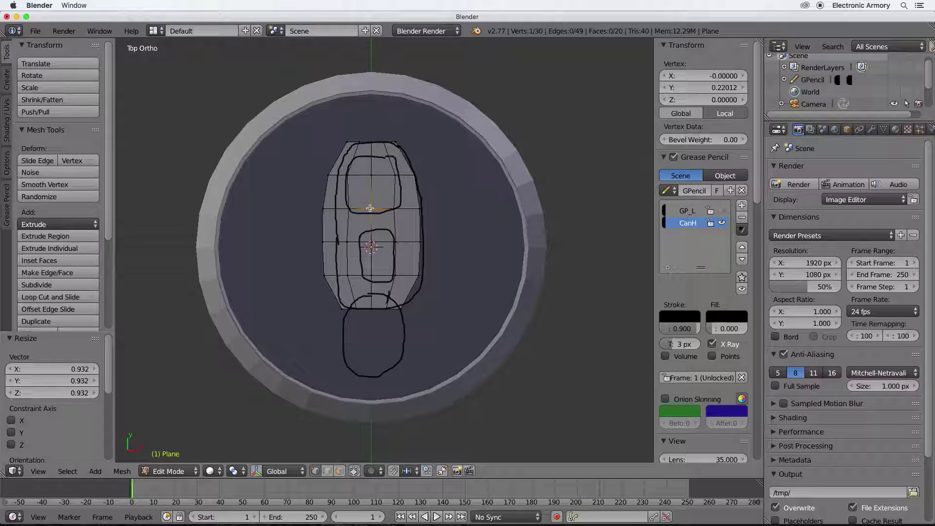
key("g")
key("y")
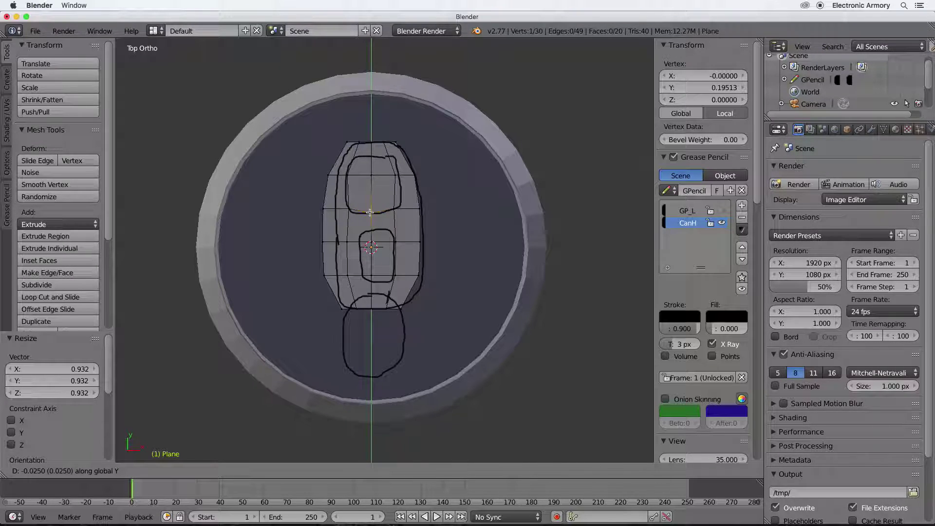
left_click(370, 213)
right_click(397, 209, "shift")
key("g")
key("y")
left_click(396, 212)
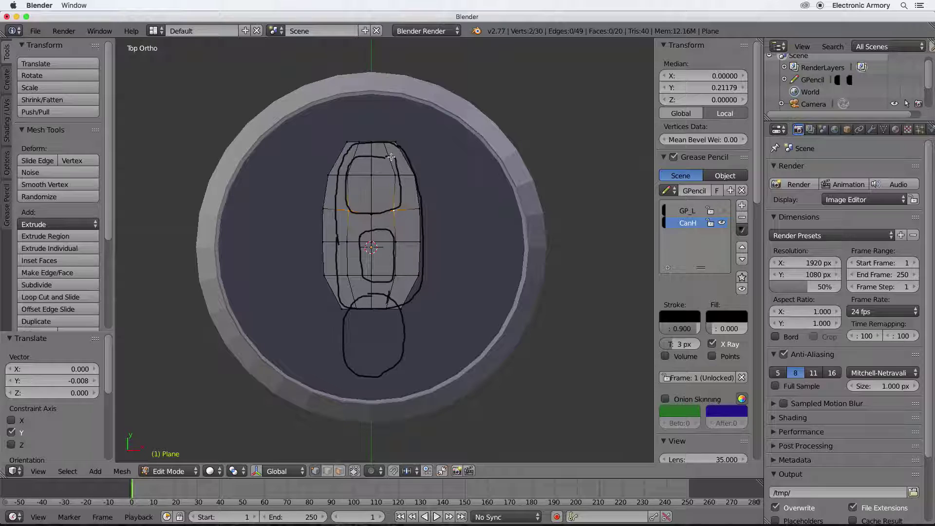
Step: Add a crosswise loop cut along the upper hole's top edge and scale its two inner side vertices to about 0.978
key("ctrl+r")
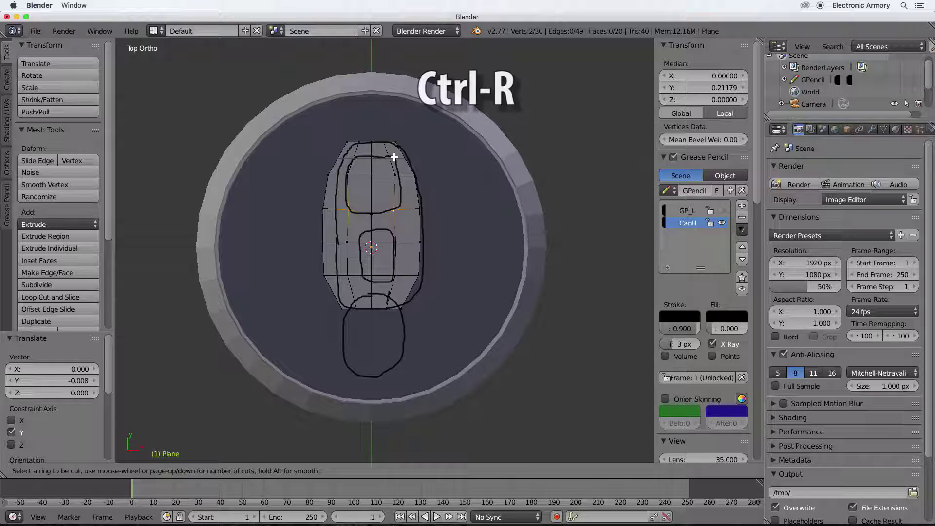
left_click(395, 157)
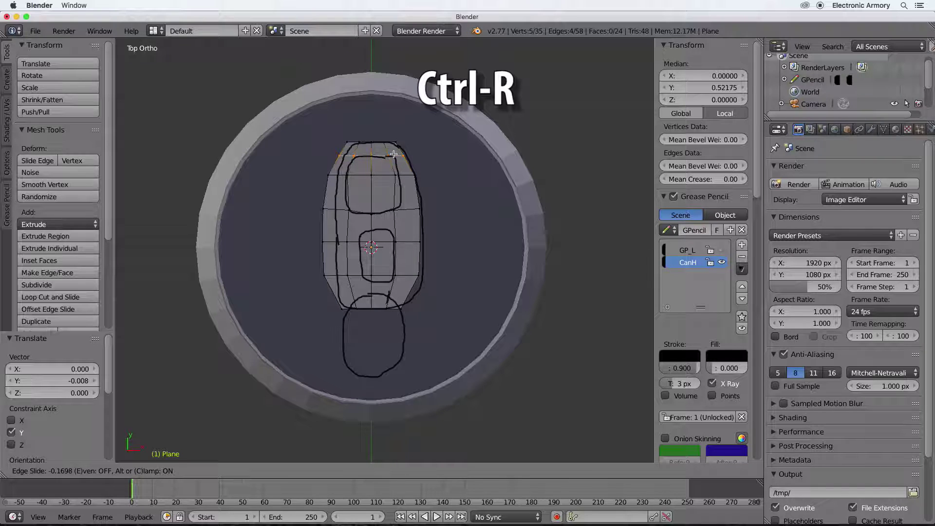
left_click(395, 156)
right_click(388, 157)
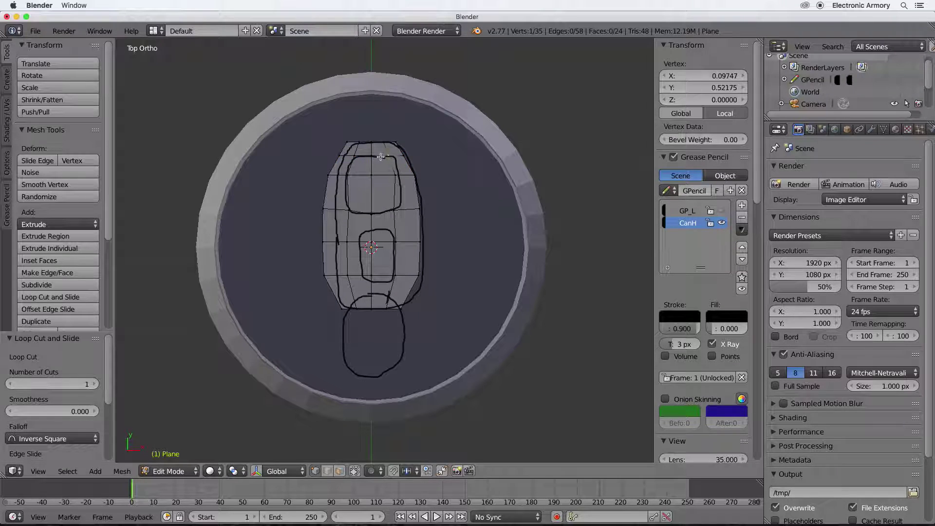
right_click(354, 156, "shift")
key("s")
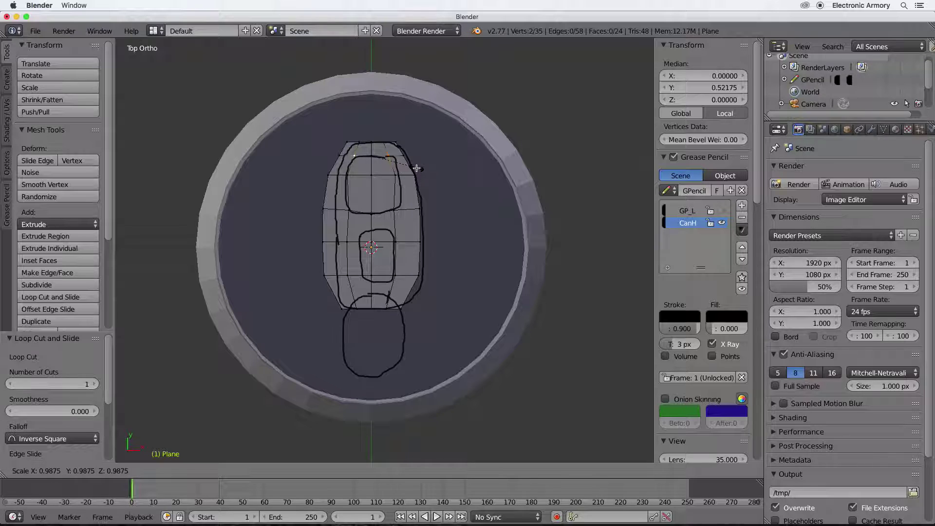
left_click(413, 170)
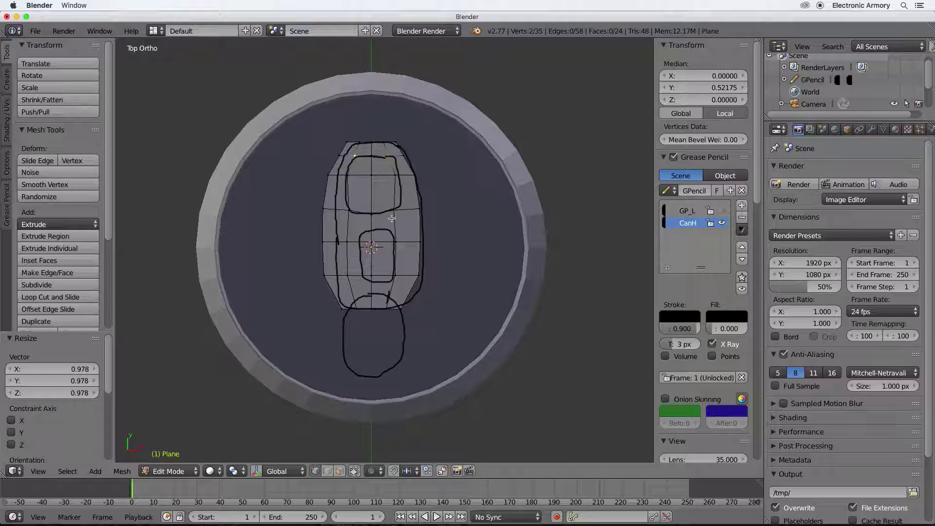
Step: Add a crosswise loop cut along the lower sketched hole's top edge, using the Even slide option to keep the row straight
key("ctrl+r")
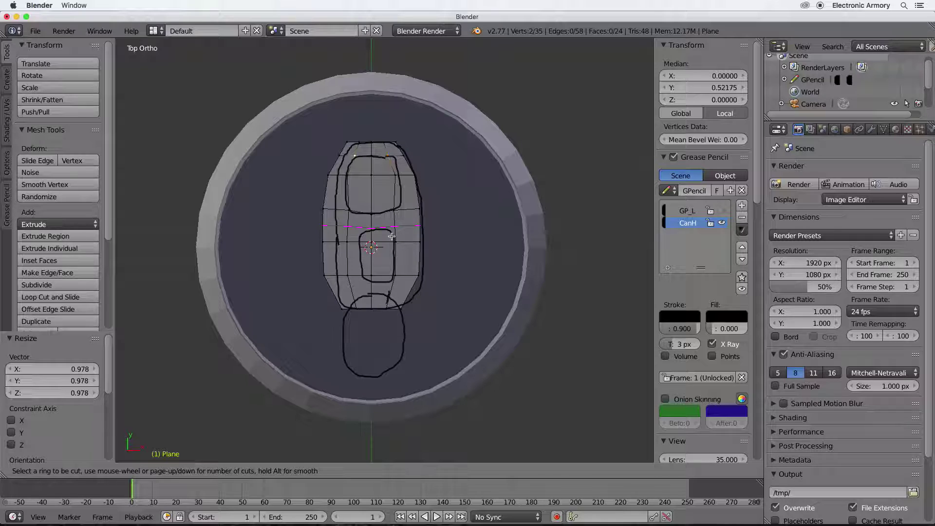
left_click(392, 236)
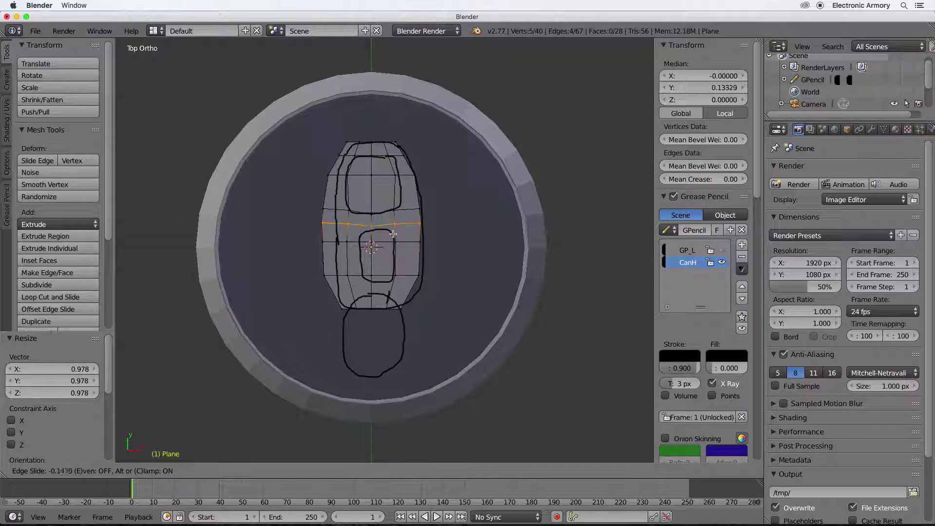
key("e")
key("f")
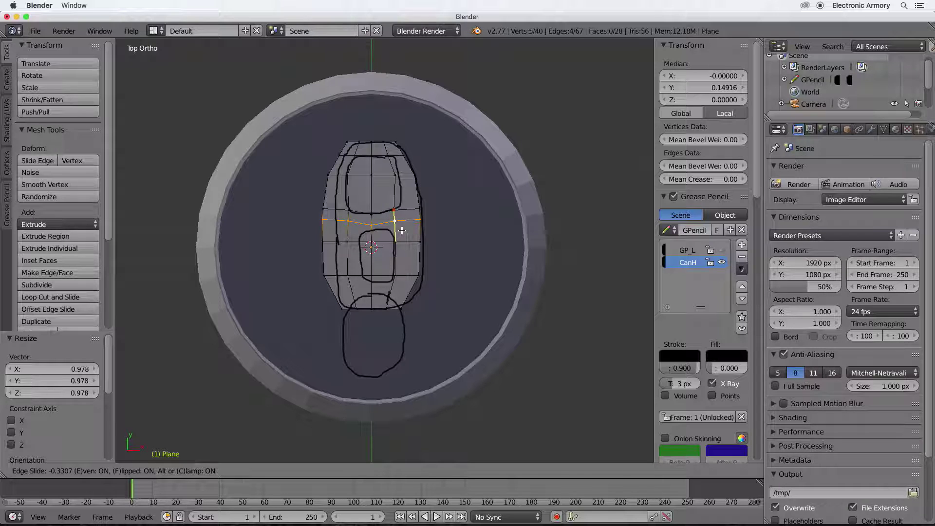
key("f")
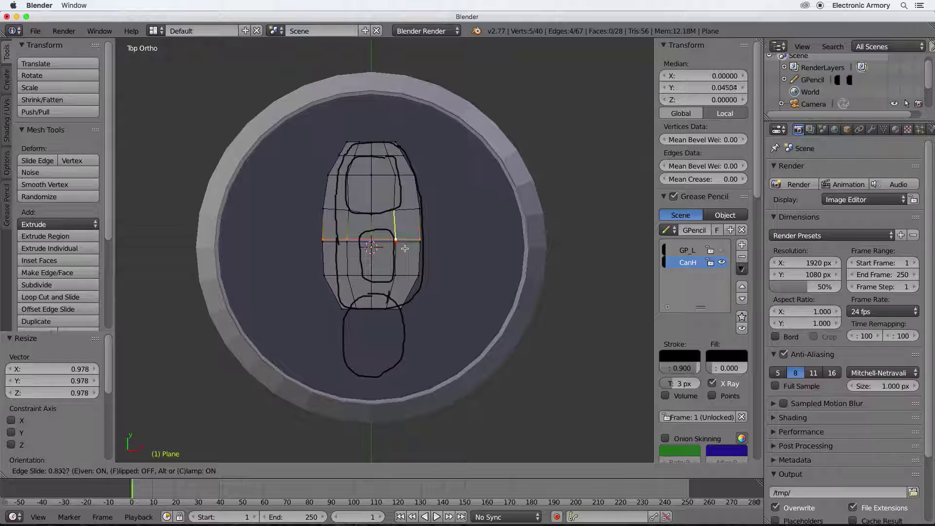
key("f")
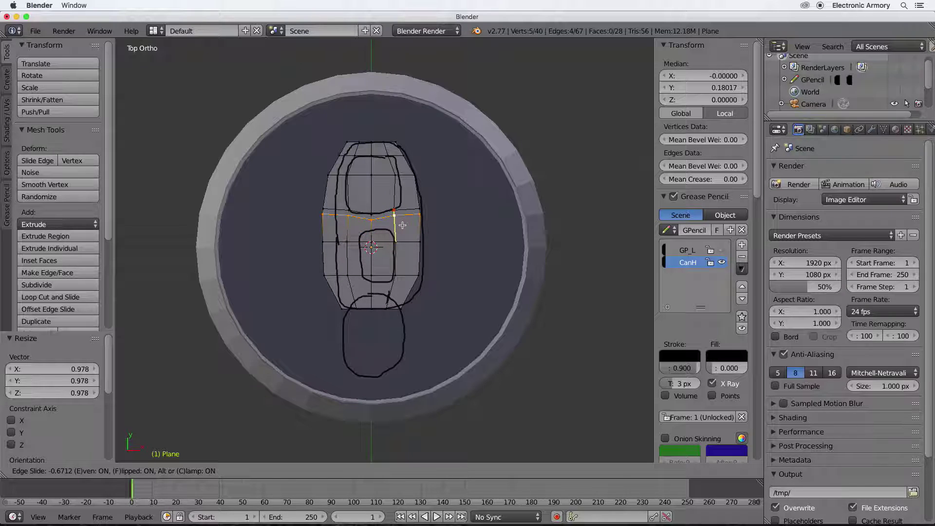
key("e")
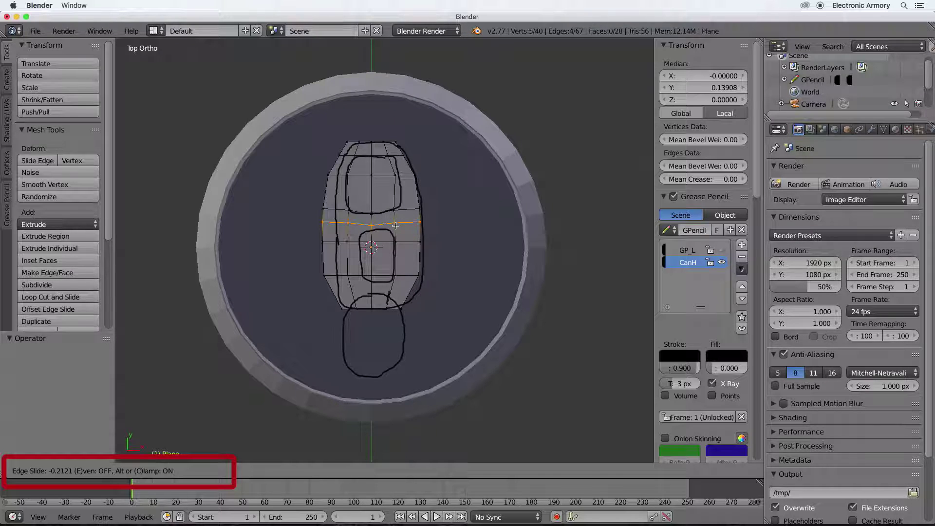
key("e")
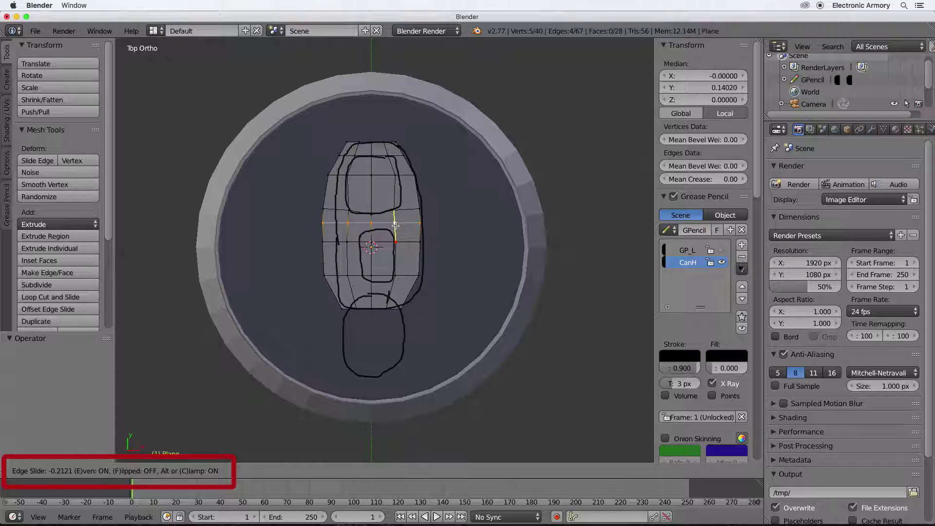
key("f")
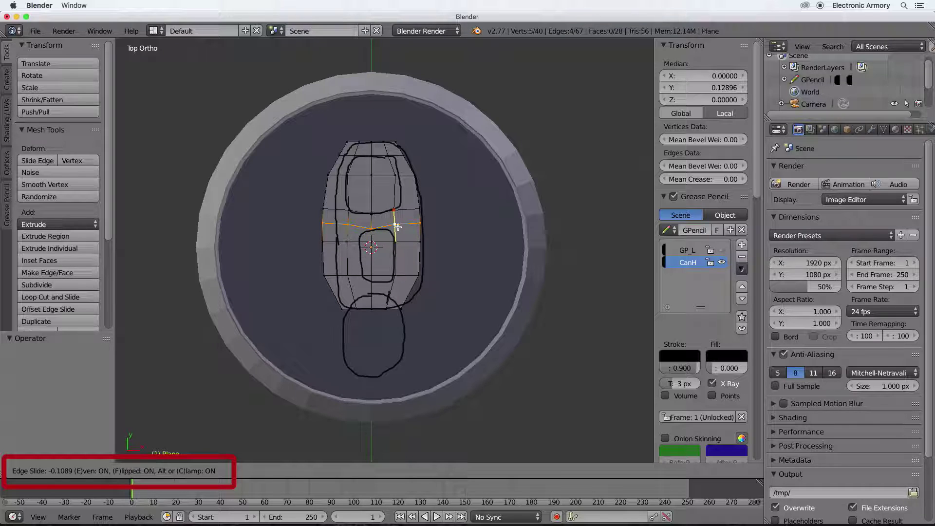
key("f")
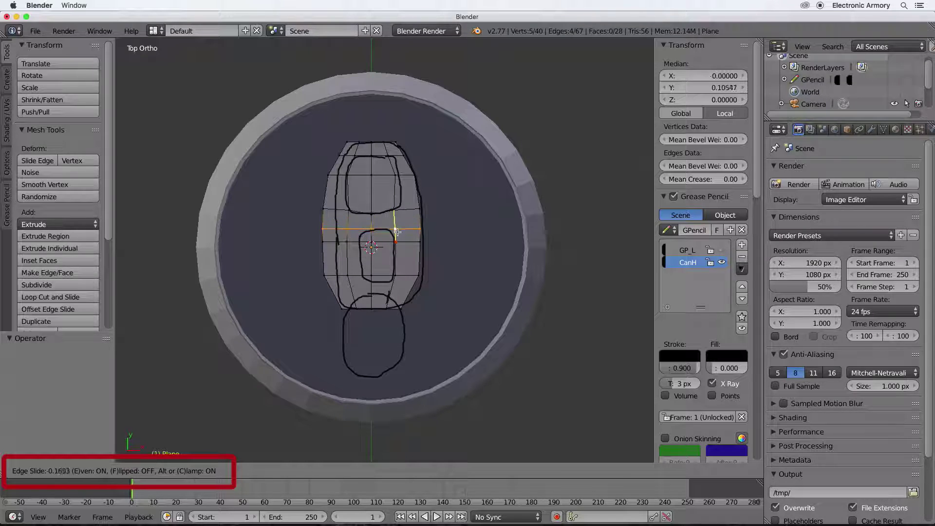
left_click(398, 232)
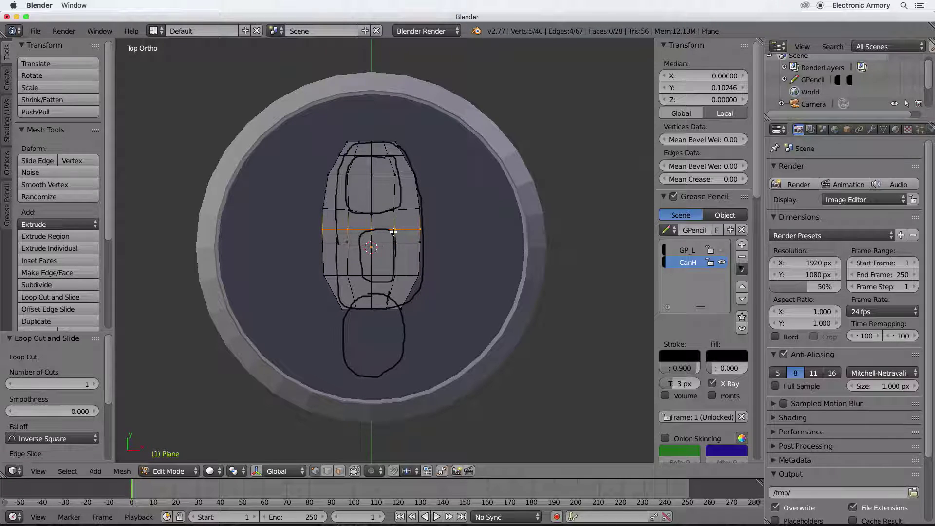
Step: Scale the new row's two inner side vertices to about 0.730 and the next row's inner pair below to about 0.713
key("a")
right_click(397, 231)
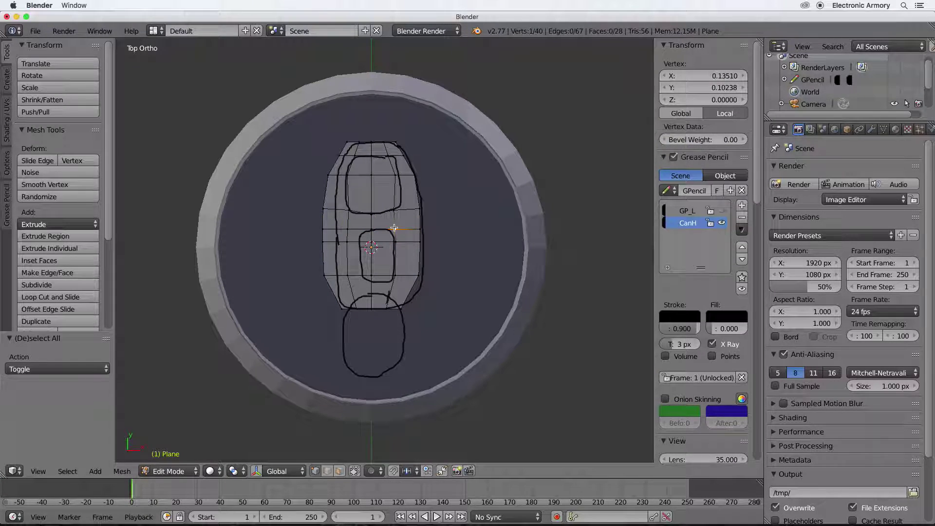
key("s")
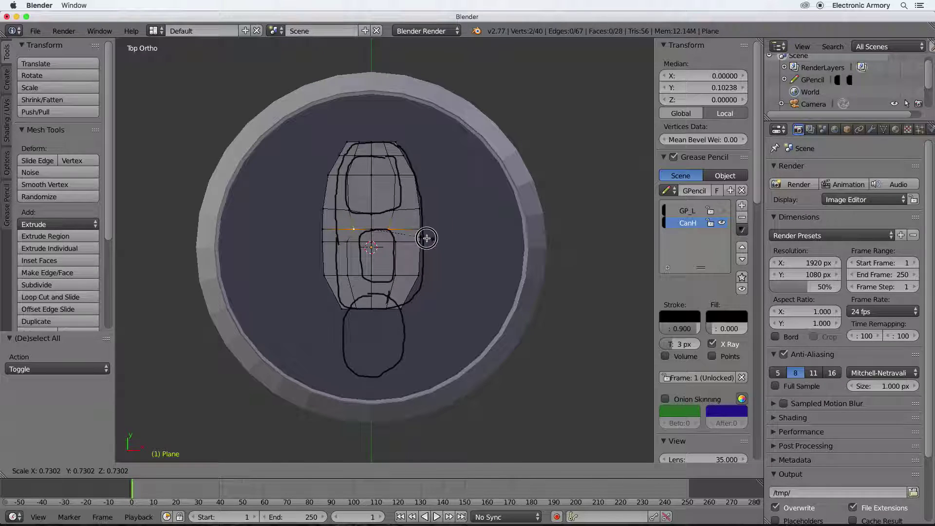
left_click(428, 237)
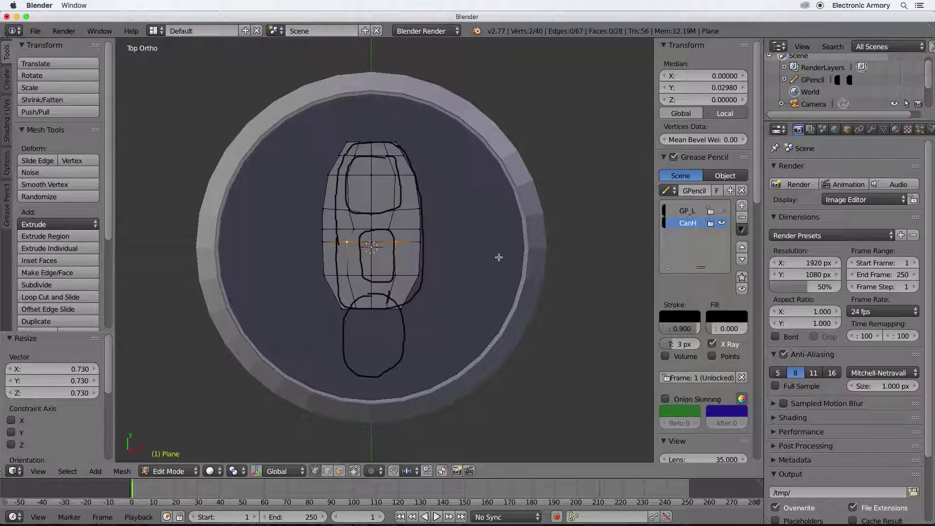
key("s")
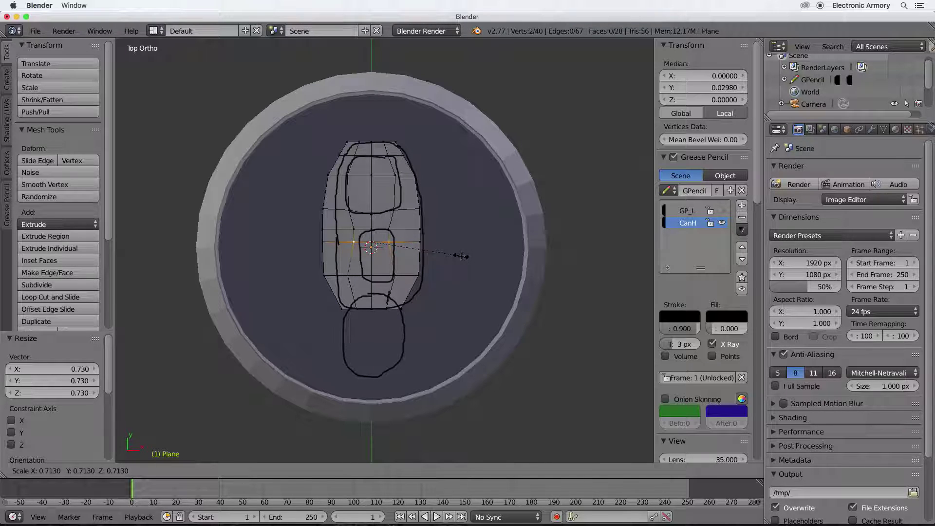
left_click(458, 255)
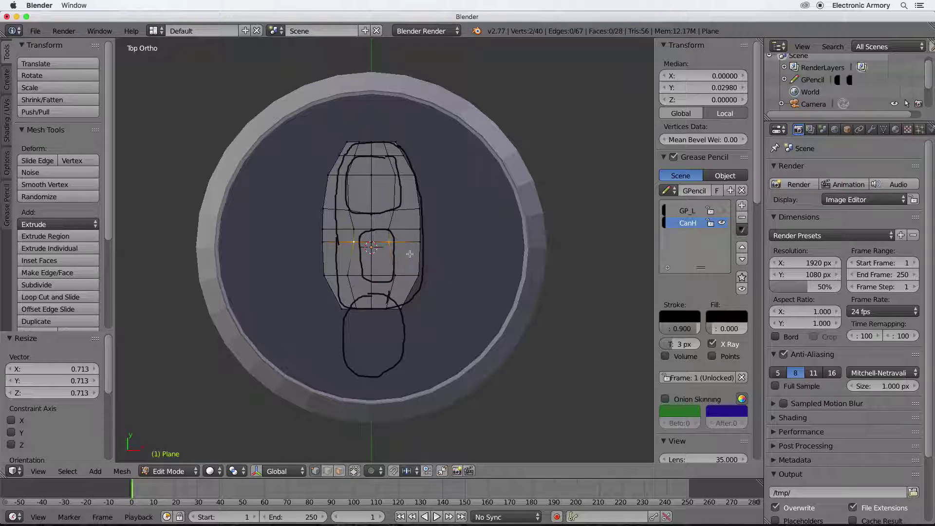
Step: Sketch a centred grease pencil outline for the lower hole and scale the inner vertex pair at its top edge to about 0.873
mouse_move(352, 267)
left_mouse_down()
mouse_move(382, 280)
mouse_move(384, 222)
mouse_move(369, 238)
left_mouse_up()
key("g")
left_click(384, 230)
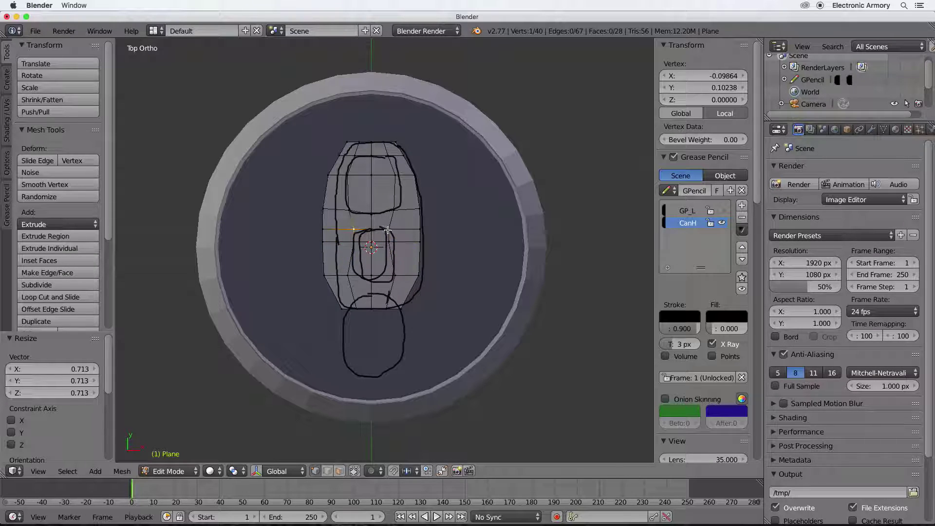
key("s")
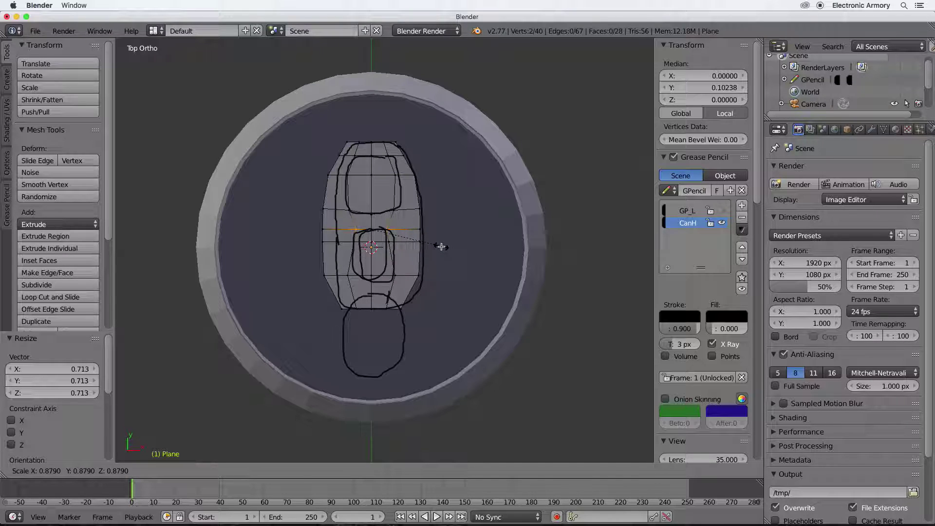
left_click(441, 246)
Step: Along the lower hole's bottom edge, scale the inner vertex pair to about 0.685 and move the centre vertex about -0.042 along Y
right_click(351, 276)
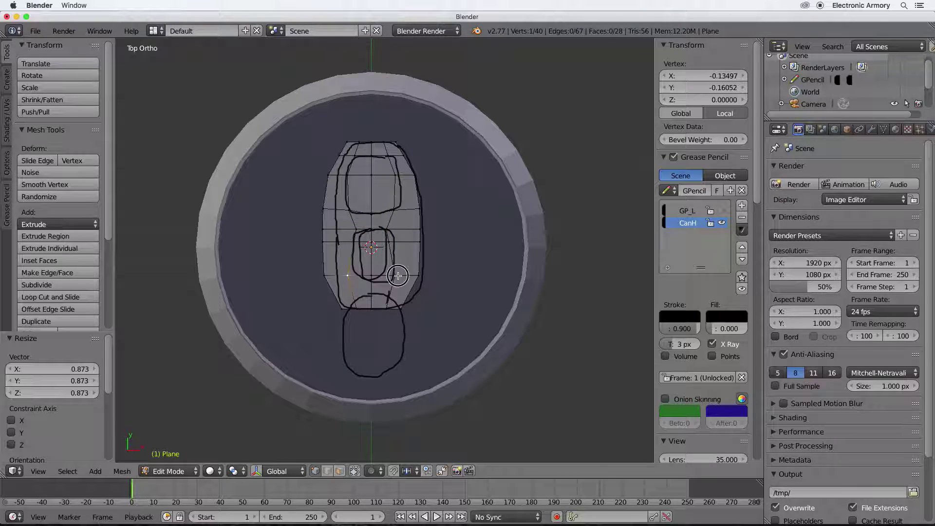
right_click(395, 276, "shift")
key("s")
left_click(434, 276)
right_click(380, 276)
key("g")
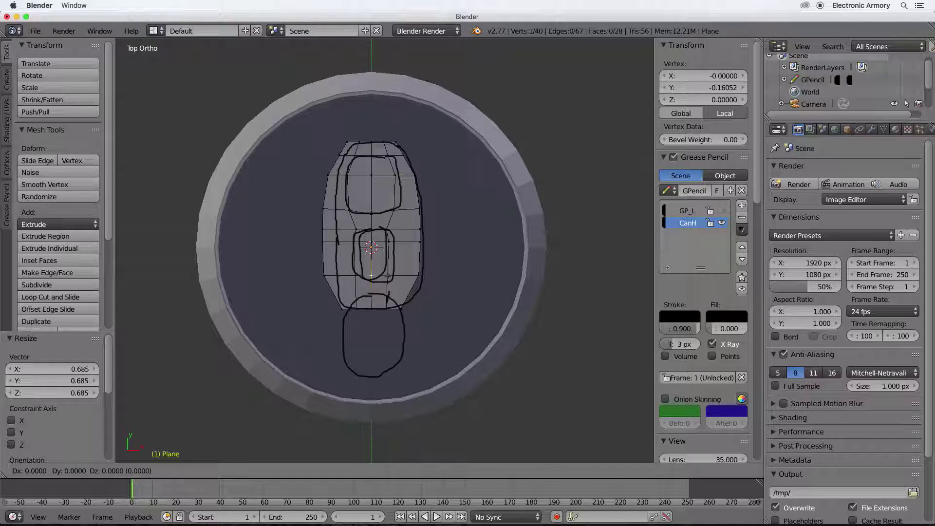
key("y")
left_click(387, 284)
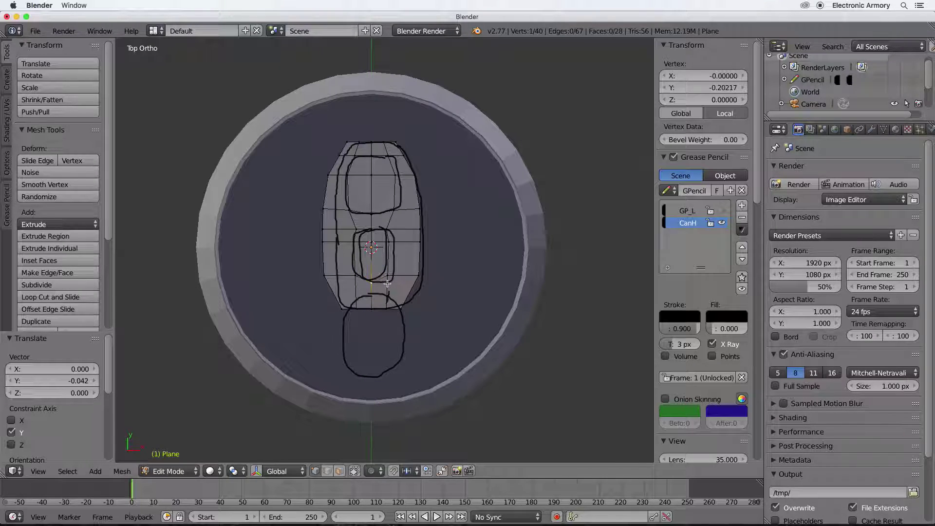
Step: Hide the CanH grease pencil layer and move the centre vertex of the lower hole's top edge about 0.022 along Y
left_click(722, 223)
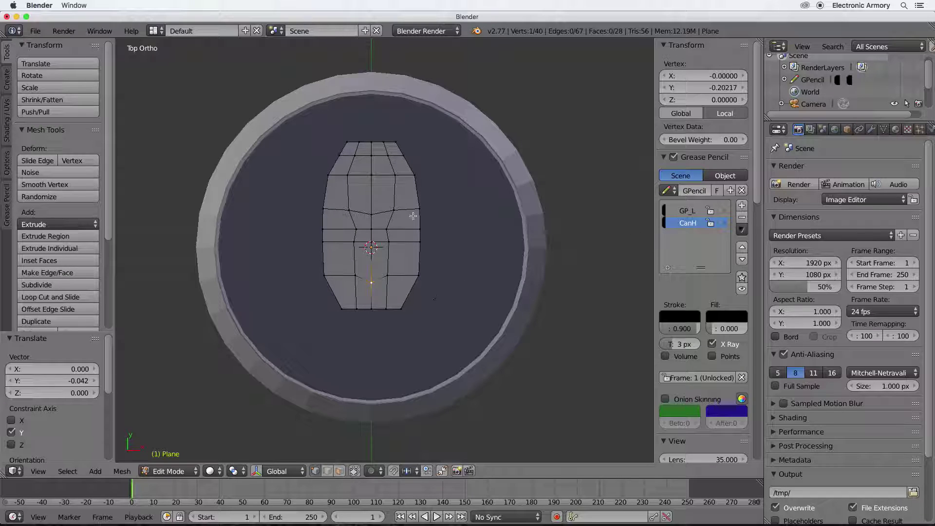
right_click(372, 230)
key("g")
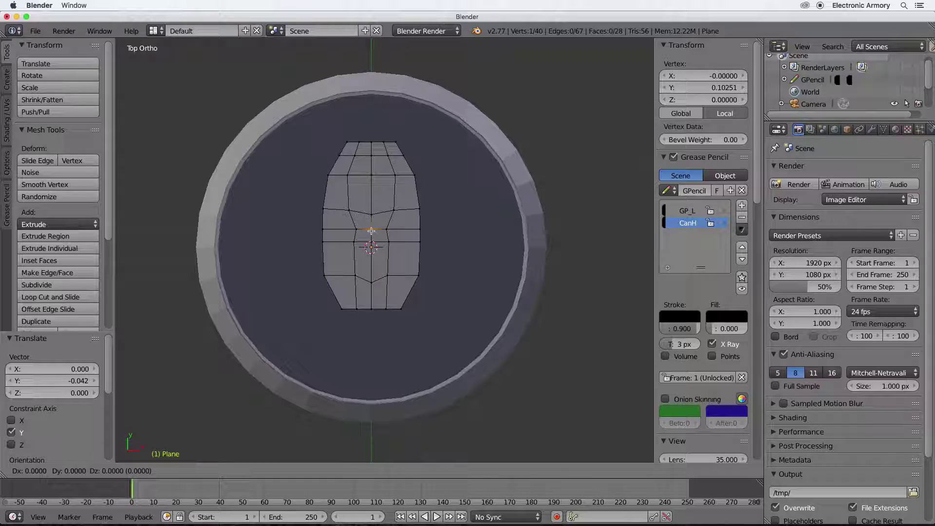
key("y")
left_click(372, 226)
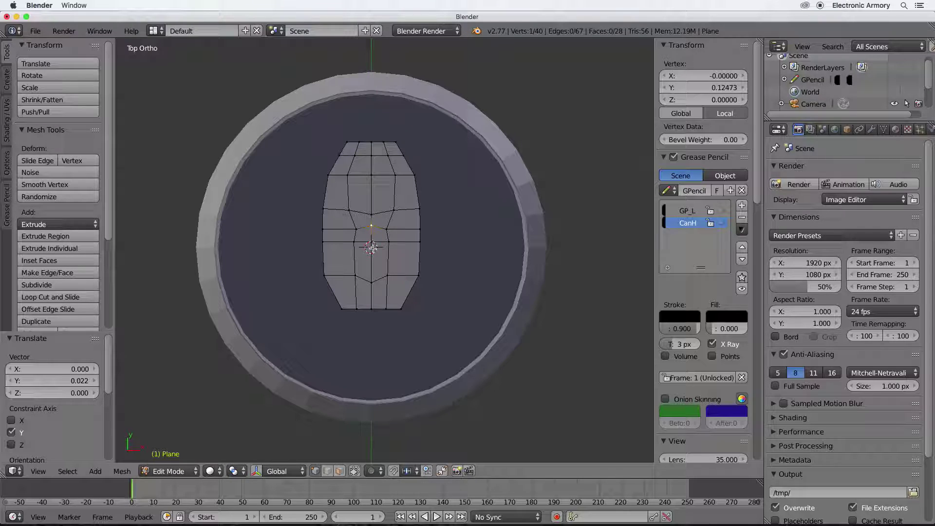
Step: In face select mode, delete the four faces inside the lower hole of the tab
left_click(340, 471)
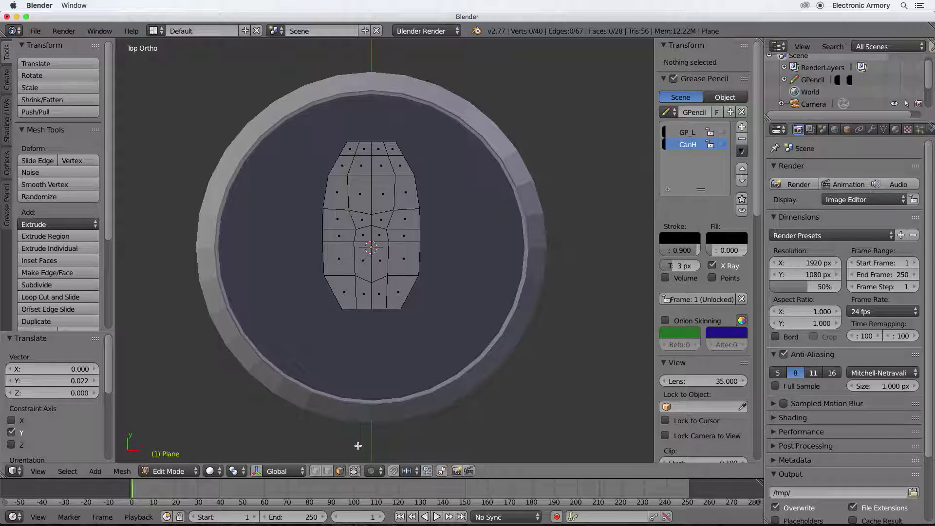
right_click(363, 266)
right_click(378, 263, "shift")
right_click(371, 239, "shift")
key("x")
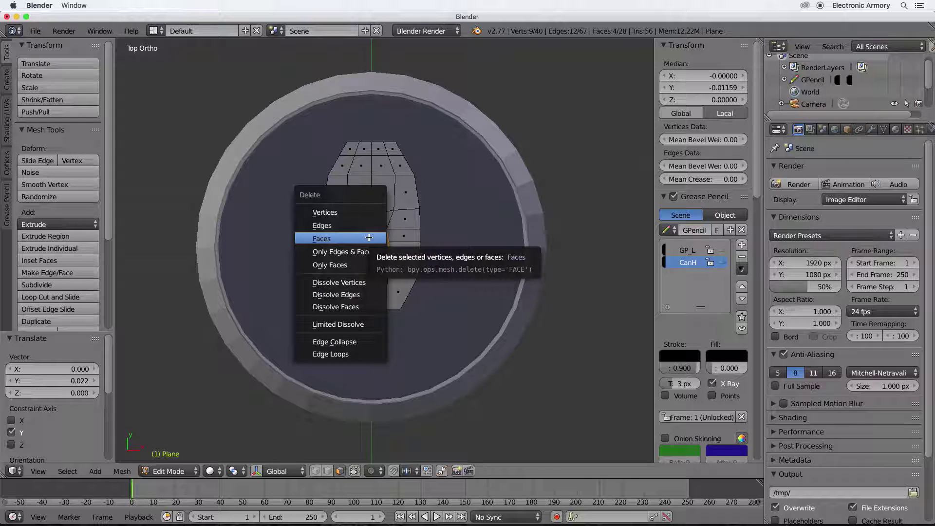
left_click(369, 238)
Step: Delete the four faces inside the upper hole of the tab
right_click(360, 194)
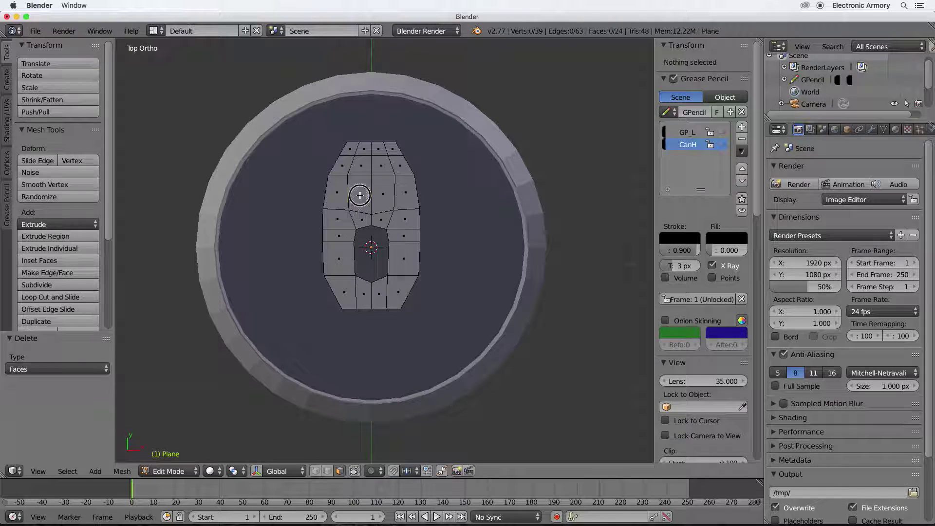
right_click(362, 168, "shift")
right_click(381, 166, "shift")
right_click(383, 194, "shift")
key("x")
left_click(406, 209)
Step: In Object Mode, raise the pull tab above the lid by about 0.058 along Z and lower it by about 0.027
middle_click_drag(406, 209, 372, 241)
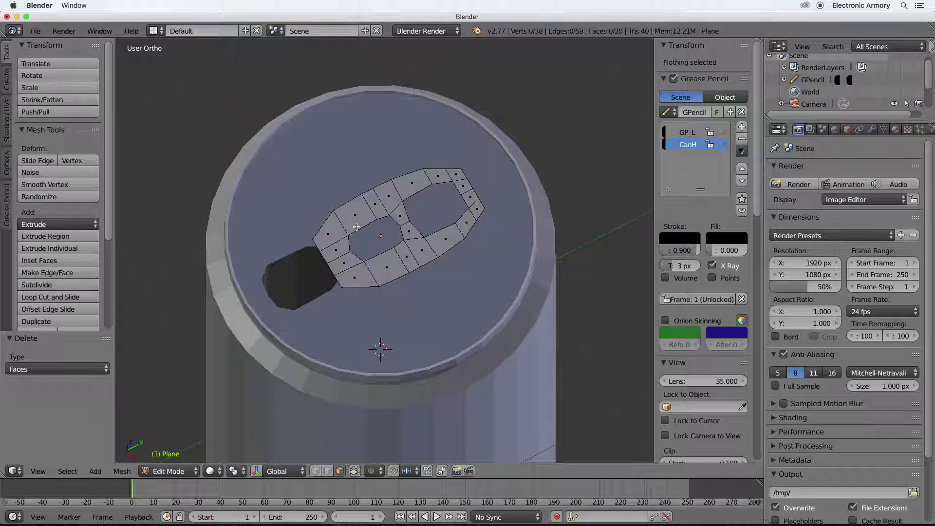
middle_click_drag(357, 227, 397, 248)
key("Tab")
scroll(428, 233, "up", 3)
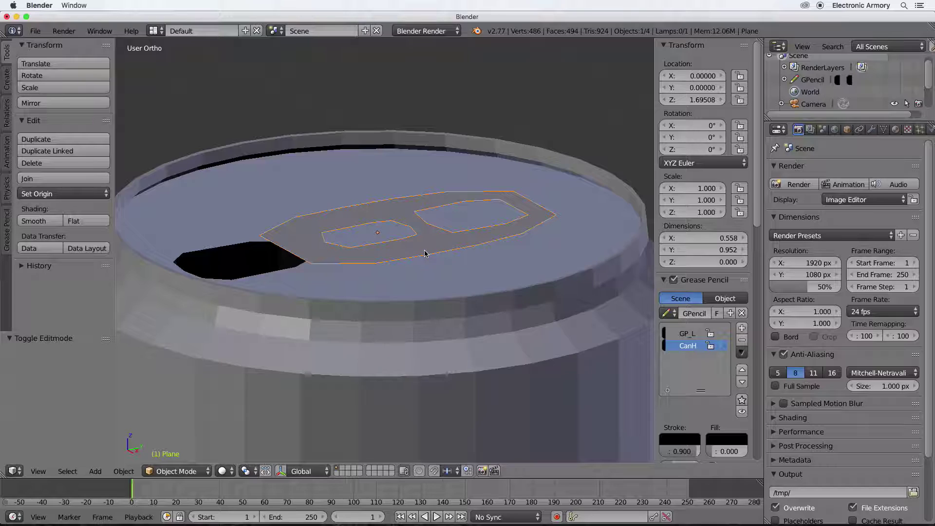
key("g")
key("z")
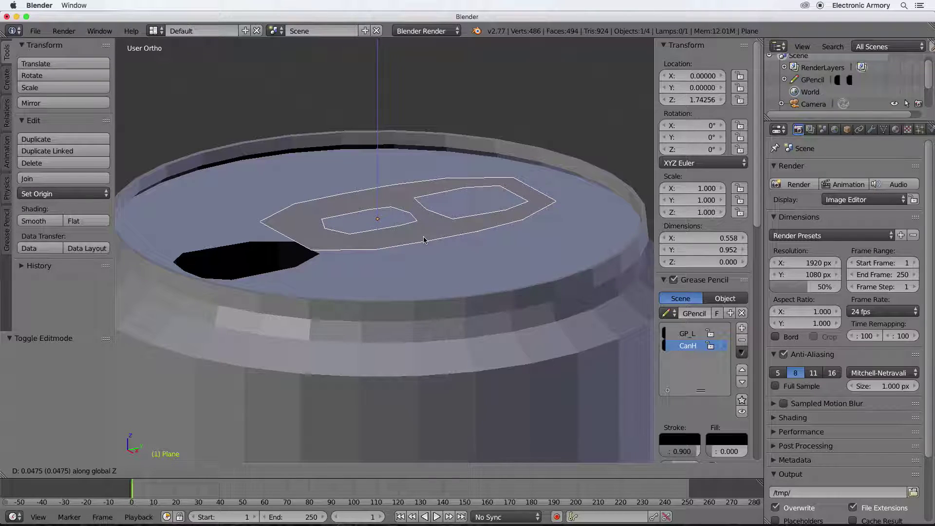
left_click(424, 238)
mouse_move(444, 265)
middle_mouse_down()
mouse_move(424, 243)
mouse_move(411, 254)
mouse_move(437, 258)
middle_mouse_up()
key("g")
key("z")
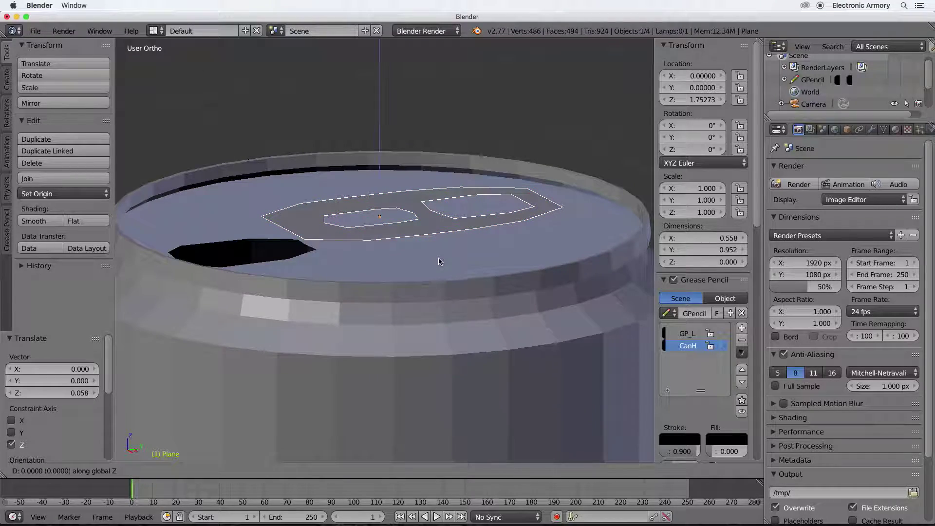
left_click(438, 264)
Step: Select the can's cylinder body instead of the pull tab
scroll(434, 269, "up", 3)
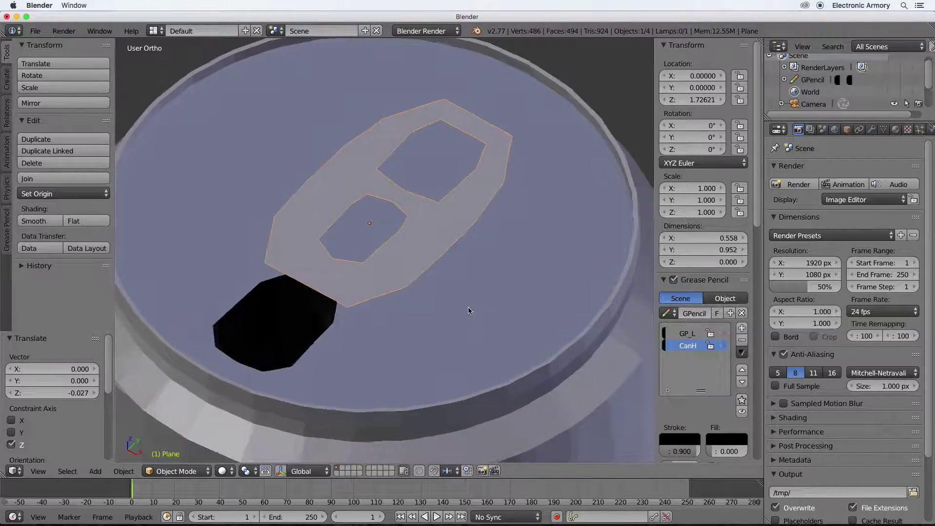
scroll(487, 305, "down", 2)
scroll(491, 305, "down", 3)
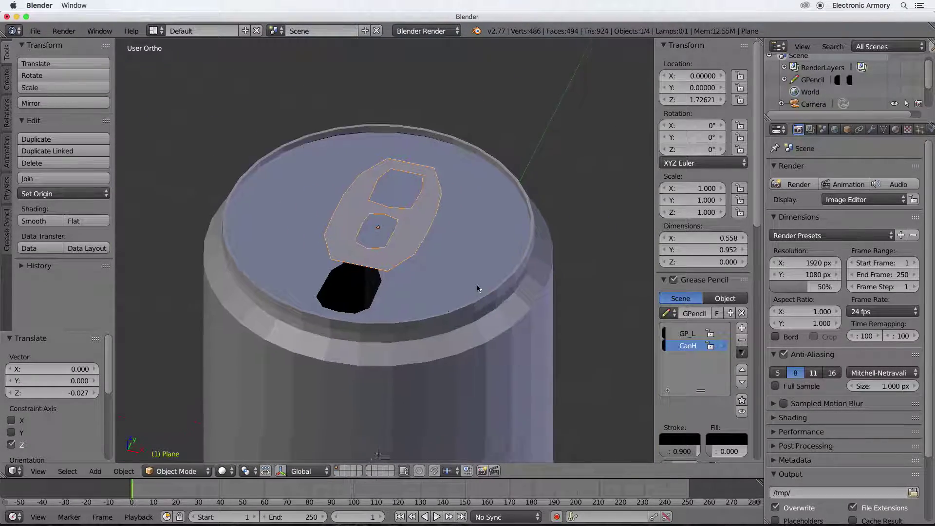
middle_click_drag(477, 288, 505, 250, "shift")
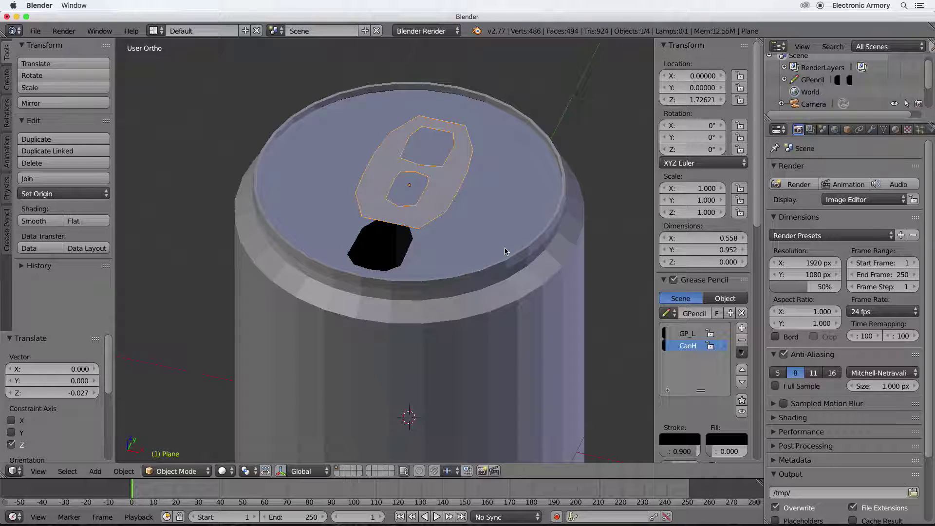
right_click(488, 299)
right_click(432, 206)
right_click(461, 295)
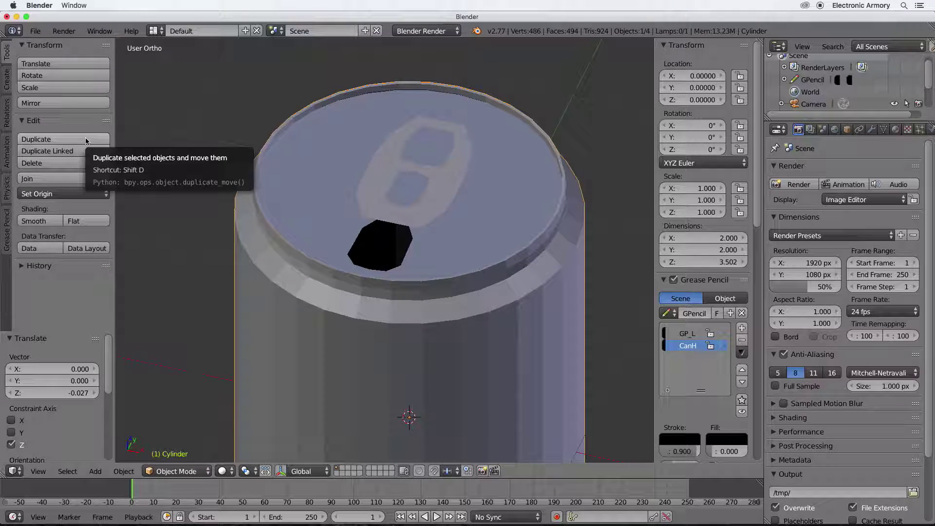
key("t")
key("t")
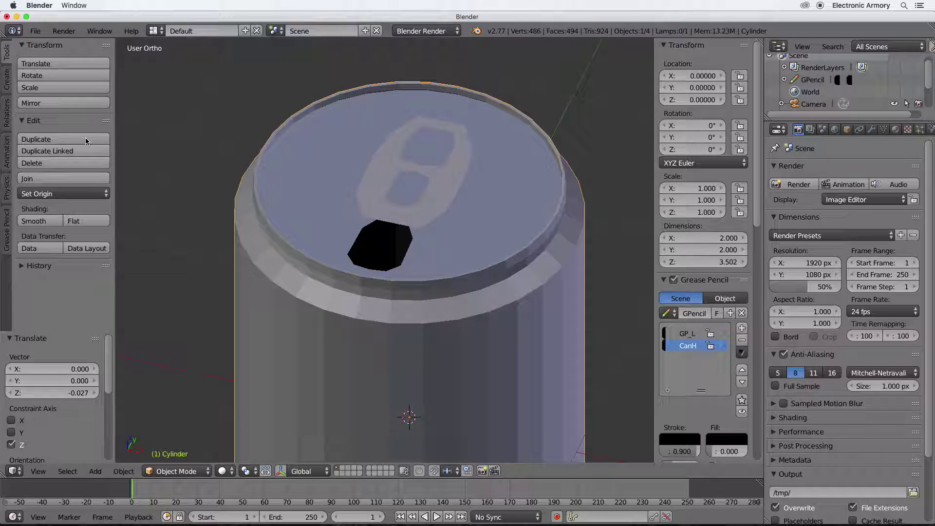
Step: Apply smooth shading to the can's cylinder body and to the pull tab
left_click(33, 222)
mouse_move(341, 316)
middle_mouse_down()
mouse_move(298, 324)
mouse_move(362, 312)
mouse_move(271, 322)
mouse_move(255, 307)
mouse_move(272, 350)
mouse_move(255, 351)
middle_mouse_up()
right_click(366, 213)
left_click(34, 221)
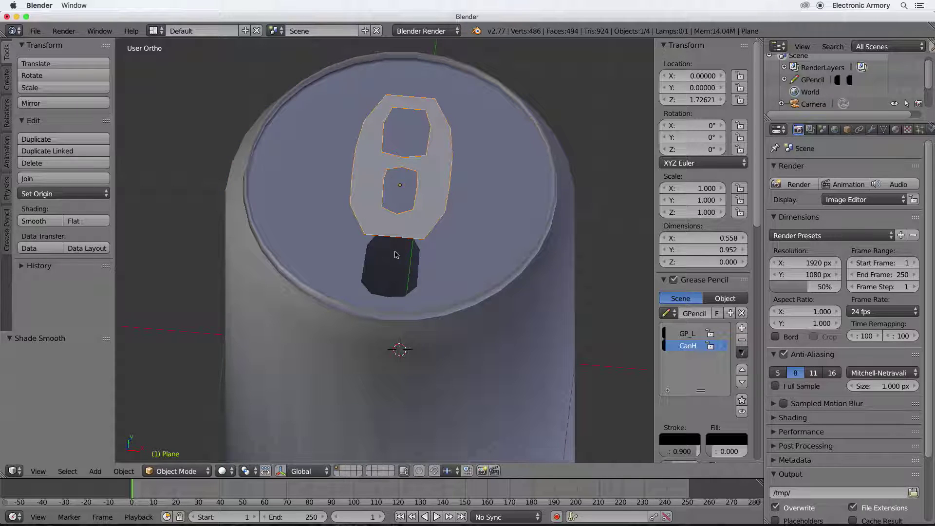
middle_click_drag(424, 275, 398, 255)
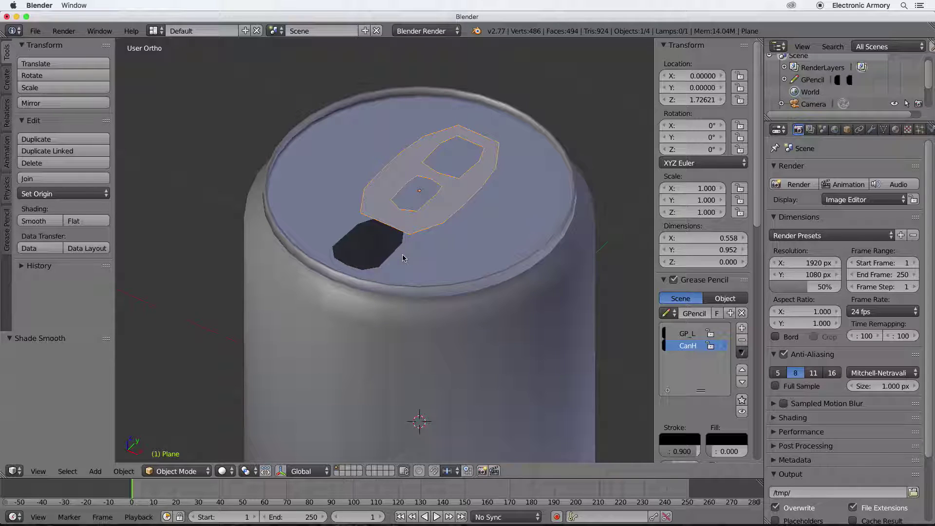
Step: Add a Subdivision Surface modifier to the pull tab plane
left_click(872, 130)
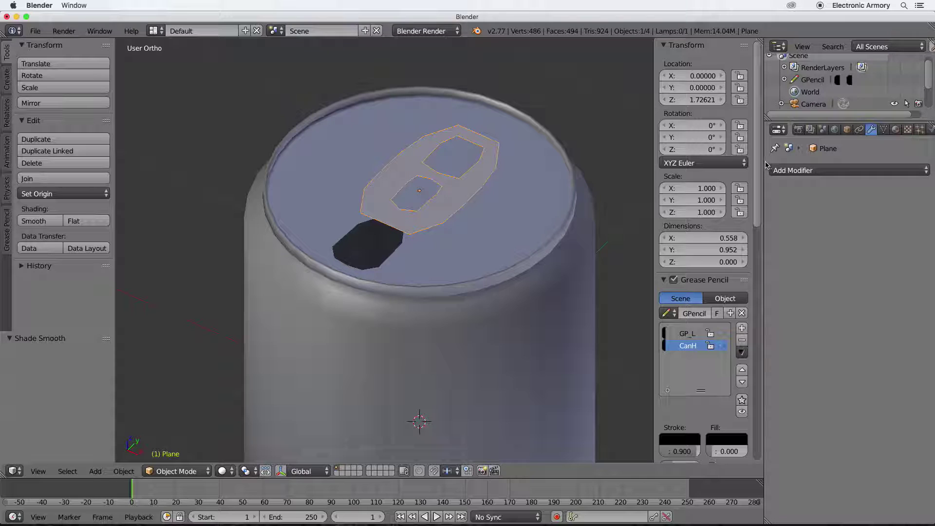
left_click_drag(764, 159, 805, 159)
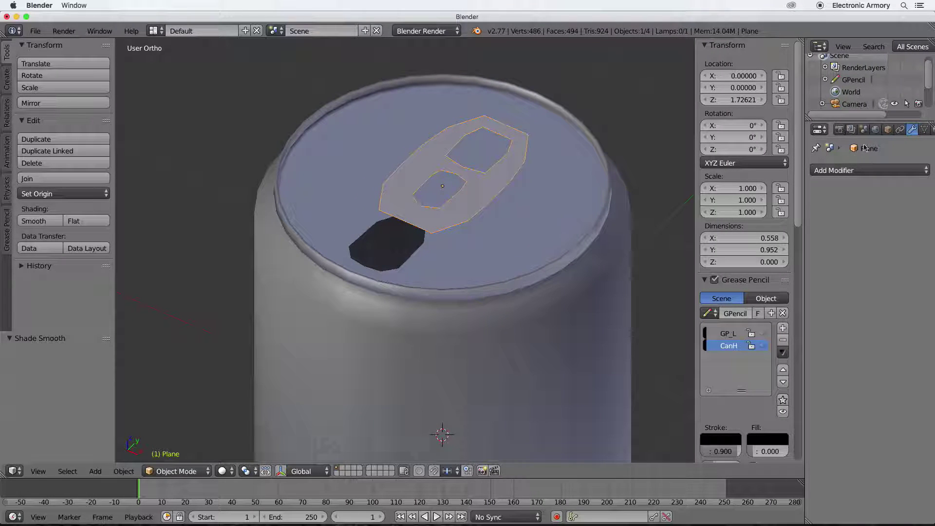
middle_click_drag(546, 205, 564, 189)
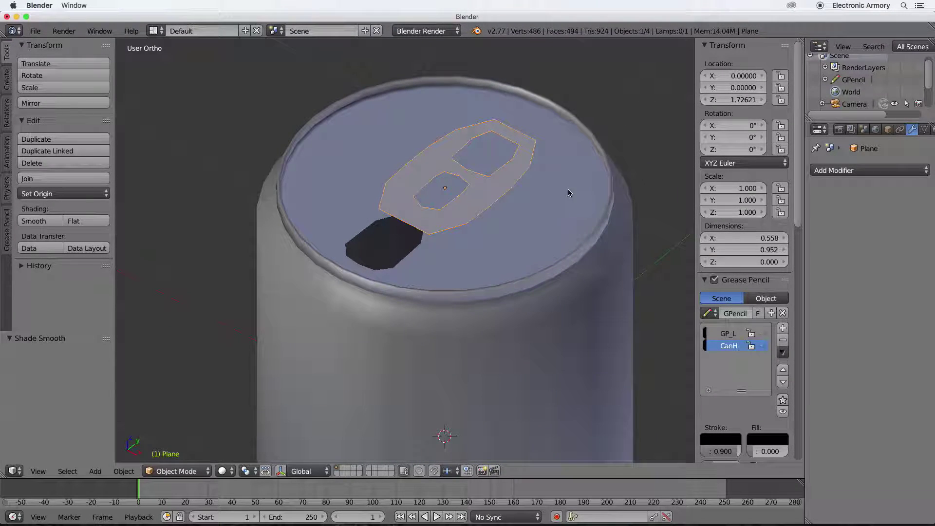
scroll(880, 132, "down", 5)
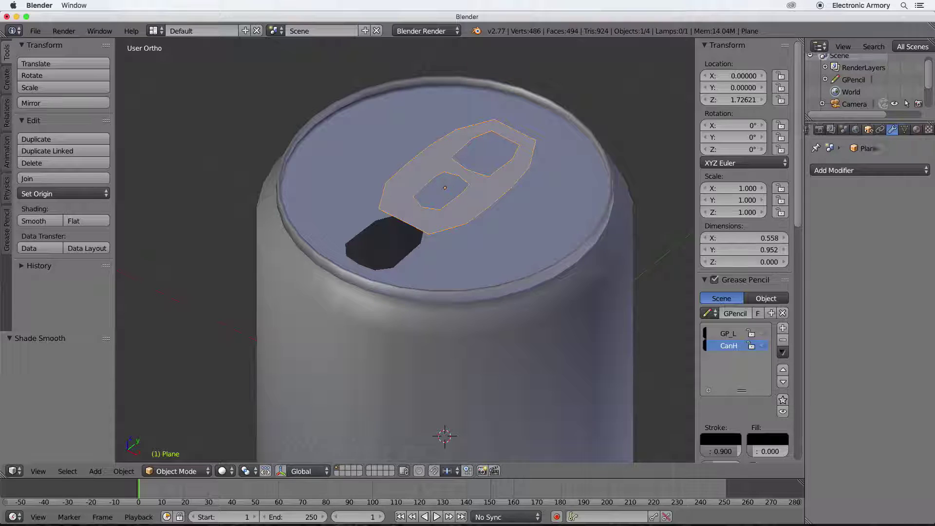
scroll(872, 130, "up", 2)
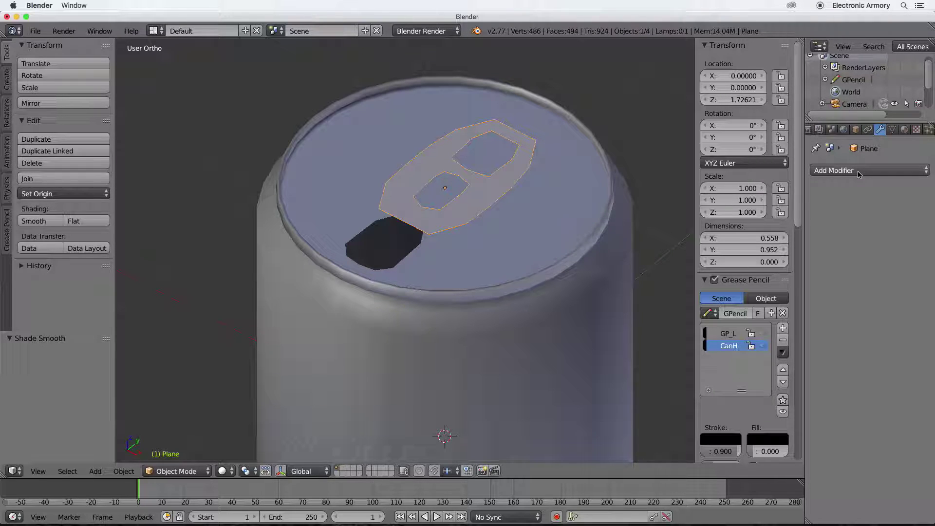
left_click(860, 172)
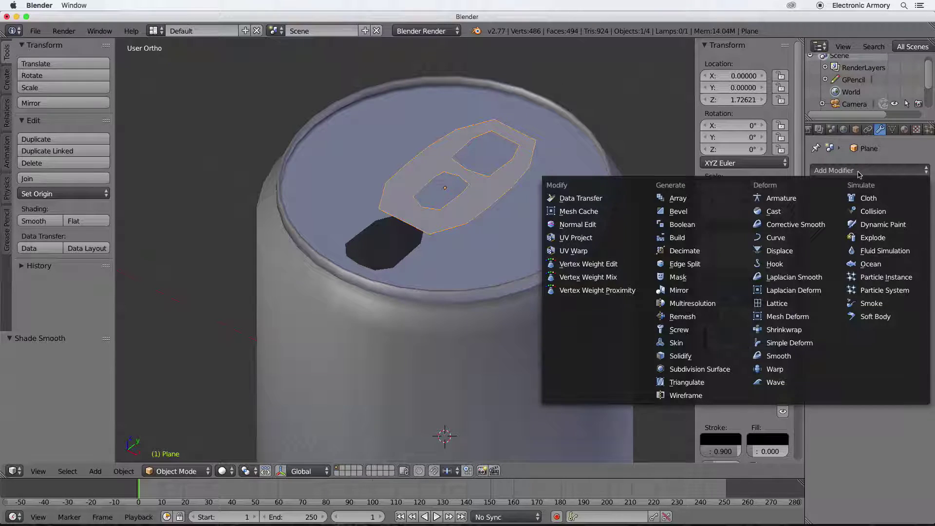
left_click(713, 370)
middle_click_drag(505, 225, 547, 244)
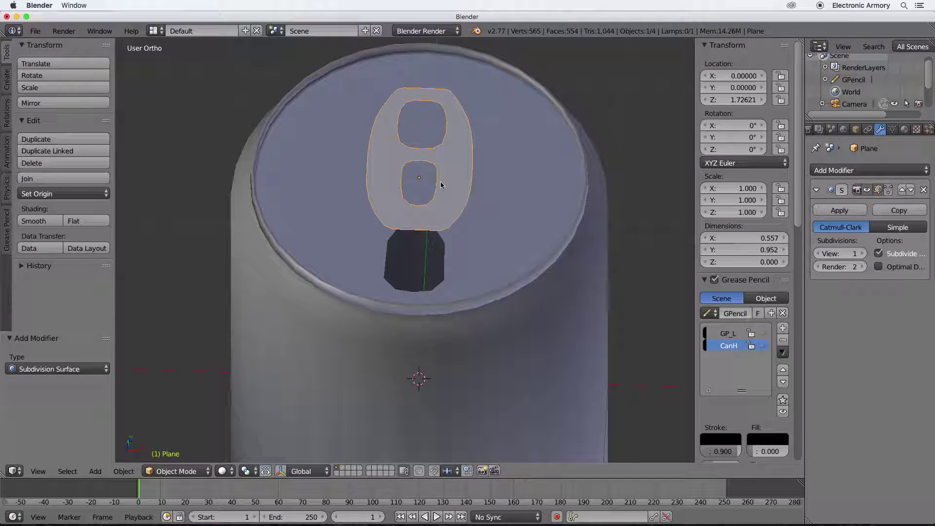
middle_click_drag(514, 240, 486, 242)
Step: Select the can's cylinder body and add a Subdivision Surface modifier to it
right_click(507, 244)
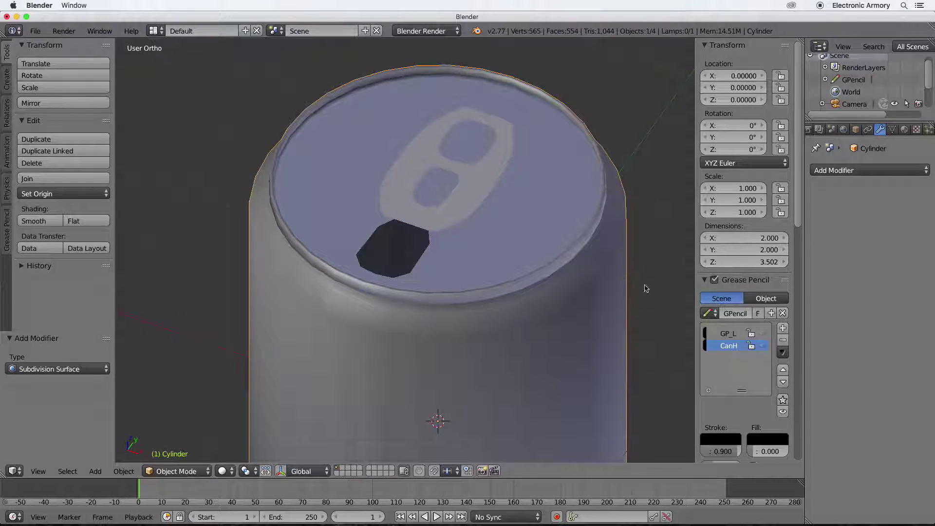
left_click(860, 171)
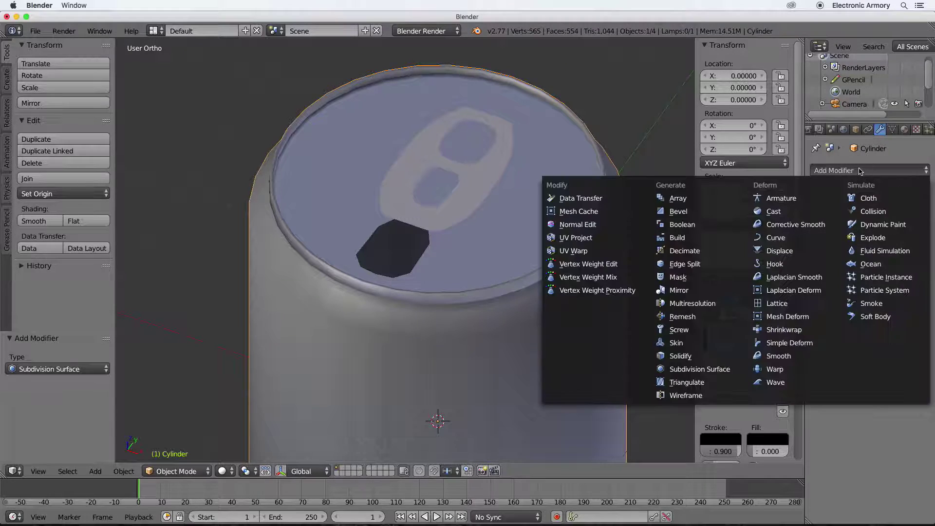
left_click(692, 369)
middle_click_drag(634, 301, 627, 204)
scroll(617, 271, "down", 3)
middle_click_drag(576, 277, 506, 259)
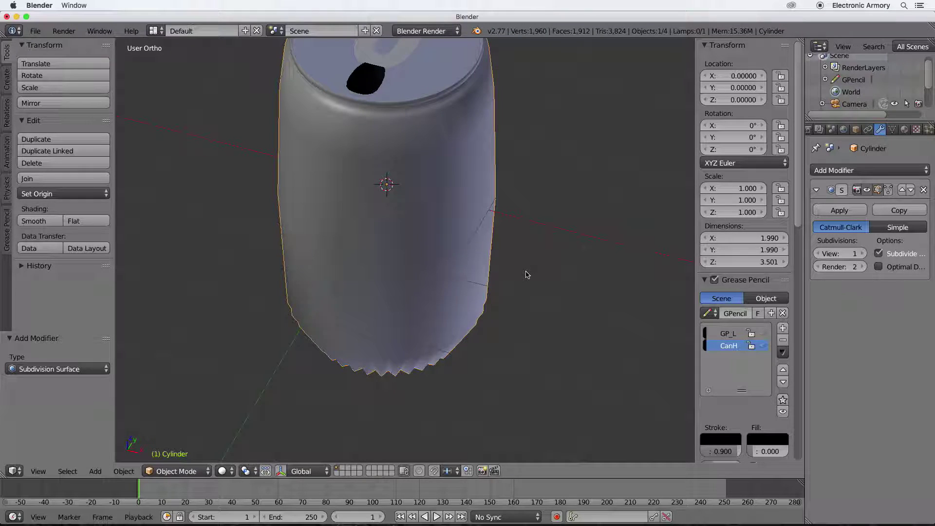
Step: In Edit Mode with edge selection, select the can's bottom edge loop and adjust the edit cage to the modifier result
key("Tab")
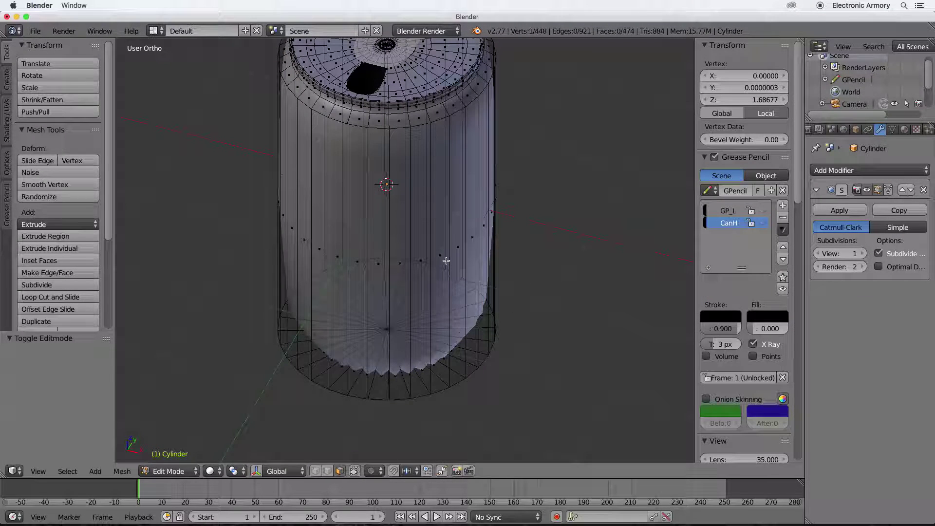
middle_click_drag(446, 260, 419, 447, "shift")
right_click(392, 453, "alt")
left_click(327, 471)
right_click(428, 437, "alt")
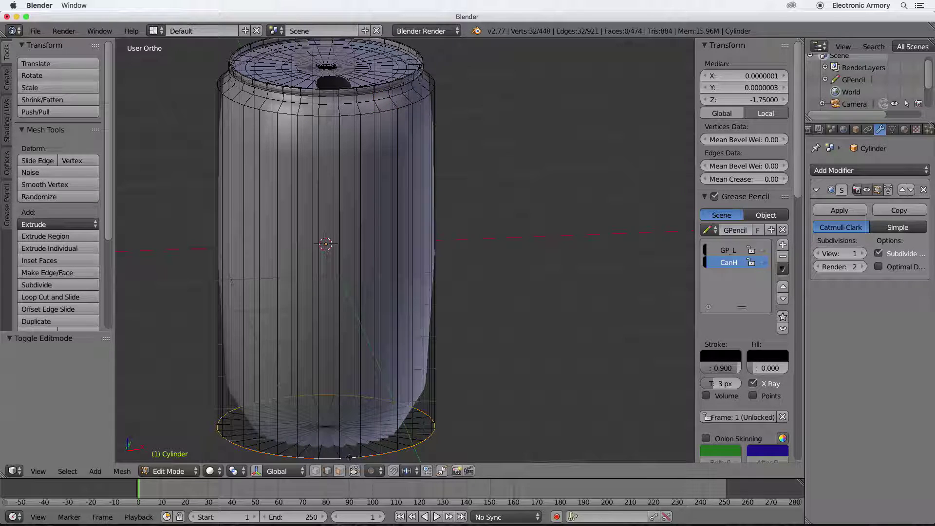
middle_click_drag(444, 442, 450, 296, "shift")
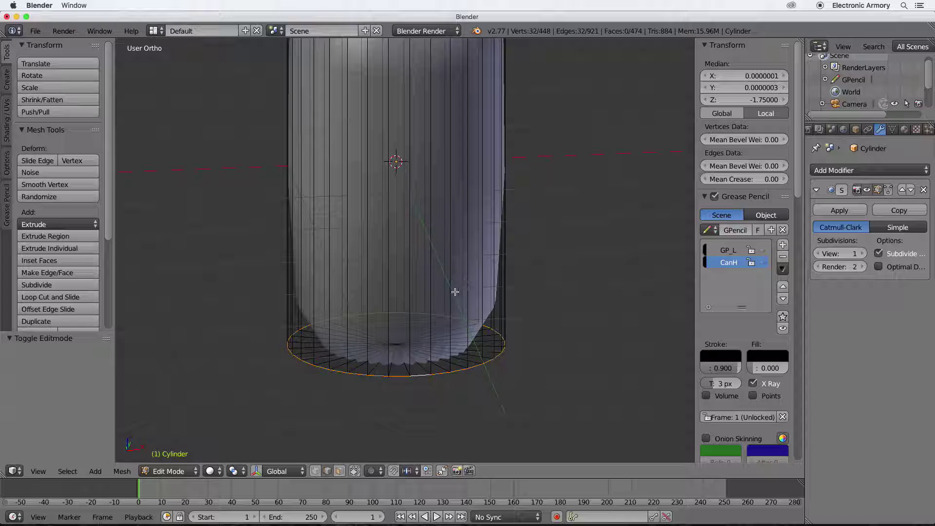
left_click(888, 190)
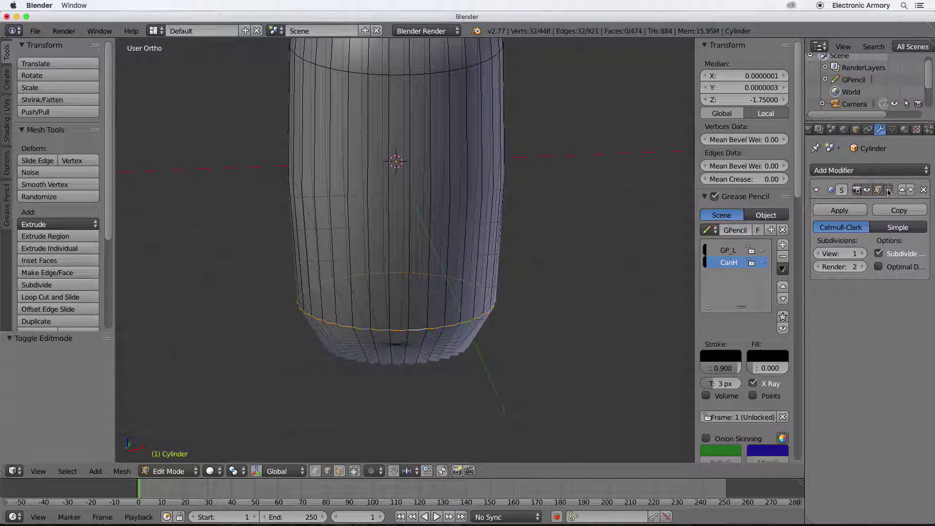
middle_click_drag(395, 288, 455, 352, "shift")
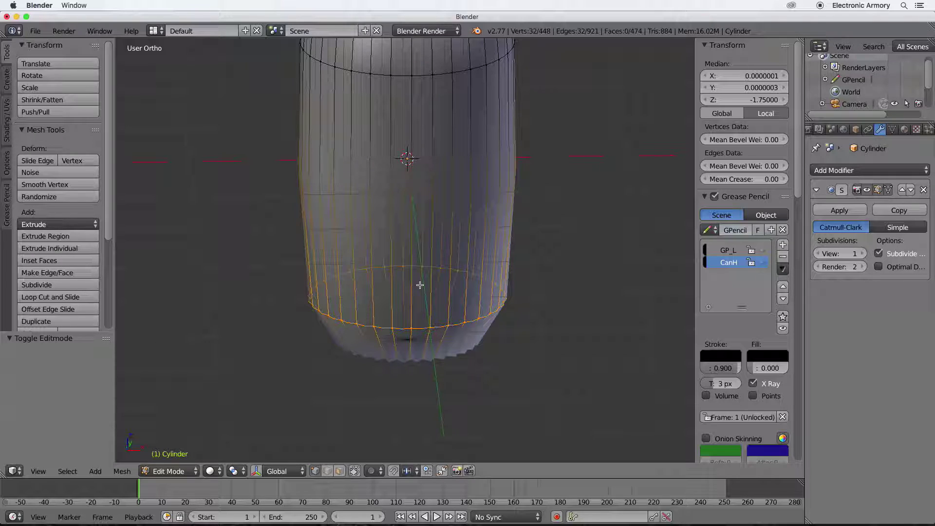
Step: Add one loop cut around the can's body and slide it down close to the bottom edge, by a factor of about 0.988
key("ctrl+r")
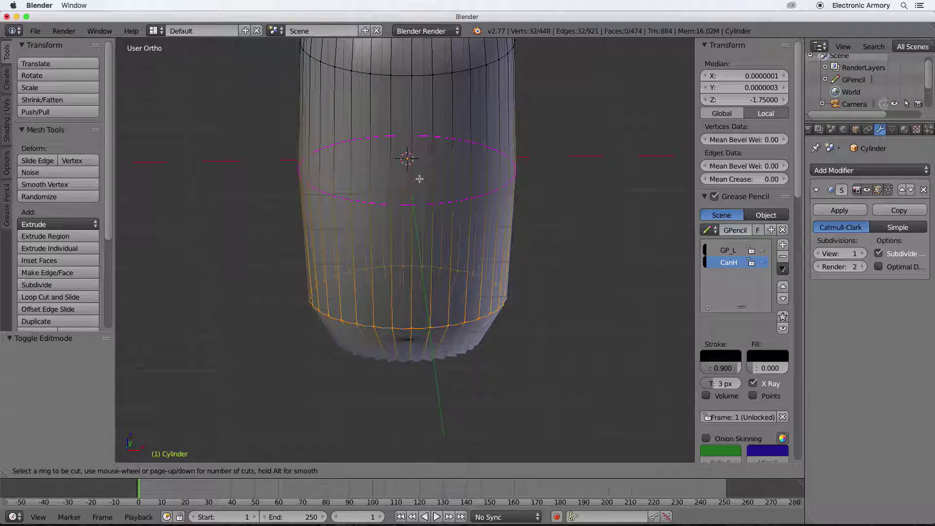
left_click(418, 178)
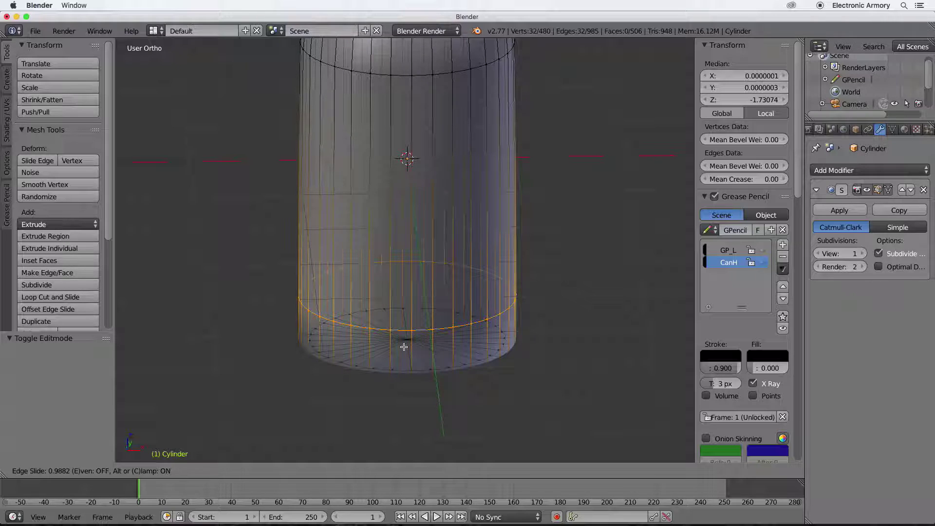
left_click(404, 347)
middle_click_drag(404, 346, 422, 330)
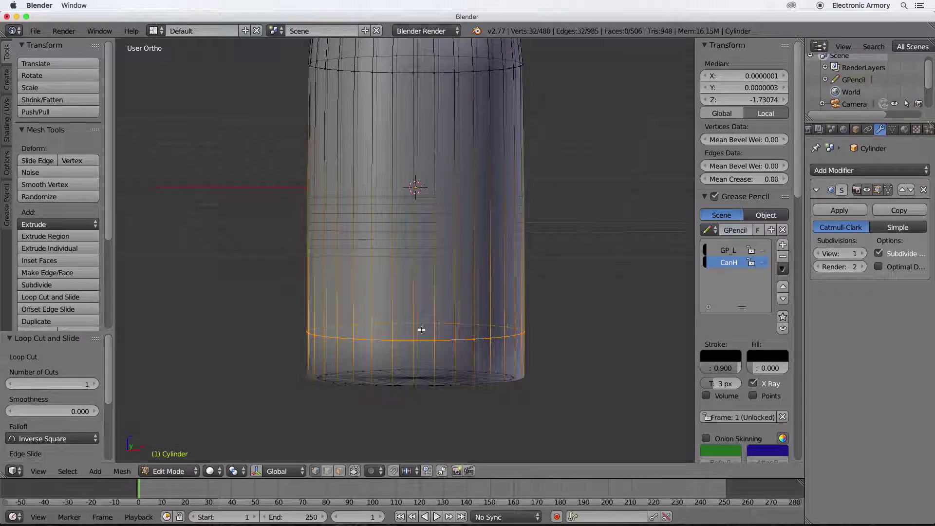
key("KP_1")
scroll(422, 341, "down", 2)
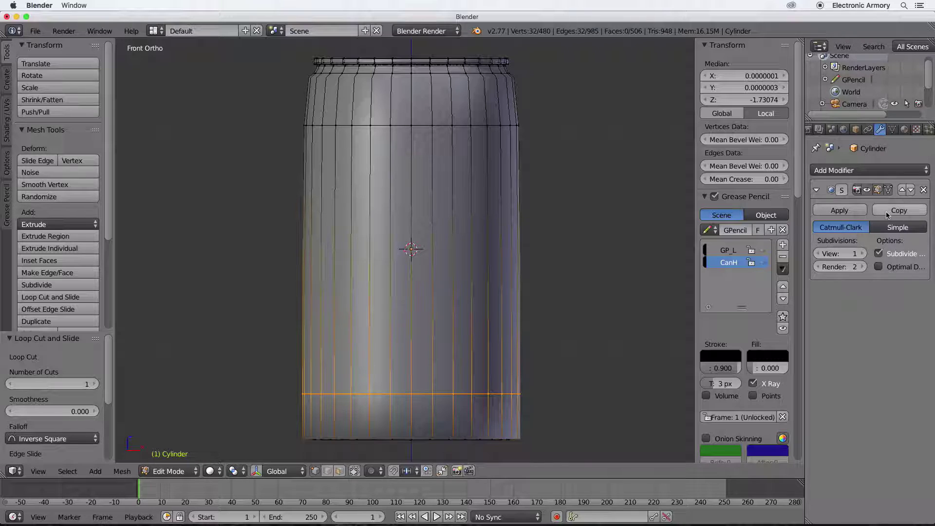
left_click(868, 191)
left_click(868, 191)
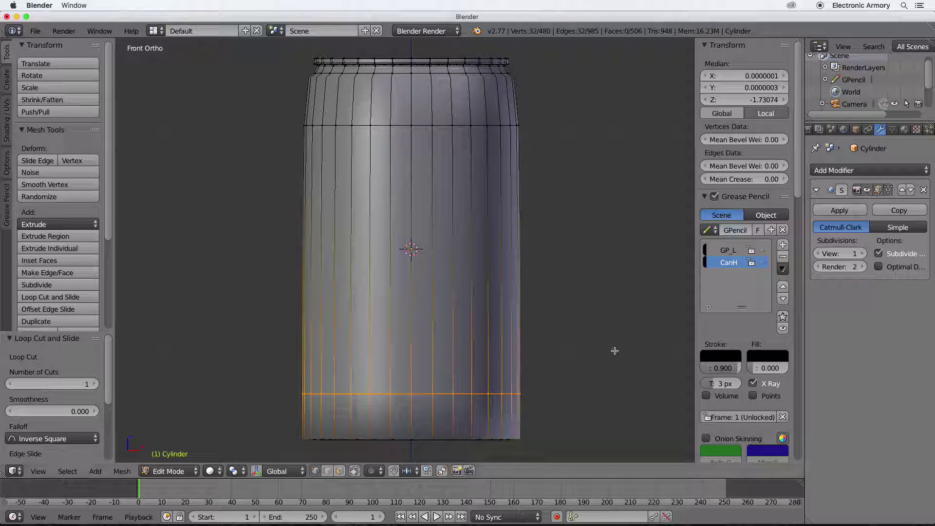
key("ctrl+r")
key("Escape")
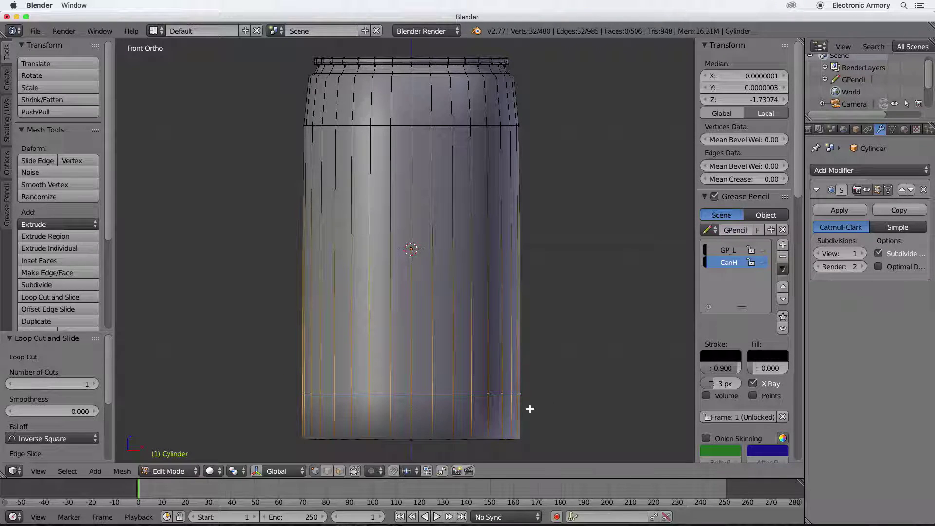
Step: Show the GP_L grease pencil layer, turn off the modifier-adjusted edit cage and return to the front orthographic view
left_click(763, 250)
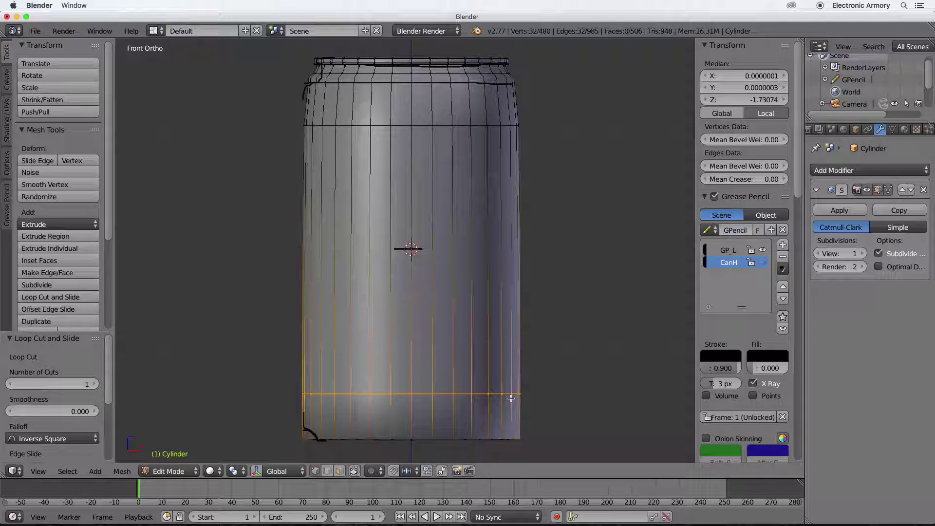
middle_click_drag(562, 367, 432, 395)
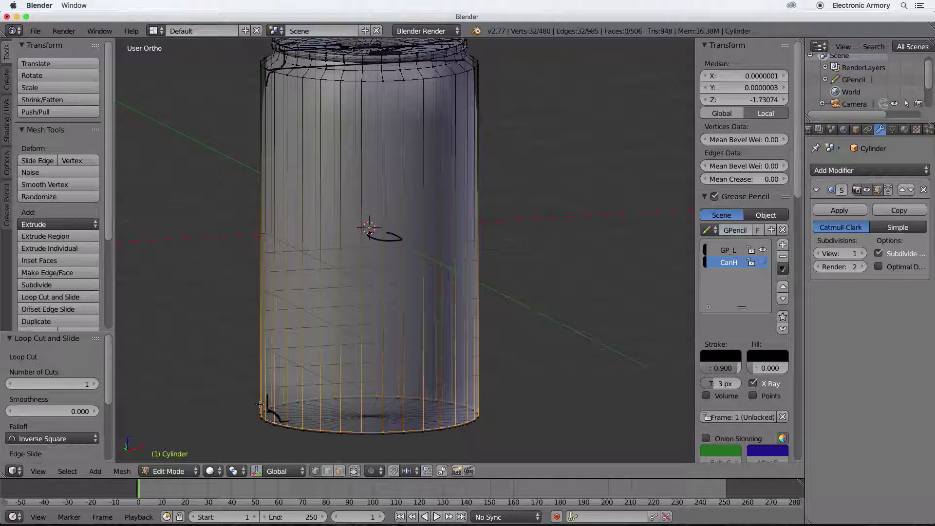
key("KP_1")
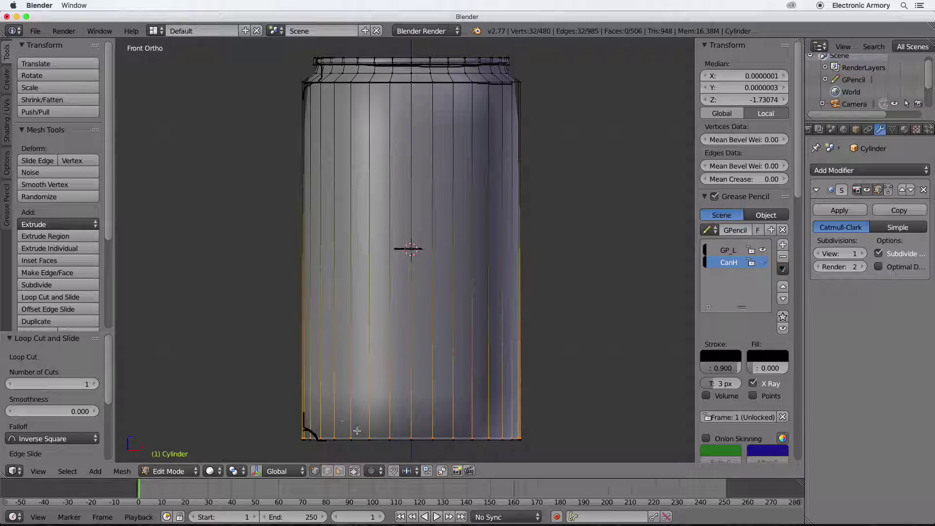
Step: Raise the new edge loop near the can's bottom by about 0.094 along Z to match the sketch
key("g")
key("z")
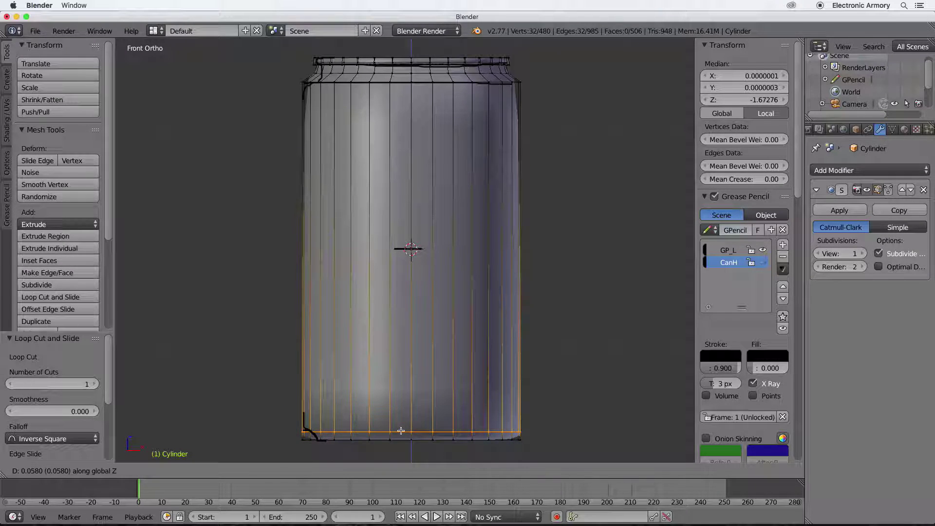
left_click(398, 428)
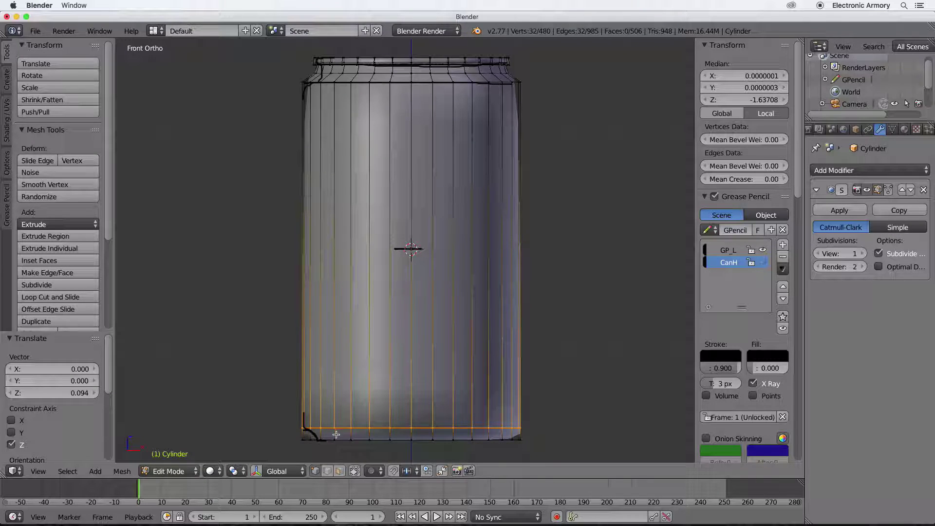
Step: Add a centred loop cut between the raised loop and the can's bottom edge and scale it inward to about 0.88
key("ctrl+r")
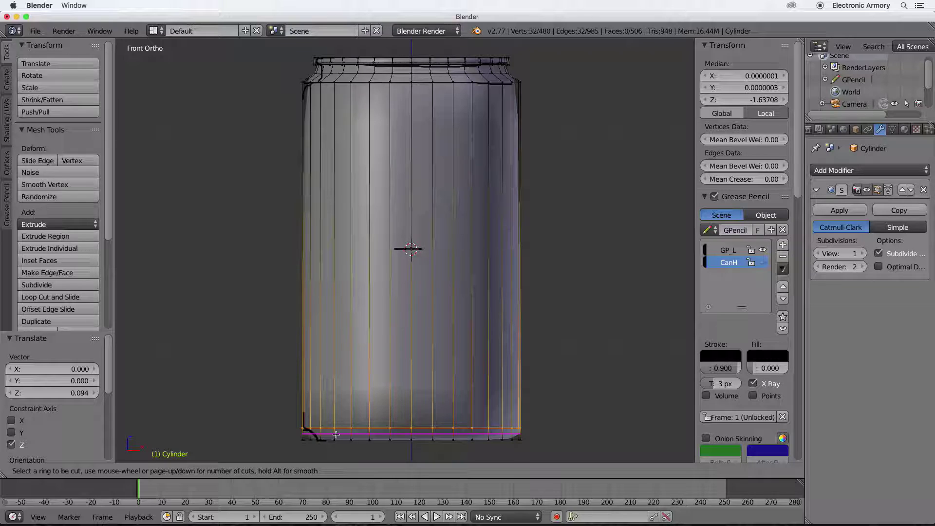
left_click(336, 435)
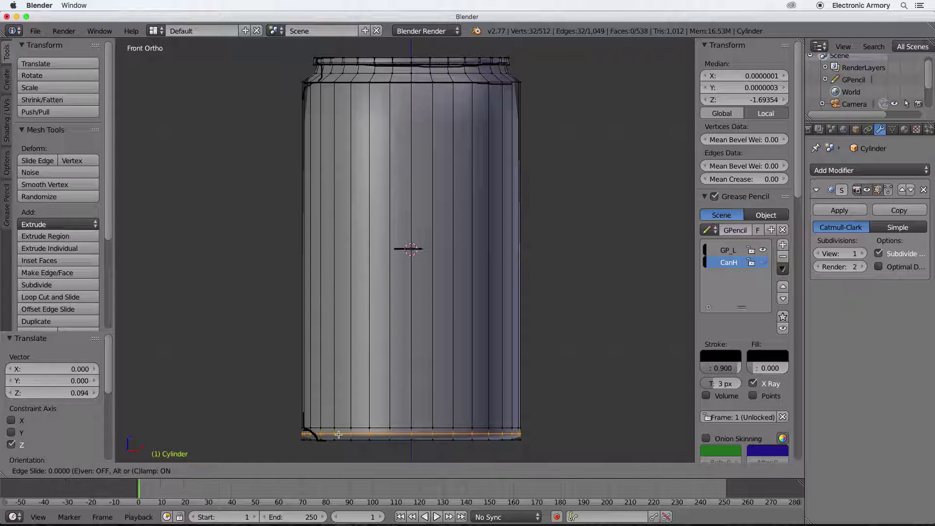
left_click(381, 435)
key("s")
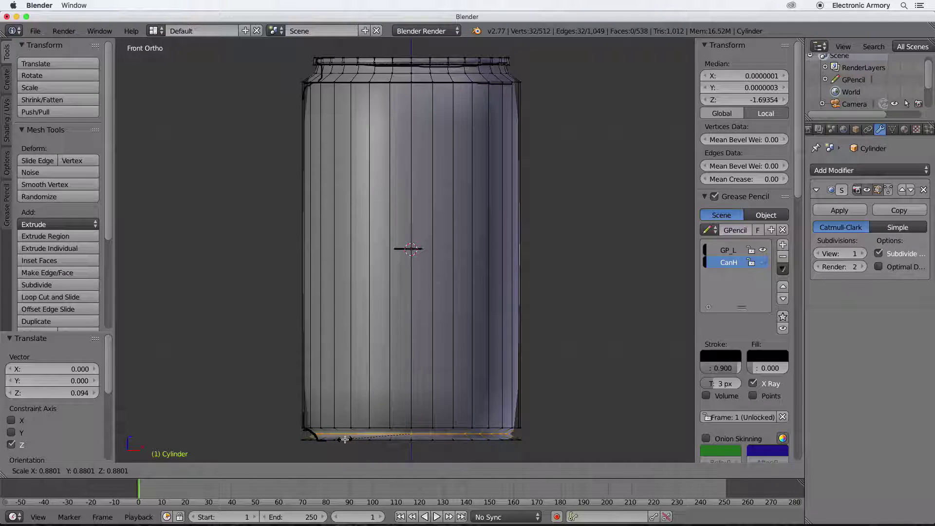
Step: Select the can's bottom edge loop and scale it down to about 0.854
right_click(345, 440)
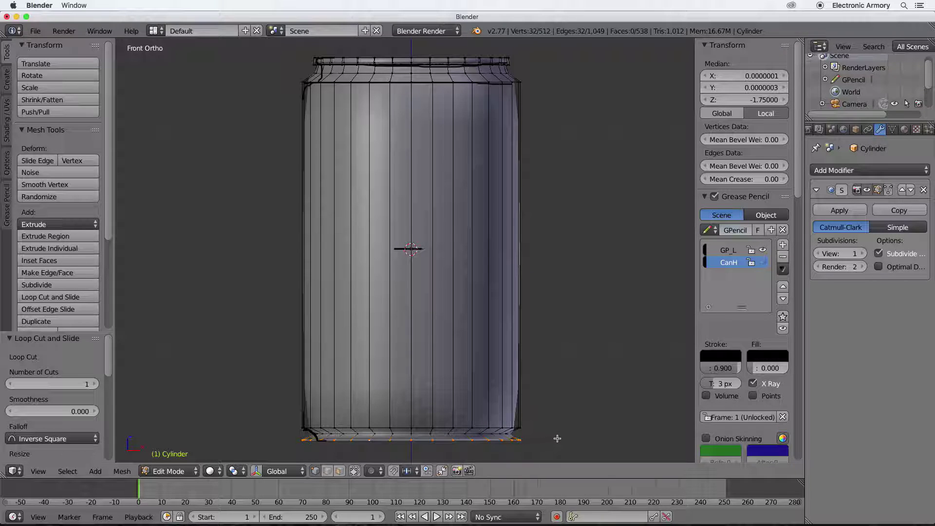
key("s")
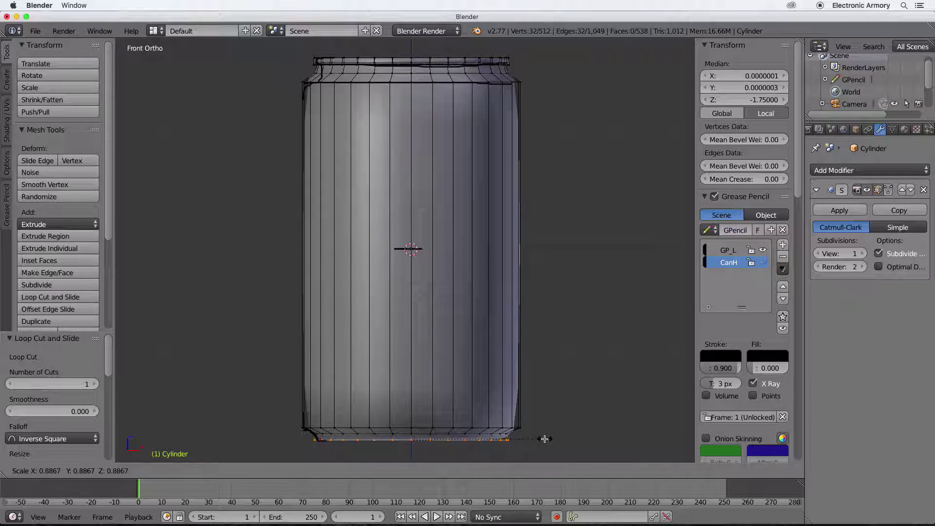
left_click(539, 439)
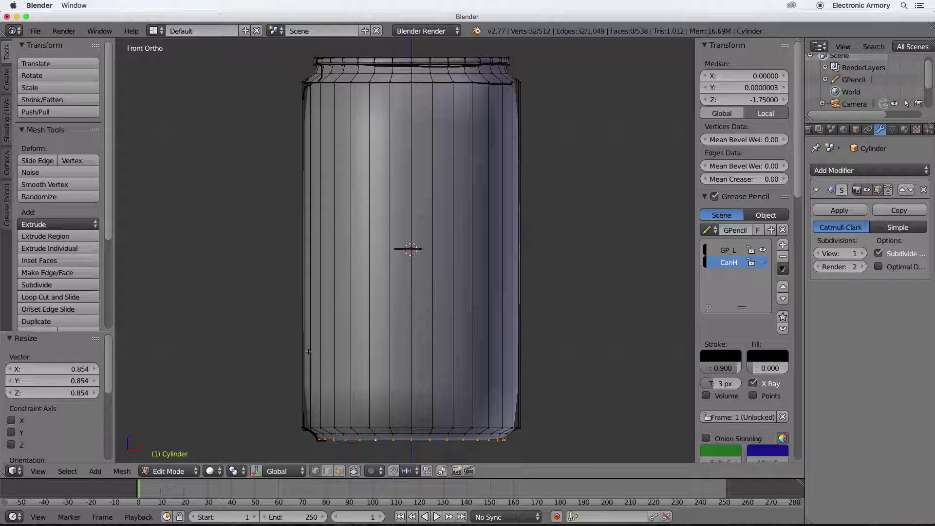
Step: Add an edge loop around the can's body, slid down close to the lower shoulder
key("ctrl+r")
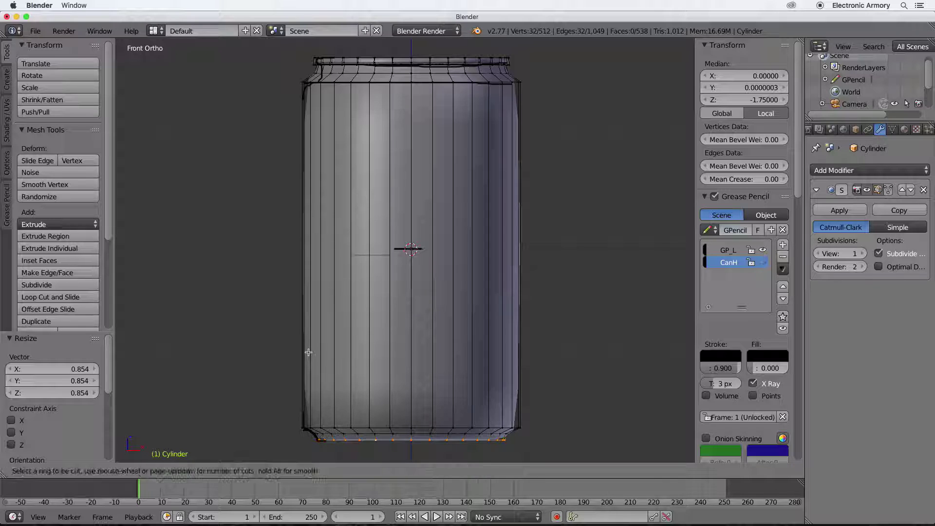
left_click(308, 352)
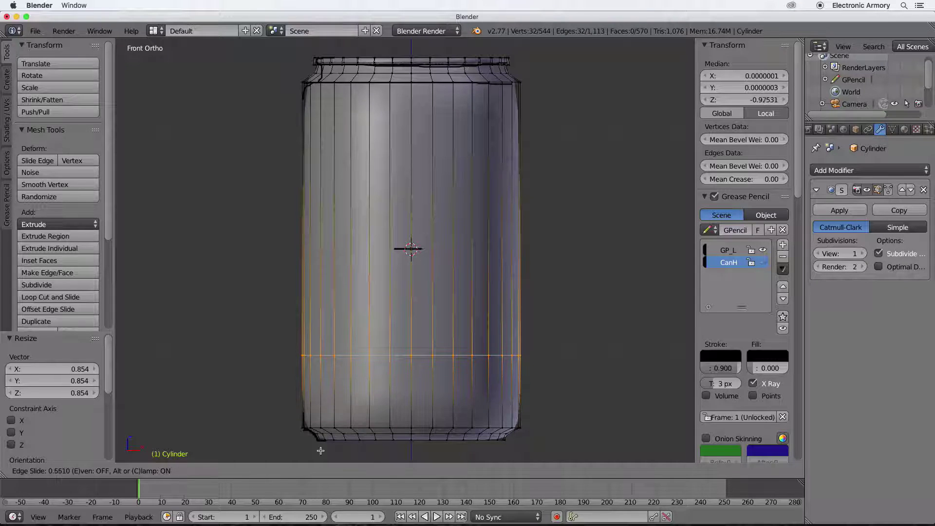
left_click(315, 92)
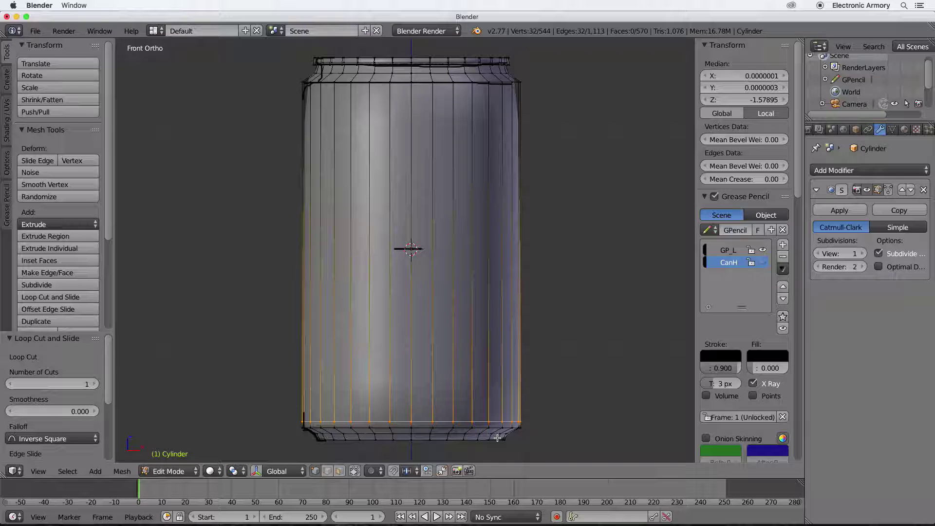
Step: Try raising the new lower edge loop by about 0.424 along Z, and undo the move
key("g")
key("z")
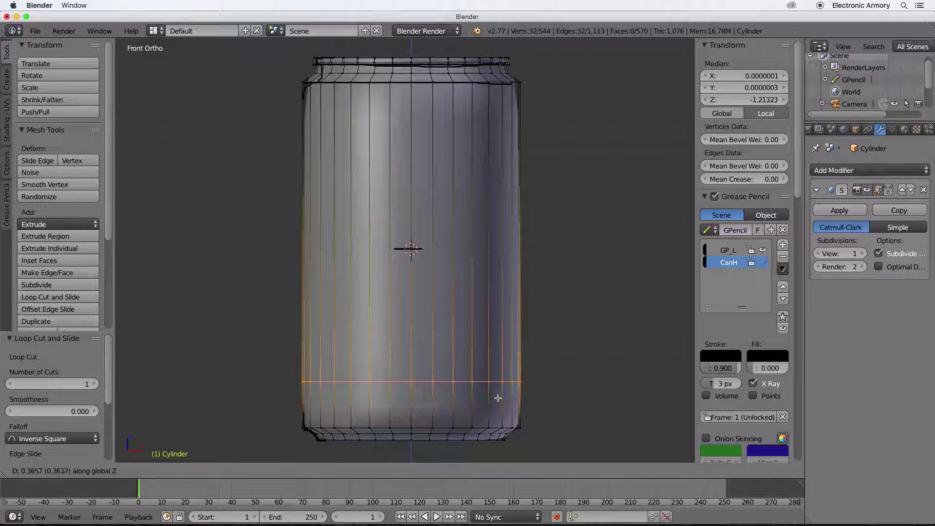
left_click(499, 389)
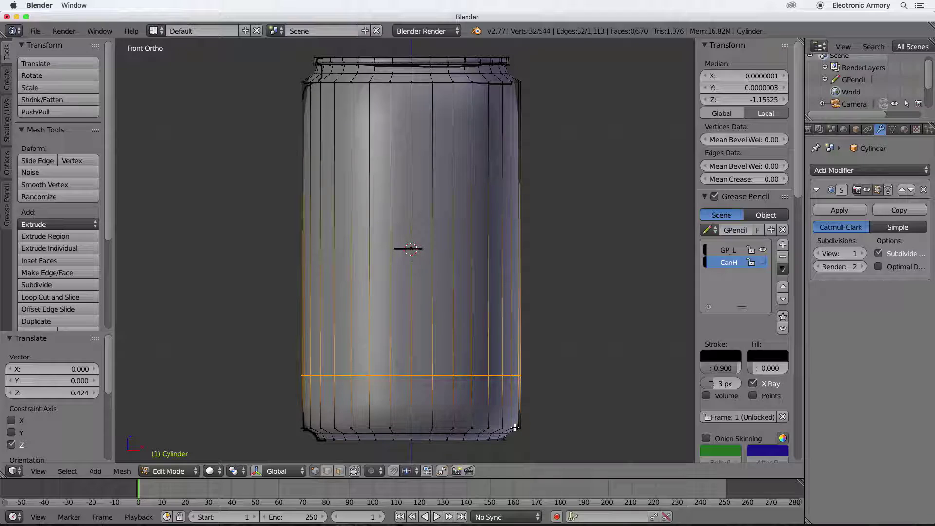
key("ctrl+z")
Step: Add an edge loop around the can's body, slid up close to the upper shoulder, and return to object mode
key("Tab")
middle_click_drag(544, 424, 505, 448)
middle_click_drag(503, 353, 483, 384)
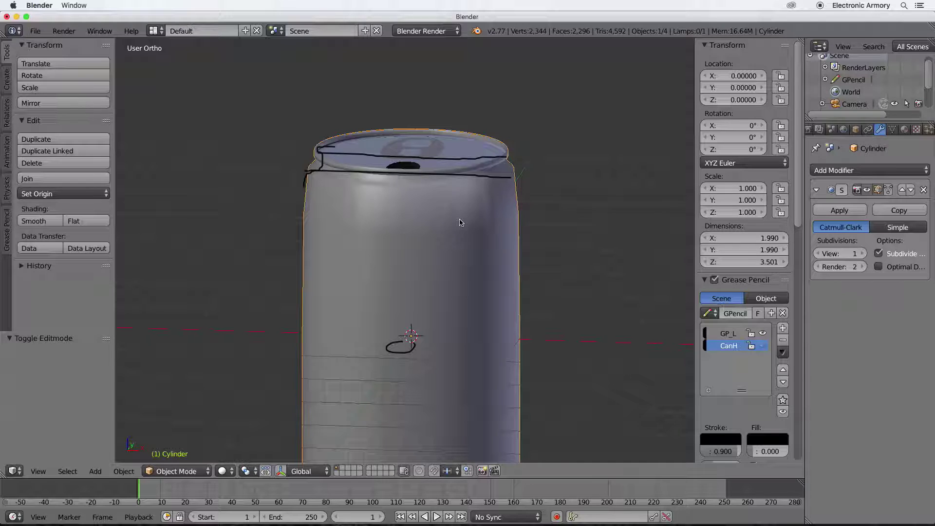
key("Tab")
key("ctrl+r")
left_click(460, 220)
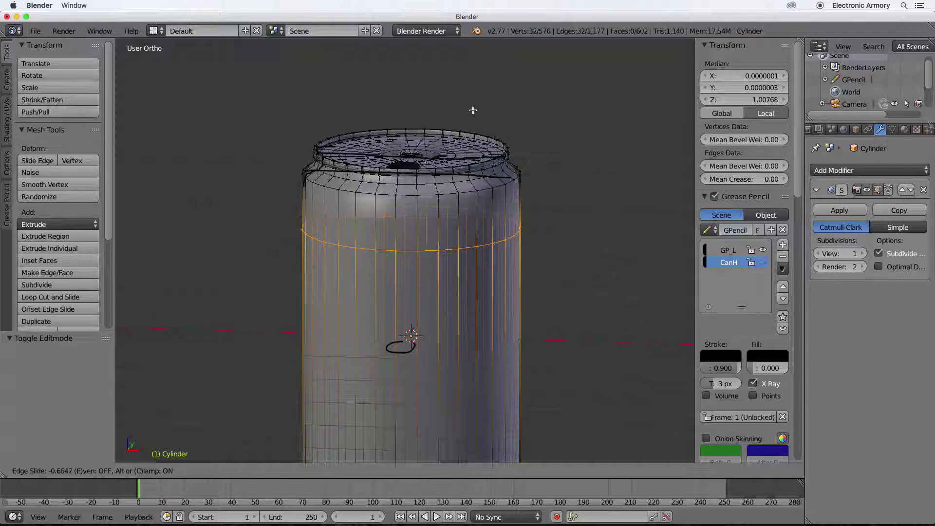
left_click(473, 76)
middle_click_drag(551, 238, 474, 258)
key("Tab")
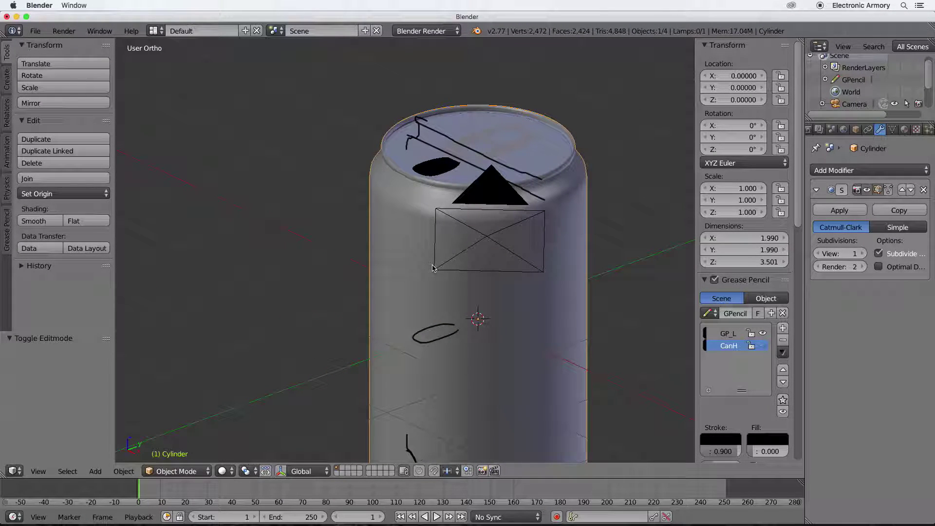
Step: Open the pull tab on the can's lid for mesh editing and select all its geometry
scroll(423, 265, "up", 6)
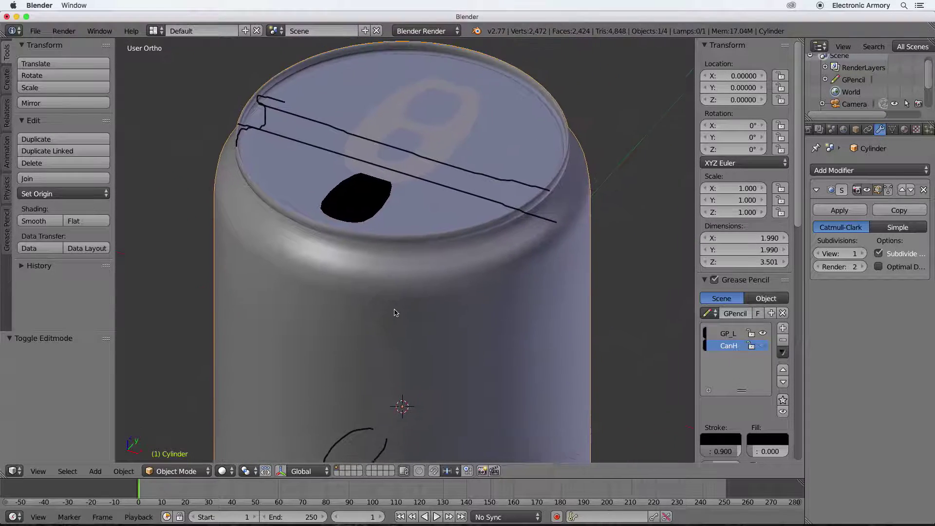
scroll(395, 313, "up", 2, "shift")
right_click(404, 215)
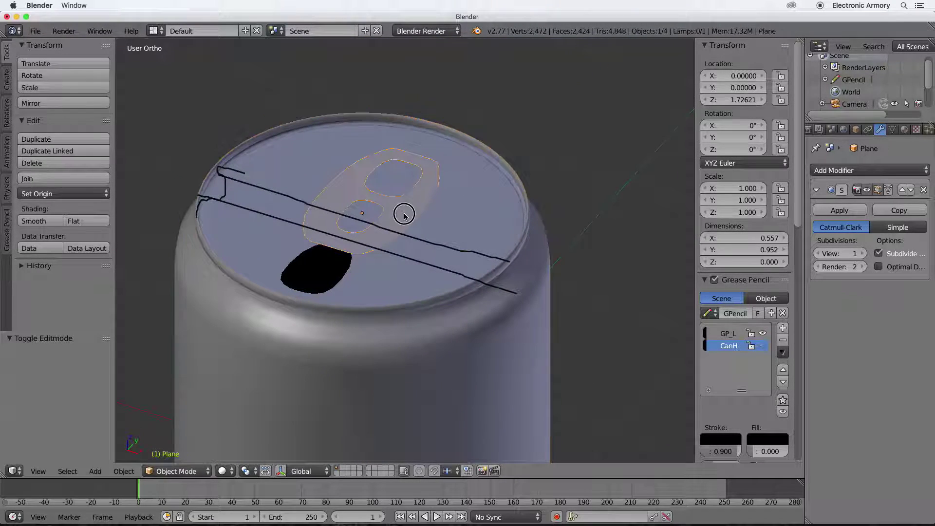
key("Tab")
middle_click_drag(412, 221, 417, 225)
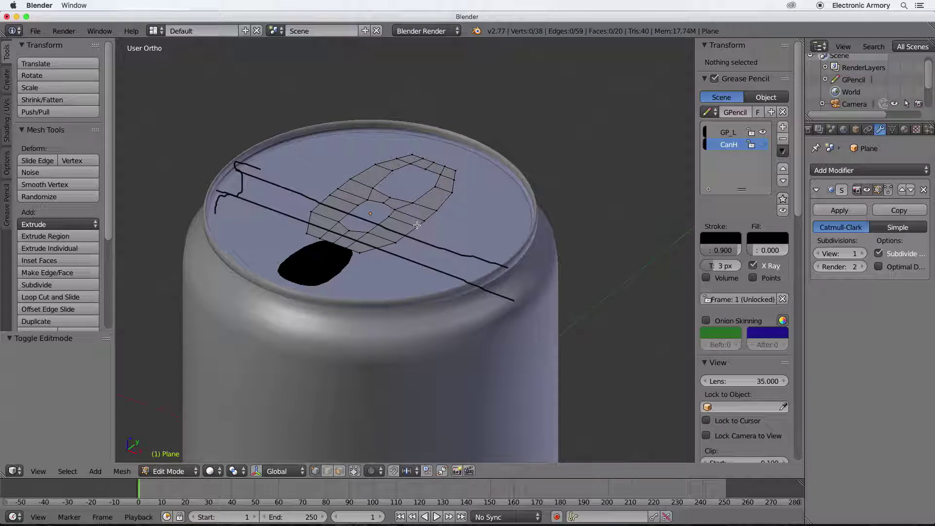
key("a")
middle_click_drag(418, 225, 435, 216)
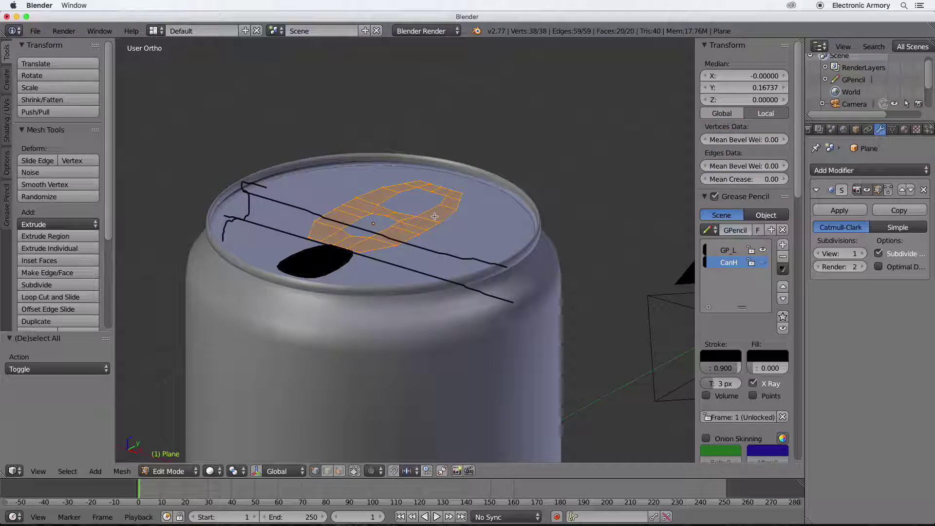
Step: Try thickening the pull tab by extruding all its faces about 0.025 upward along Z
key("e")
key("z")
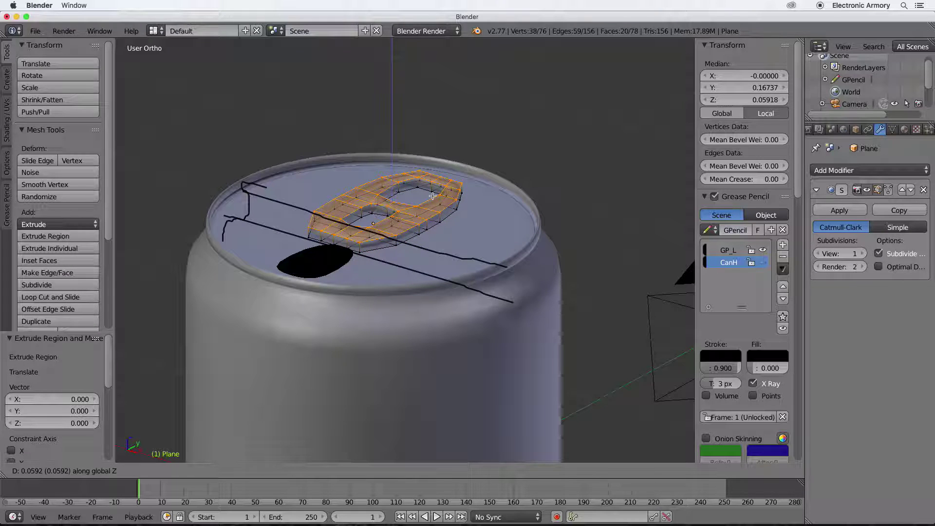
left_click(429, 201)
key("Tab")
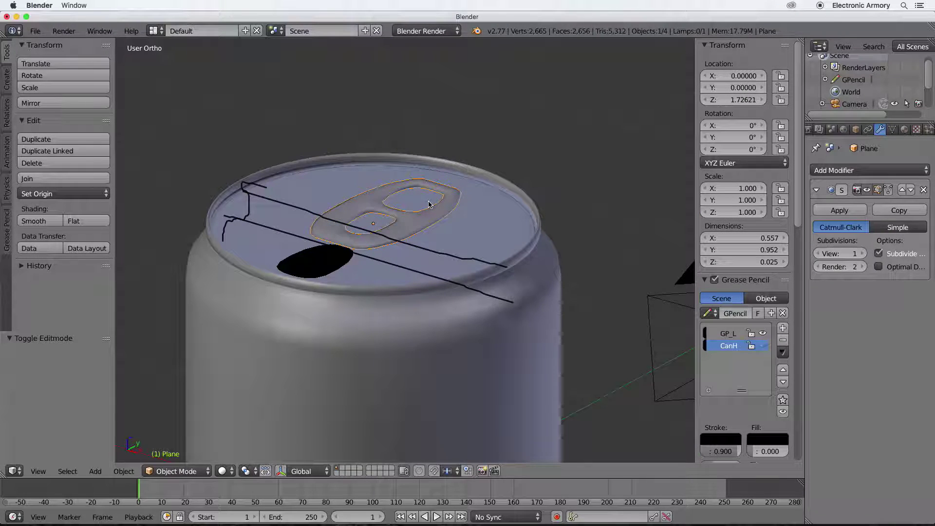
mouse_move(454, 233)
middle_mouse_down()
mouse_move(442, 252)
mouse_move(419, 249)
mouse_move(446, 242)
middle_mouse_up()
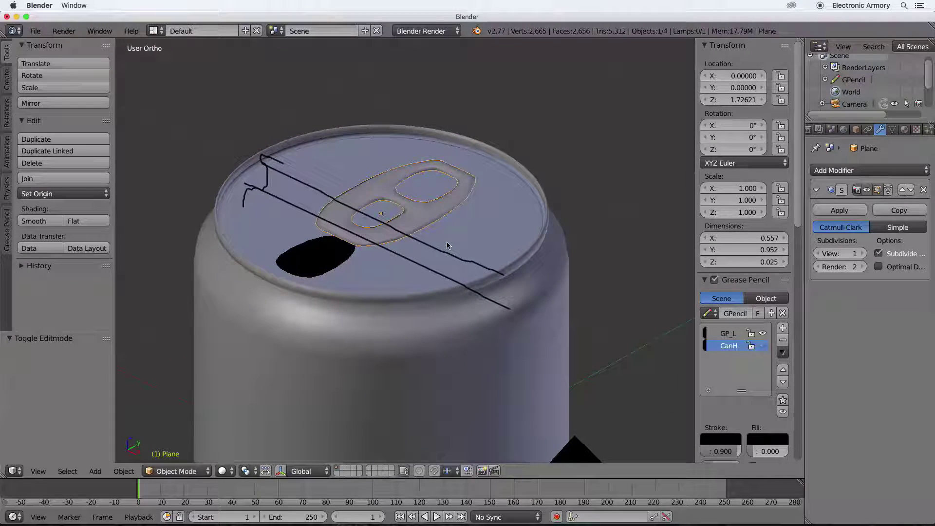
key("Tab")
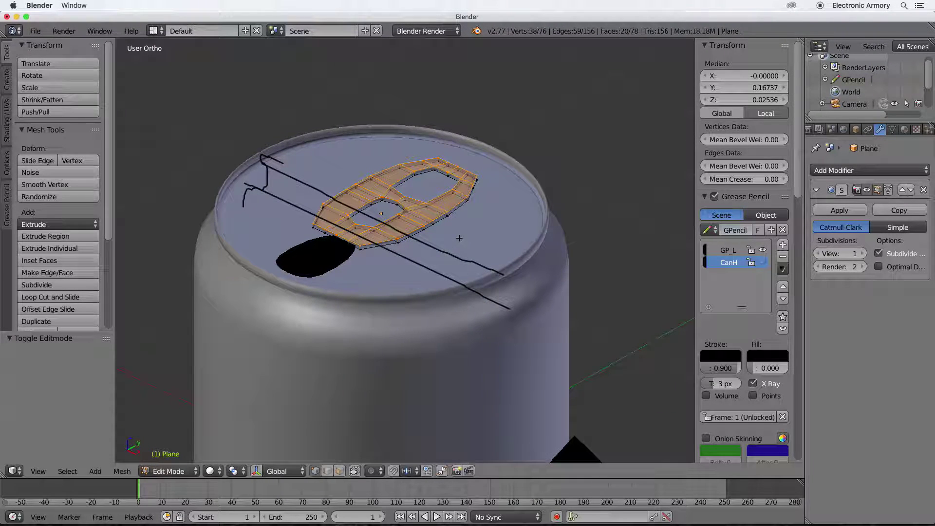
middle_click_drag(456, 234, 433, 227)
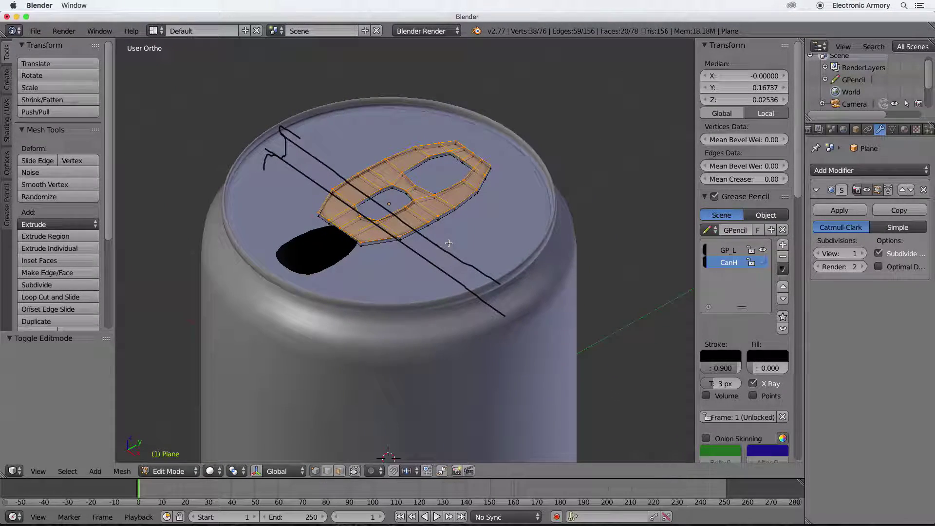
Step: Try scaling two opposite side vertices of the pull tab to about 1.112, and undo both the scaling and the tab's extrusion
right_click(431, 222)
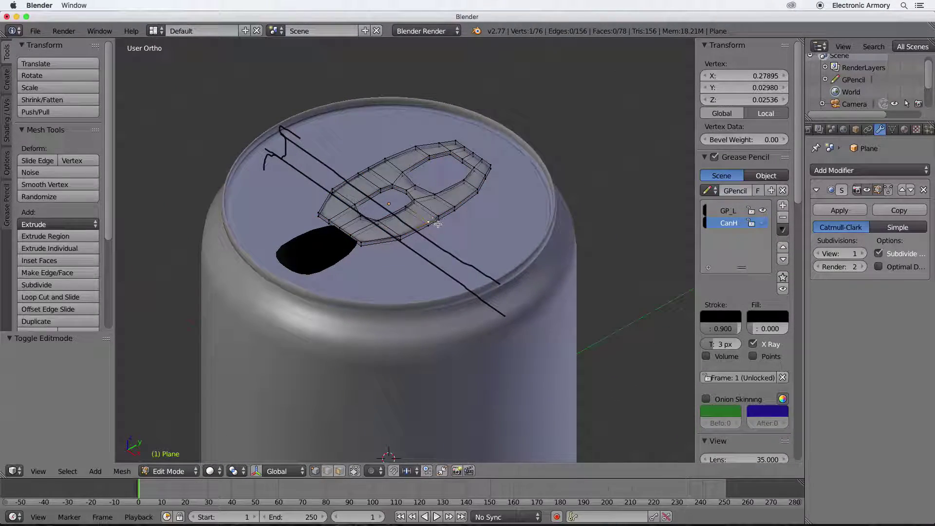
right_click(358, 173, "shift")
key("s")
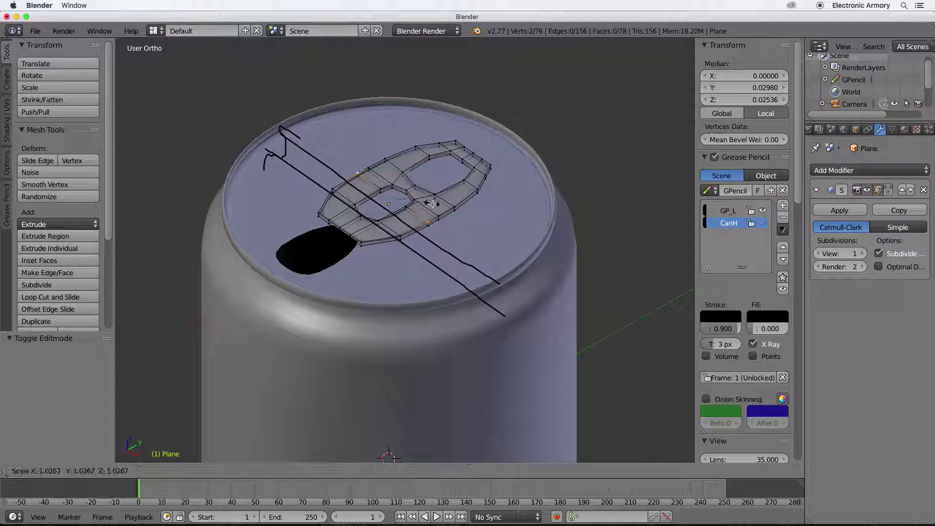
left_click(441, 224)
right_click(432, 236)
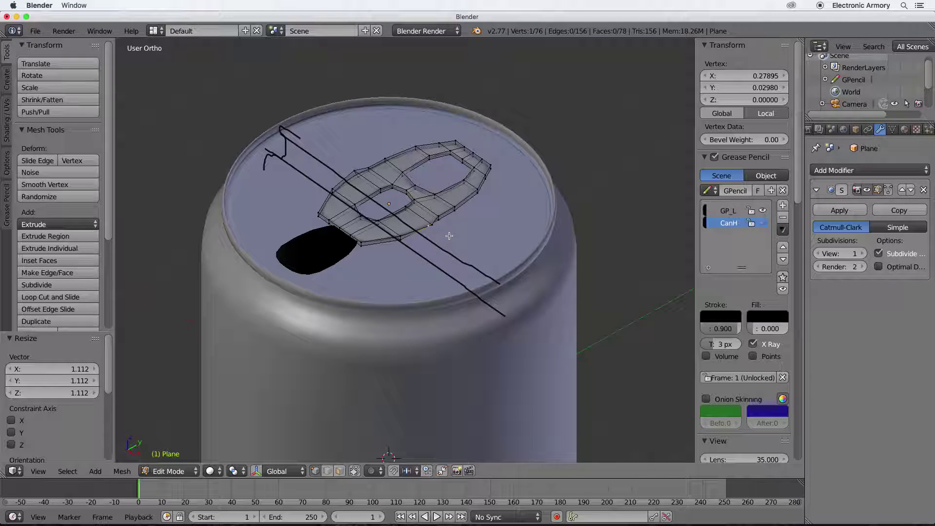
key("ctrl+z")
key("ctrl+z")
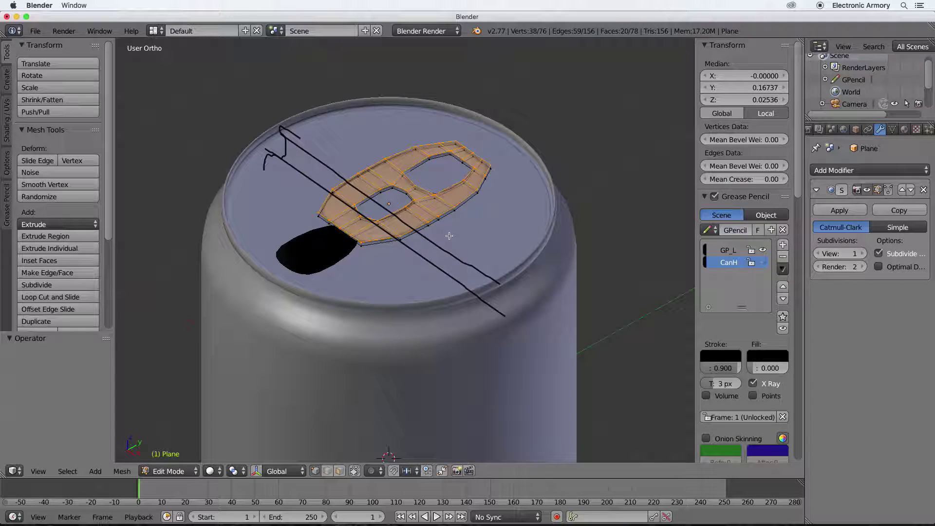
mouse_move(453, 236)
middle_mouse_down()
mouse_move(459, 207)
mouse_move(464, 240)
middle_mouse_up()
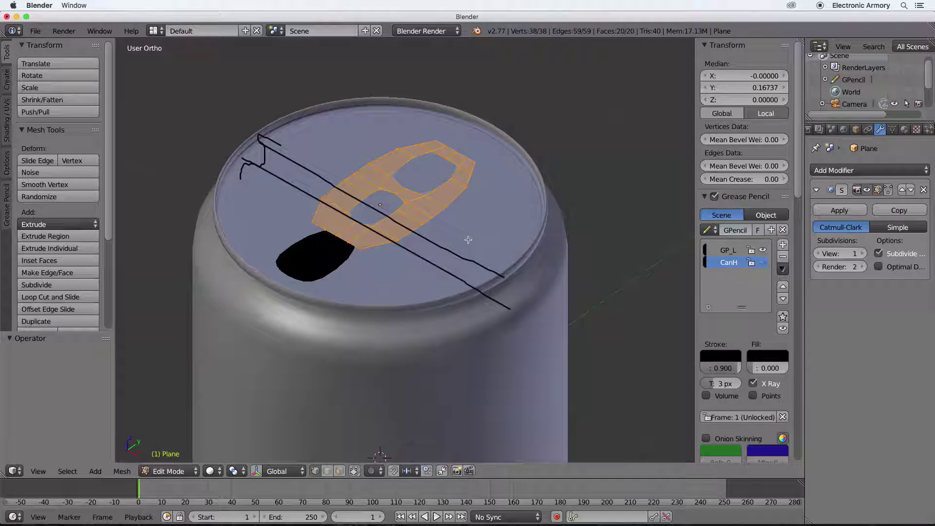
Step: Add a Solidify modifier to the pull tab and return to object mode
left_click(844, 170)
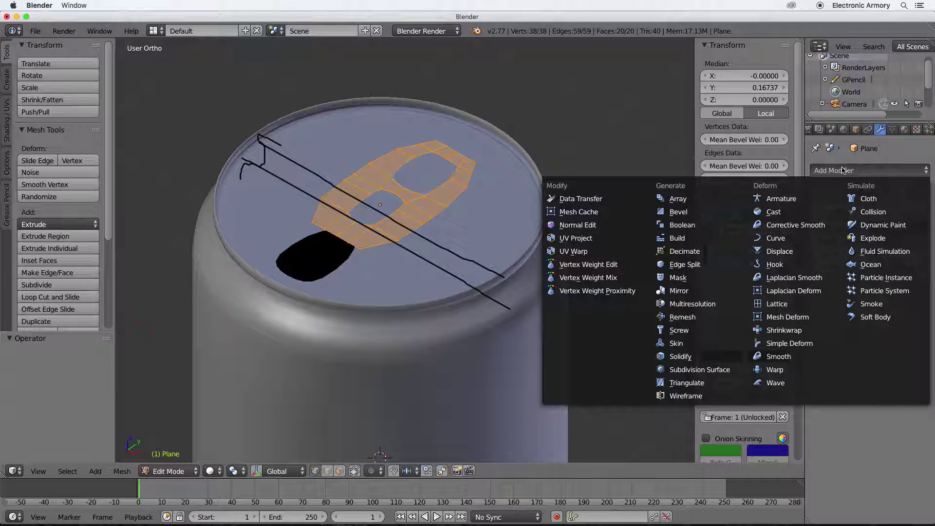
left_click(679, 356)
middle_click_drag(461, 249, 440, 257)
key("Tab")
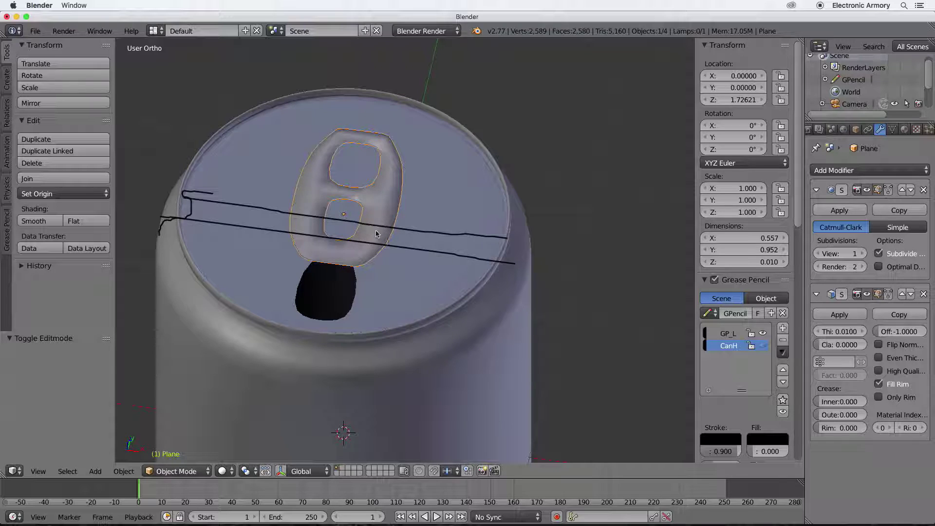
Step: Set the pull tab's Solidify thickness to 0.05 and widen the properties area
left_click(863, 333)
left_click(864, 333)
left_click(864, 334)
left_click_drag(807, 340, 850, 332)
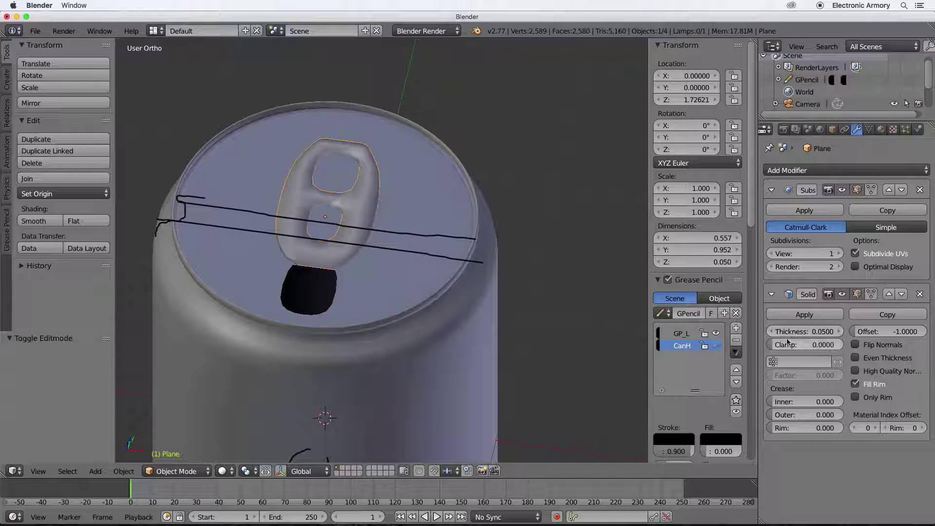
mouse_move(398, 322)
middle_mouse_down()
mouse_move(398, 268)
mouse_move(390, 265)
middle_mouse_up()
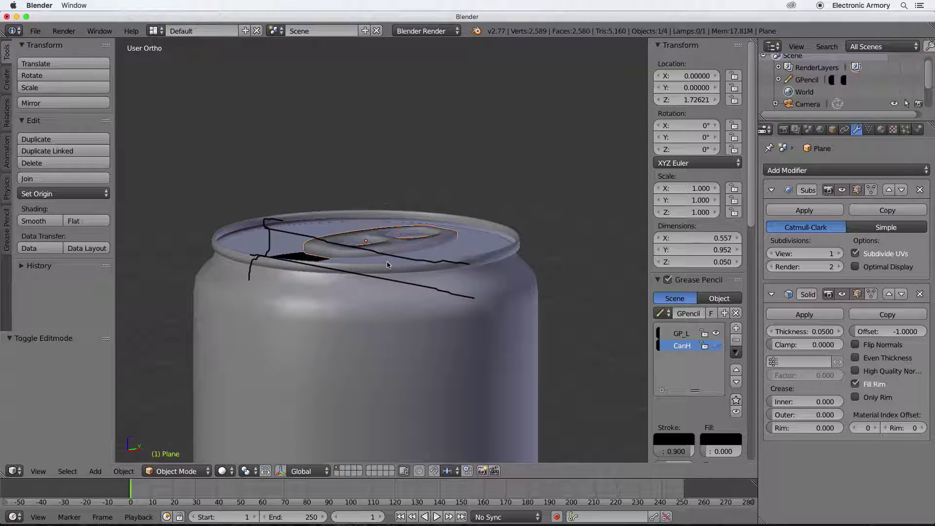
Step: Set the pull tab's Solidify thickness to 0.025
left_click(793, 331)
left_click(783, 331)
key("Return")
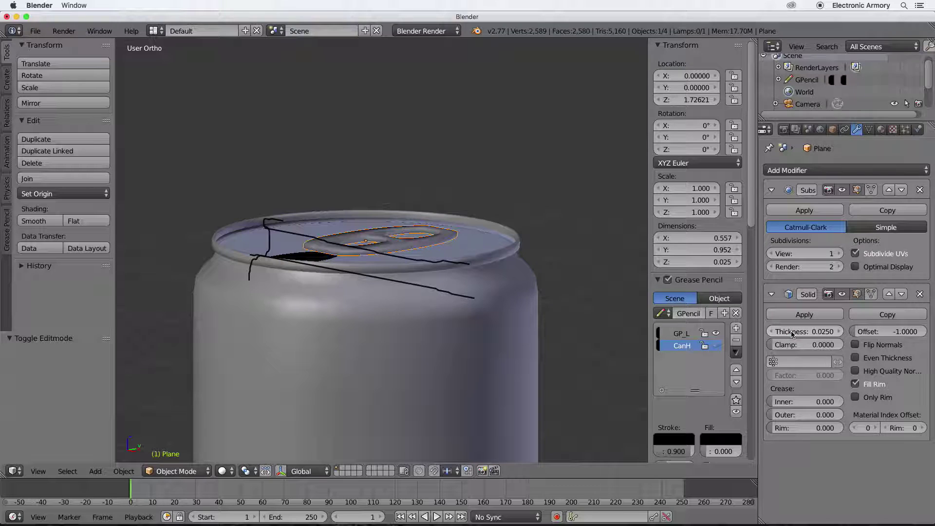
middle_click_drag(480, 309, 375, 210)
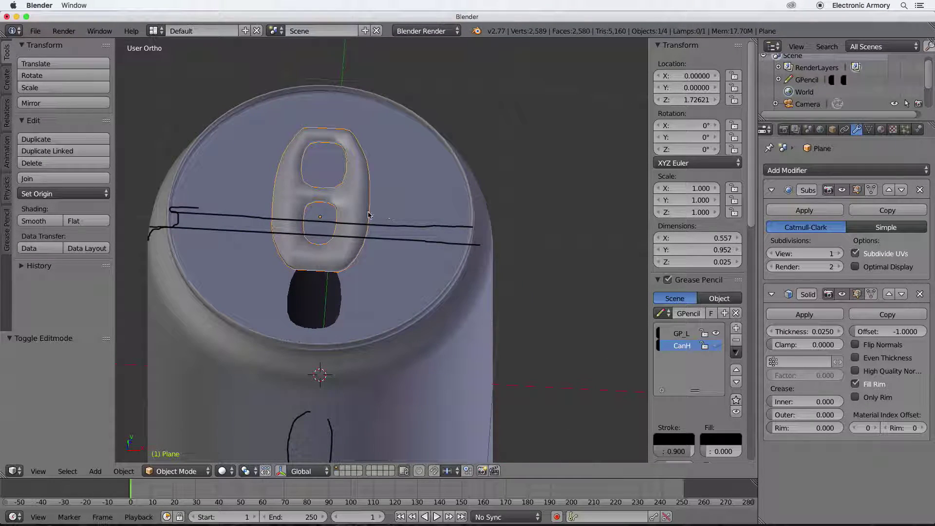
Step: Add a centred lengthwise edge loop along each of the pull tab's two long sides
key("Tab")
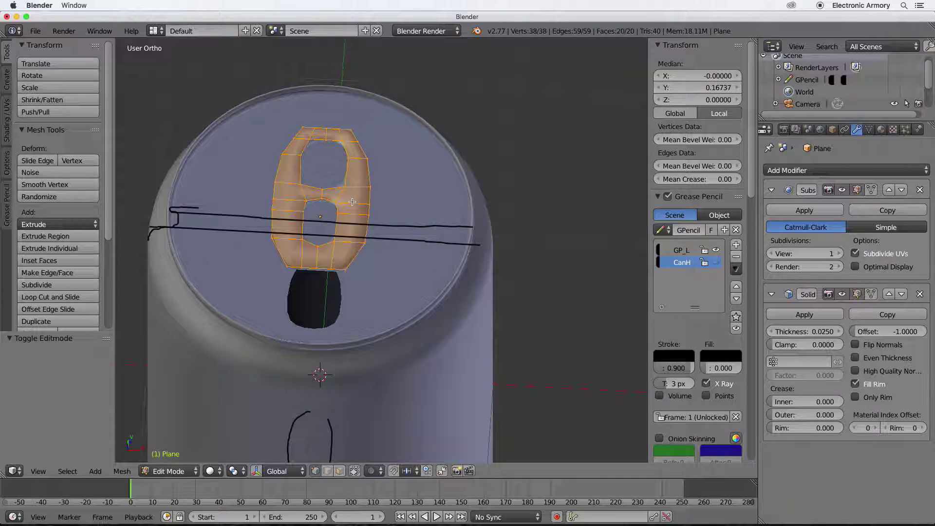
key("ctrl+r")
left_click(353, 202)
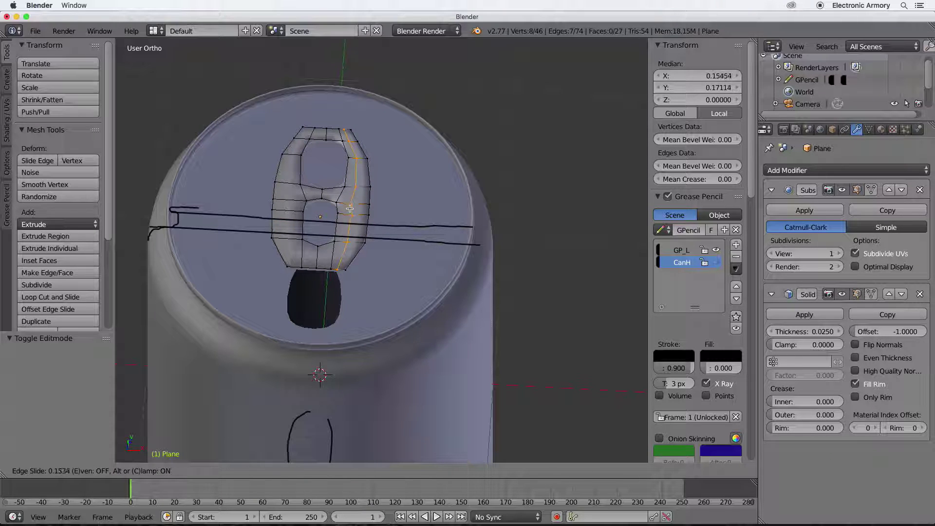
left_click(353, 219)
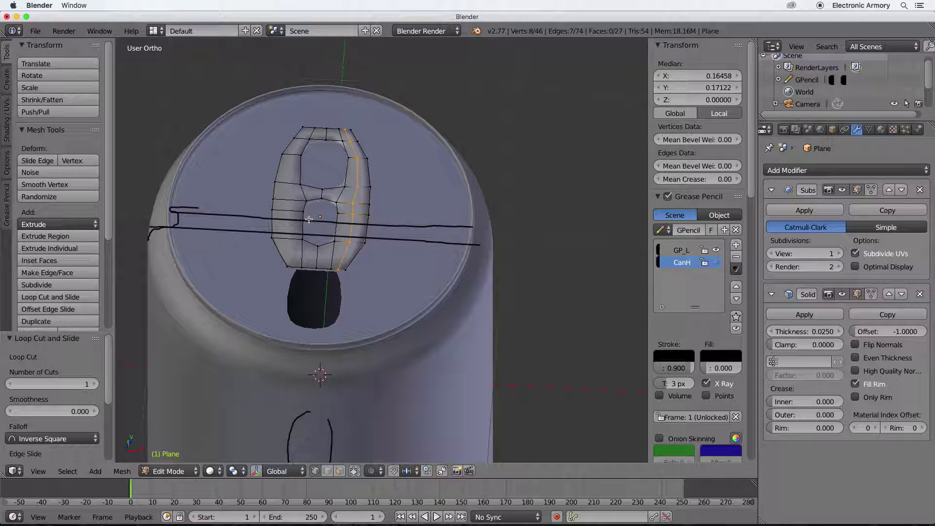
key("ctrl+r")
left_click(291, 212)
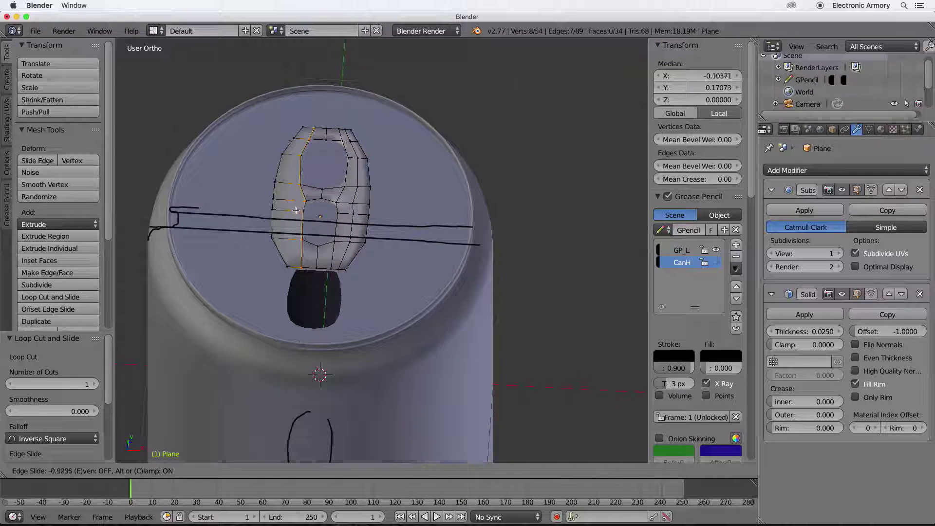
left_click(298, 210)
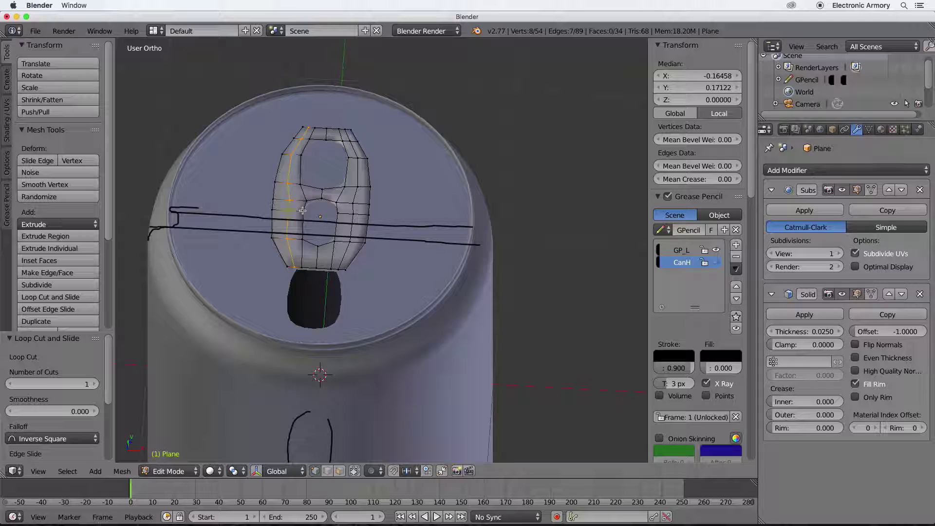
Step: Scale the pull tab's two lengthwise side loops outward along X by a factor of about 1.208
right_click(351, 229, "alt+shift")
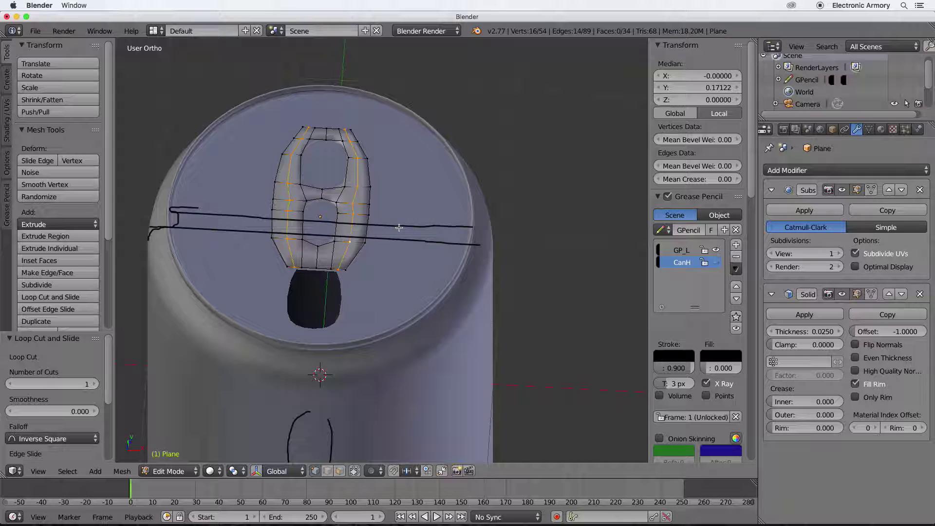
key("s")
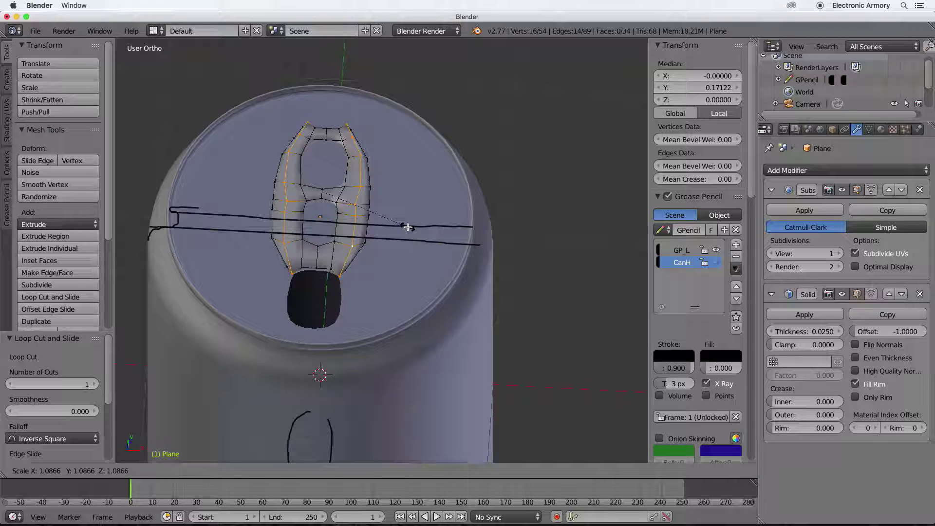
key("x")
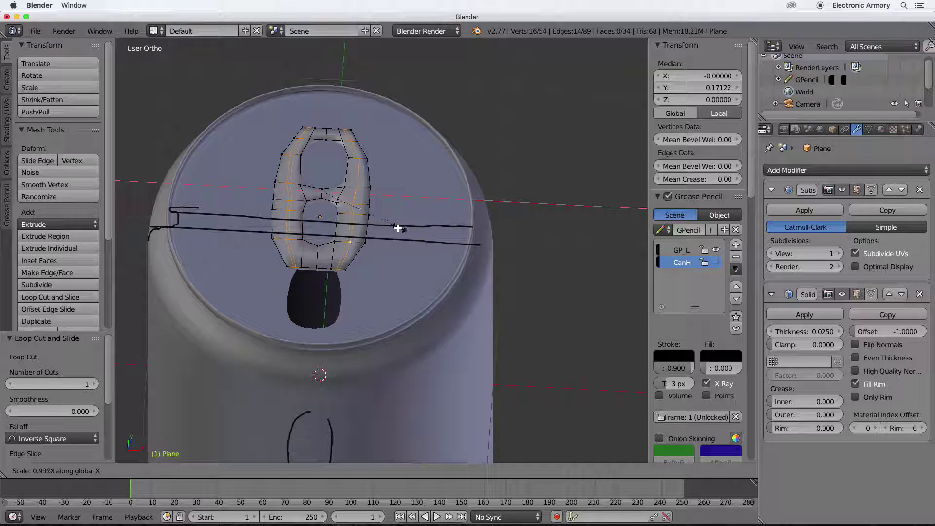
left_click(419, 228)
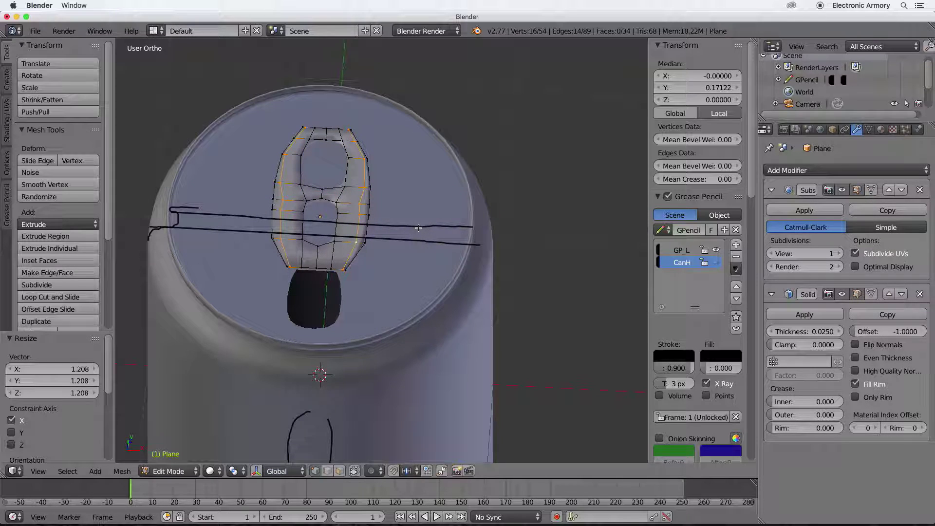
Step: Add another centred lengthwise edge loop between the outer side loop and the holes on each side of the pull tab
key("ctrl+r")
left_click(349, 220)
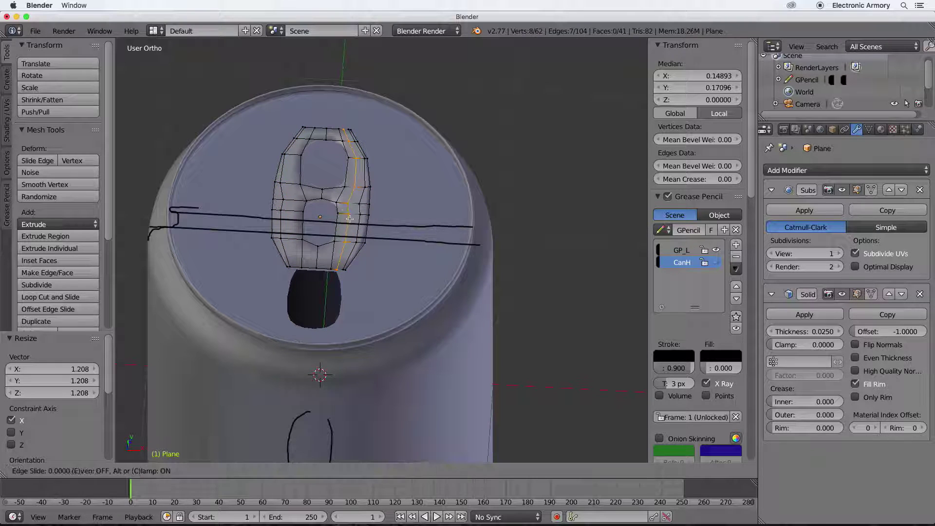
right_click(350, 219)
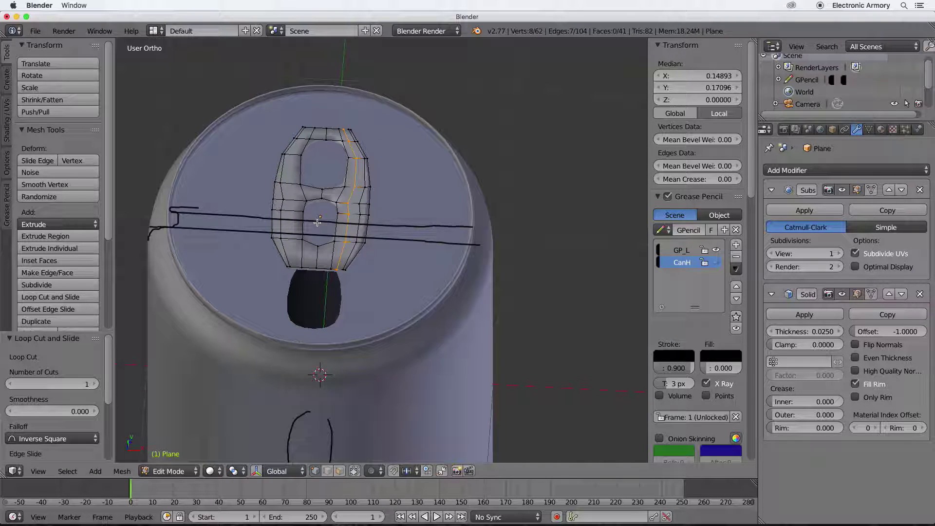
key("ctrl+r")
left_click(290, 215)
right_click(290, 214)
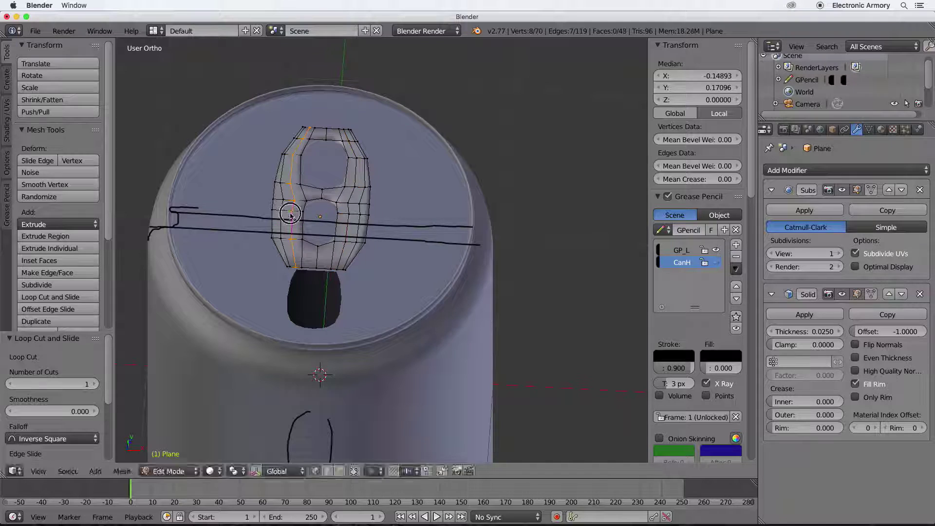
Step: Scale the two new lengthwise loops inward along X to about 0.8, close to the holes, and return to object mode
right_click(347, 213, "alt+shift")
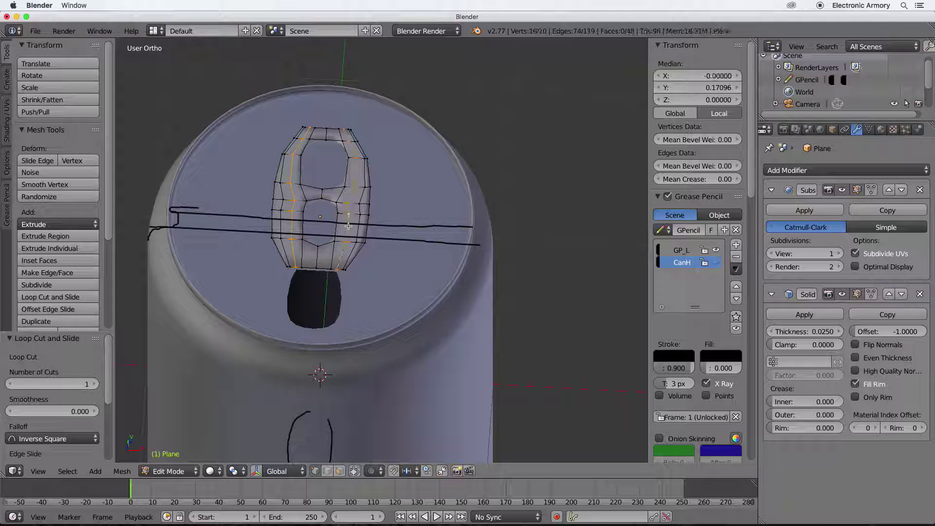
key("s")
key("x")
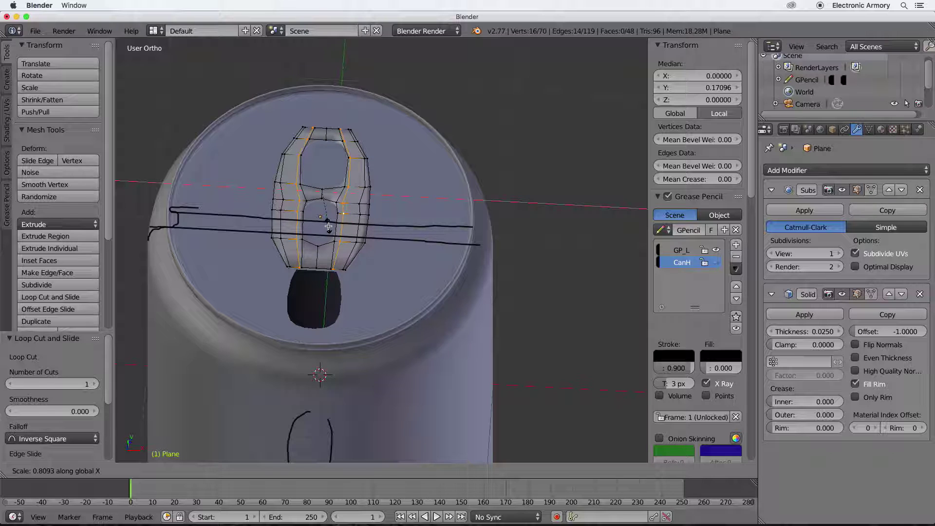
left_click(331, 226)
key("Tab")
middle_click_drag(375, 233, 352, 232)
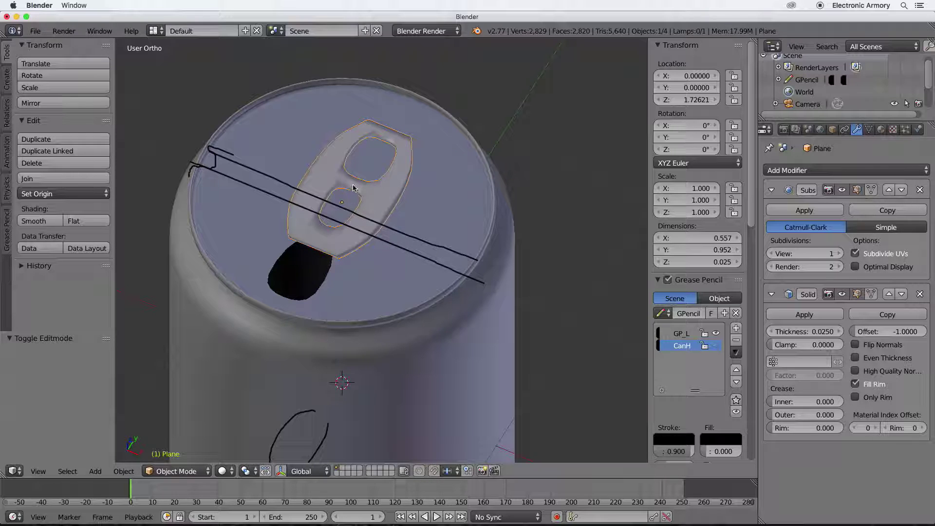
Step: Add two crosswise edge loops across the bridge between the pull tab's two holes and preview the tab in object mode
key("Tab")
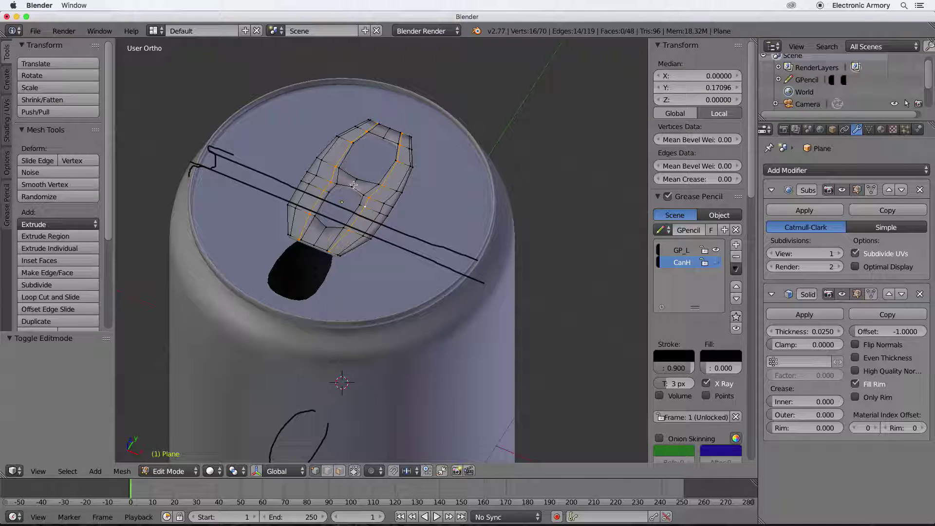
key("ctrl+r")
left_click(353, 184)
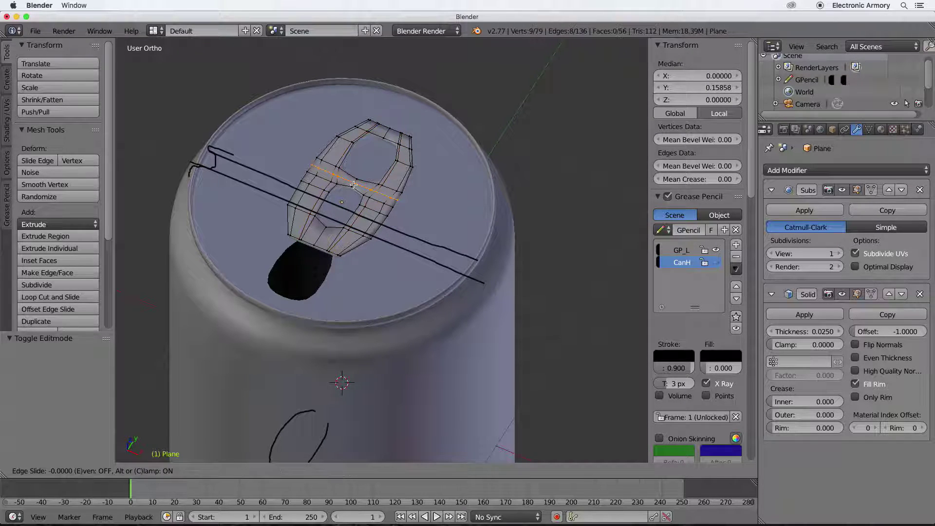
right_click(355, 183)
key("ctrl+r")
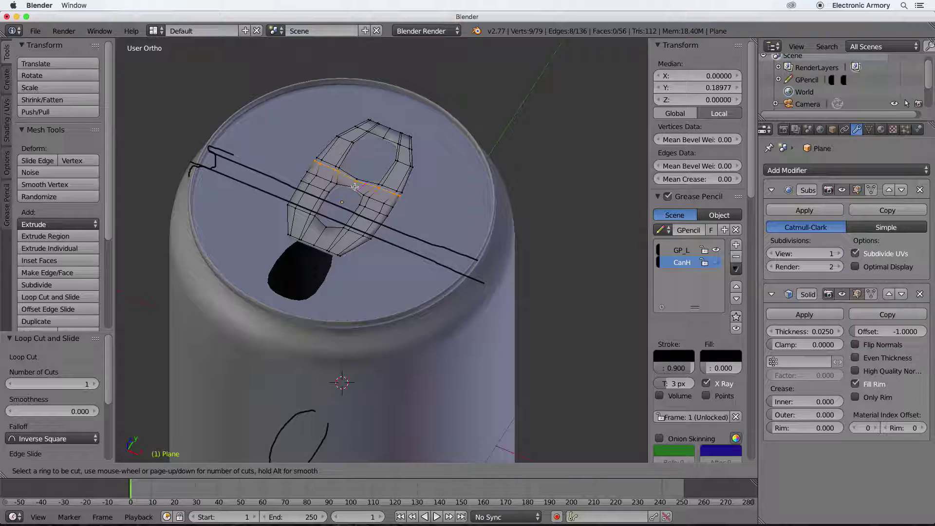
left_click(353, 186)
left_click(353, 185)
middle_click_drag(353, 187, 424, 215)
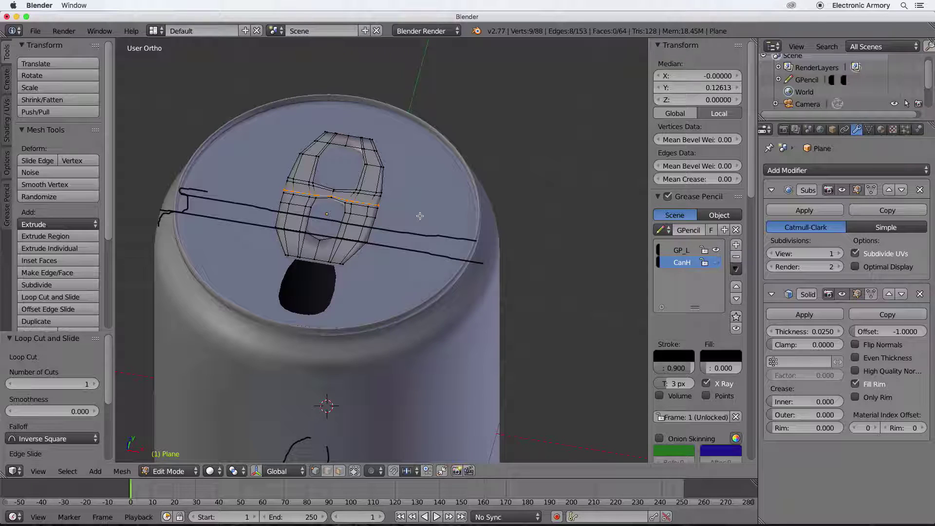
key("Tab")
key("Tab")
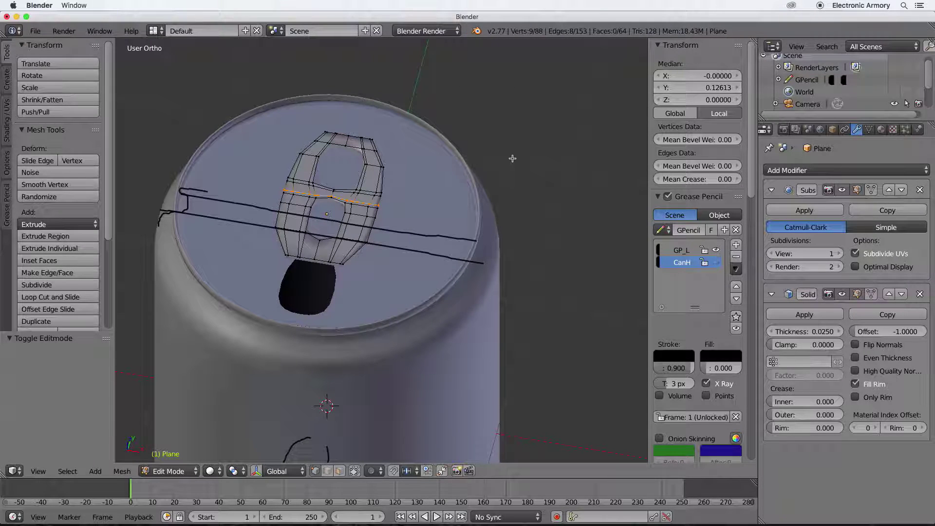
key("Tab")
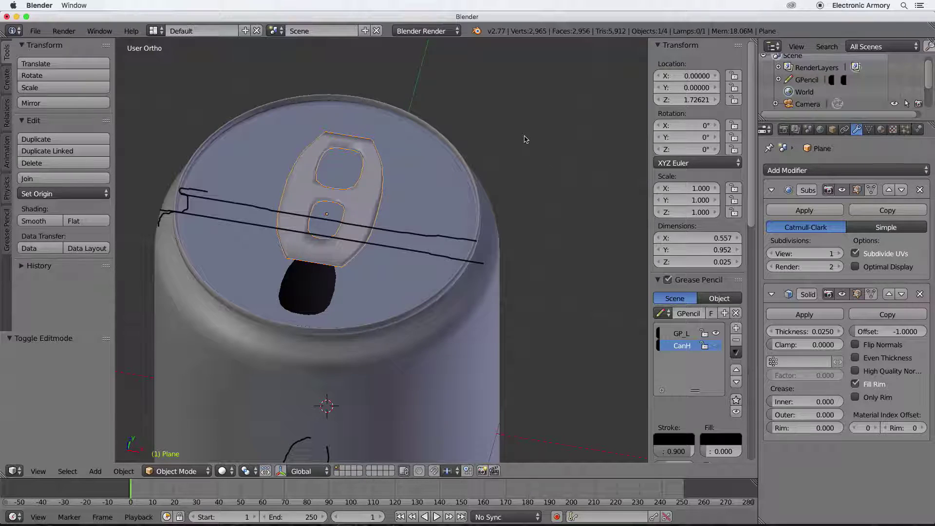
Step: Add a crosswise edge loop just beyond the small hole near the can opening and a centred one at the tab's far end
key("Tab")
key("ctrl+r")
left_click(333, 248)
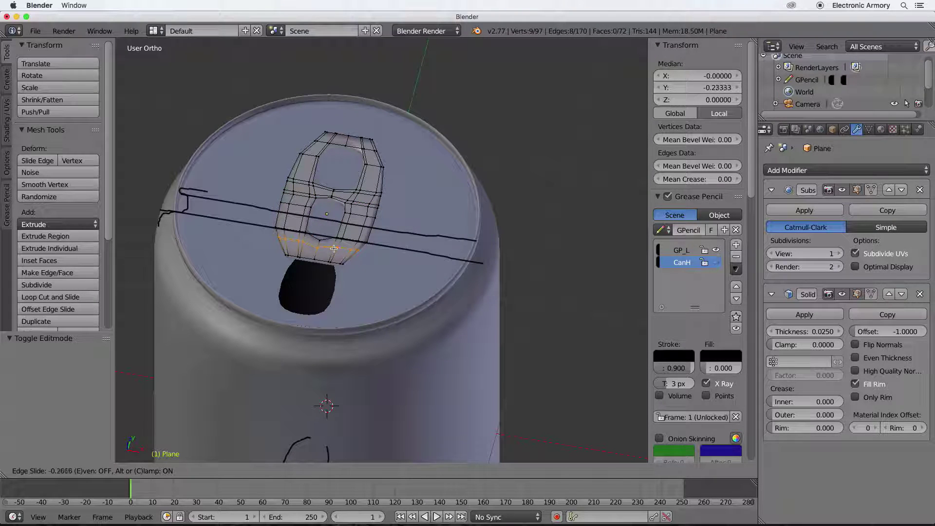
left_click(333, 247)
key("ctrl+r")
left_click(351, 141)
right_click(350, 141)
middle_click_drag(351, 141, 226, 153)
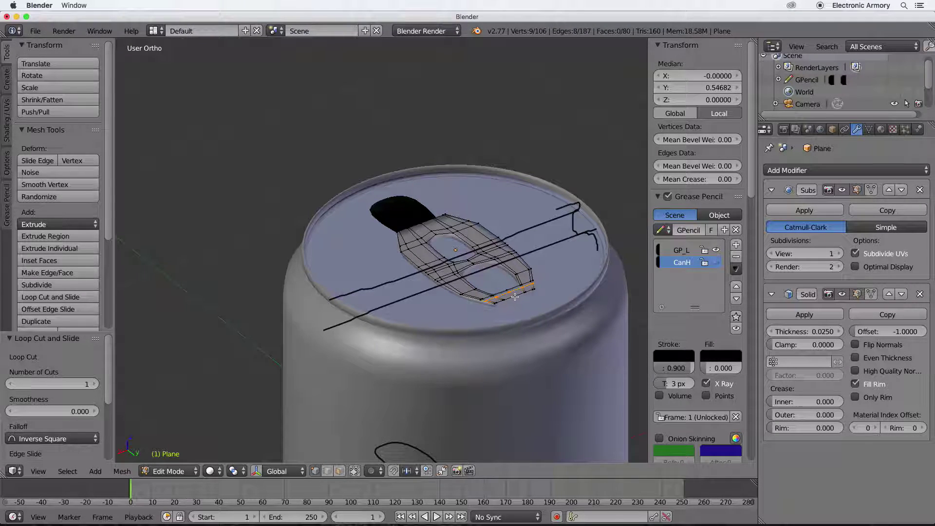
Step: In top view, move the five middle vertices of the tab's far end edge outward along Y by about 0.014
middle_click_drag(510, 298, 567, 313)
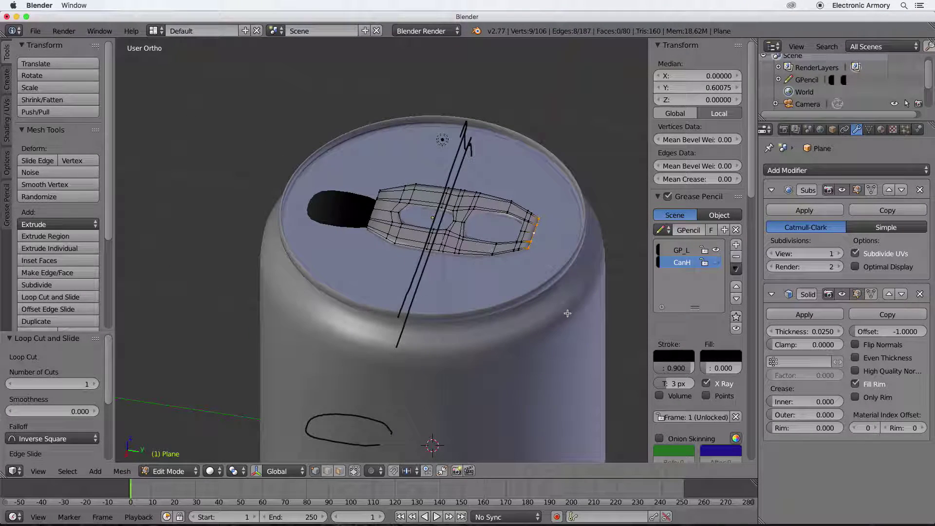
key("KP_7")
middle_click_drag(277, 103, 334, 161, "shift")
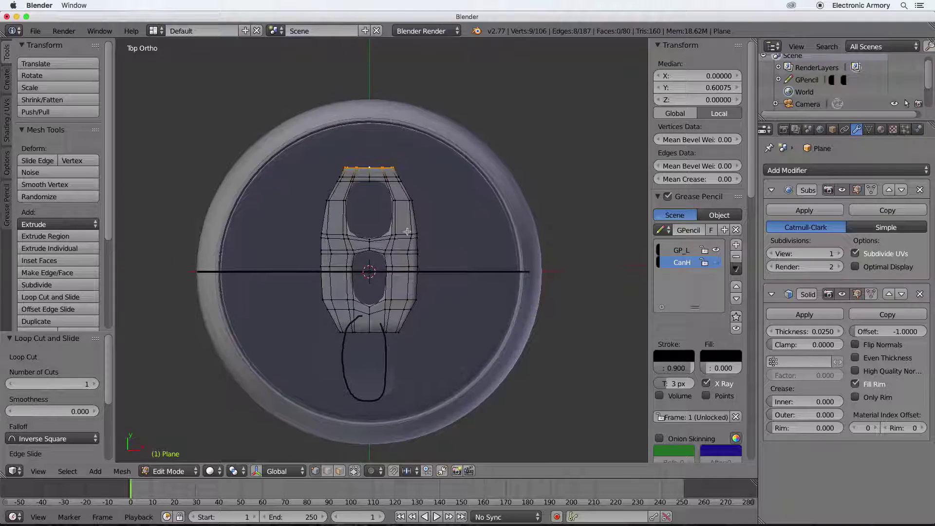
key("b")
middle_click_drag(334, 161, 352, 174)
key("b")
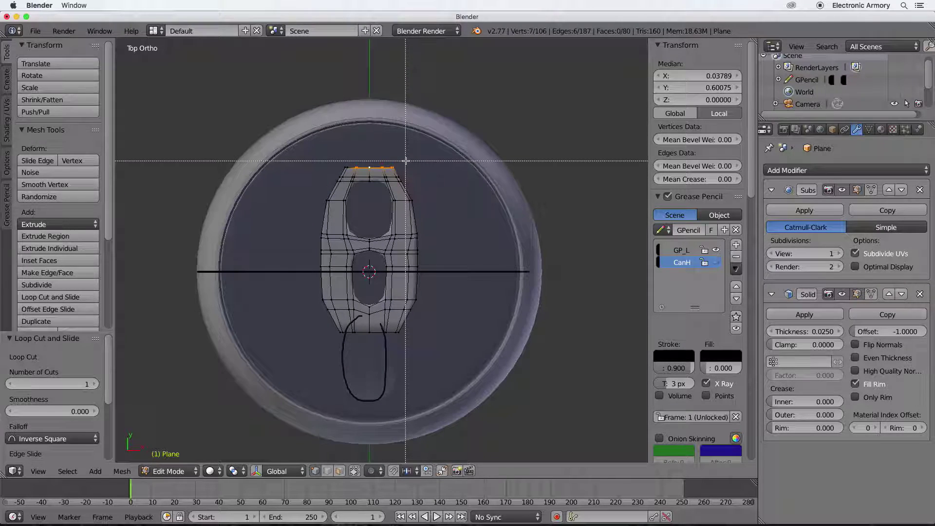
middle_click_drag(406, 161, 377, 183)
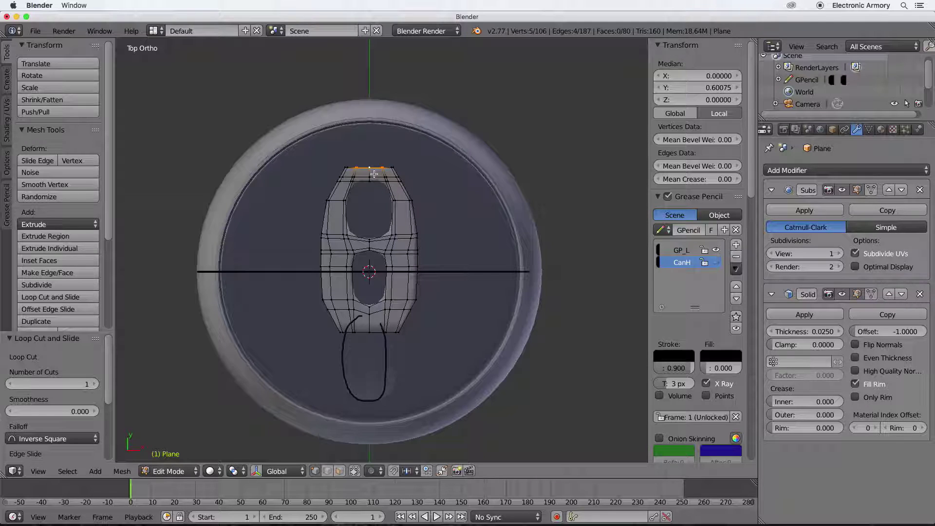
key("g")
key("y")
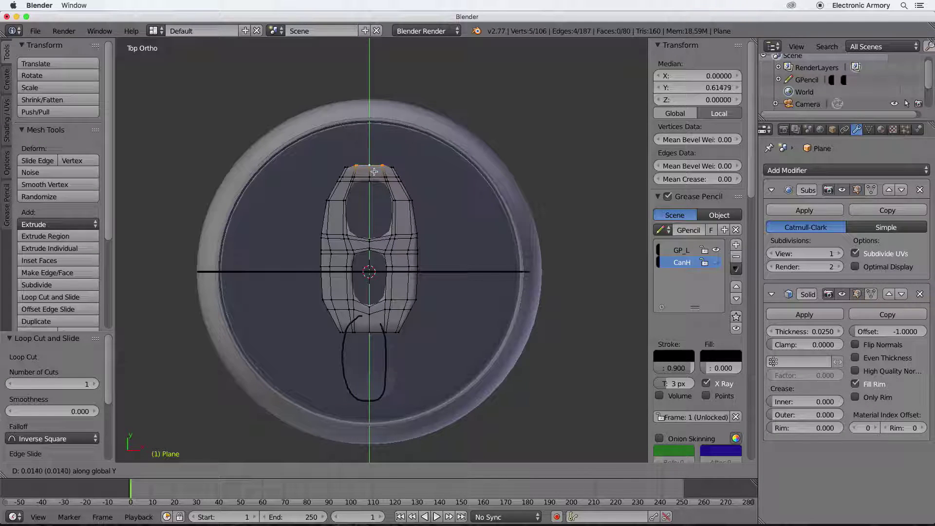
left_click(374, 174)
Step: Move the centre vertex of the tab's far end outward along Y by about 0.008 and return to object mode
right_click(374, 173)
key("g")
key("y")
left_click(374, 172)
mouse_move(375, 172)
middle_mouse_down()
mouse_move(381, 202)
mouse_move(359, 379)
mouse_move(348, 123)
mouse_move(250, 104)
mouse_move(252, 124)
middle_mouse_up()
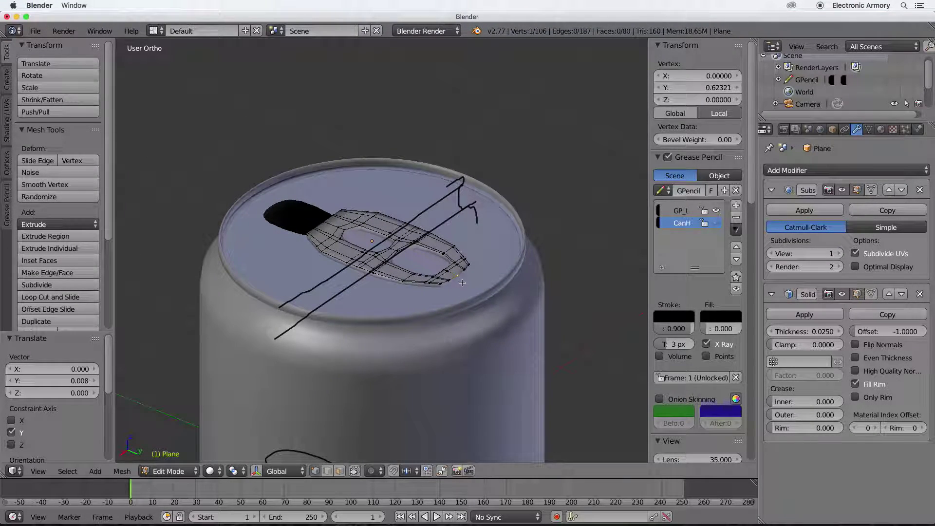
mouse_move(400, 299)
middle_mouse_down()
mouse_move(466, 285)
mouse_move(524, 321)
mouse_move(520, 338)
middle_mouse_up()
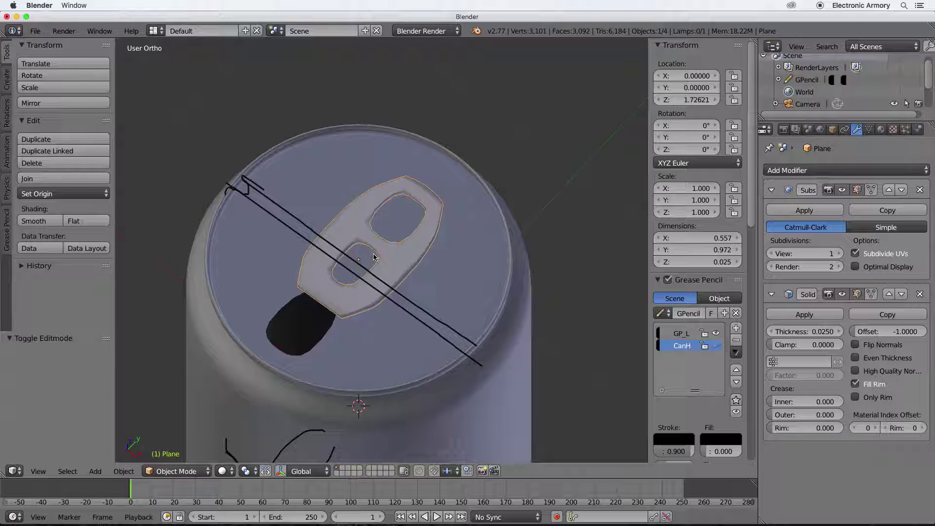
Step: Rotate the pull tab about 6.854° around the global X axis
middle_click_drag(430, 287, 385, 267)
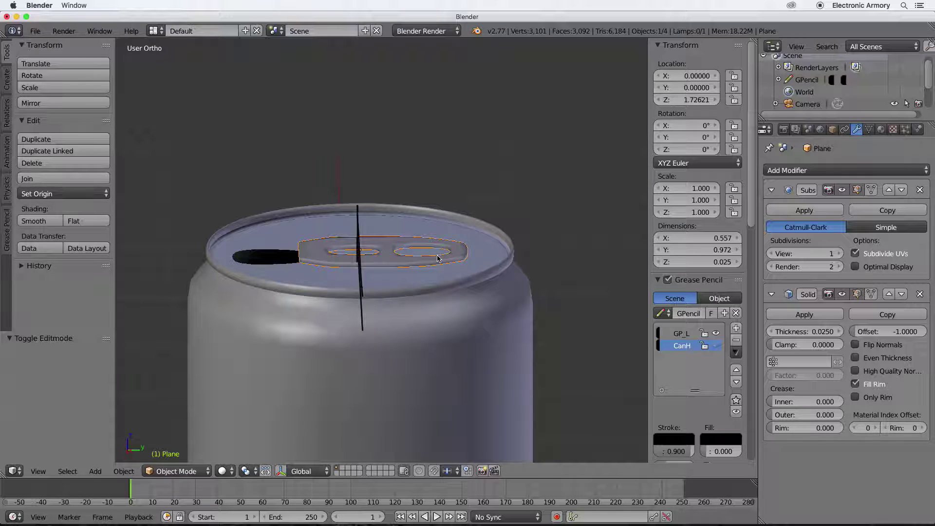
key("r")
key("x")
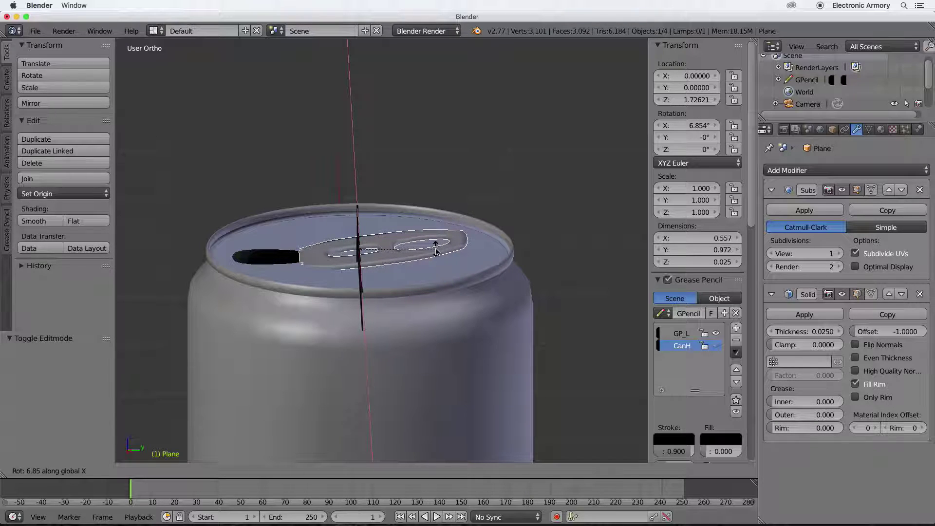
left_click(435, 251)
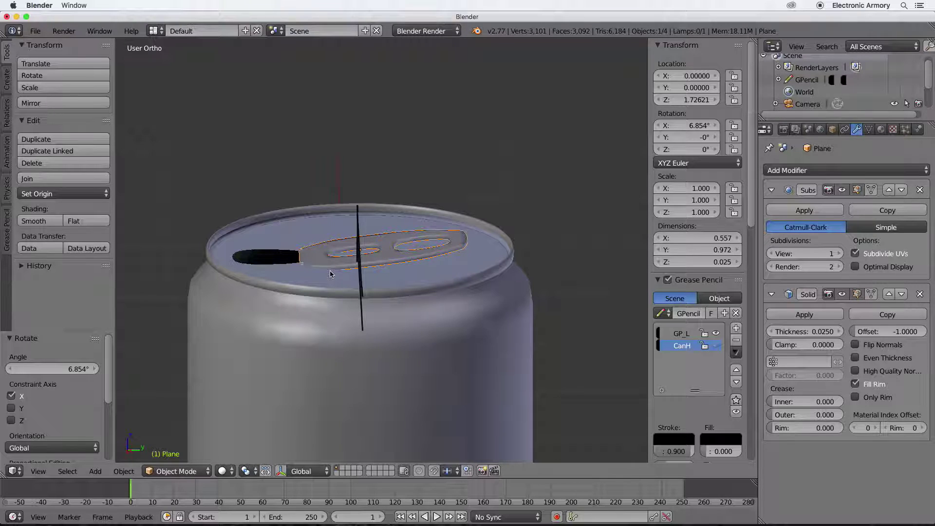
Step: Raise the pull tab along Z by about 0.029 so that it sits above the lid
key("g")
key("z")
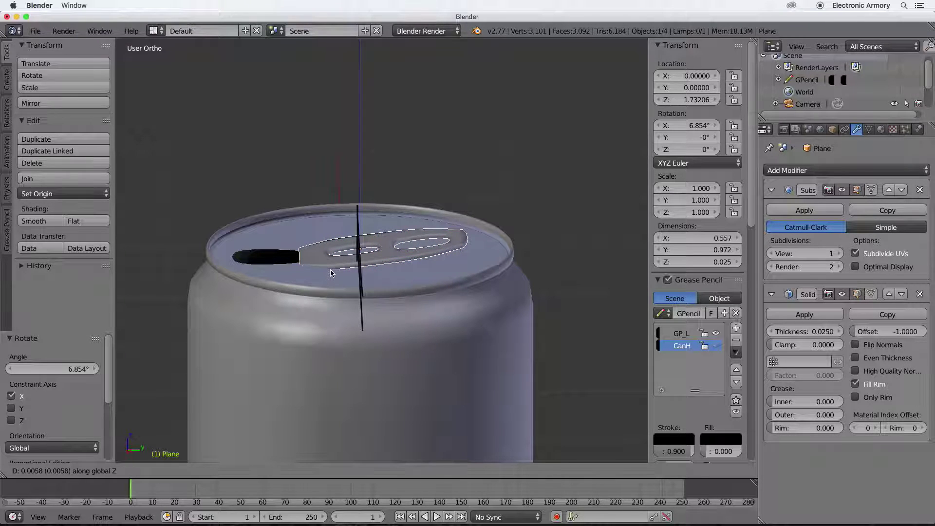
left_click(331, 269)
middle_click_drag(362, 338, 424, 365)
Step: Hide the GP_L grease pencil layer and bring the whole can into view
scroll(424, 365, "down", 3)
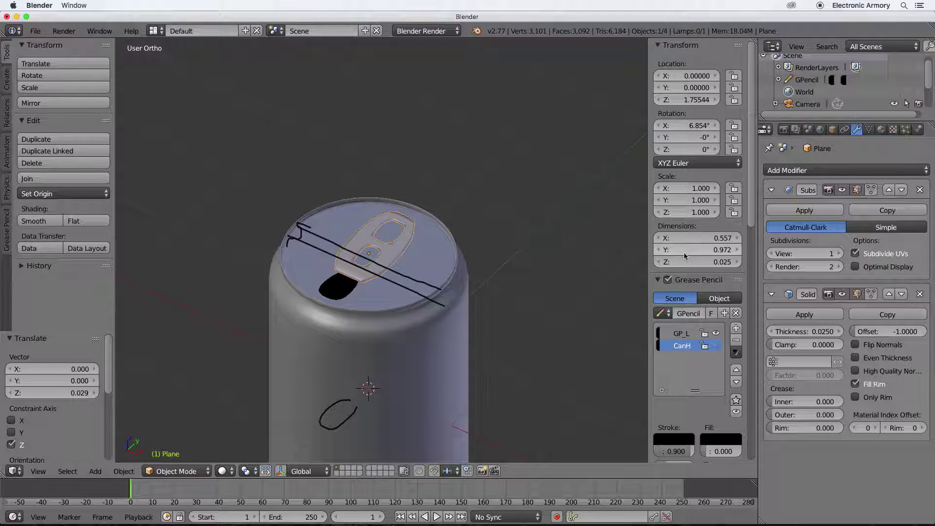
left_click(717, 333)
mouse_move(384, 371)
middle_mouse_down()
mouse_move(395, 273)
mouse_move(417, 246)
mouse_move(394, 247)
middle_mouse_up()
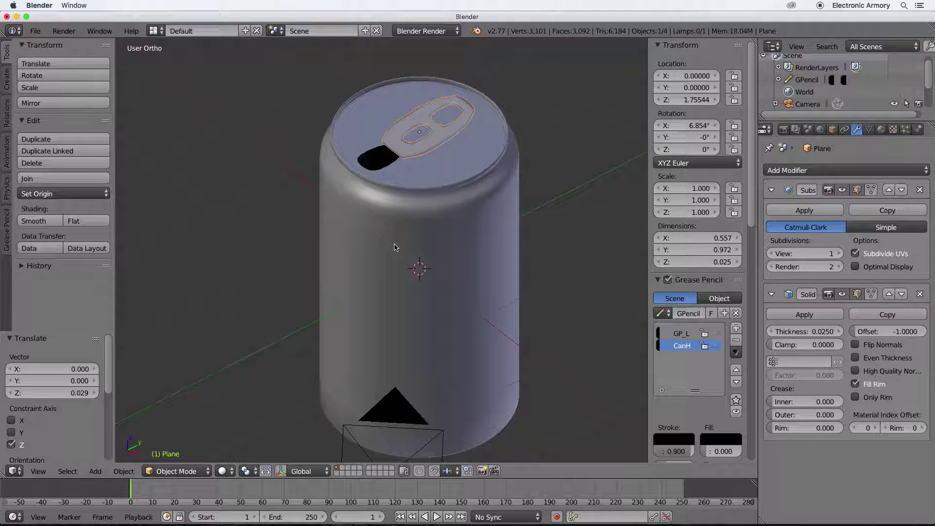
Step: Scale the pull tab's entire mesh down to about 0.865 in edit mode and return to object mode
key("Tab")
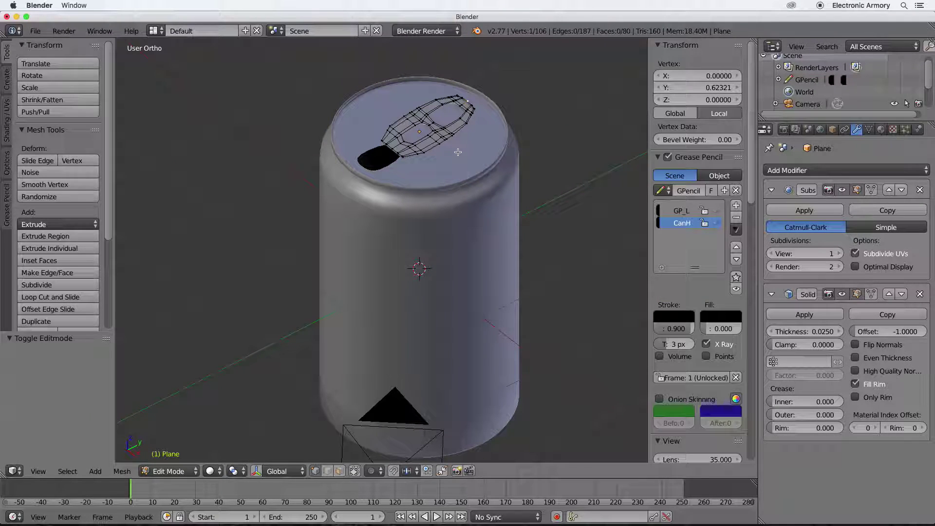
key("a")
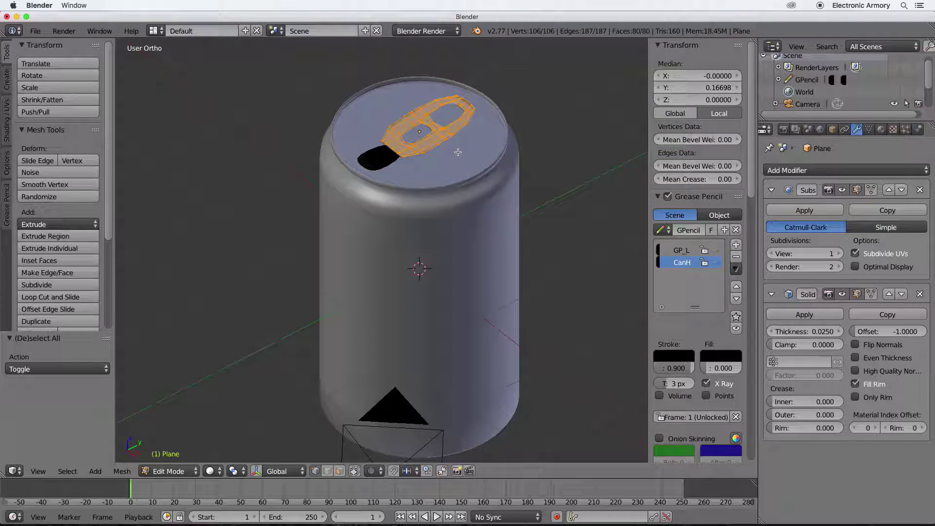
key("s")
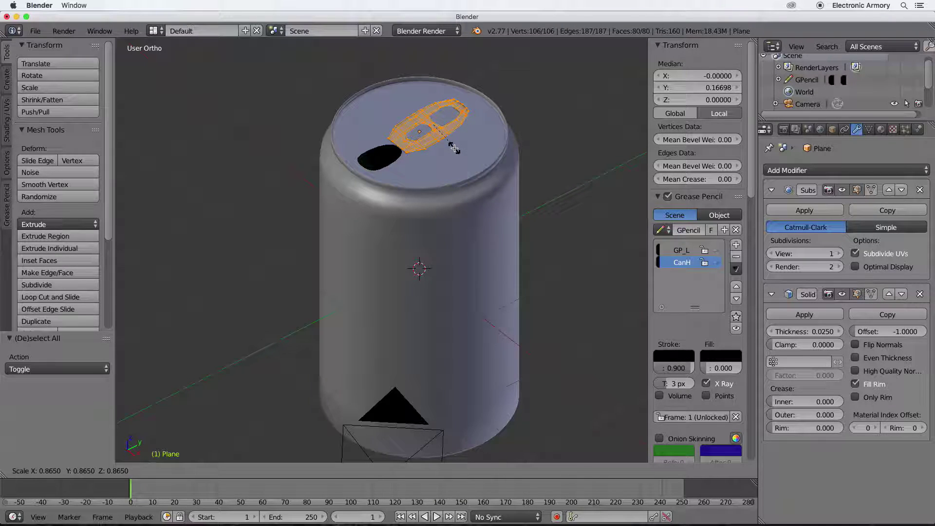
left_click(454, 148)
key("Tab")
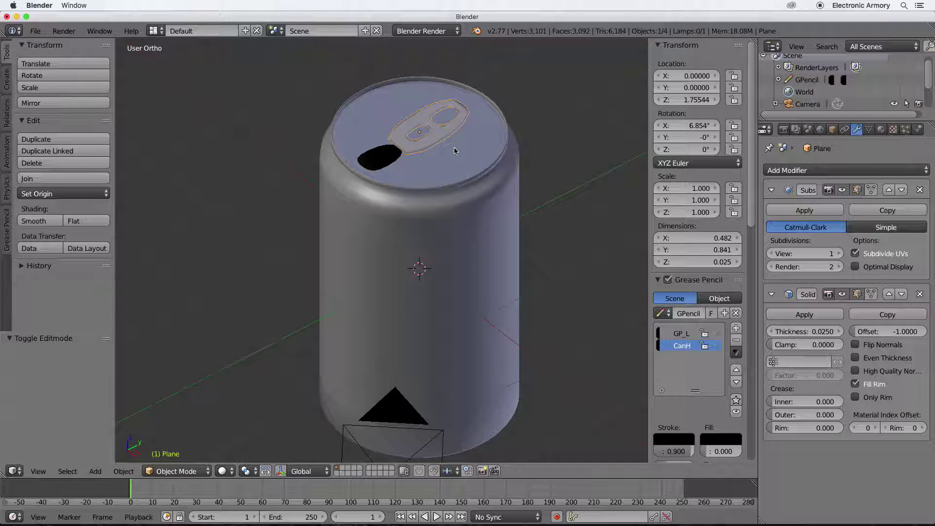
Step: Move the pull tab along the global Y axis by about -0.055, toward the can's opening
key("g")
key("y")
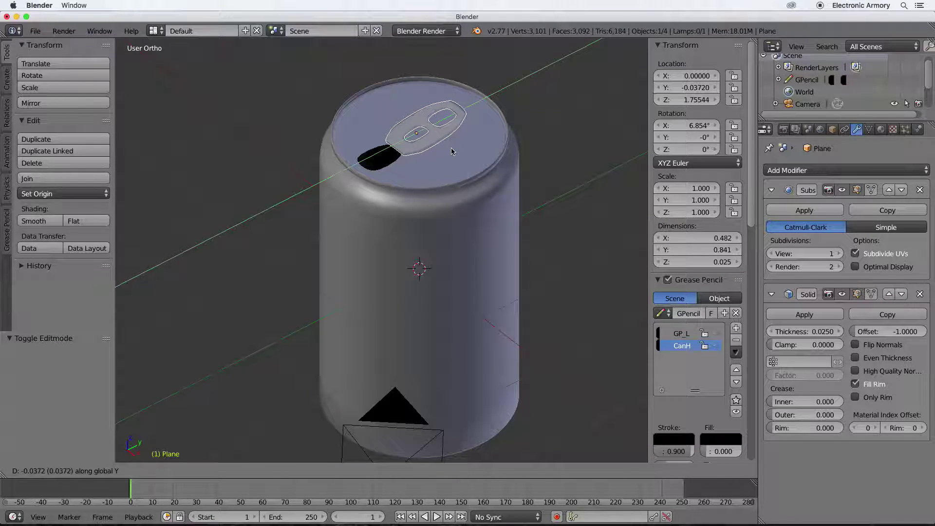
left_click(450, 154)
middle_click_drag(447, 167, 551, 286)
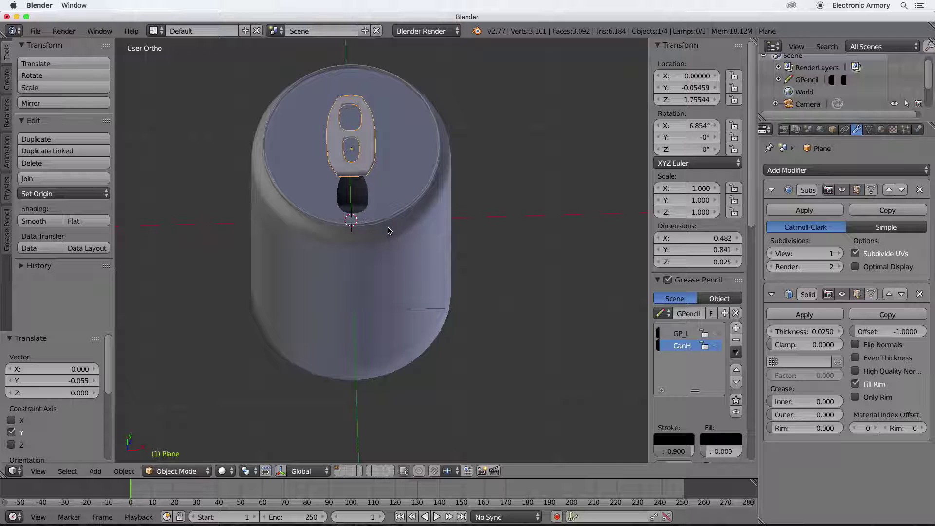
Step: Try moving the camera freely by about 0.633, 1.239 and 1.352 in X, Y and Z, check its view, and undo the move
key("KP_0")
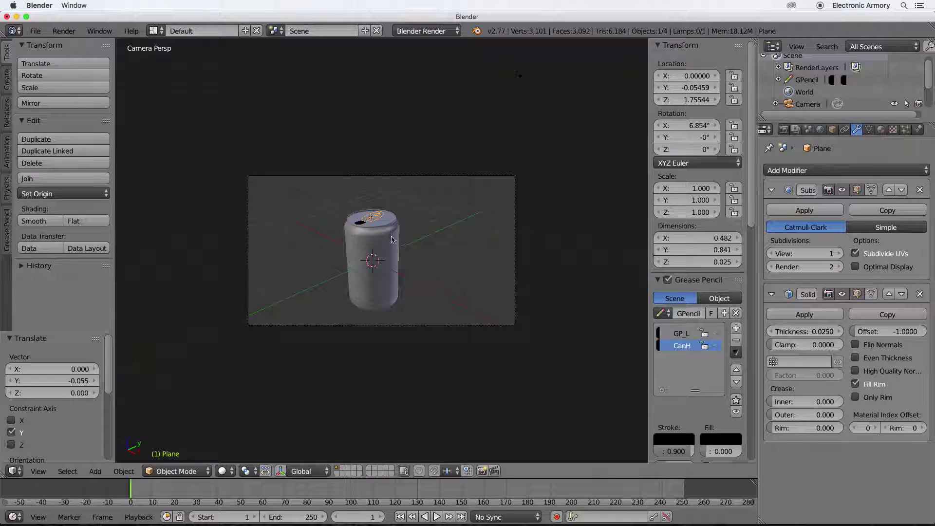
middle_click_drag(390, 231, 467, 273)
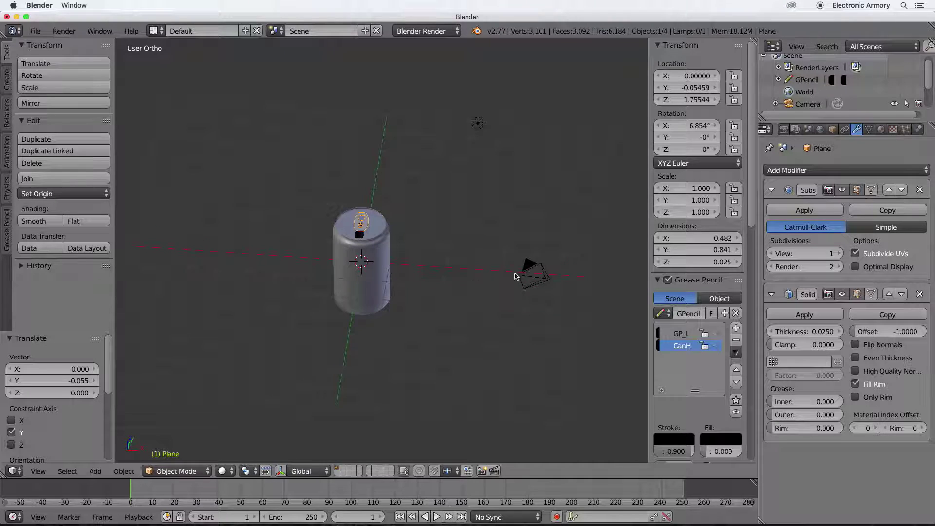
right_click(540, 278)
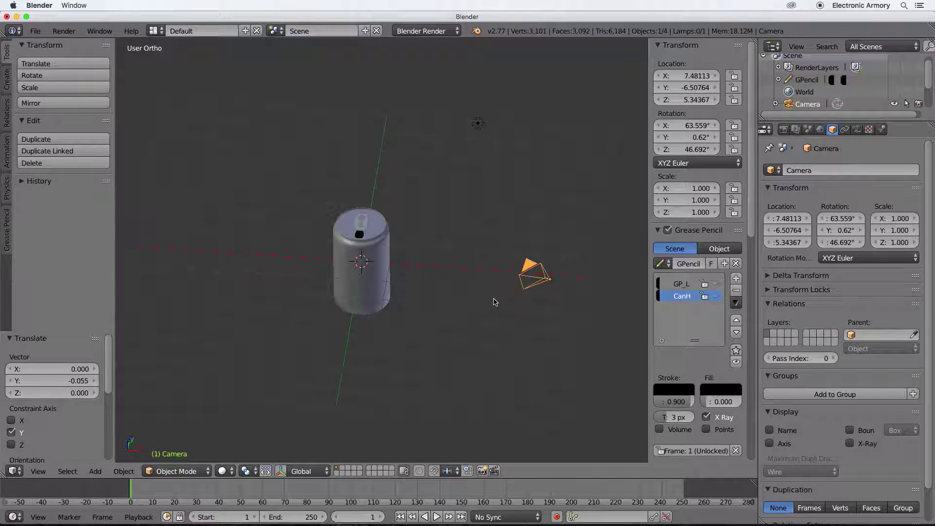
key("g")
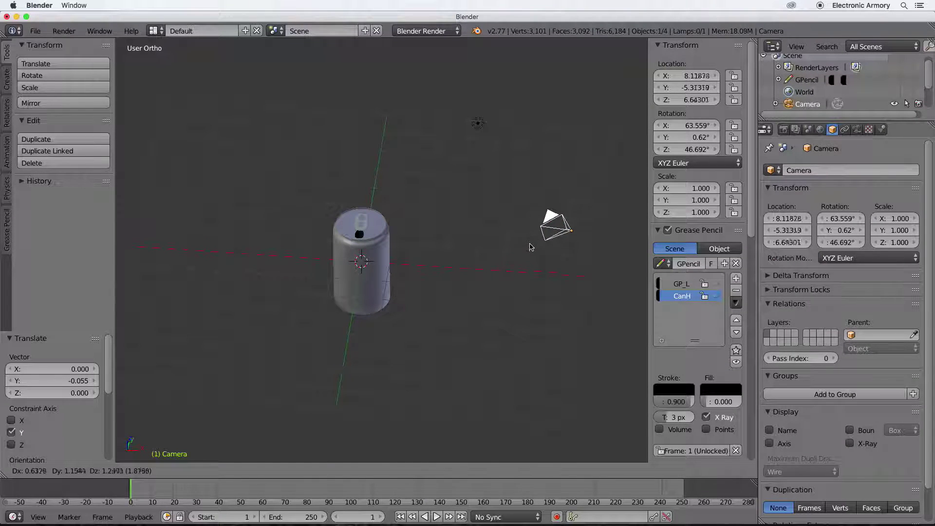
left_click(530, 244)
key("KP_0")
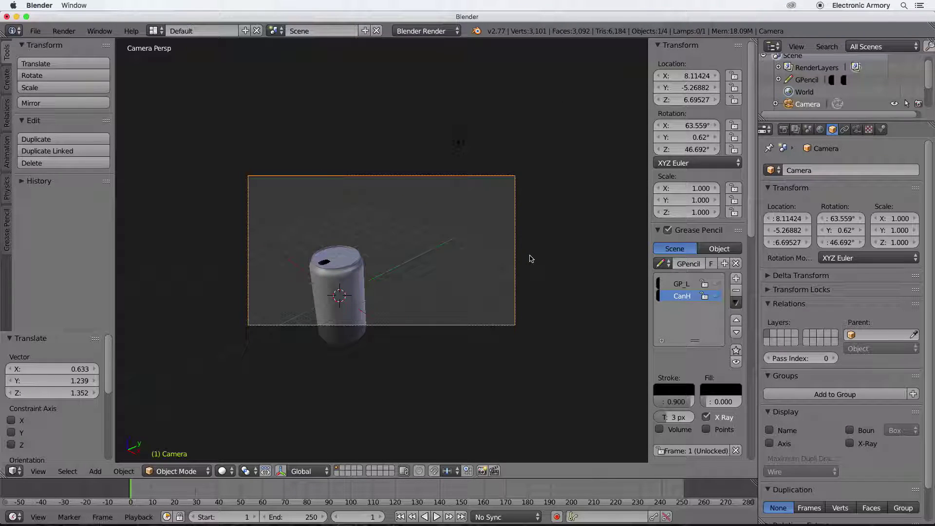
key("ctrl+z")
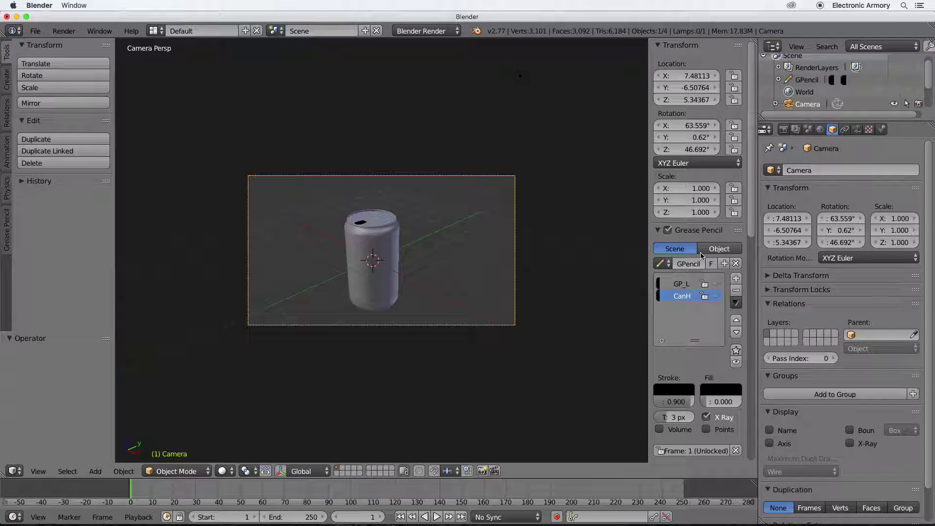
Step: Enable Lock Camera to View and orbit the camera around the can to a Z rotation of about 28°
key("n")
key("n")
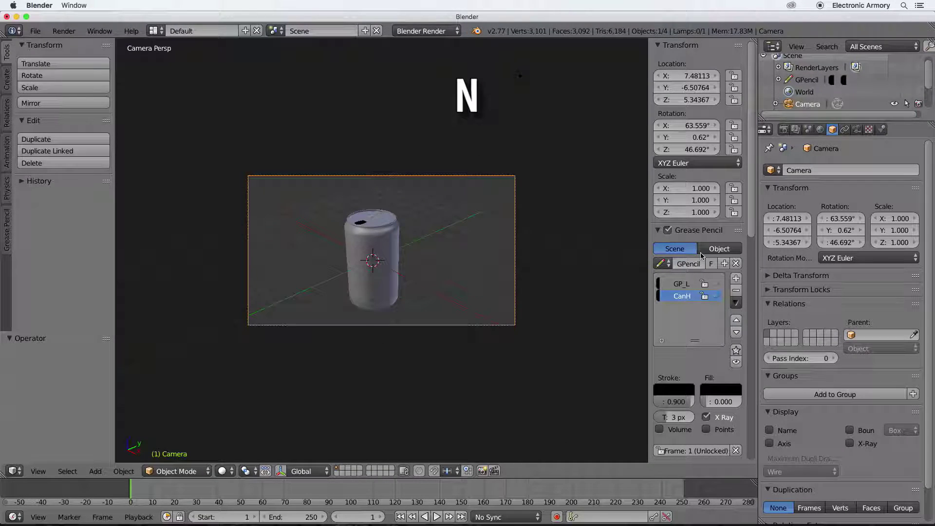
scroll(701, 258, "down", 6)
scroll(700, 260, "down", 5)
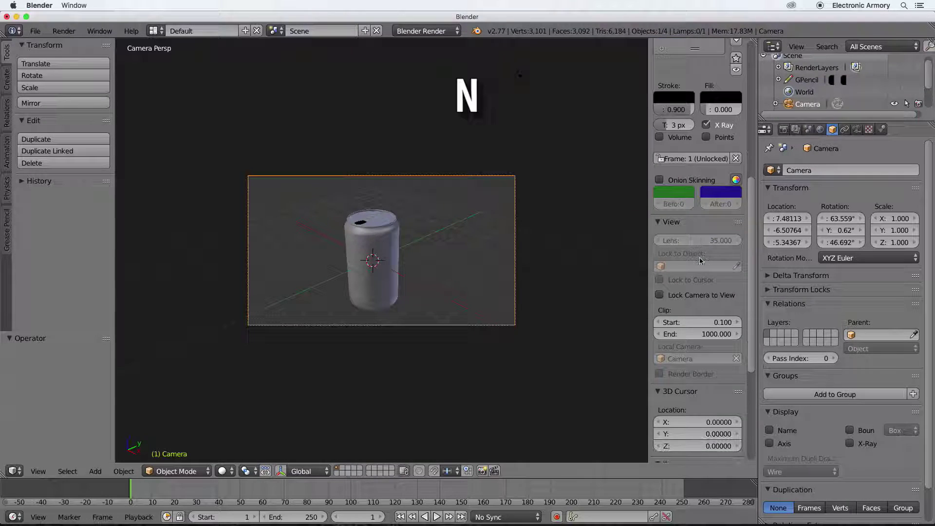
left_click(688, 296)
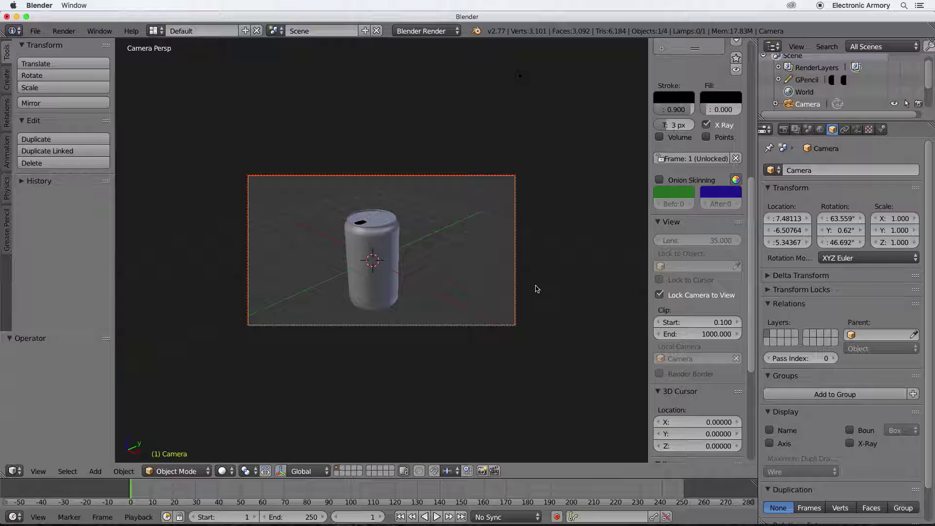
mouse_move(536, 289)
middle_mouse_down()
mouse_move(576, 291)
mouse_move(553, 298)
mouse_move(522, 288)
middle_mouse_up()
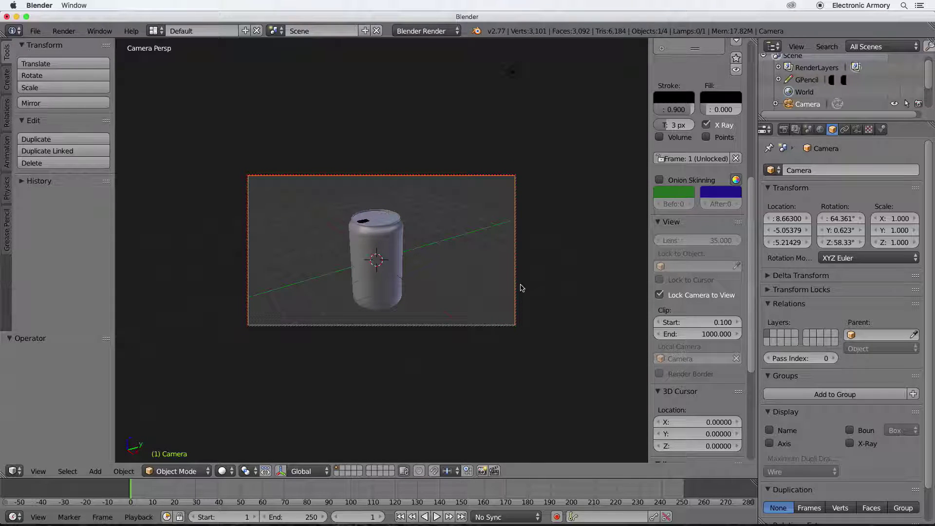
middle_click_drag(424, 283, 469, 282)
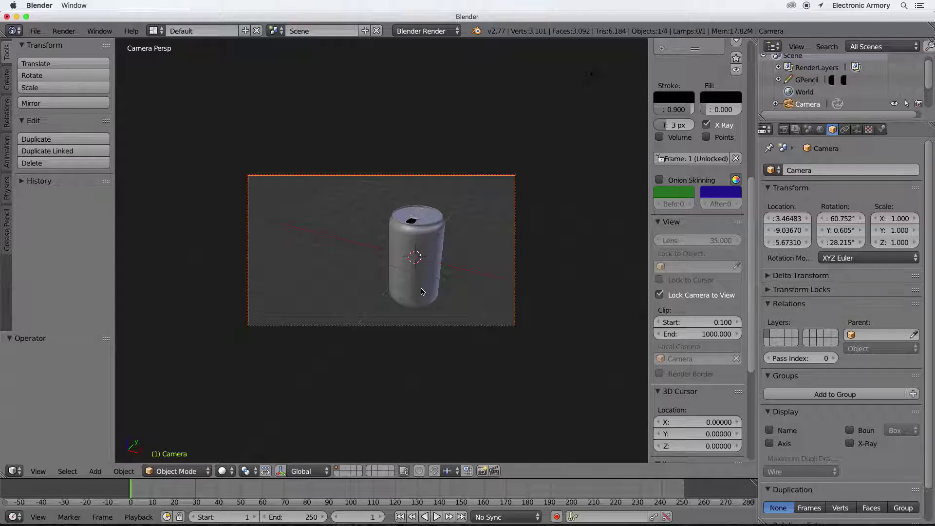
Step: Turn on the camera's Thirds composition guide and reframe so the can sits on the right-hand vertical thirds line
left_click(856, 129)
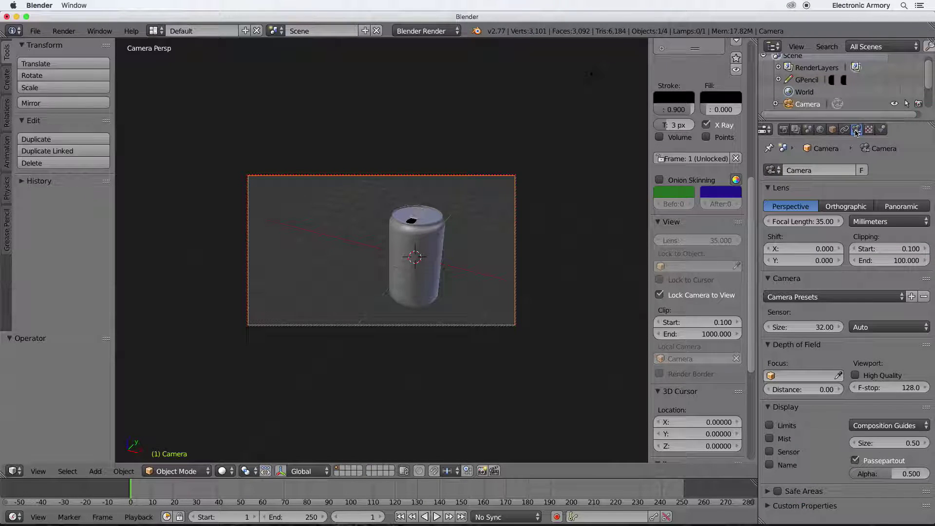
left_click(880, 427)
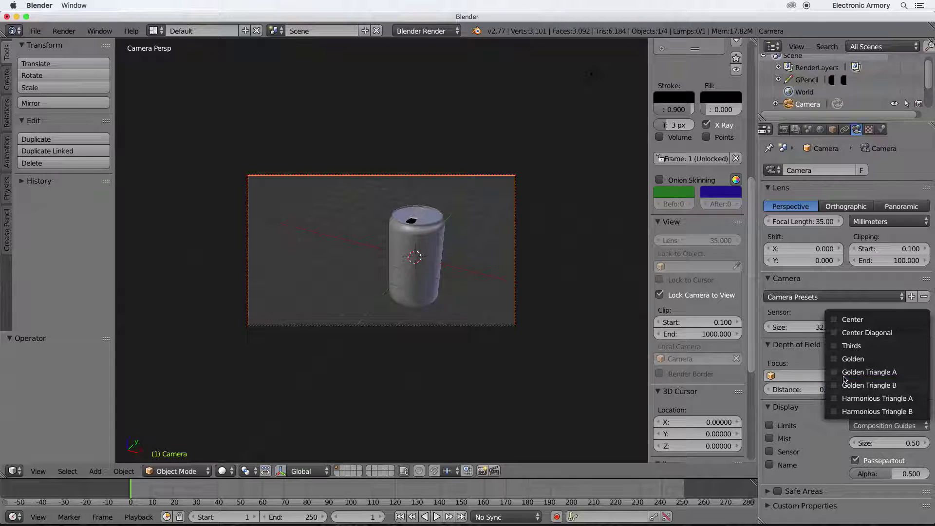
left_click(834, 346)
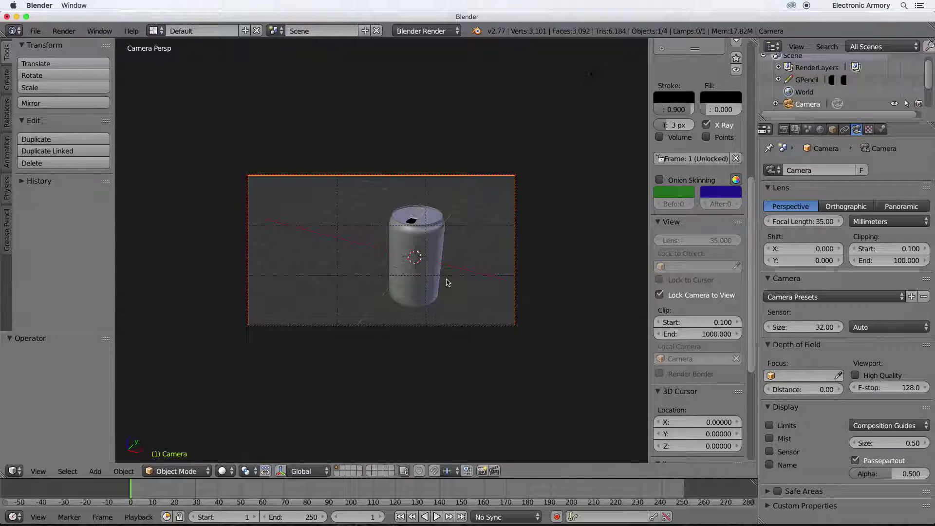
middle_click_drag(447, 283, 455, 281)
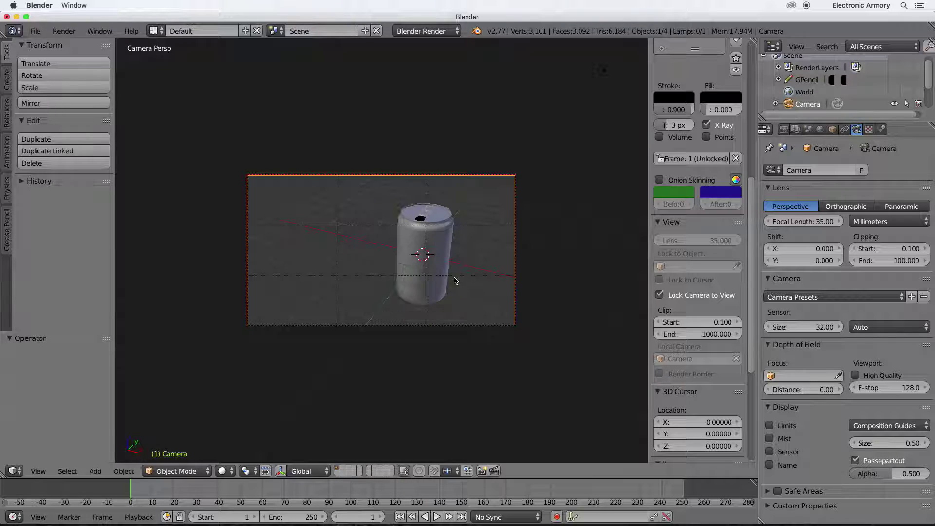
Step: Select the lamp, switch the render engine to Cycles Render, and make a test render of the can
right_click(608, 74)
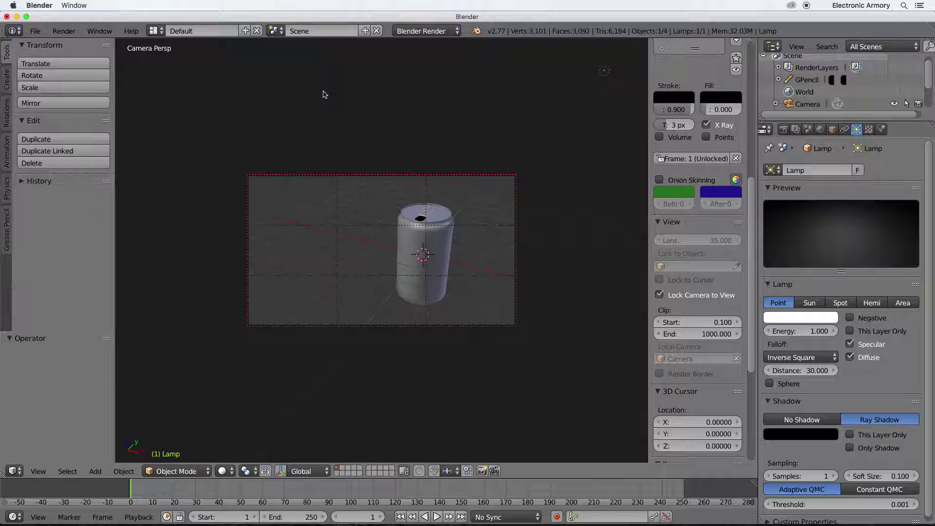
left_click(424, 33)
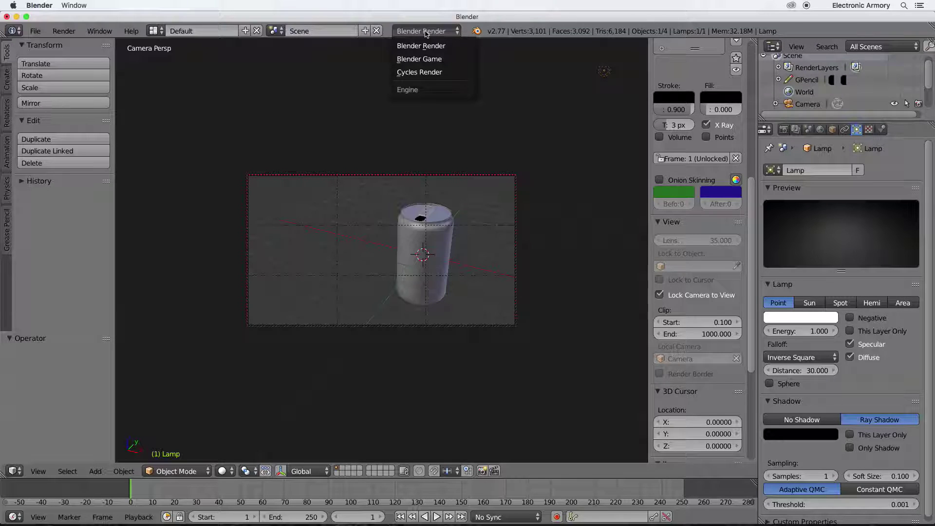
left_click(426, 74)
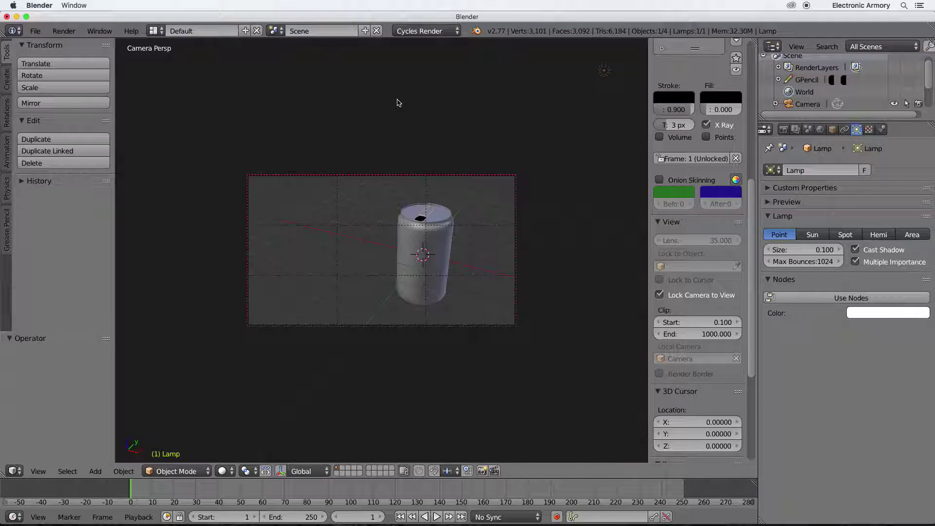
key("F12")
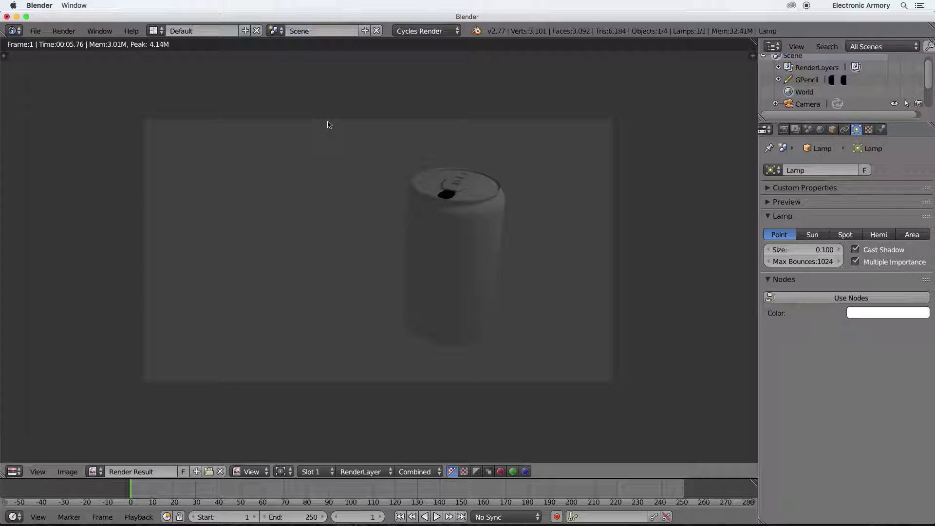
key("Escape")
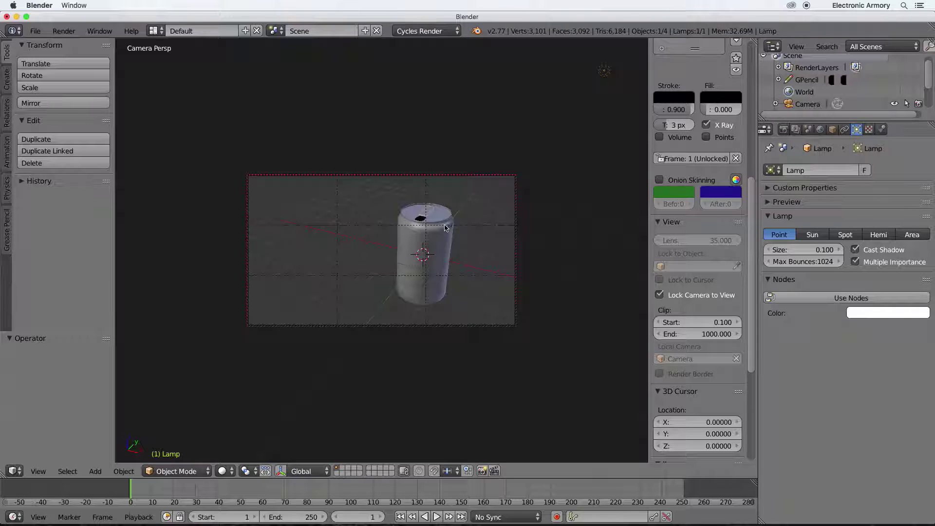
Step: Move the lamp along the global X axis by about -8.242 and render the can again
right_click(456, 219)
right_click(603, 73)
key("g")
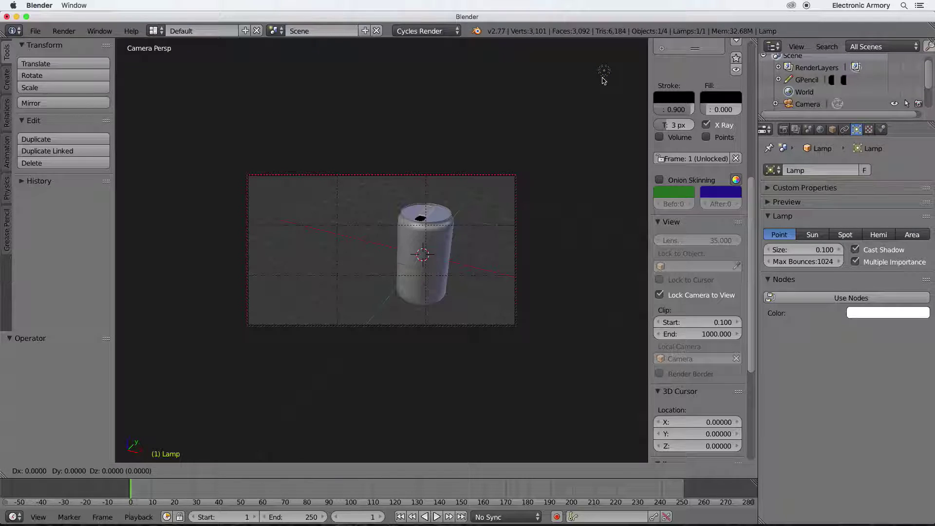
key("x")
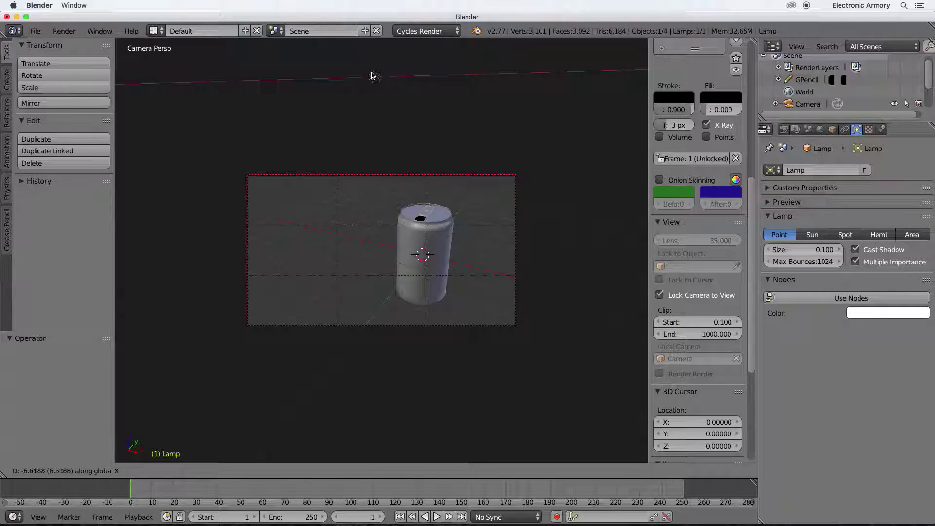
left_click(334, 77)
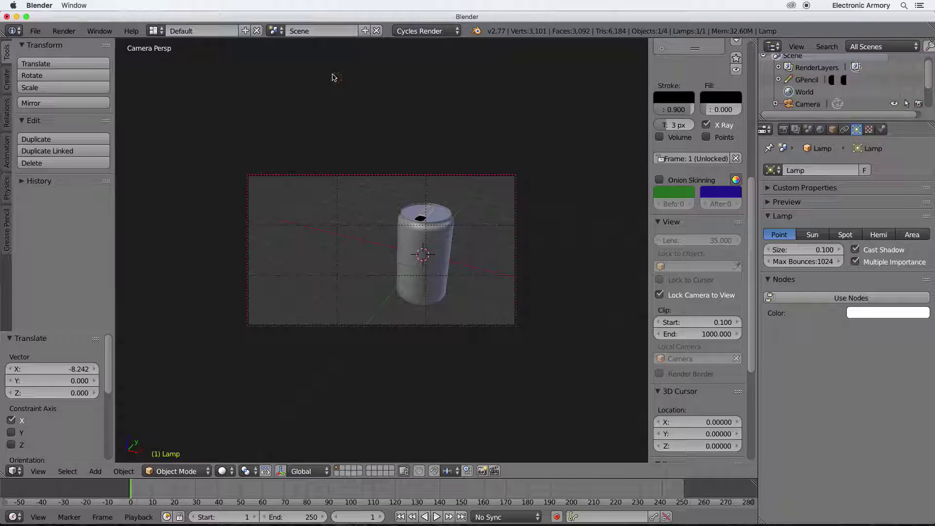
key("F12")
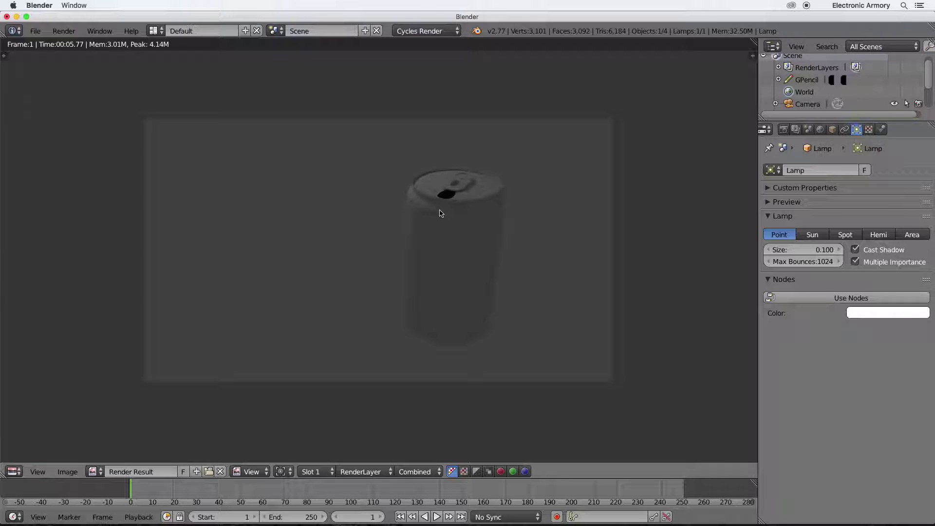
key("Escape")
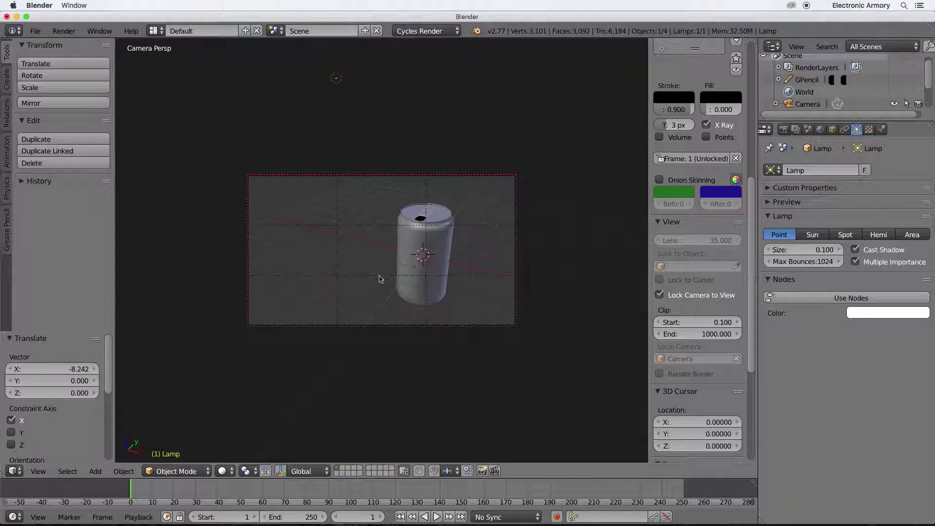
Step: Preview the scene in Wireframe and Bounding Box shading, and set the viewport shading to Rendered
left_click(231, 472)
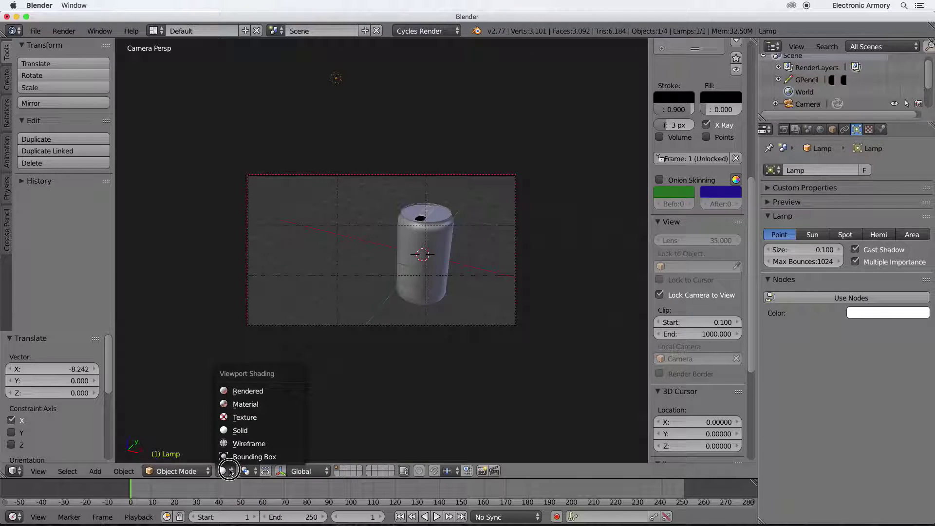
left_click(249, 443)
left_click(226, 473)
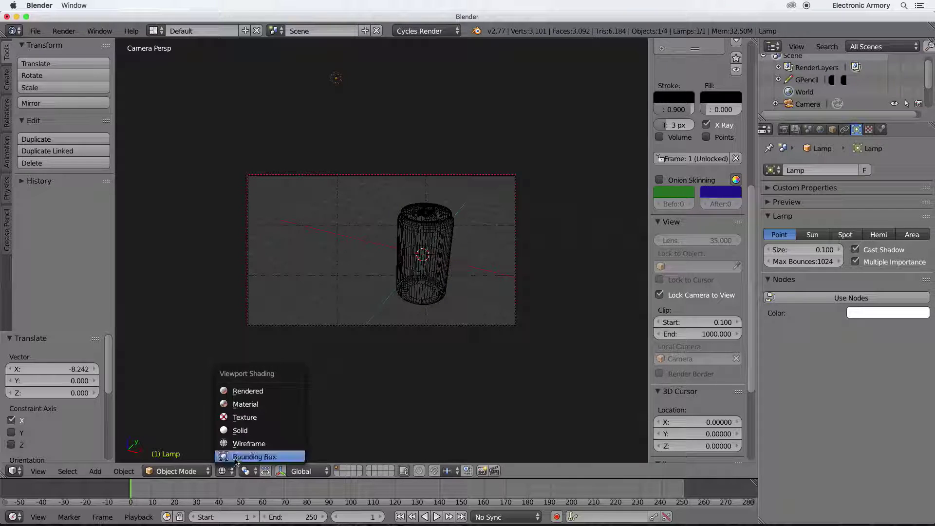
left_click(235, 455)
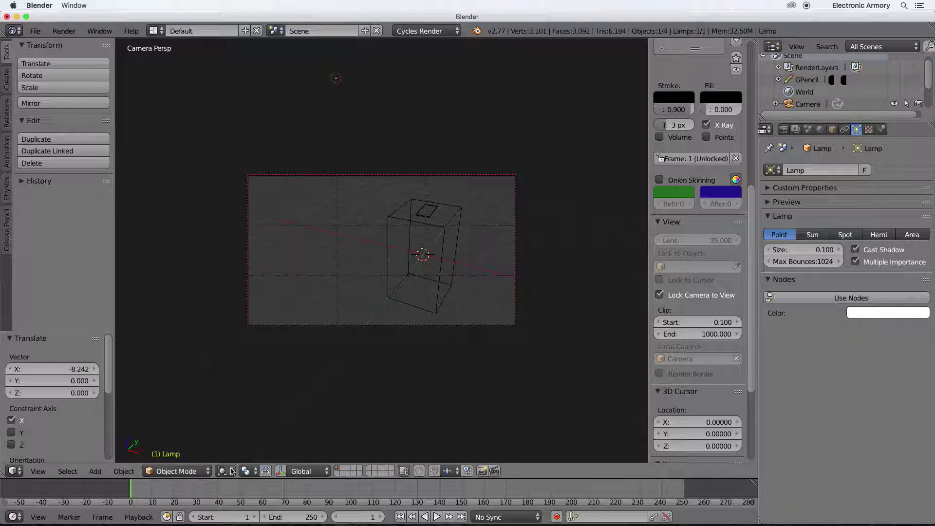
left_click(245, 470)
left_click(259, 391)
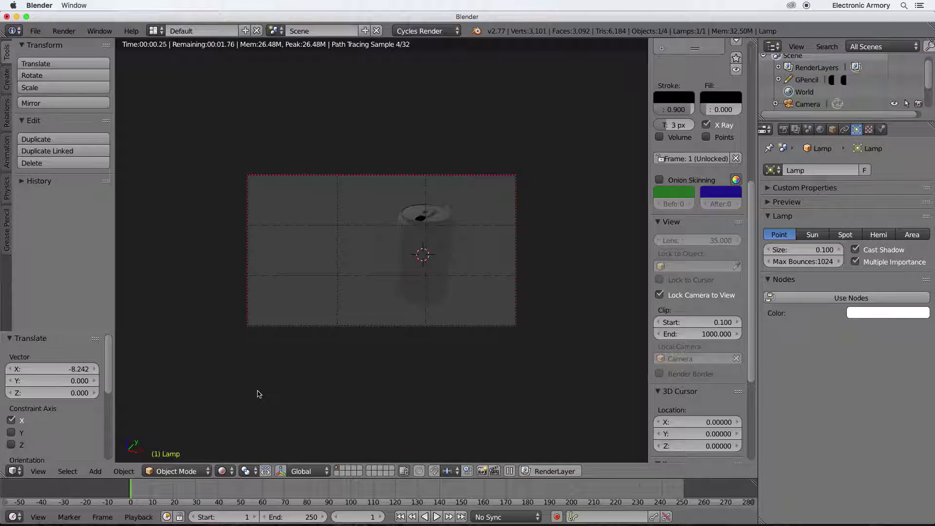
scroll(416, 355, "down", 1)
middle_click_drag(399, 355, 417, 320)
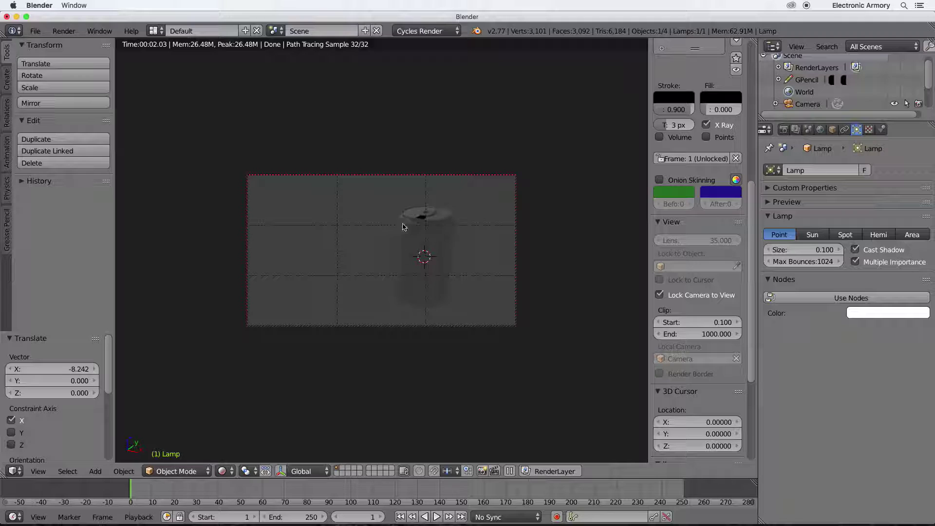
Step: Select the lamp, move it about 0.203 along the global X axis, and shift it along the global Y axis
scroll(799, 88, "down", 3)
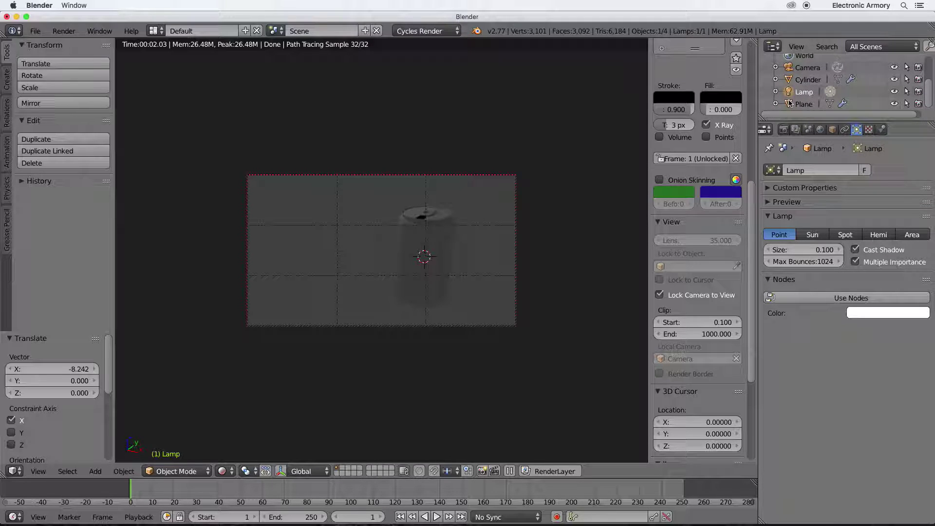
left_click(790, 103)
left_click(790, 93)
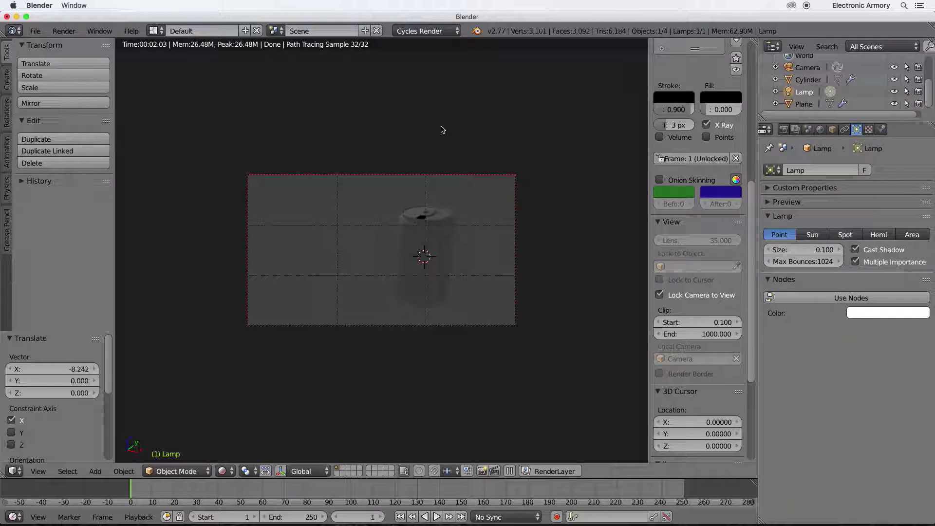
key("g")
key("x")
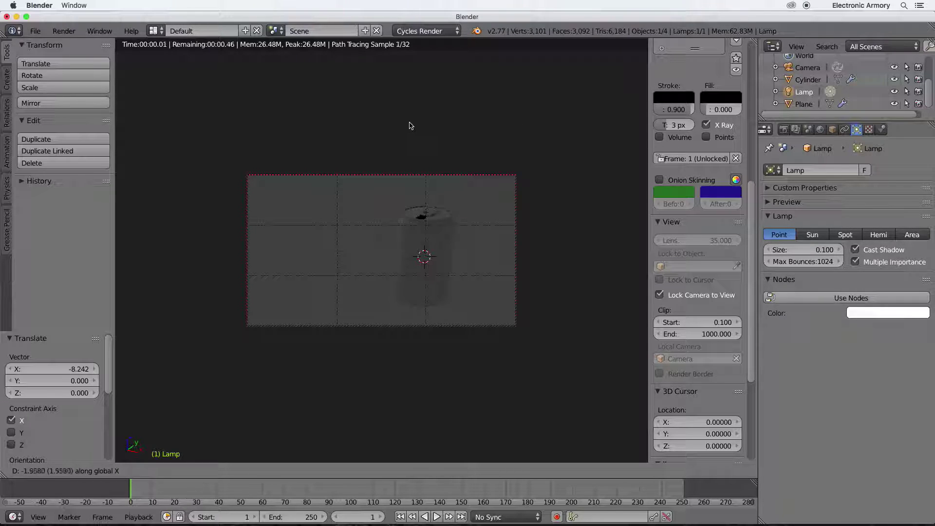
left_click(446, 126)
key("g")
key("y")
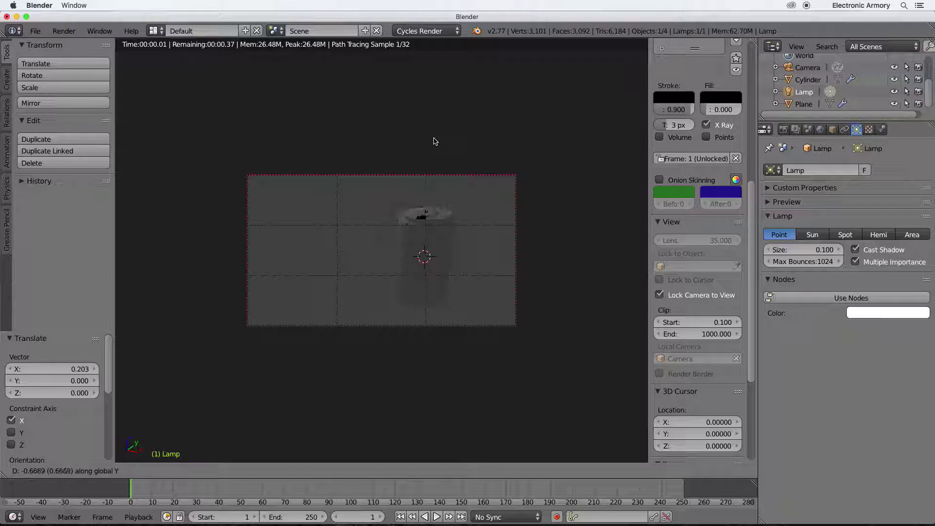
left_click(413, 163)
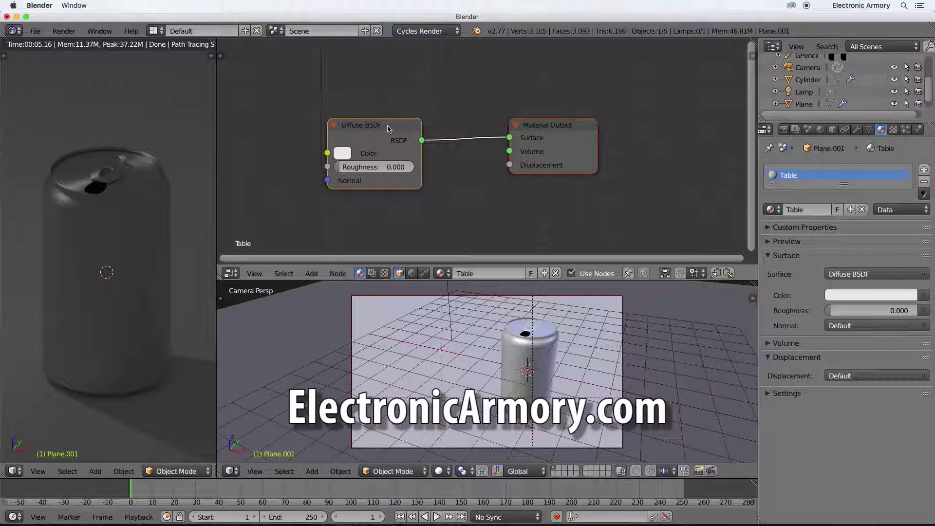
Step: Add a Glossy BSDF node below the Diffuse BSDF in the Table material and connect its BSDF output to the Material Output's Surface
left_click_drag(385, 126, 375, 72)
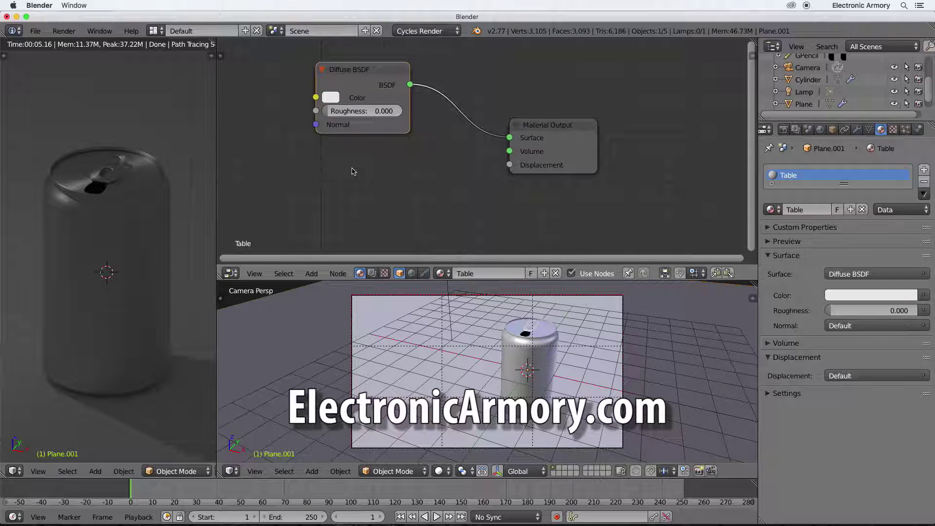
key("shift+a")
left_click(395, 205)
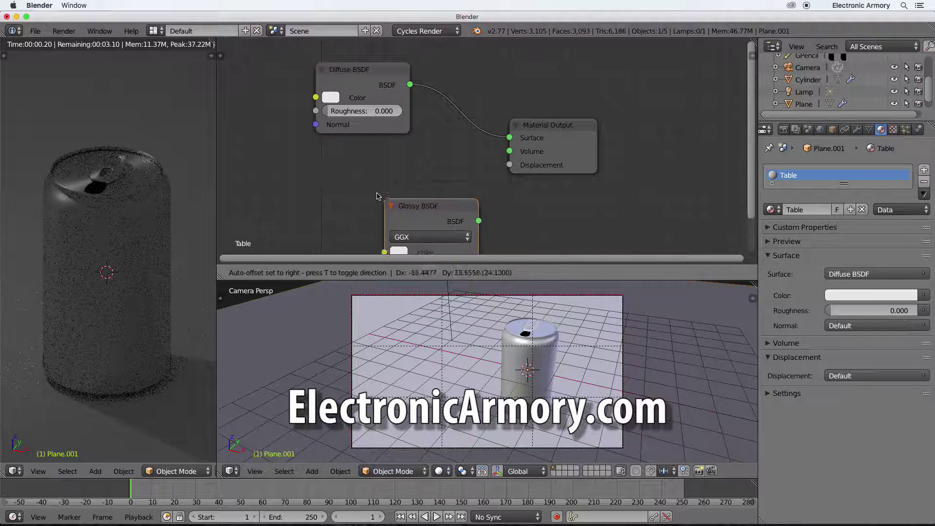
left_click(312, 146)
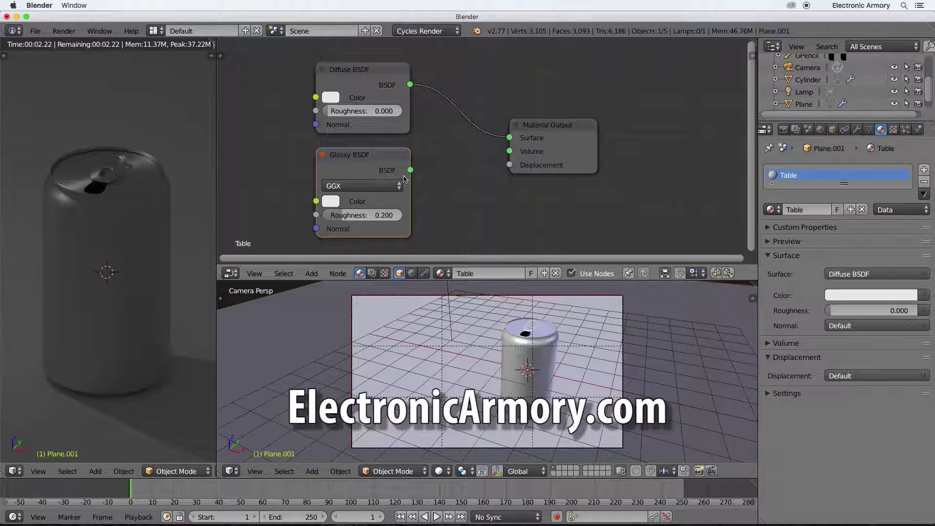
left_click_drag(410, 170, 510, 138)
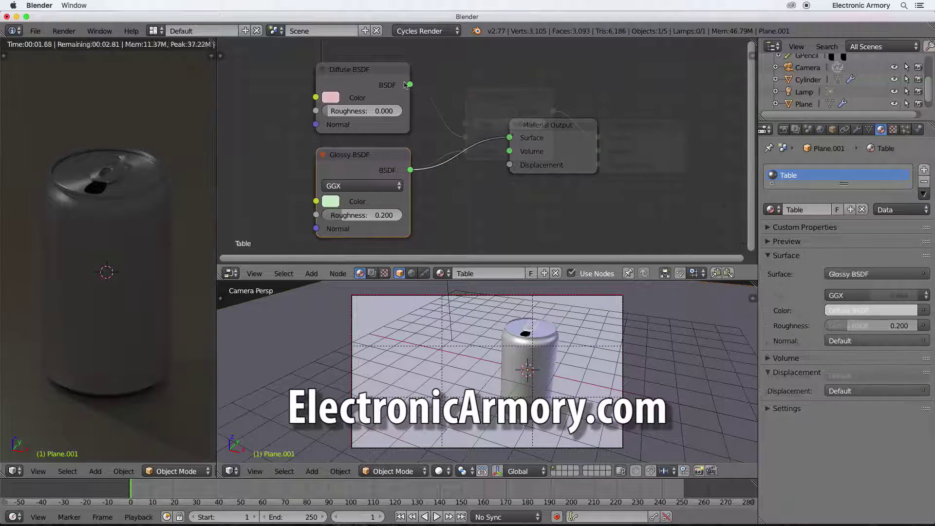